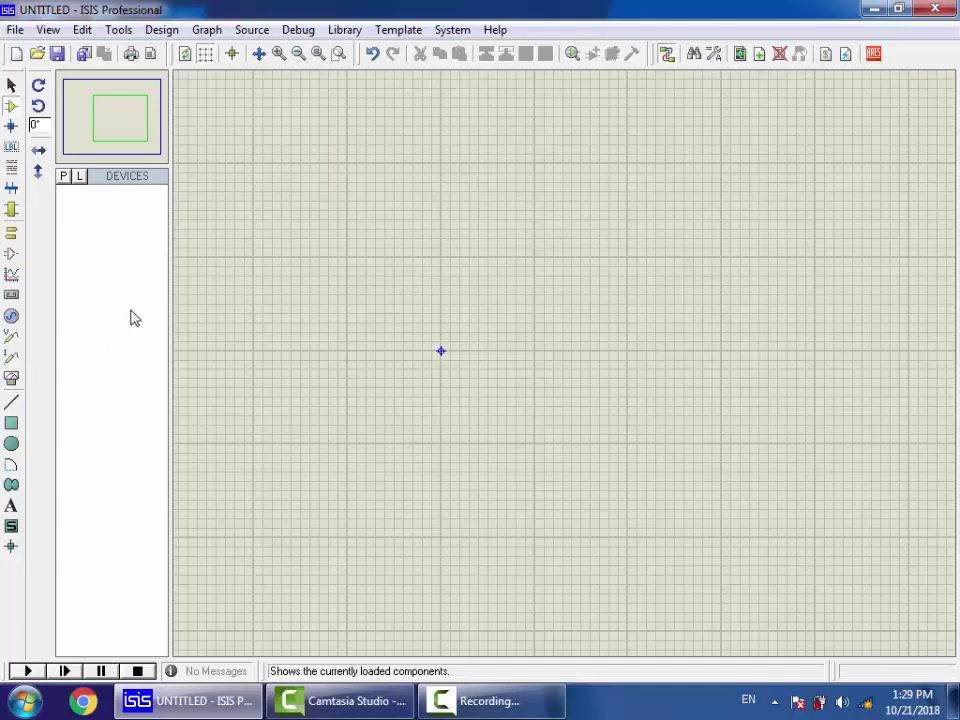
Step: Search the device library for 7400, and clear the search keyword
{"action": "left_click", "coordinate": [63, 177]}
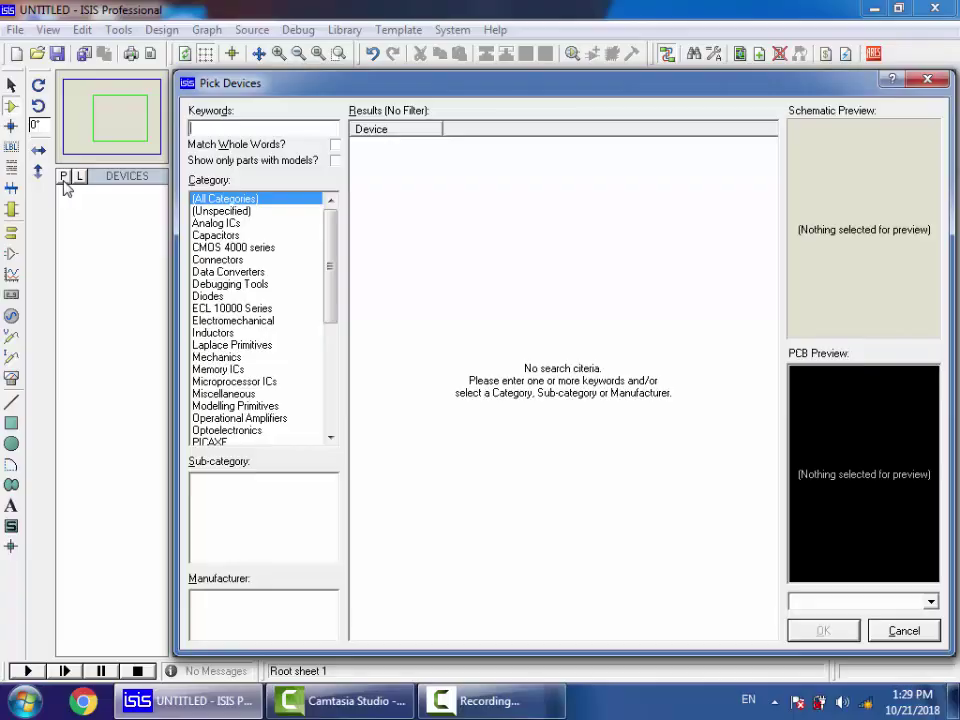
{"action": "type", "text": "7400"}
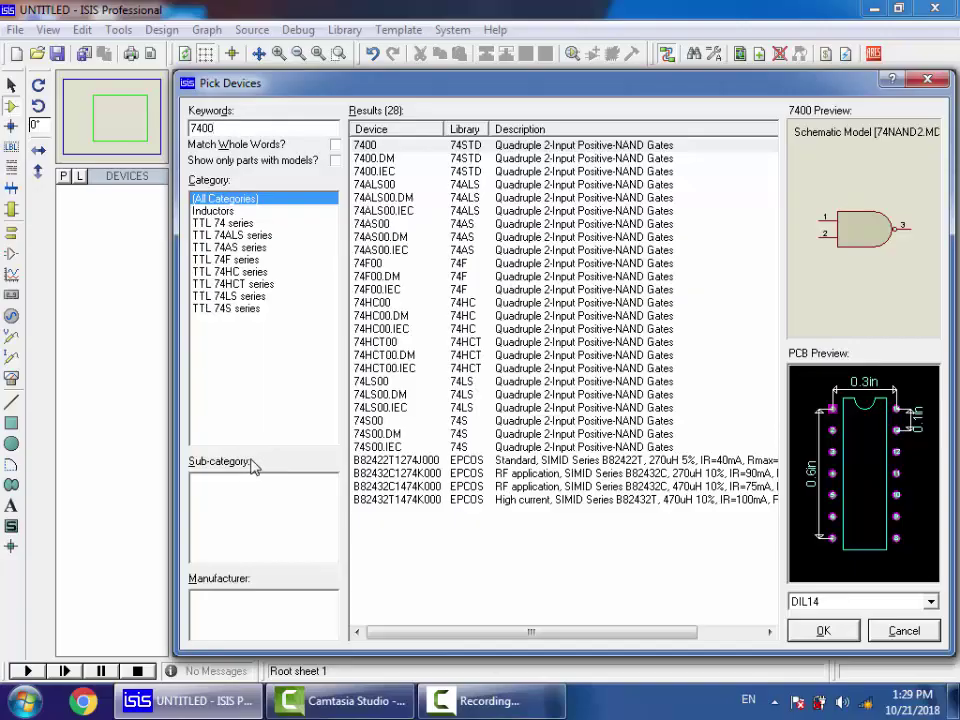
{"action": "key", "text": "BackSpace"}
{"action": "key", "text": "BackSpace"}
{"action": "key", "text": "BackSpace"}
{"action": "key", "text": "BackSpace"}
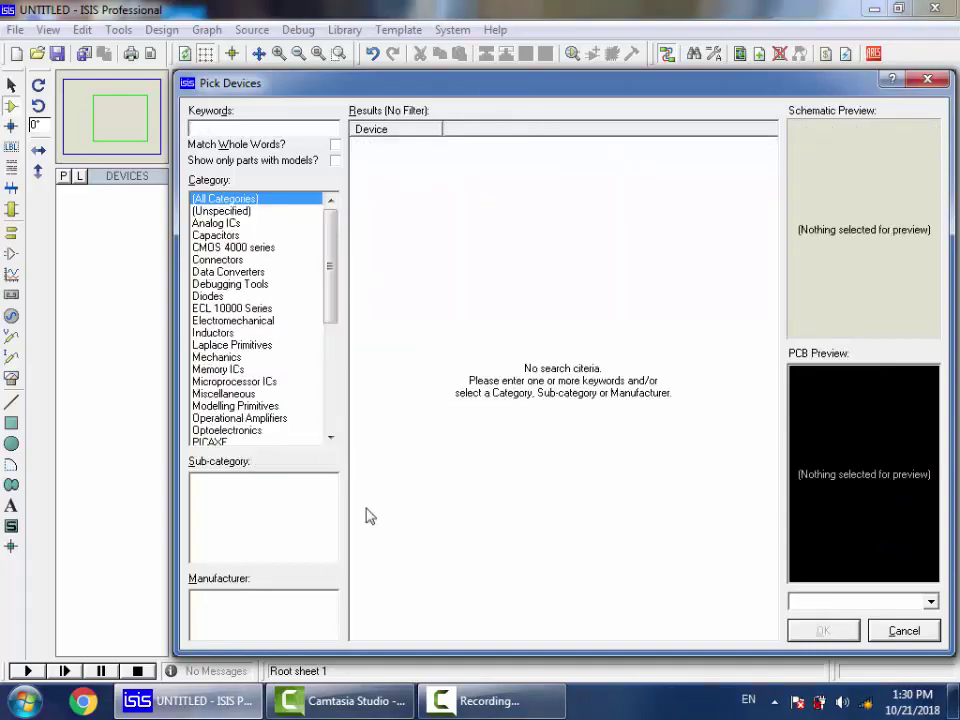
Step: Browse device categories such as CMOS 4000 series, Connectors, Debugging Tools and Diodes, returning to Capacitors
{"action": "left_click", "coordinate": [230, 236]}
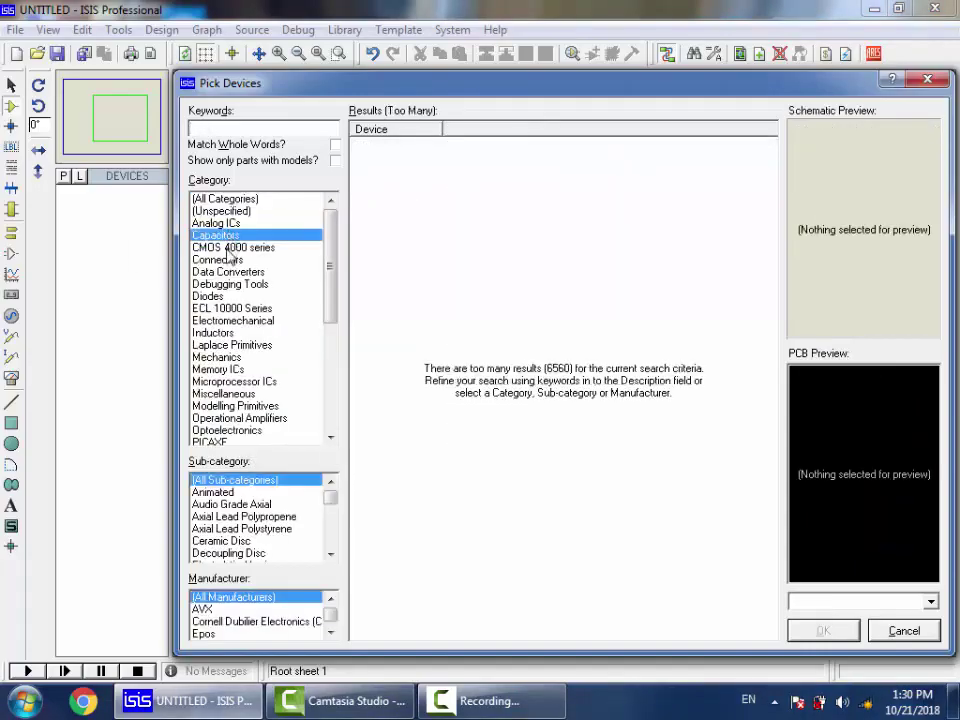
{"action": "left_click", "coordinate": [230, 247]}
{"action": "left_click", "coordinate": [220, 259]}
{"action": "left_click", "coordinate": [225, 284]}
{"action": "left_click", "coordinate": [224, 297]}
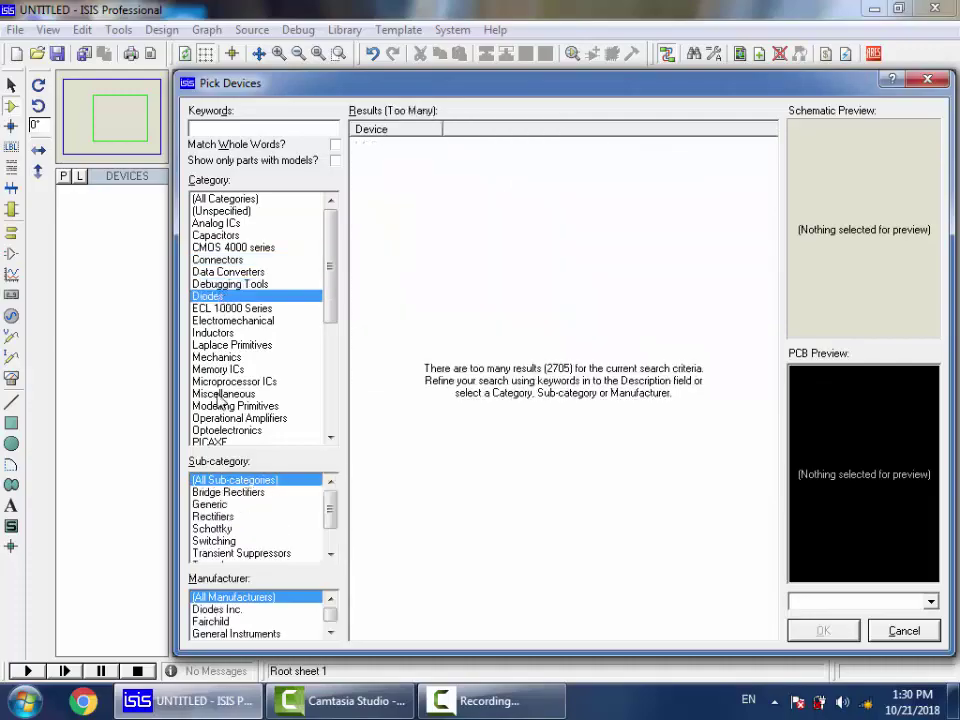
{"action": "left_click", "coordinate": [222, 237]}
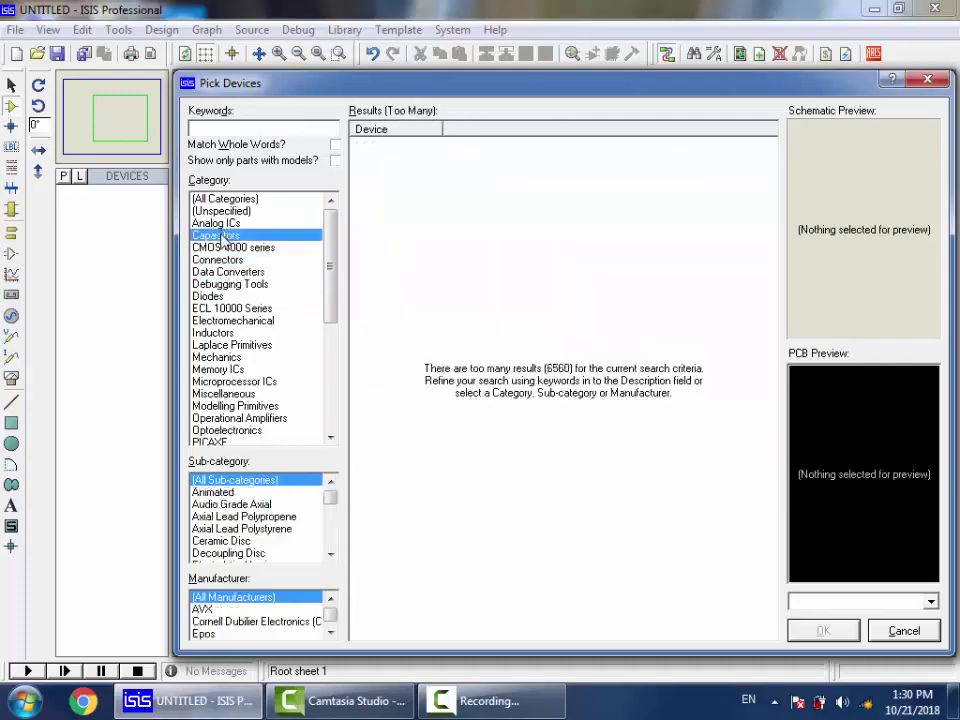
Step: Examine the parts in the capacitor sub-categories Animated, Audio Grade Axial, Ceramic Disc and Decoupling Disc
{"action": "left_click", "coordinate": [240, 505]}
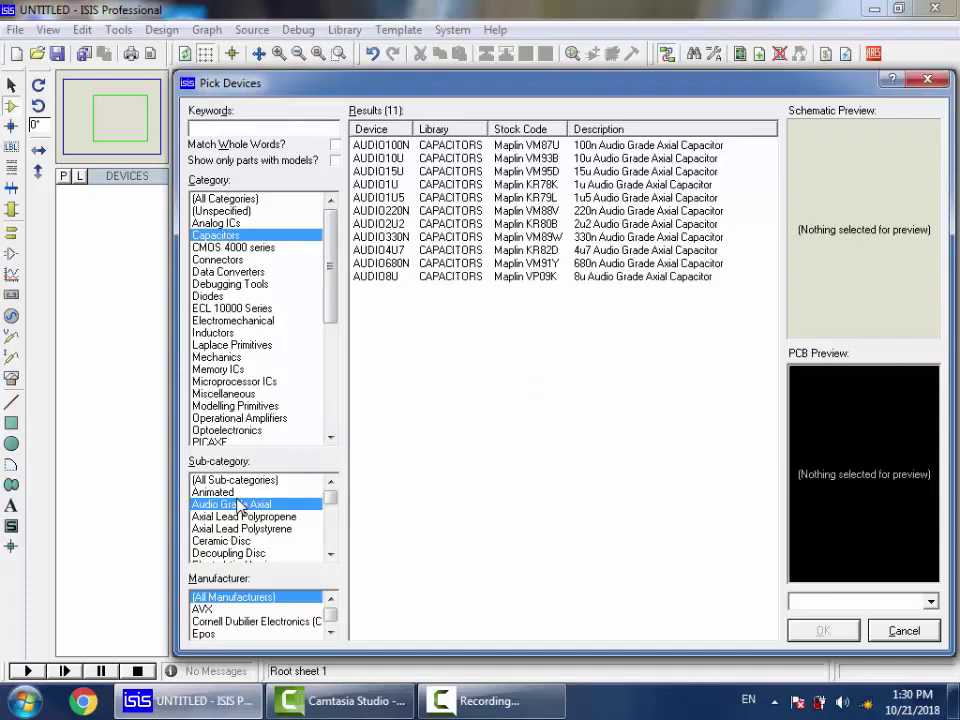
{"action": "left_click", "coordinate": [214, 492]}
{"action": "left_click", "coordinate": [235, 504]}
{"action": "left_click", "coordinate": [230, 541]}
{"action": "left_click", "coordinate": [233, 552]}
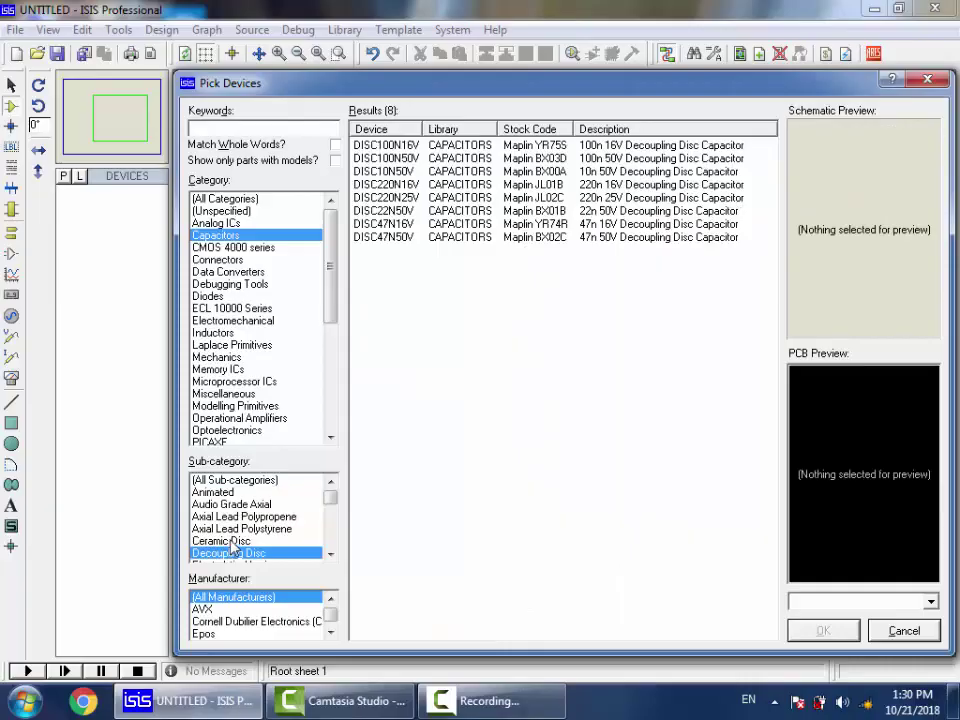
{"action": "left_click", "coordinate": [230, 541]}
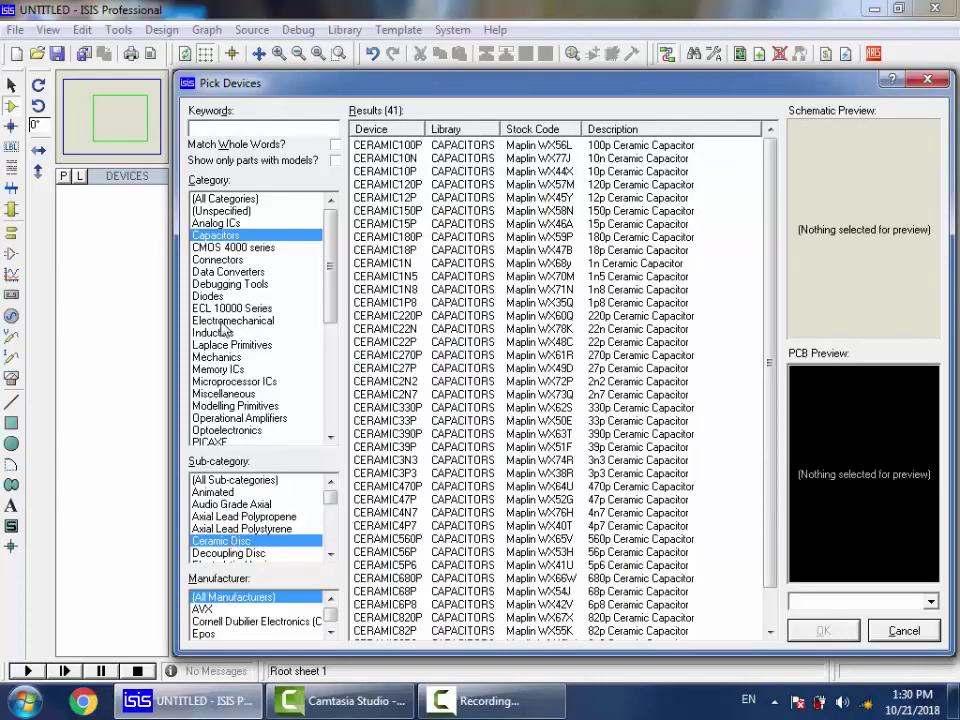
Step: Search all categories of the device library for 7400
{"action": "left_click", "coordinate": [225, 198]}
{"action": "left_click", "coordinate": [263, 130]}
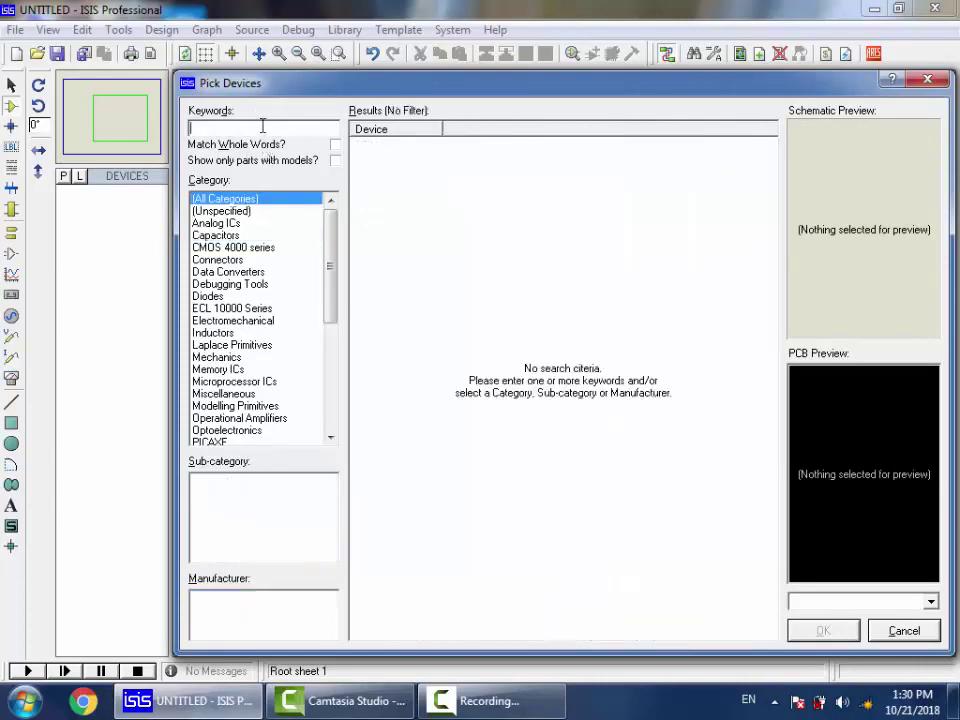
{"action": "type", "text": "7400"}
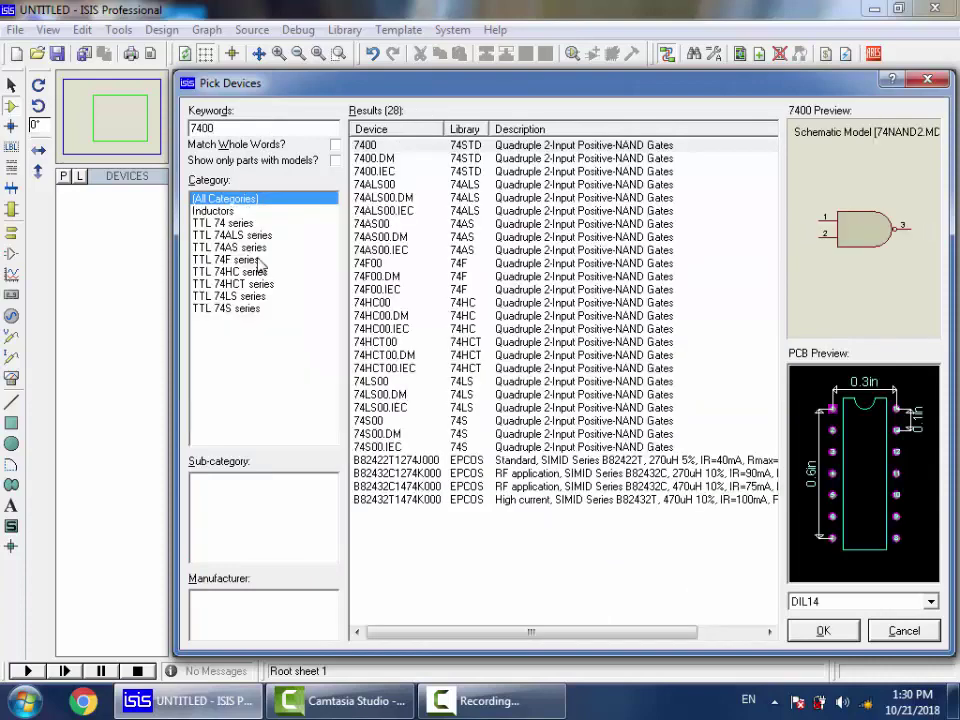
Step: Review the 7400 matches in each TTL series category, and return to the results for all categories
{"action": "left_click", "coordinate": [240, 223]}
{"action": "left_click", "coordinate": [246, 238]}
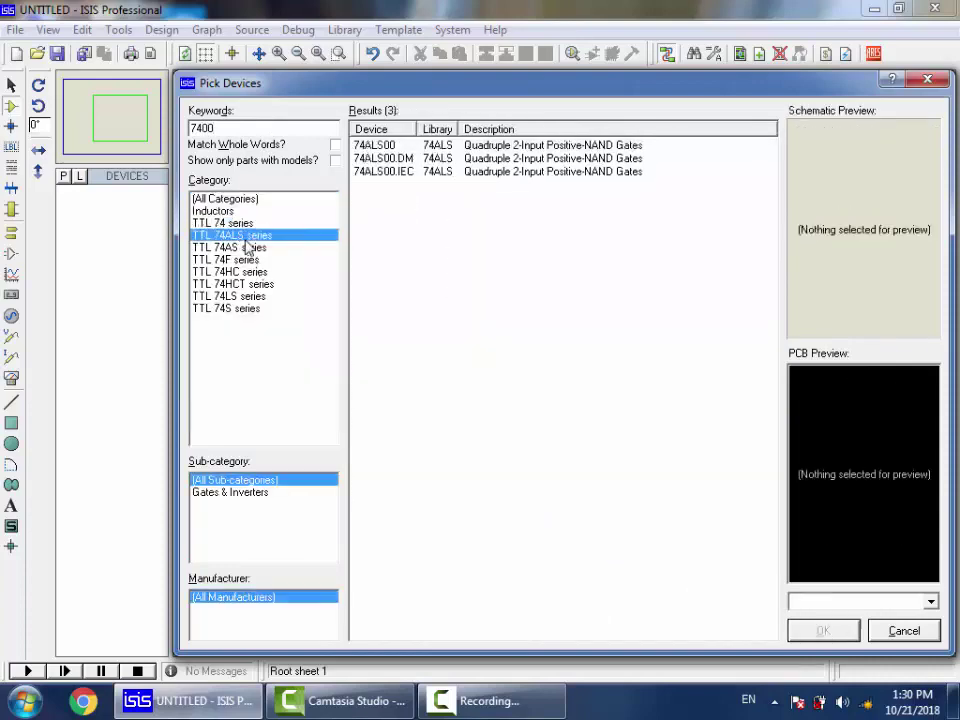
{"action": "left_click", "coordinate": [254, 249]}
{"action": "left_click", "coordinate": [257, 260]}
{"action": "left_click", "coordinate": [258, 272]}
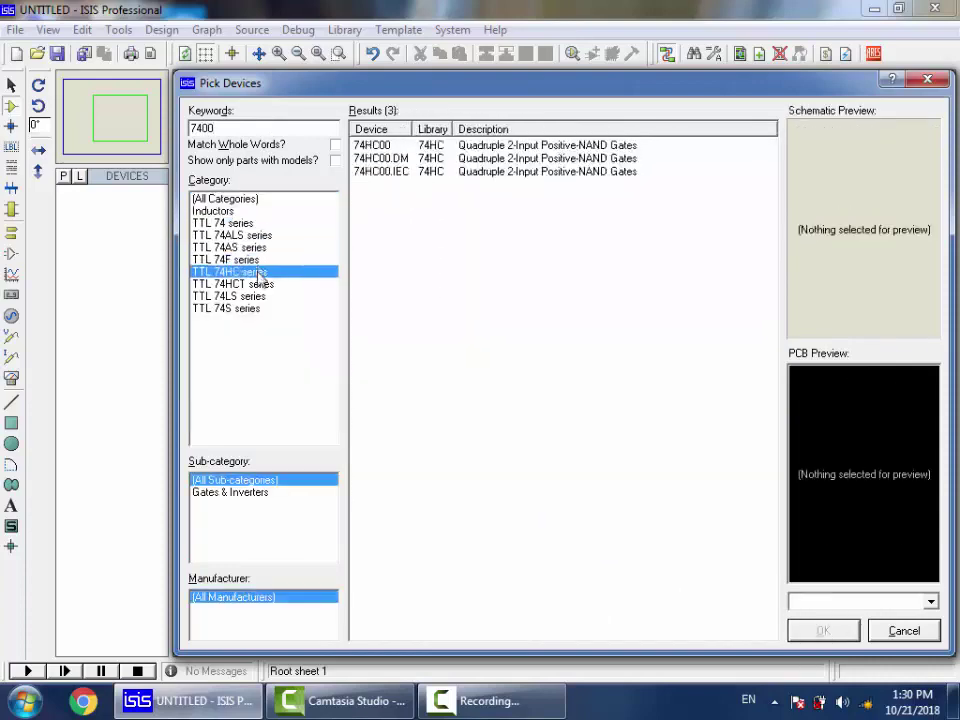
{"action": "left_click", "coordinate": [254, 296]}
{"action": "left_click", "coordinate": [254, 308]}
{"action": "left_click", "coordinate": [252, 286]}
{"action": "key", "text": "Home"}
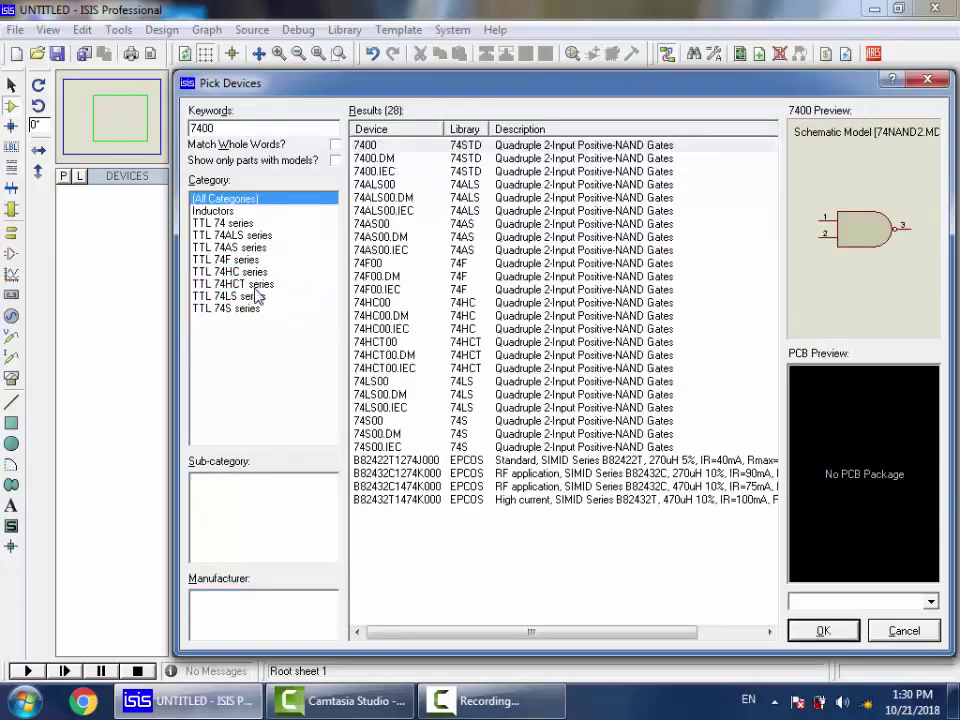
{"action": "key", "text": "Down"}
{"action": "key", "text": "Up"}
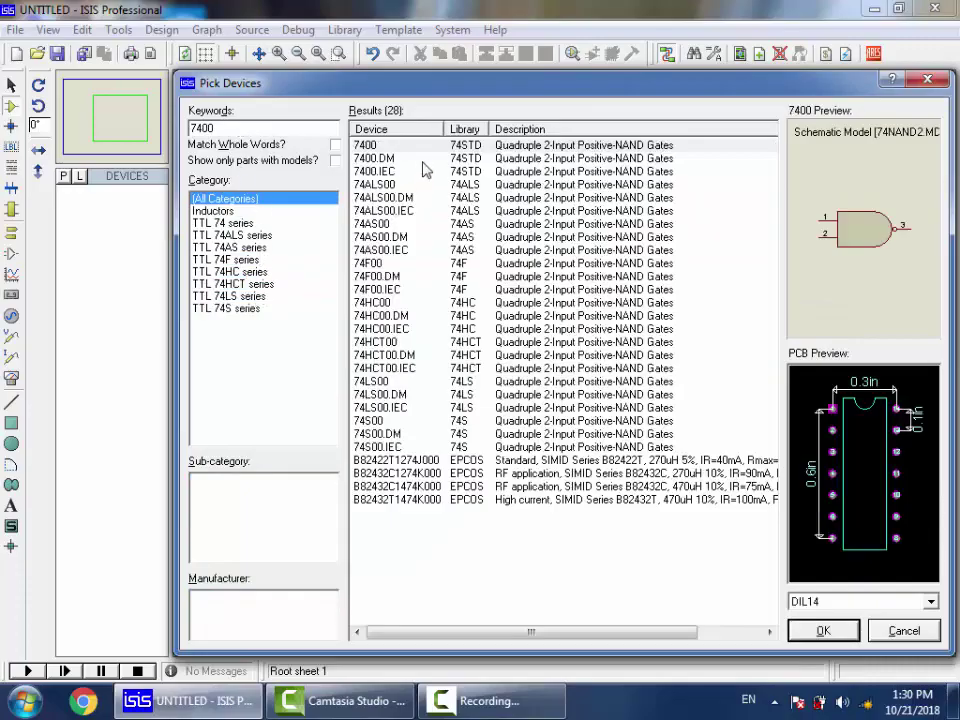
Step: Compare the simulator model previews of the 7400, 74HC00.IEC and 74F00 NAND gates
{"action": "left_click", "coordinate": [365, 146]}
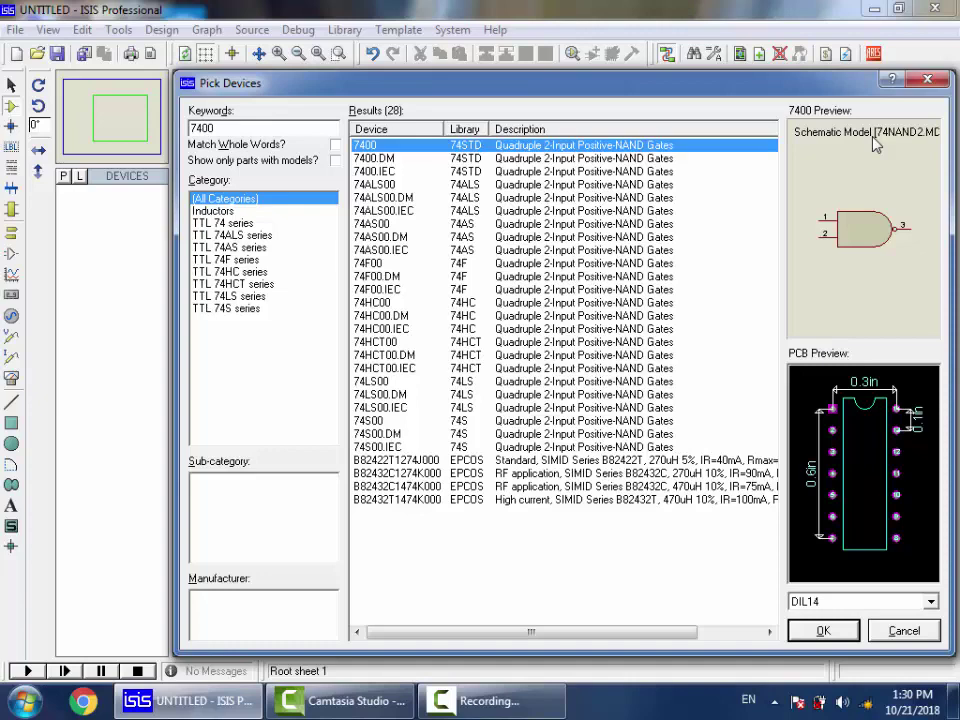
{"action": "left_click", "coordinate": [375, 329]}
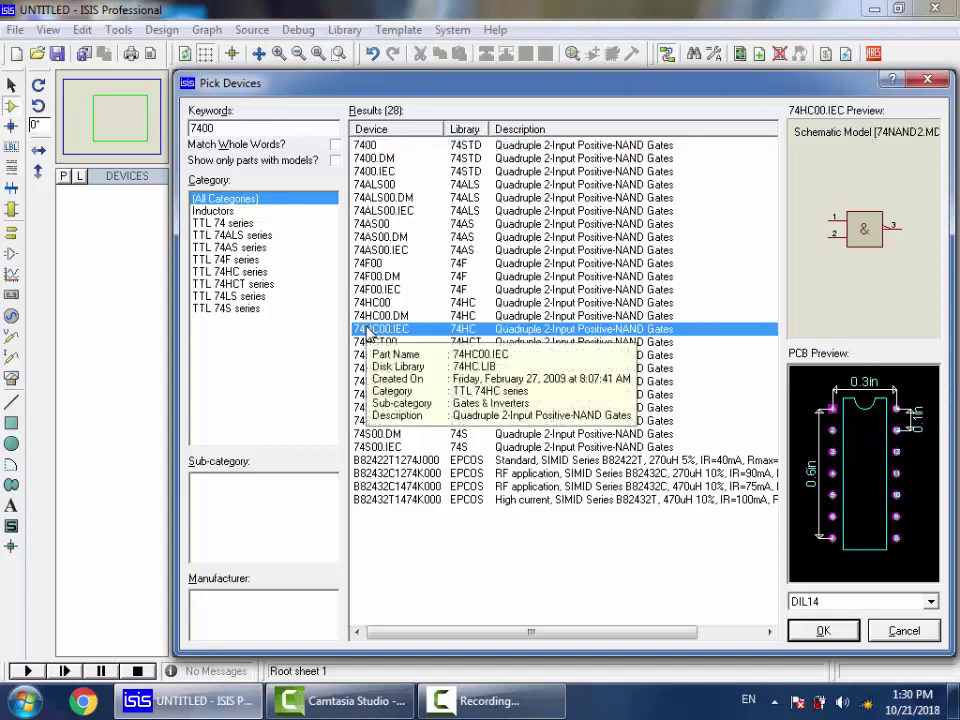
{"action": "key", "text": "Up"}
{"action": "key", "text": "Up"}
{"action": "key", "text": "Up"}
{"action": "key", "text": "Up"}
{"action": "key", "text": "Up"}
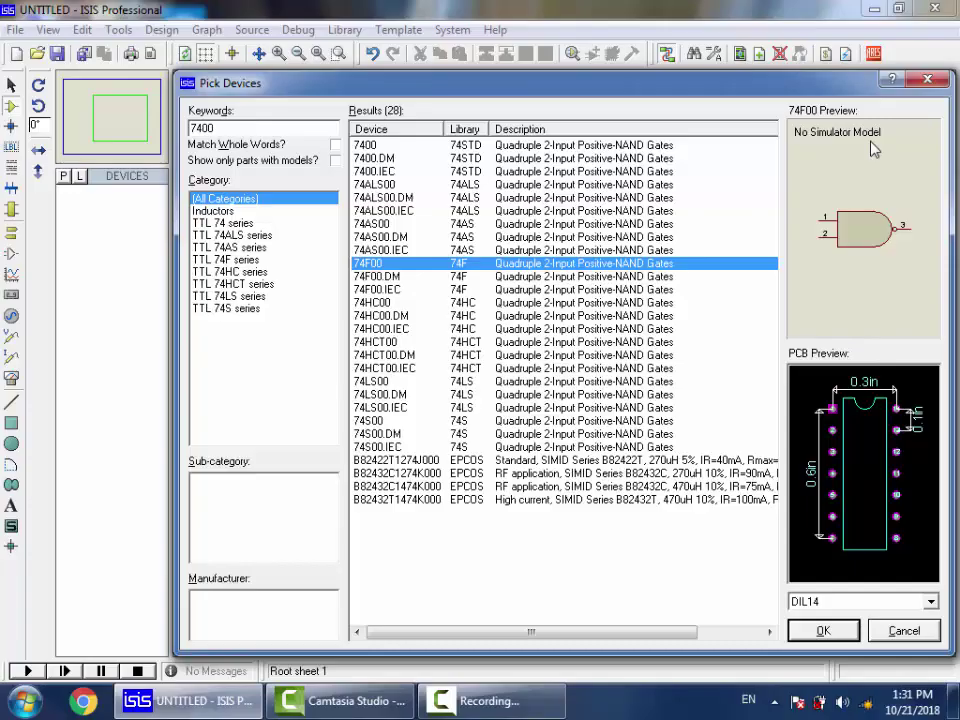
Step: Add the 74F00 NAND gate to the device list and place one on the schematic
{"action": "double_click", "coordinate": [427, 262]}
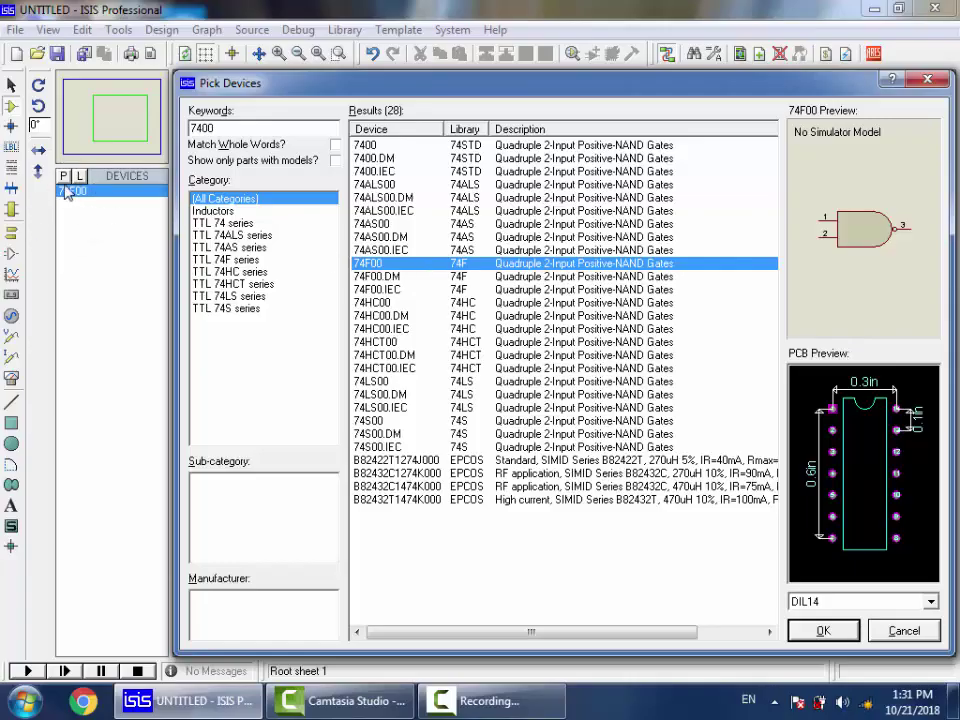
{"action": "left_click", "coordinate": [823, 630]}
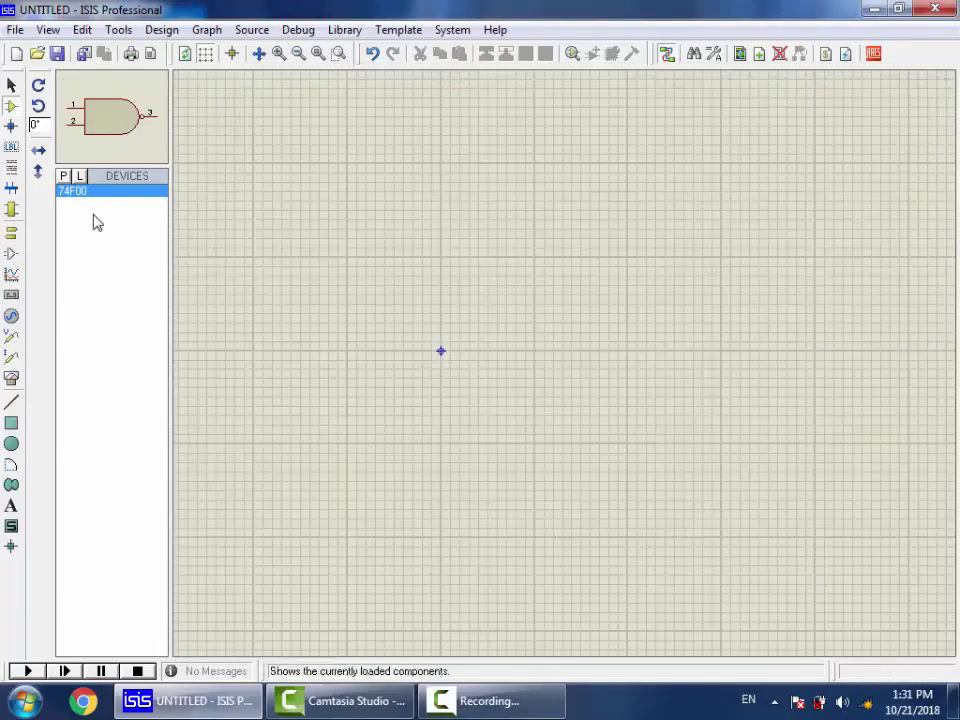
{"action": "left_click", "coordinate": [529, 326]}
{"action": "left_click", "coordinate": [505, 312]}
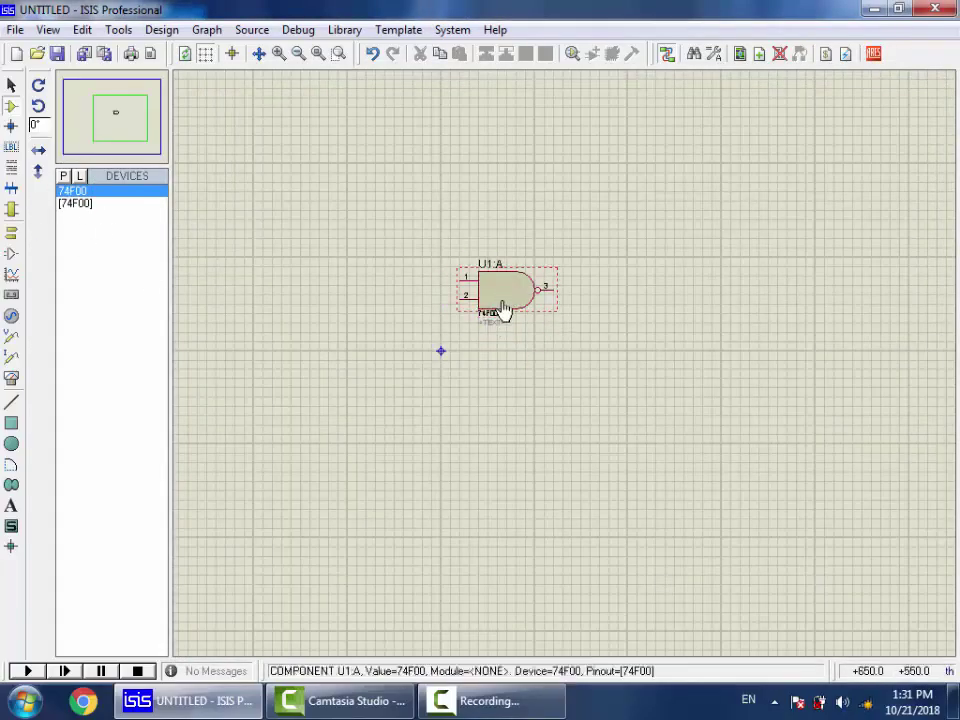
{"action": "scroll", "coordinate": [505, 312], "scroll_direction": "up", "scroll_amount": 3}
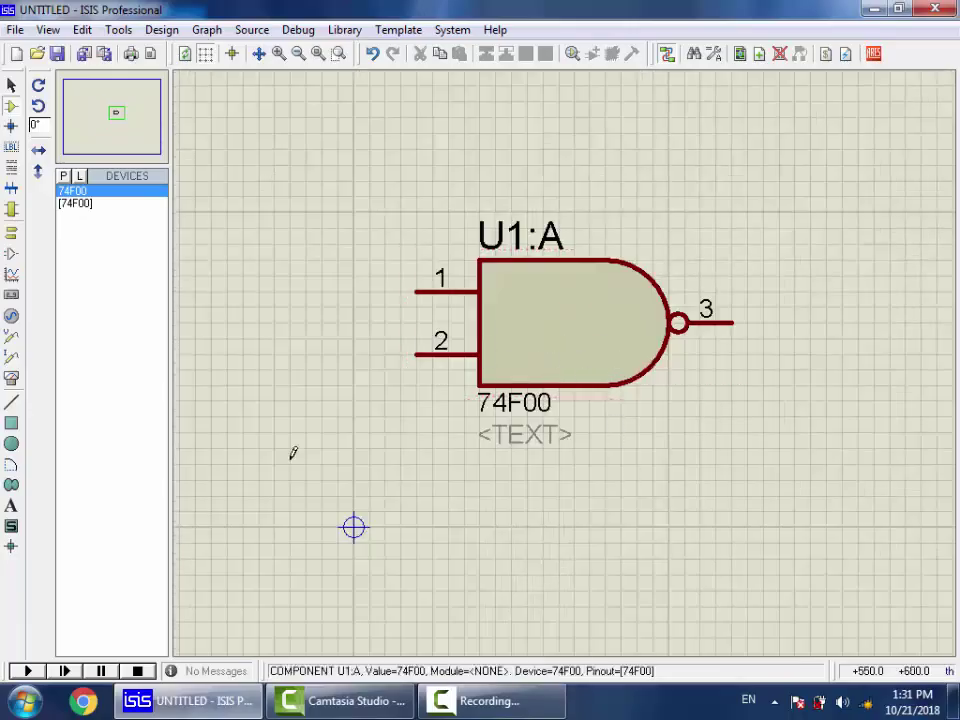
Step: Run the simulation with the 74F00 gate, examine the model error, and close the message log
{"action": "left_click", "coordinate": [28, 671]}
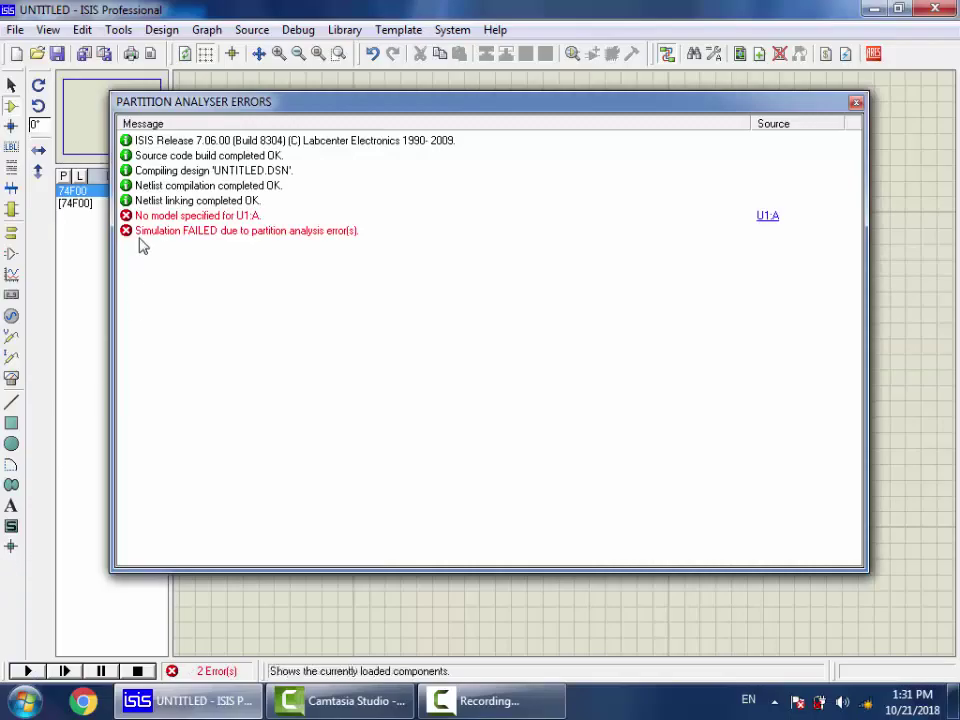
{"action": "left_click", "coordinate": [232, 216]}
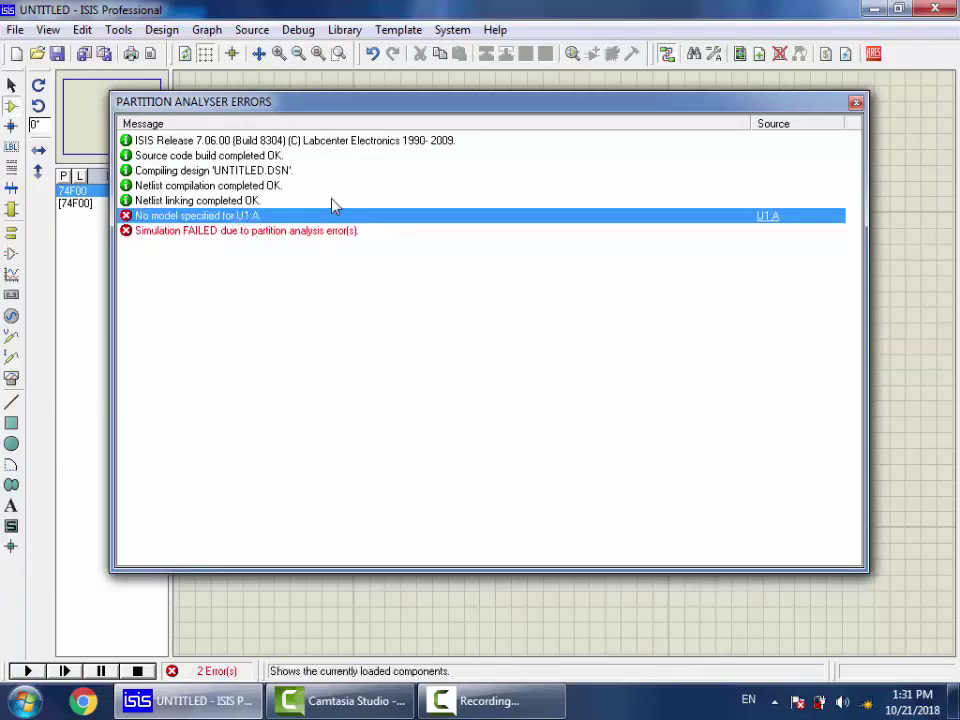
{"action": "left_click", "coordinate": [856, 102]}
Step: Delete the 74F00 gate from the schematic and remove the 74F00 device from the device list
{"action": "right_click", "coordinate": [529, 274]}
{"action": "right_click", "coordinate": [521, 285]}
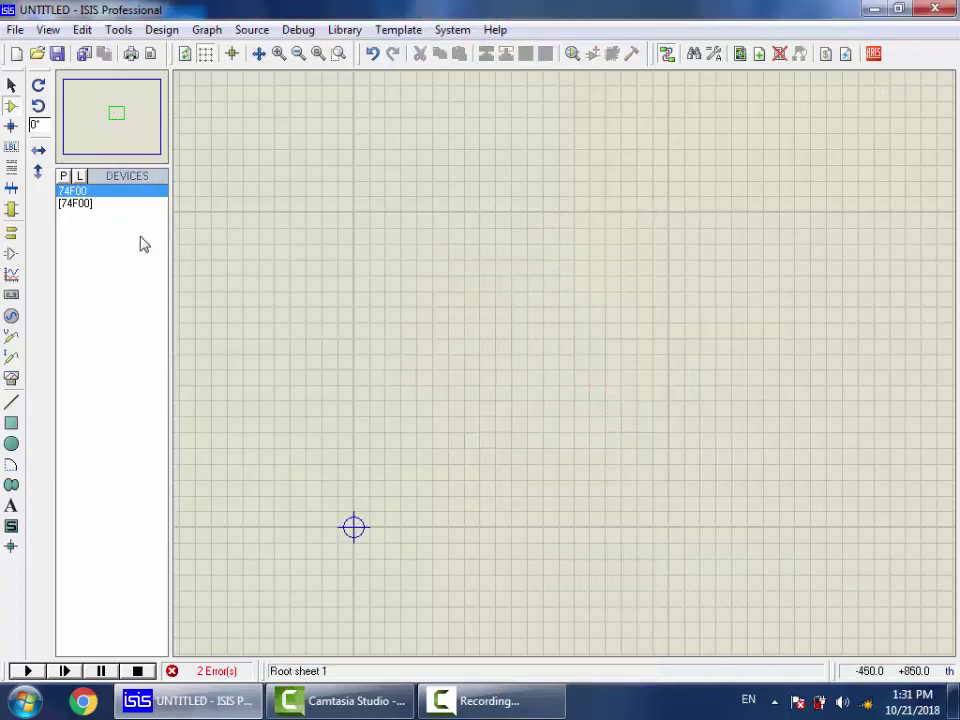
{"action": "left_click", "coordinate": [93, 192]}
{"action": "right_click", "coordinate": [93, 197]}
{"action": "left_click", "coordinate": [148, 335]}
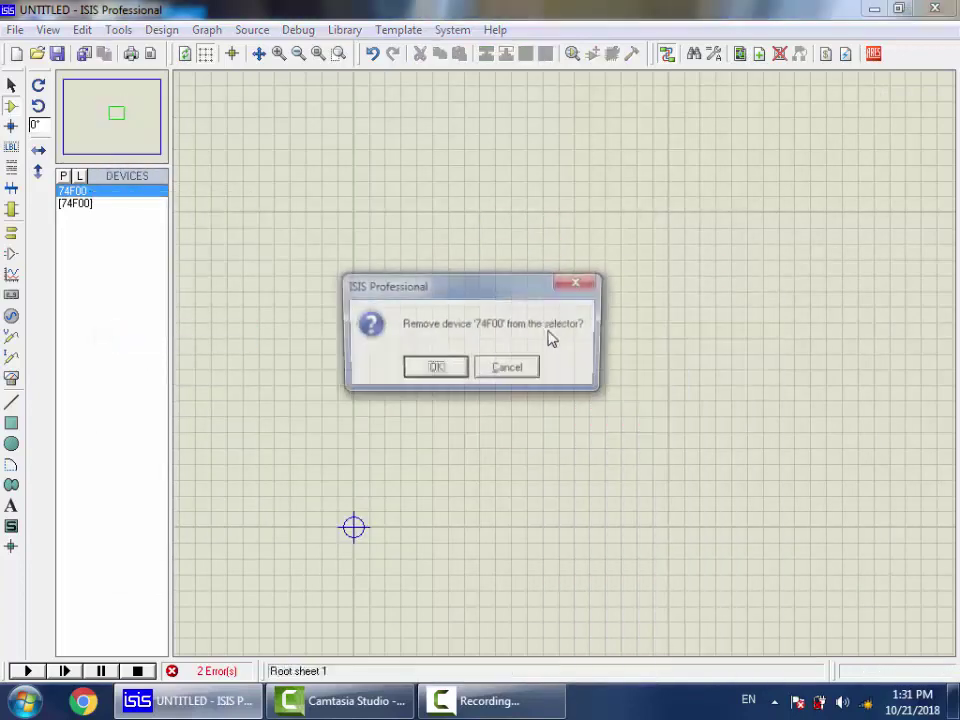
{"action": "left_click", "coordinate": [405, 368]}
Step: Search the device library for 7400 and add the 7400 from the 74STD library to the device list
{"action": "type", "text": "p"}
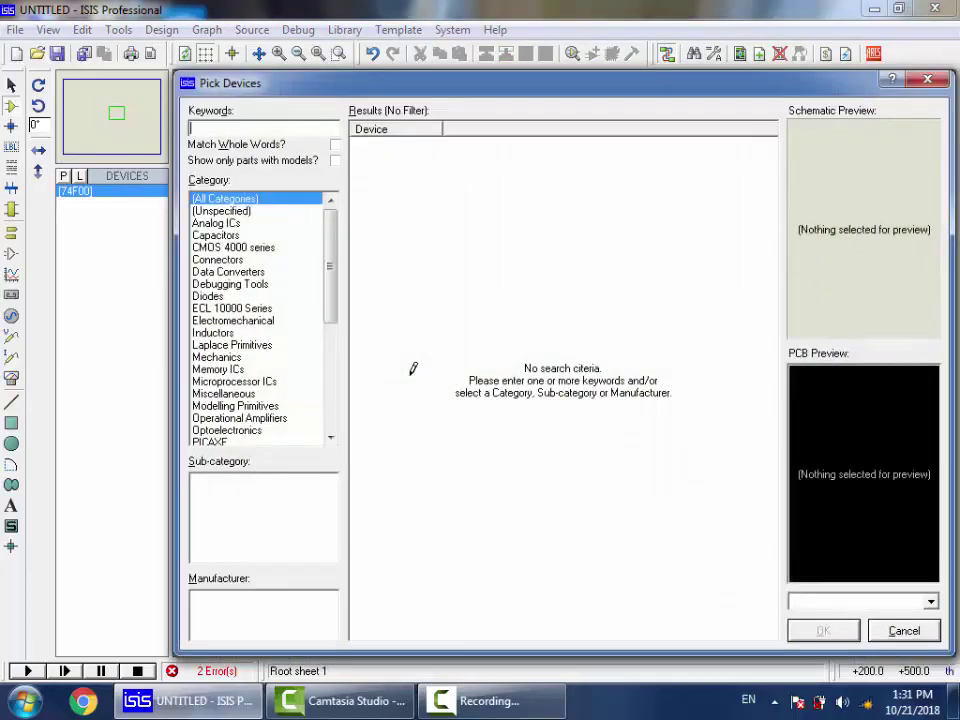
{"action": "type", "text": "7400"}
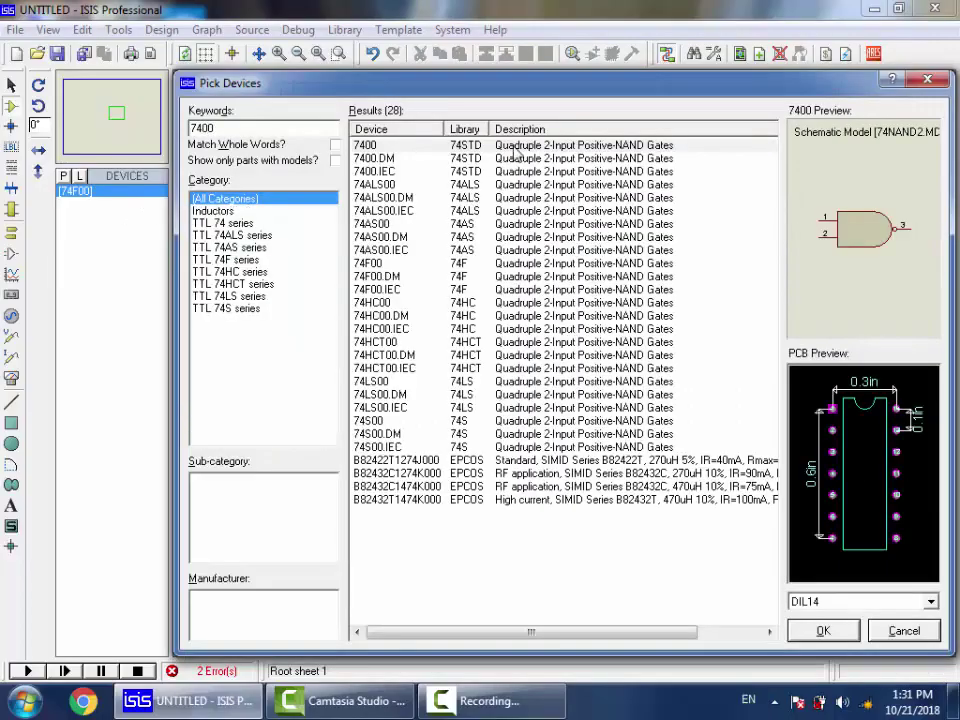
{"action": "left_click", "coordinate": [441, 147]}
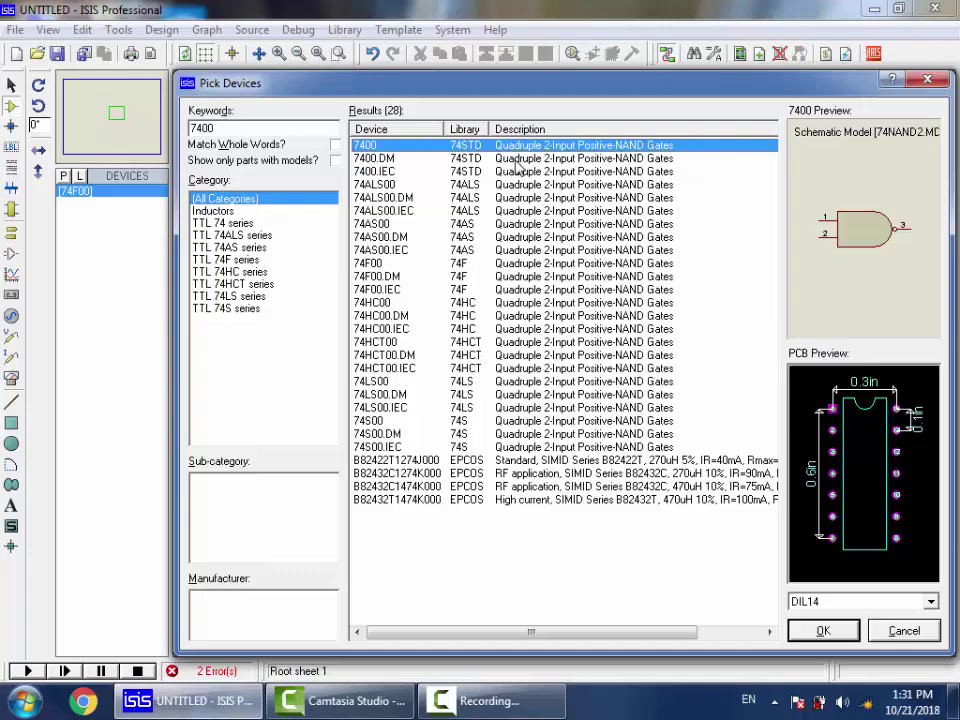
{"action": "double_click", "coordinate": [385, 145]}
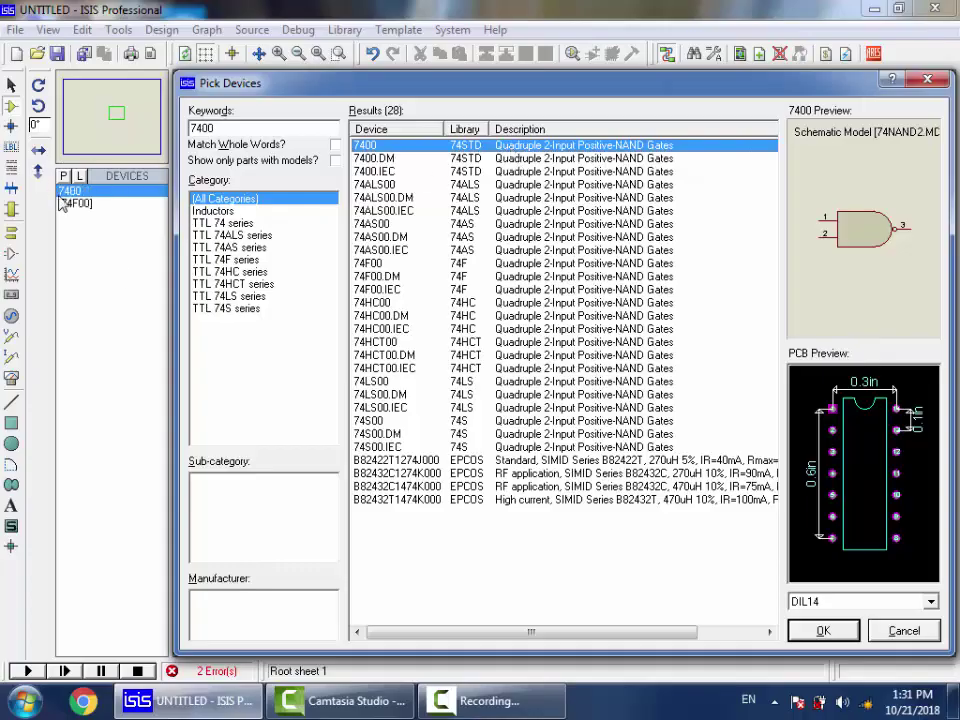
Step: Search the device library for "resis" and limit the results to the Resistors category
{"action": "double_click", "coordinate": [287, 131]}
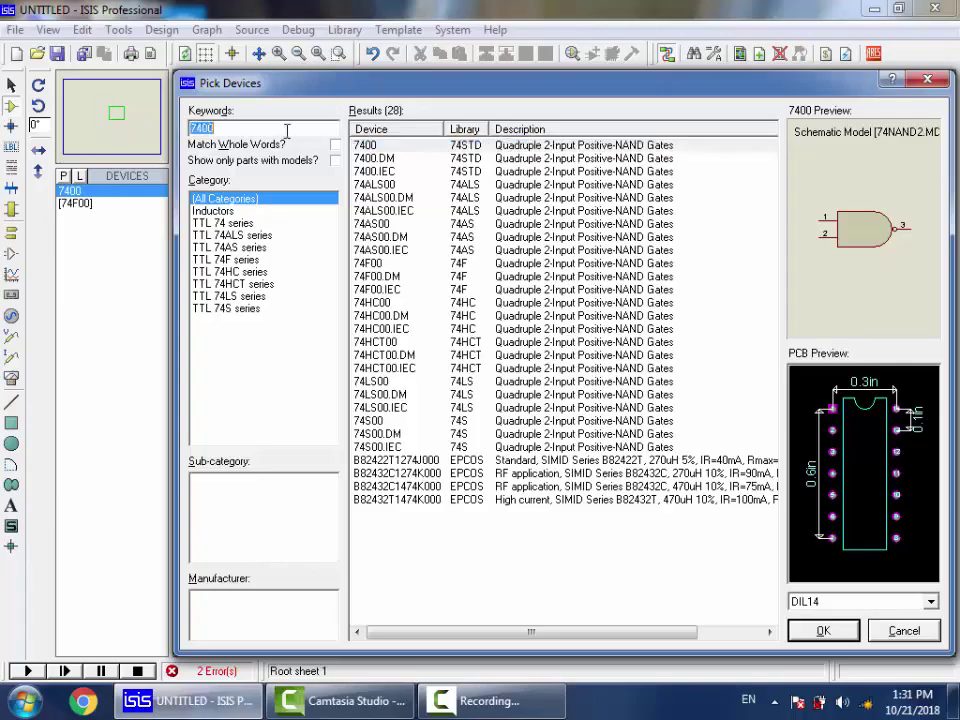
{"action": "type", "text": "resisito"}
{"action": "key", "text": "BackSpace"}
{"action": "key", "text": "BackSpace"}
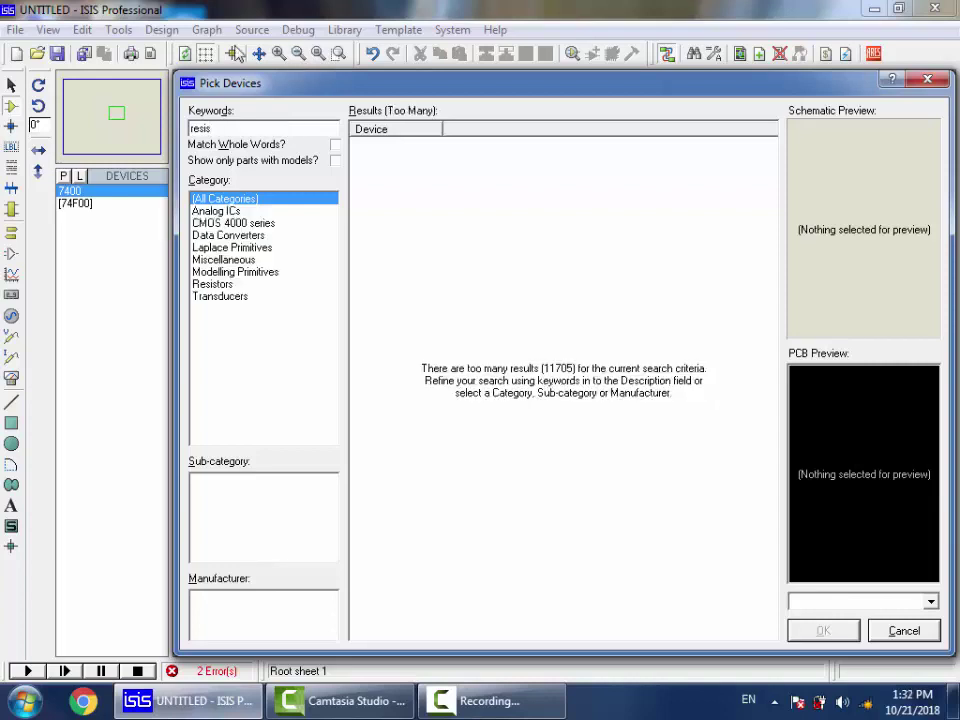
{"action": "left_click", "coordinate": [224, 285]}
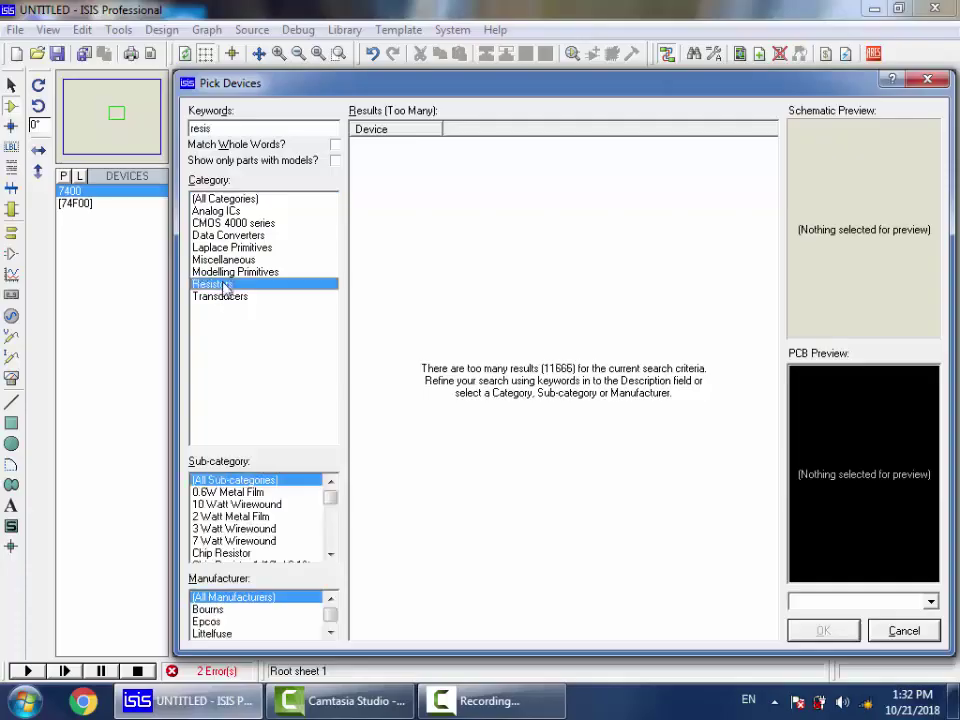
Step: Compare the parts in the wirewound and metal film resistor sub-categories, and filter to 0.6W Metal Film
{"action": "left_click", "coordinate": [226, 493]}
{"action": "key", "text": "Down"}
{"action": "key", "text": "Down"}
{"action": "key", "text": "Down"}
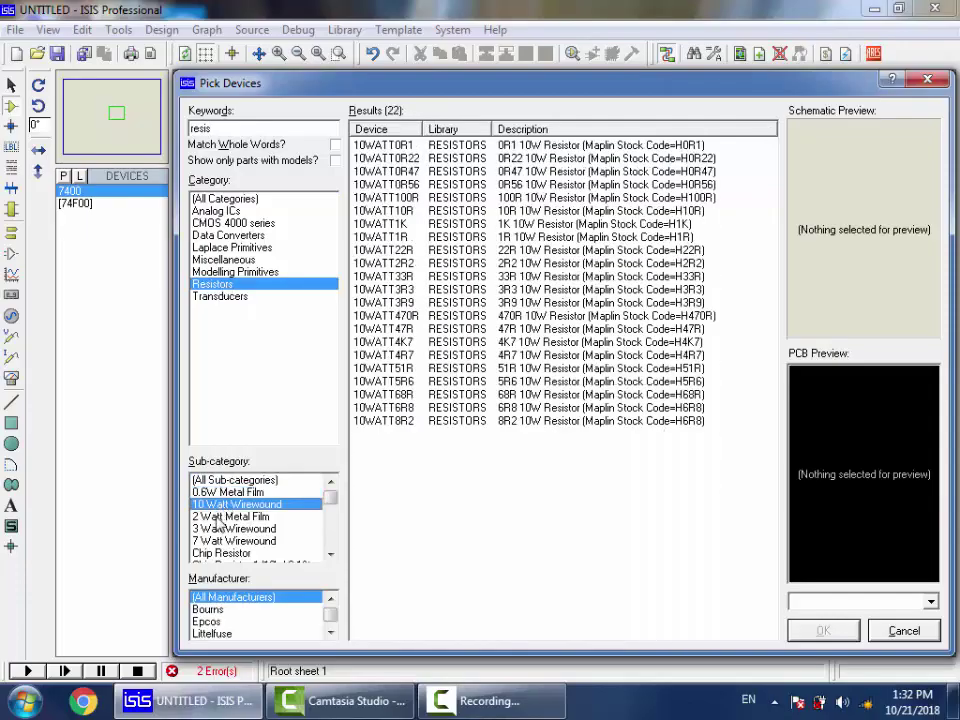
{"action": "key", "text": "Up"}
{"action": "key", "text": "Up"}
{"action": "key", "text": "Up"}
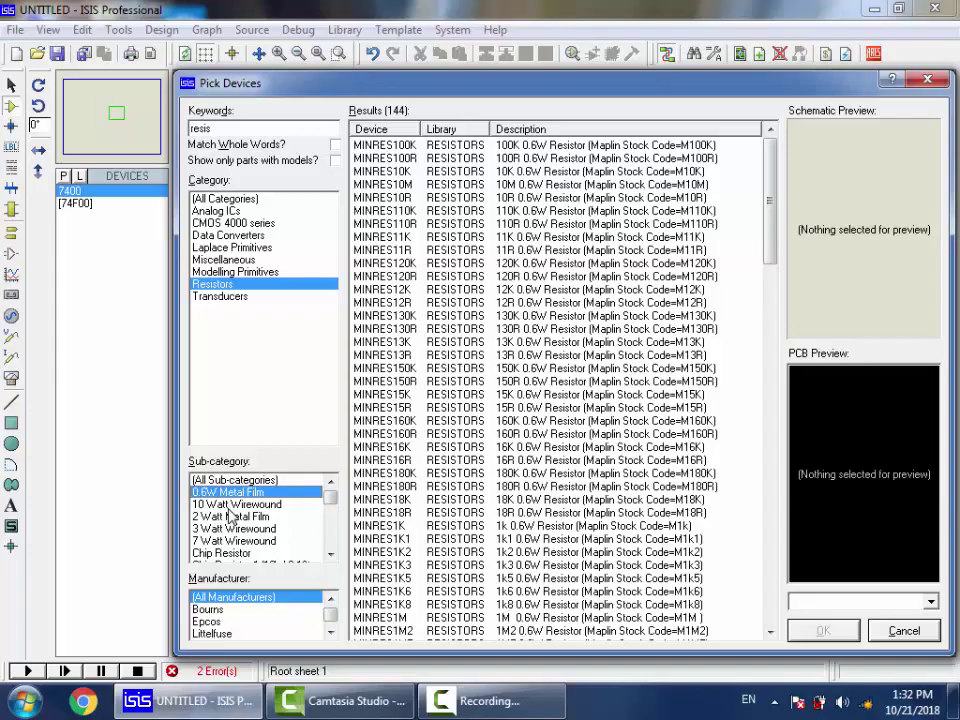
Step: Add the 10M 0.6W metal film resistor MINRES10M to the device list
{"action": "left_click", "coordinate": [432, 290]}
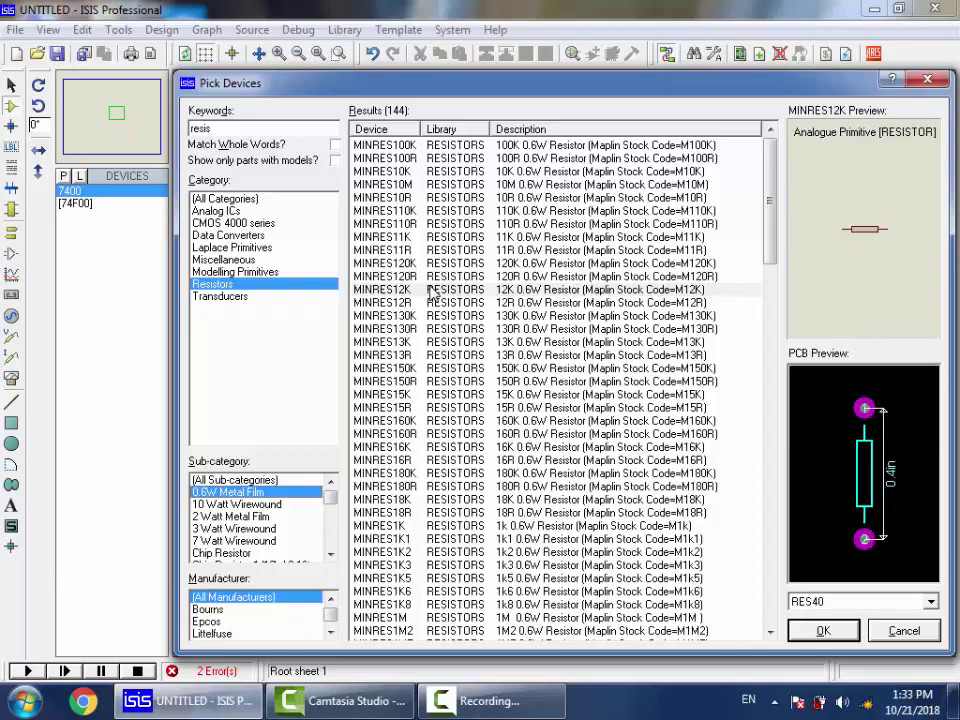
{"action": "double_click", "coordinate": [385, 184]}
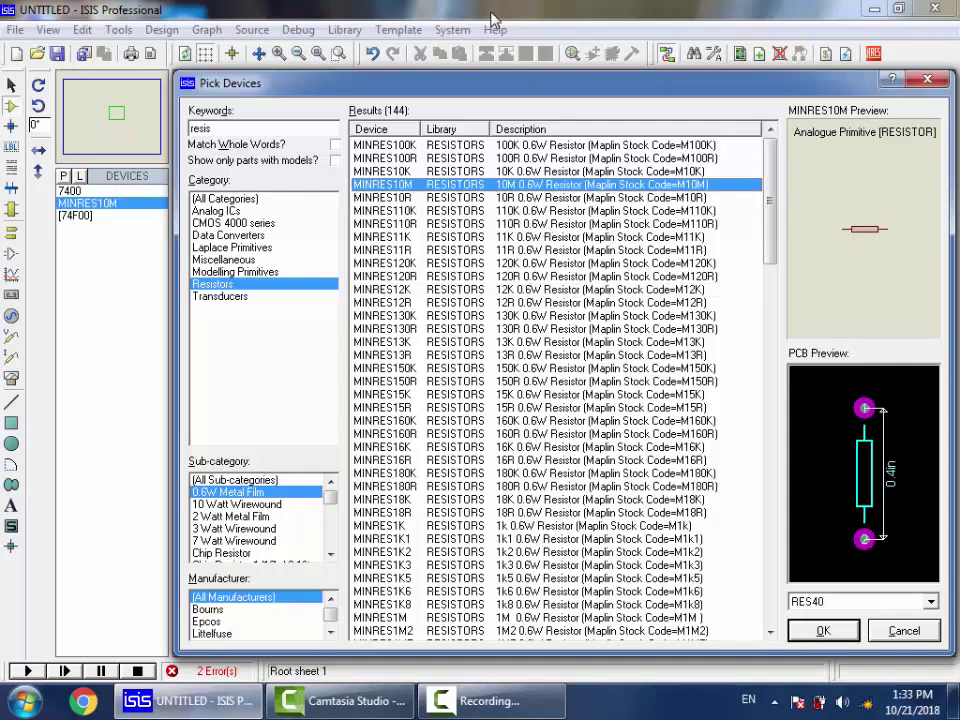
Step: Search the device library for "led" and limit the results to the LEDs sub-category of Optoelectronics
{"action": "double_click", "coordinate": [263, 133]}
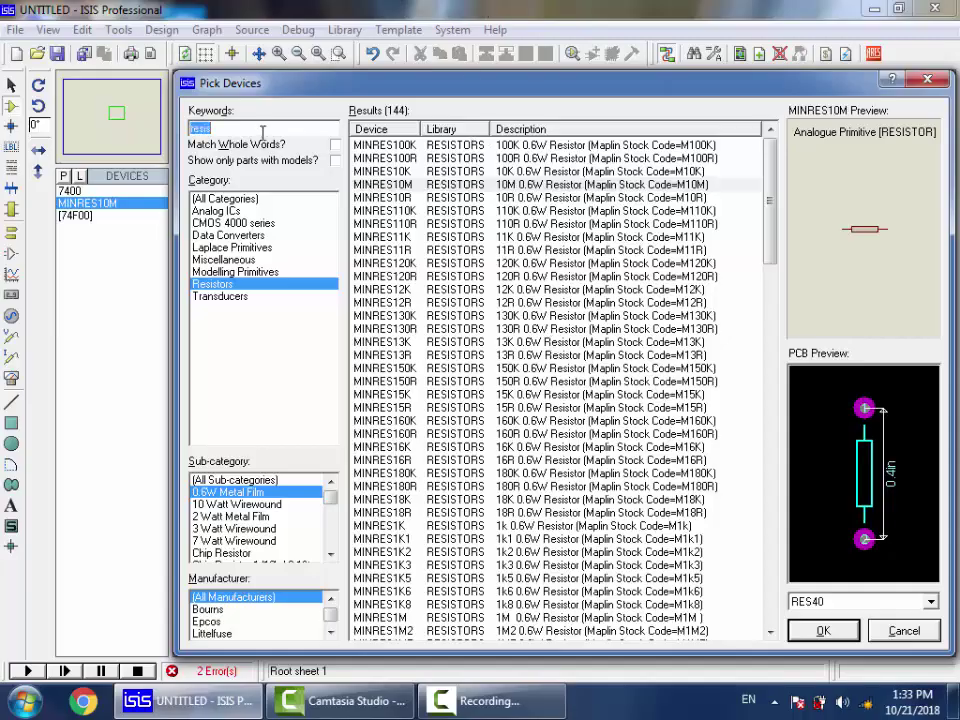
{"action": "type", "text": "led"}
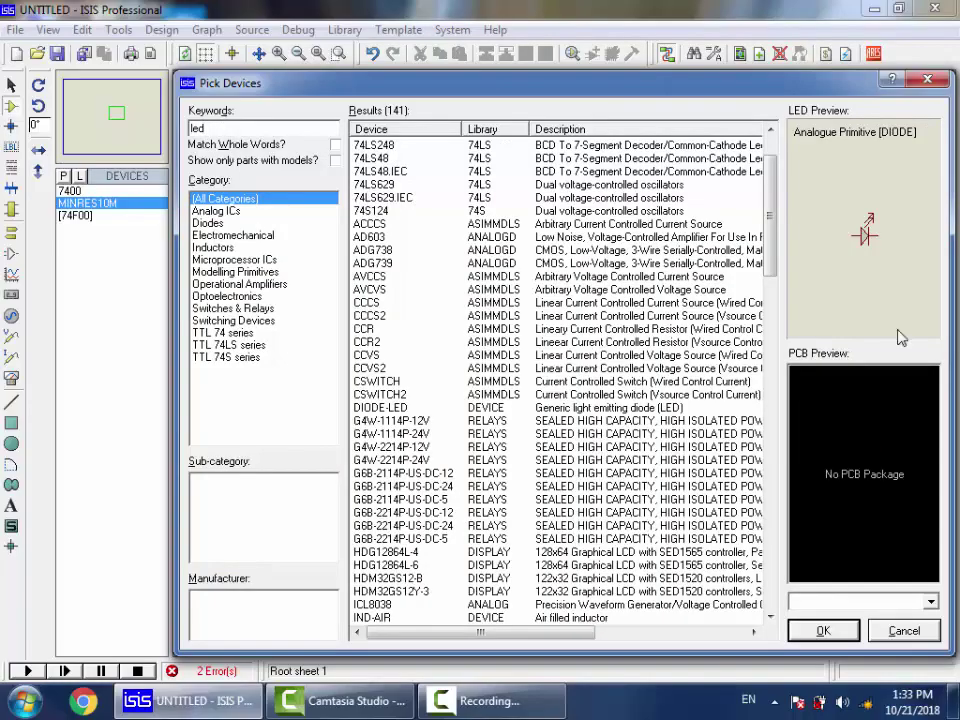
{"action": "left_click", "coordinate": [216, 298]}
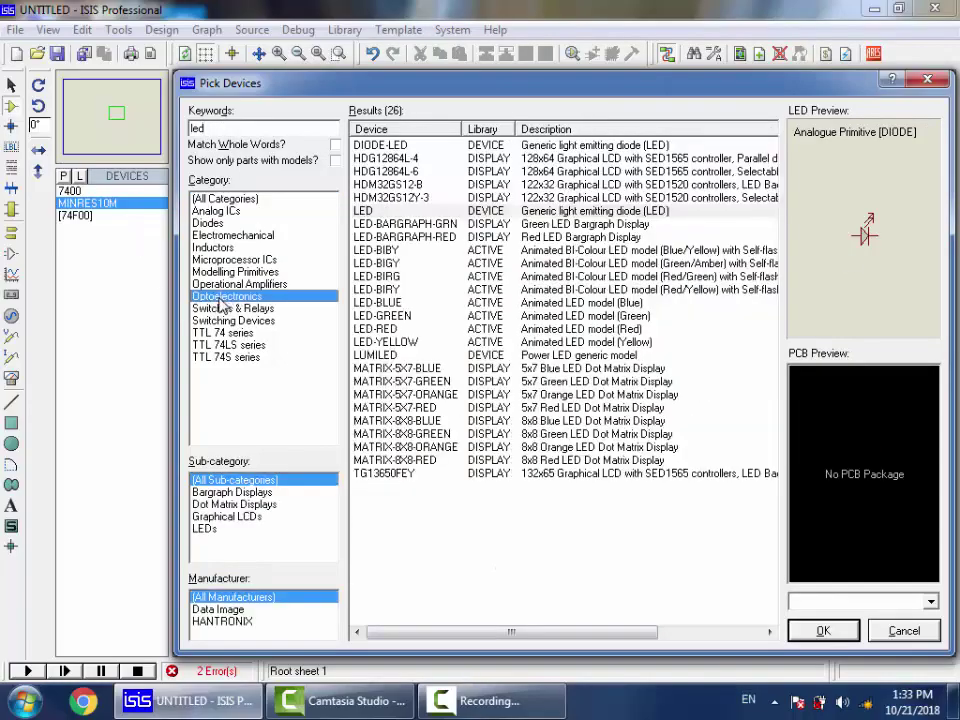
{"action": "left_click", "coordinate": [235, 492]}
{"action": "left_click", "coordinate": [238, 504]}
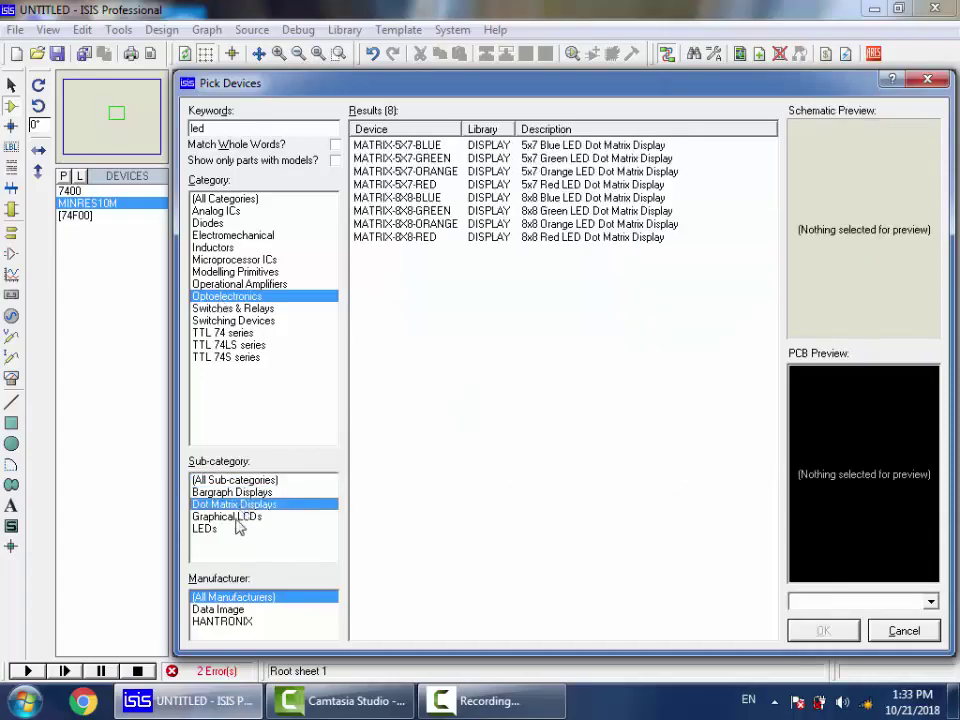
{"action": "left_click", "coordinate": [238, 517]}
{"action": "left_click", "coordinate": [218, 529]}
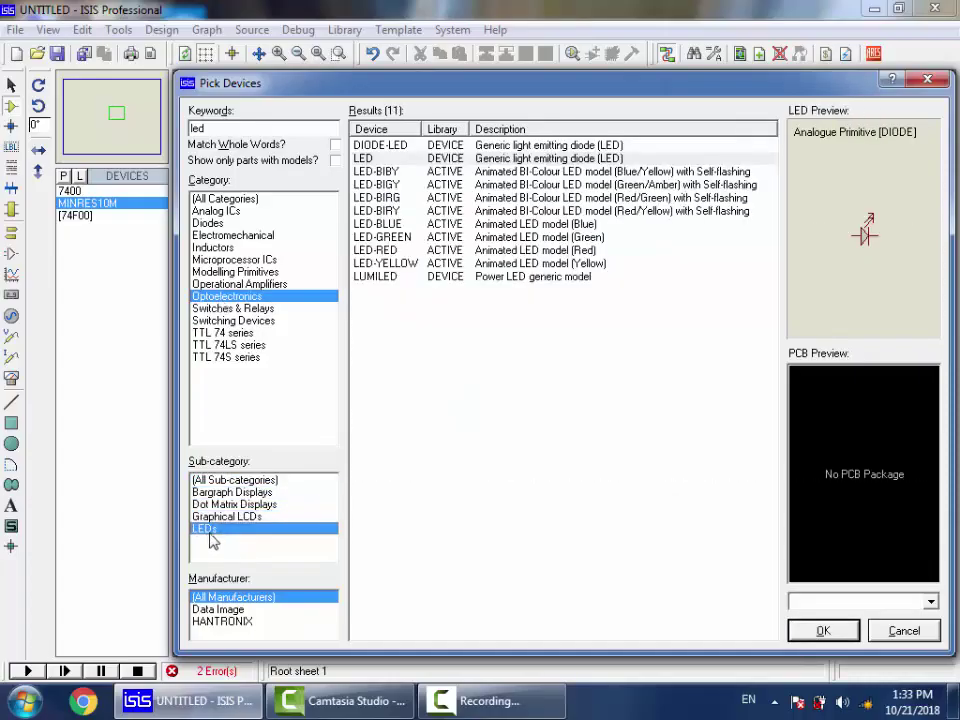
Step: Compare the previews of the generic, animated single-colour, bi-colour and power LED models
{"action": "left_click", "coordinate": [500, 158]}
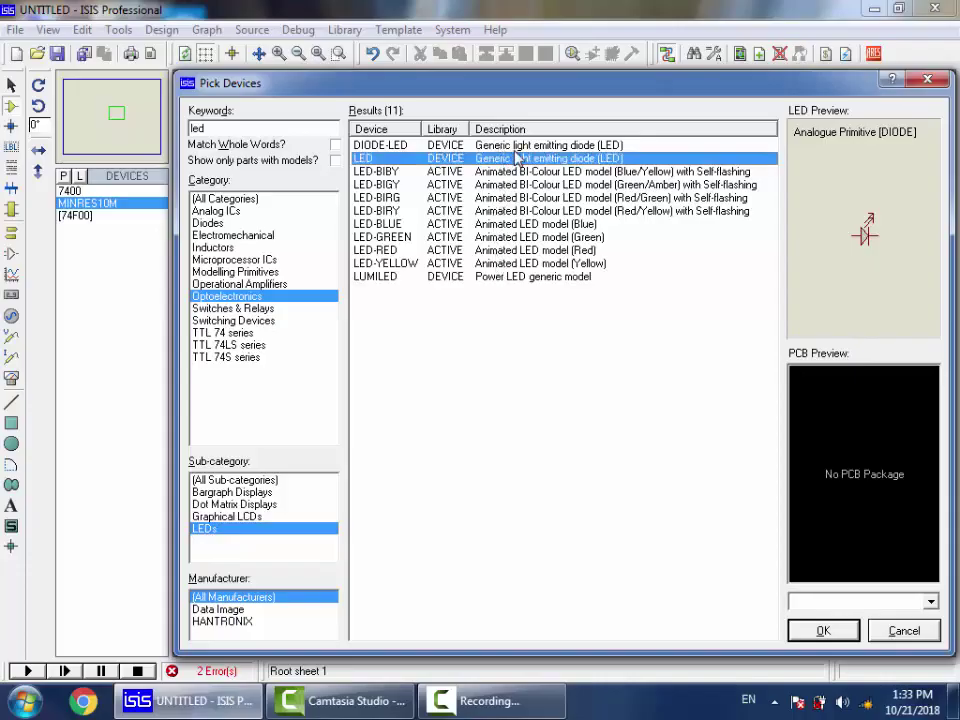
{"action": "left_click", "coordinate": [453, 226]}
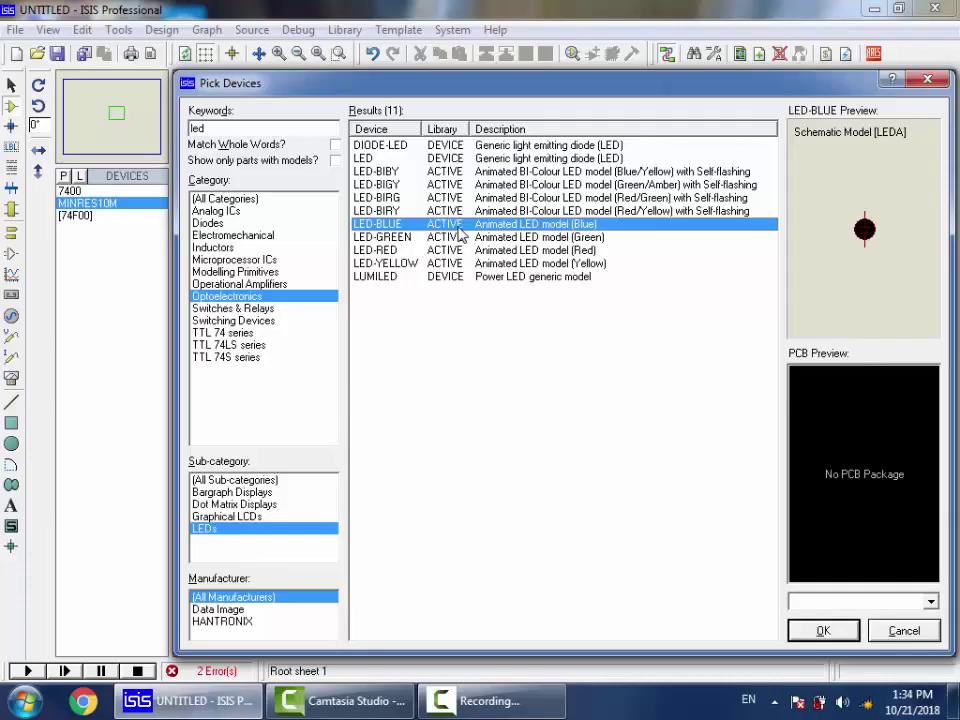
{"action": "left_click", "coordinate": [456, 238]}
{"action": "left_click", "coordinate": [453, 277]}
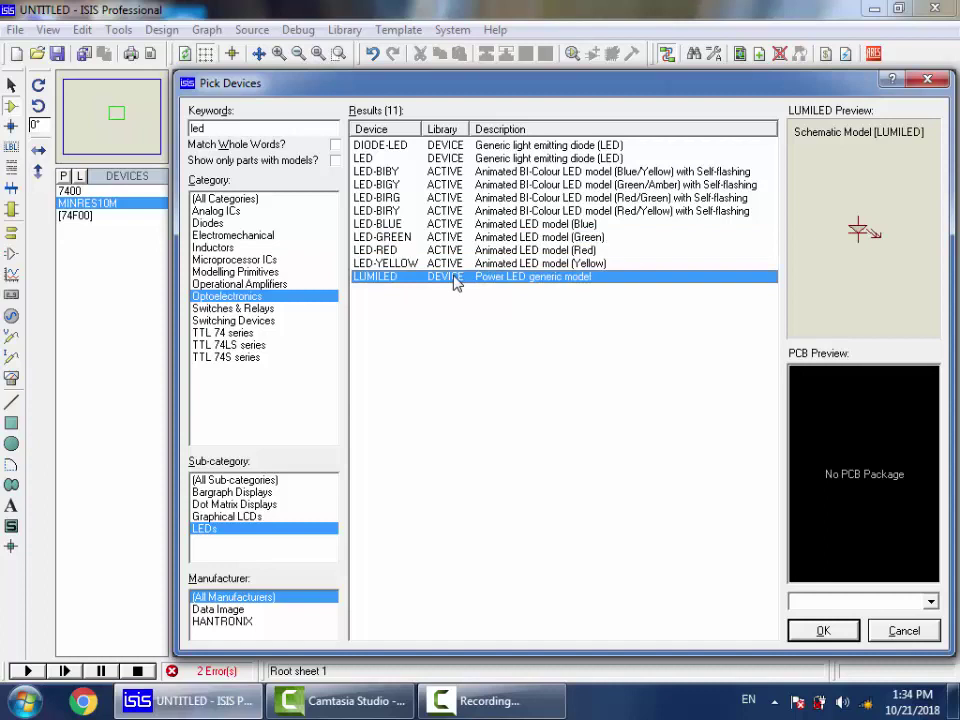
{"action": "left_click", "coordinate": [477, 211]}
{"action": "left_click", "coordinate": [477, 224]}
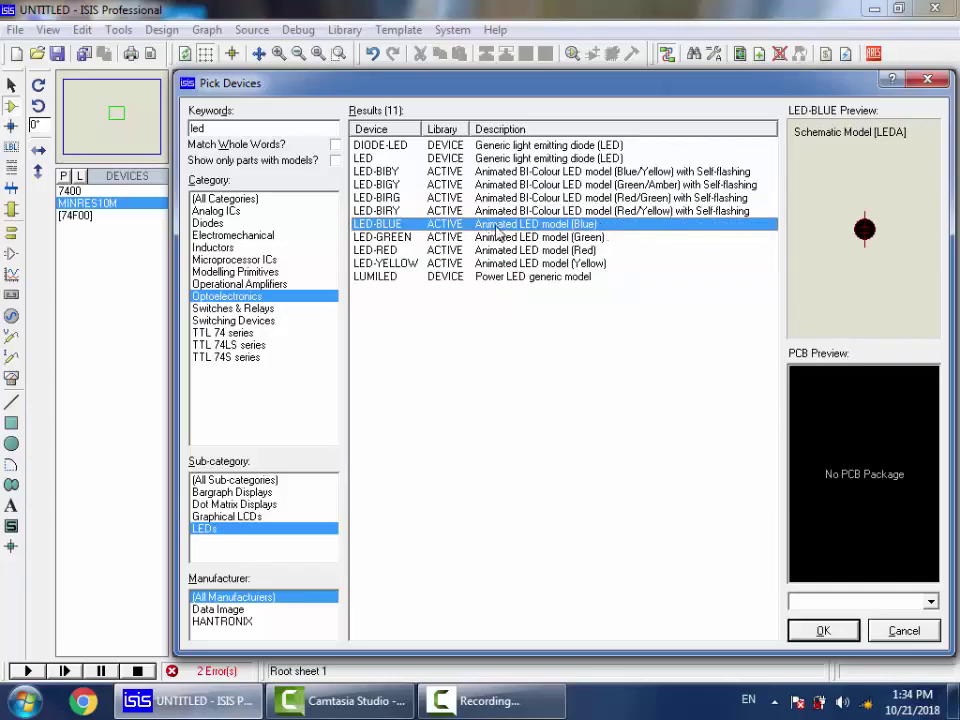
{"action": "key", "text": "Up"}
{"action": "key", "text": "Up"}
{"action": "key", "text": "Up"}
{"action": "key", "text": "Up"}
{"action": "left_click", "coordinate": [534, 186]}
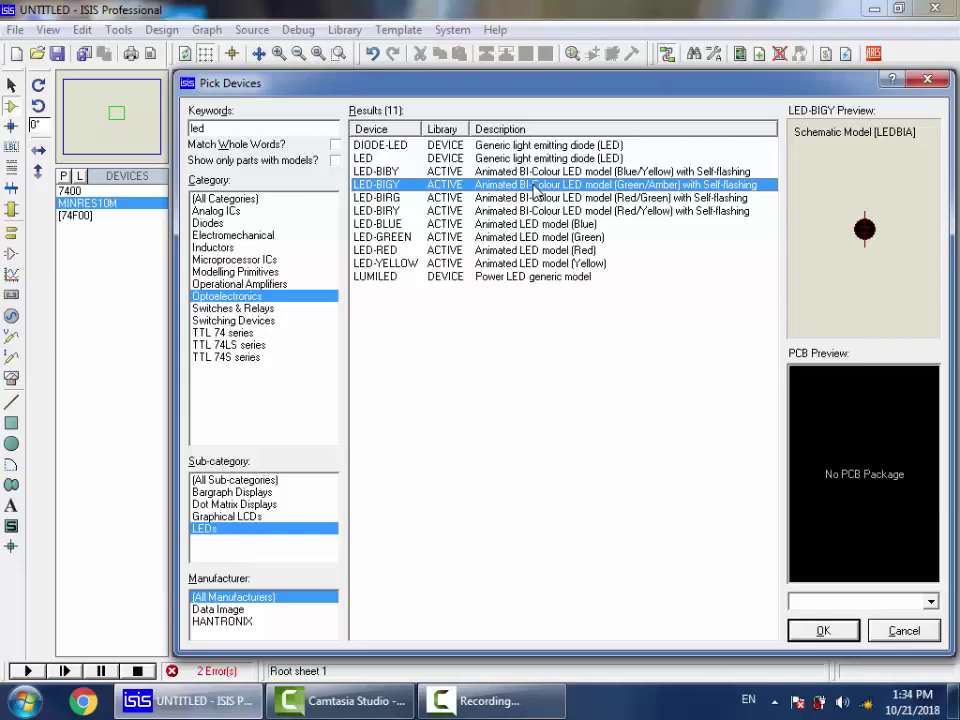
{"action": "left_click", "coordinate": [605, 239]}
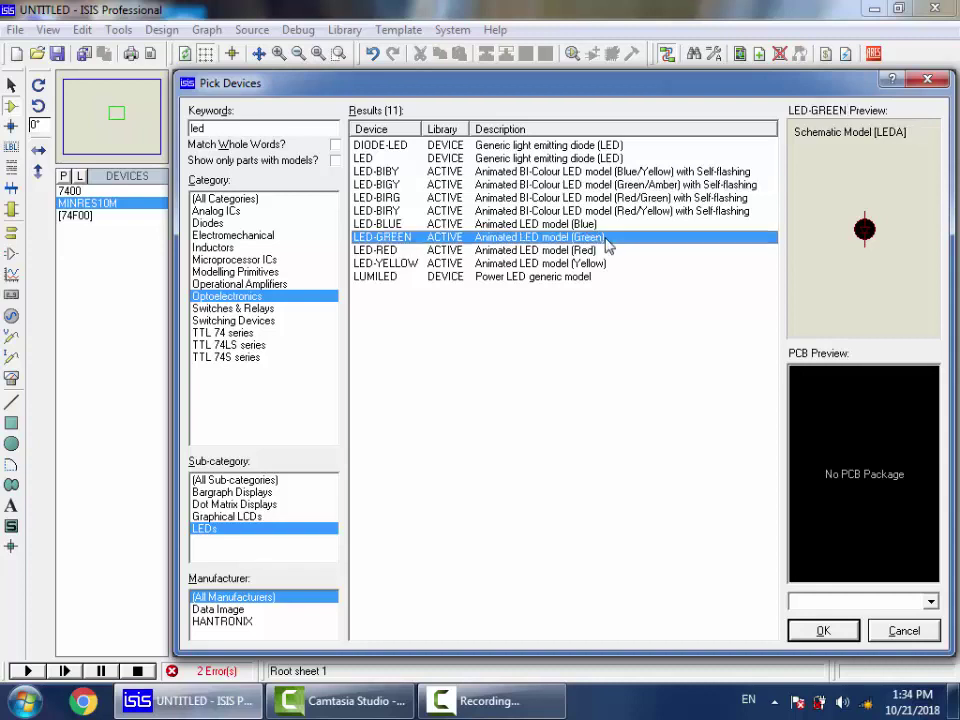
{"action": "left_click", "coordinate": [579, 252]}
{"action": "left_click", "coordinate": [598, 265]}
{"action": "key", "text": "Up"}
{"action": "key", "text": "Up"}
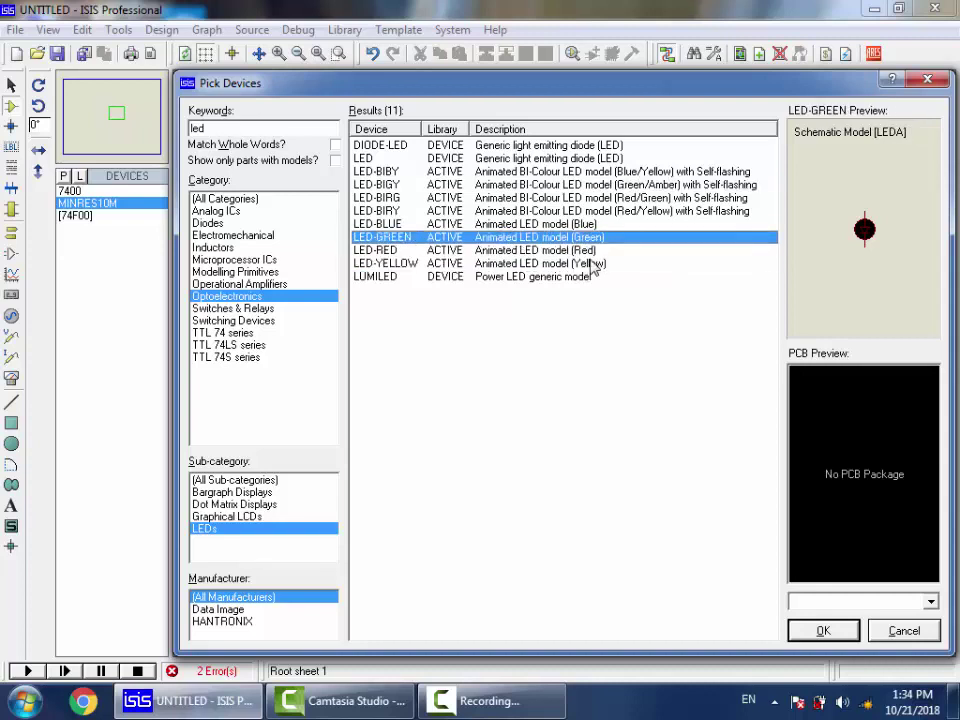
Step: Add the animated red LED model LED-RED to the device list
{"action": "left_click", "coordinate": [591, 261]}
{"action": "left_click", "coordinate": [591, 254]}
{"action": "double_click", "coordinate": [590, 255]}
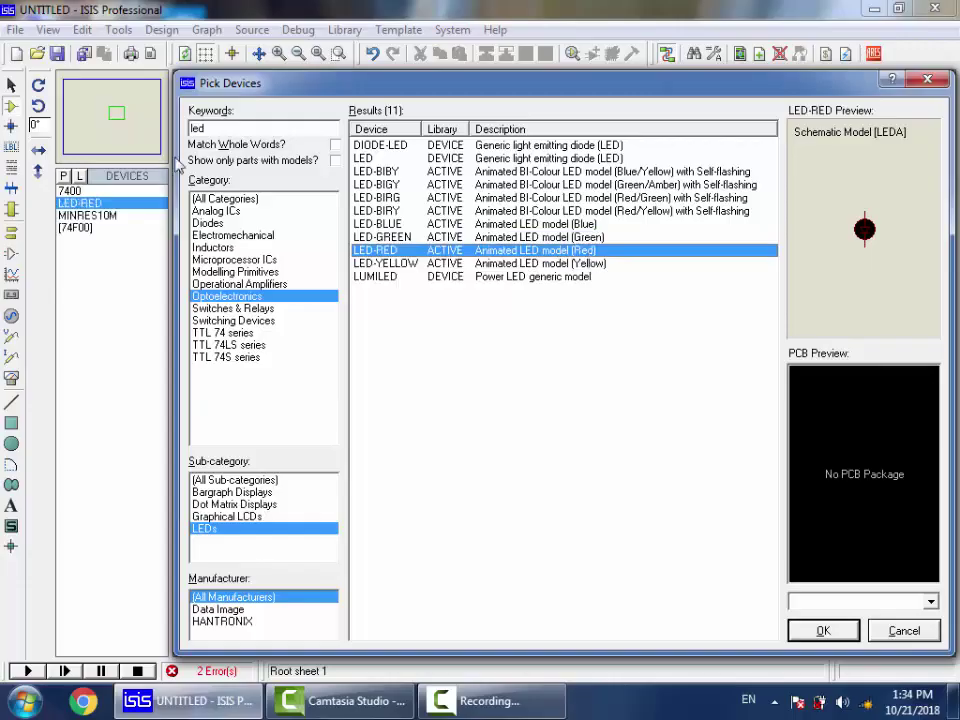
Step: Search the device library for "push" and add the SPST push button BUTTON to the device list
{"action": "left_click", "coordinate": [243, 132]}
{"action": "type", "text": "push"}
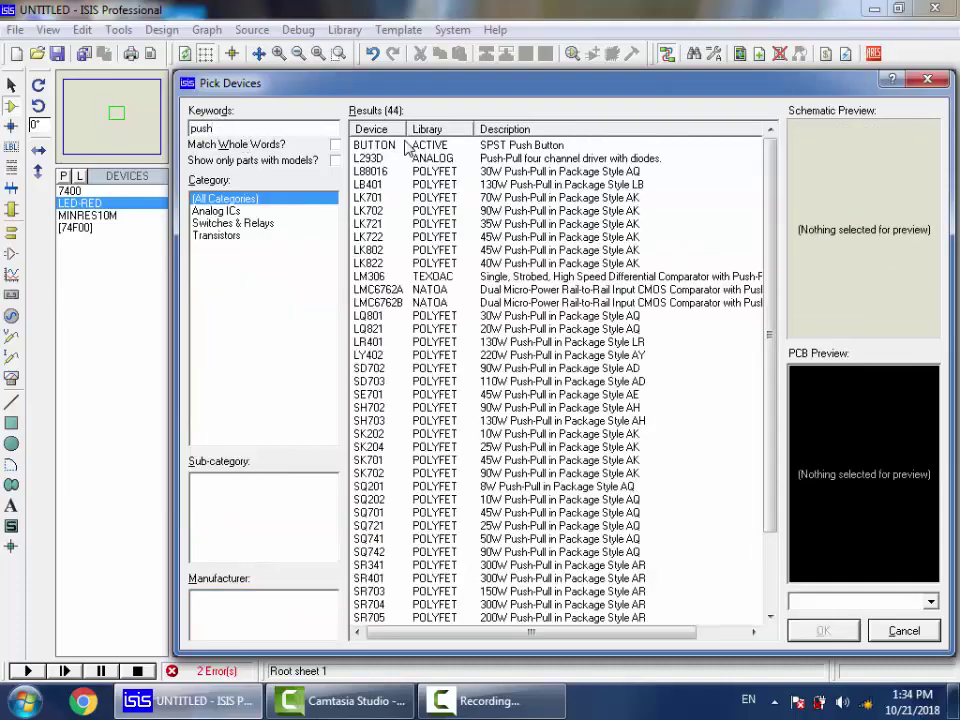
{"action": "left_click", "coordinate": [386, 147]}
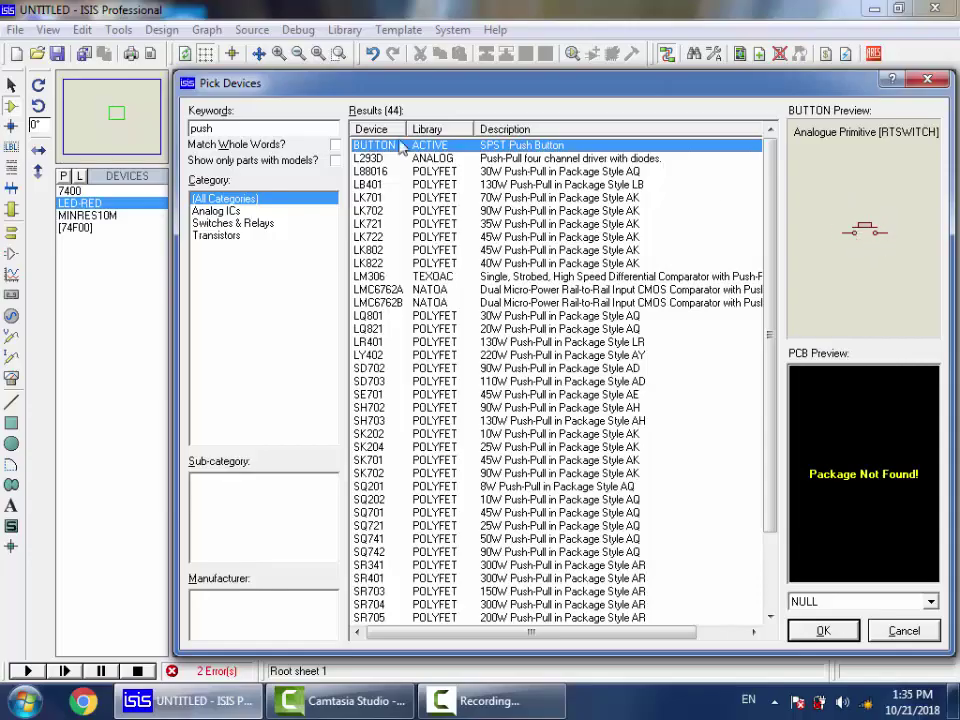
{"action": "double_click", "coordinate": [449, 148]}
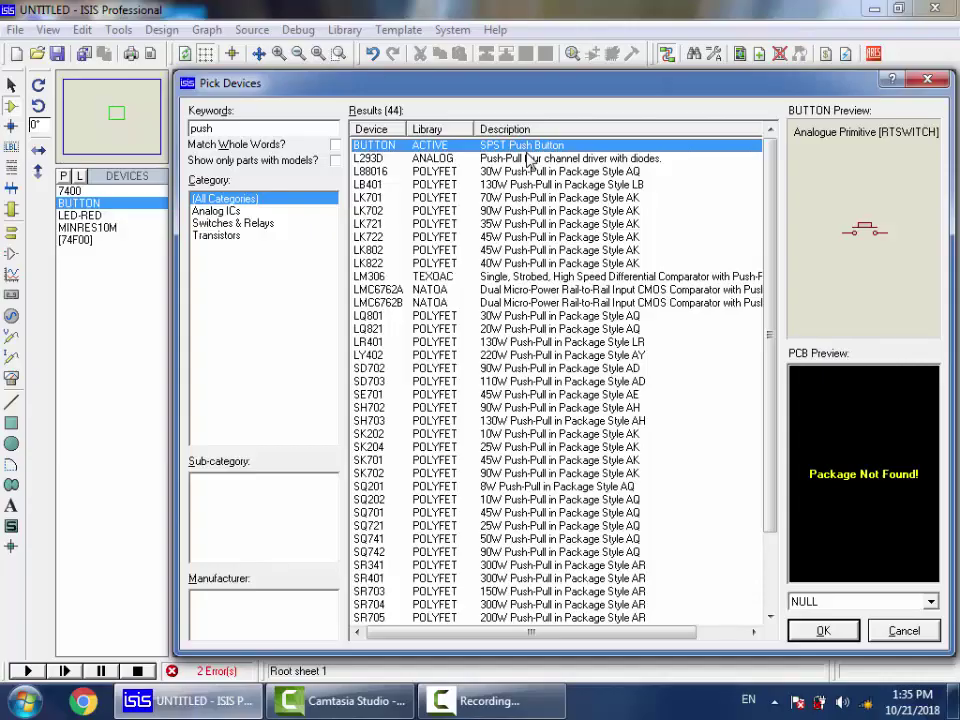
Step: Add the L293D four channel driver to the device list and close the device library with BUTTON reselected
{"action": "left_click", "coordinate": [527, 158]}
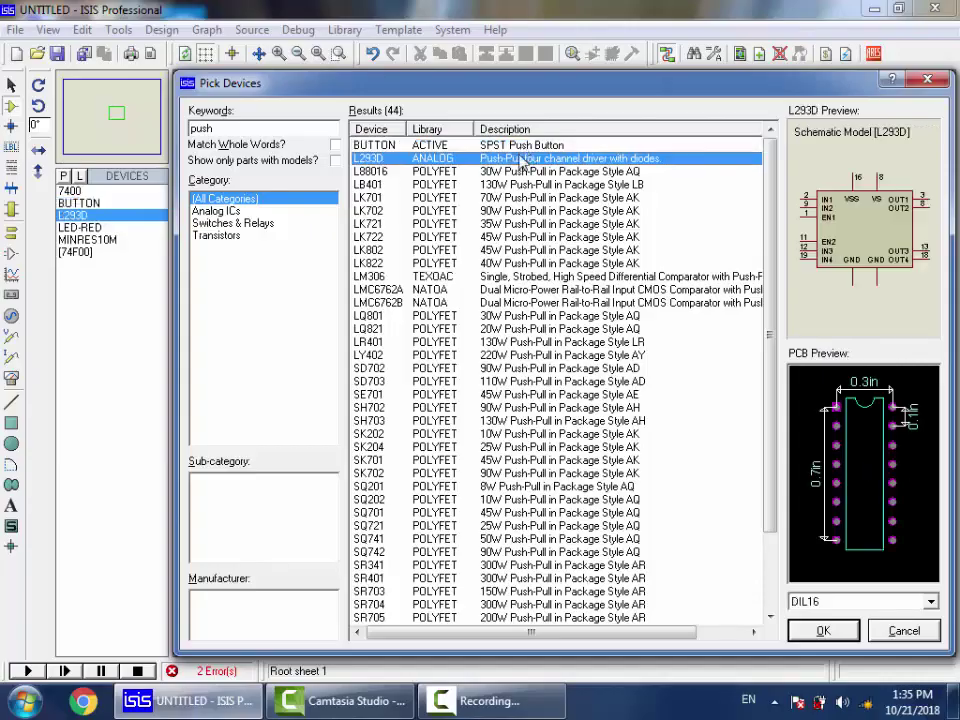
{"action": "double_click", "coordinate": [527, 158]}
{"action": "left_click", "coordinate": [495, 147]}
{"action": "double_click", "coordinate": [495, 147]}
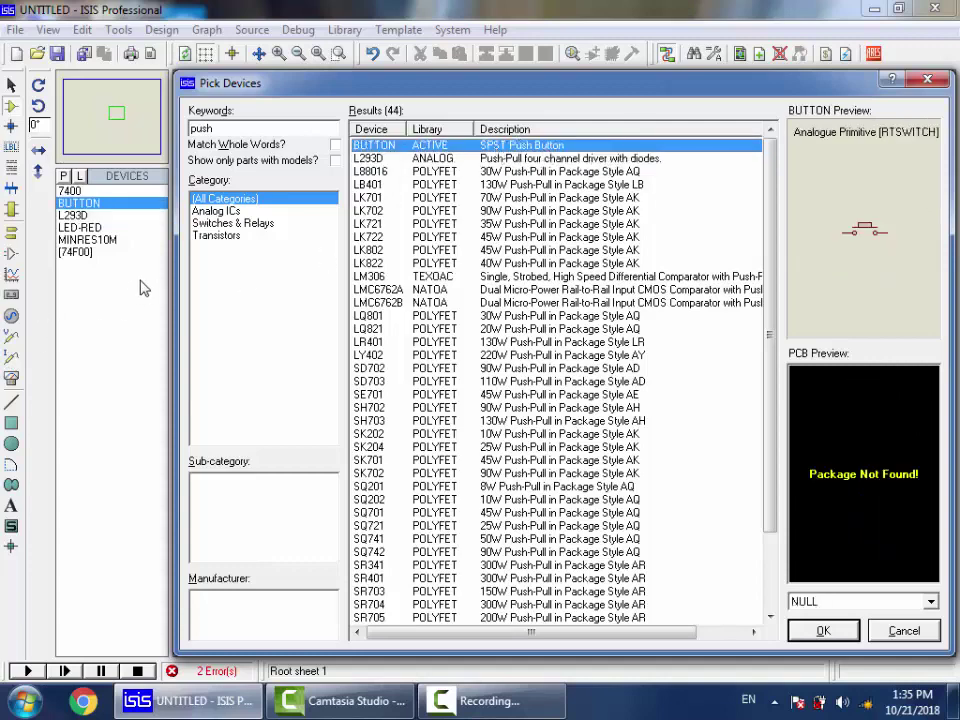
{"action": "left_click", "coordinate": [901, 627]}
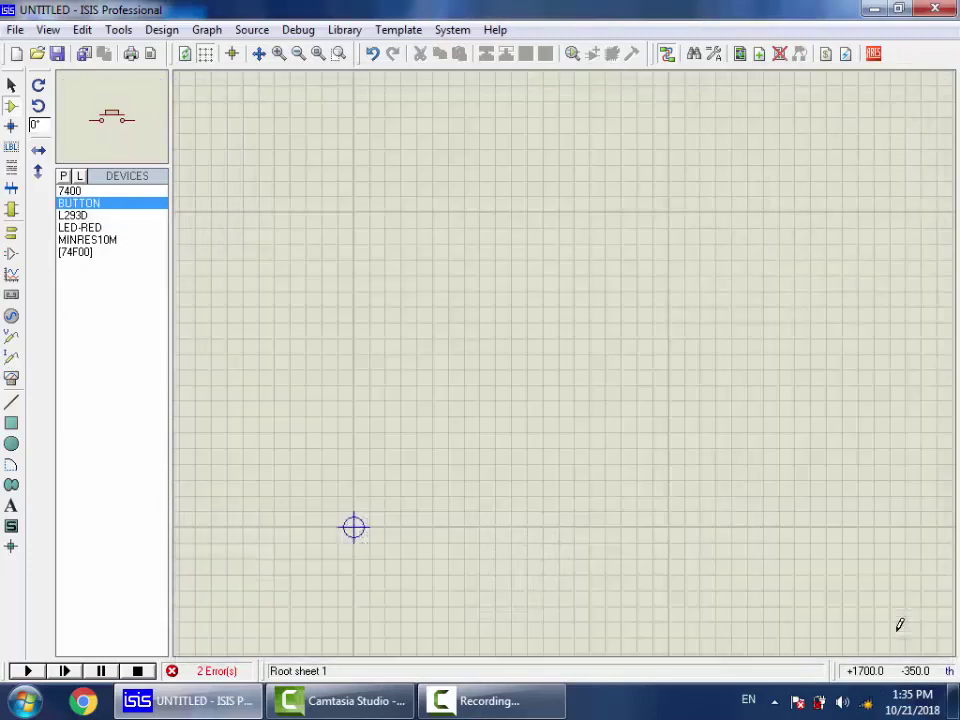
Step: Place a 7400 NAND gate rotated to -90° above and to the right of the sheet origin
{"action": "scroll", "coordinate": [680, 352], "scroll_direction": "up", "scroll_amount": 1}
{"action": "scroll", "coordinate": [560, 335], "scroll_direction": "down", "scroll_amount": 1}
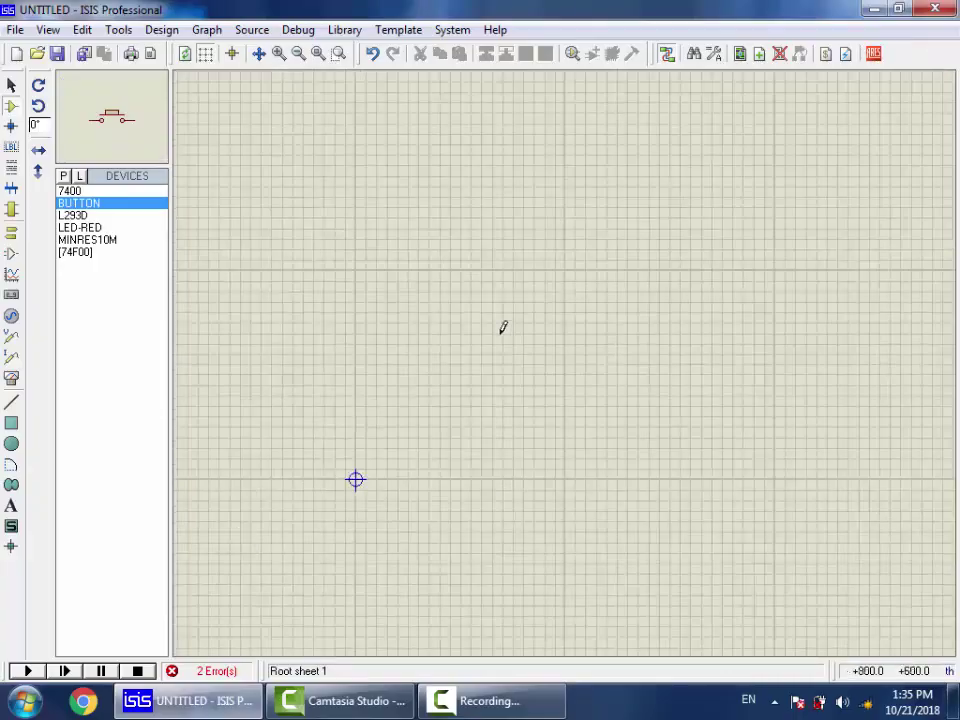
{"action": "key", "text": "Up"}
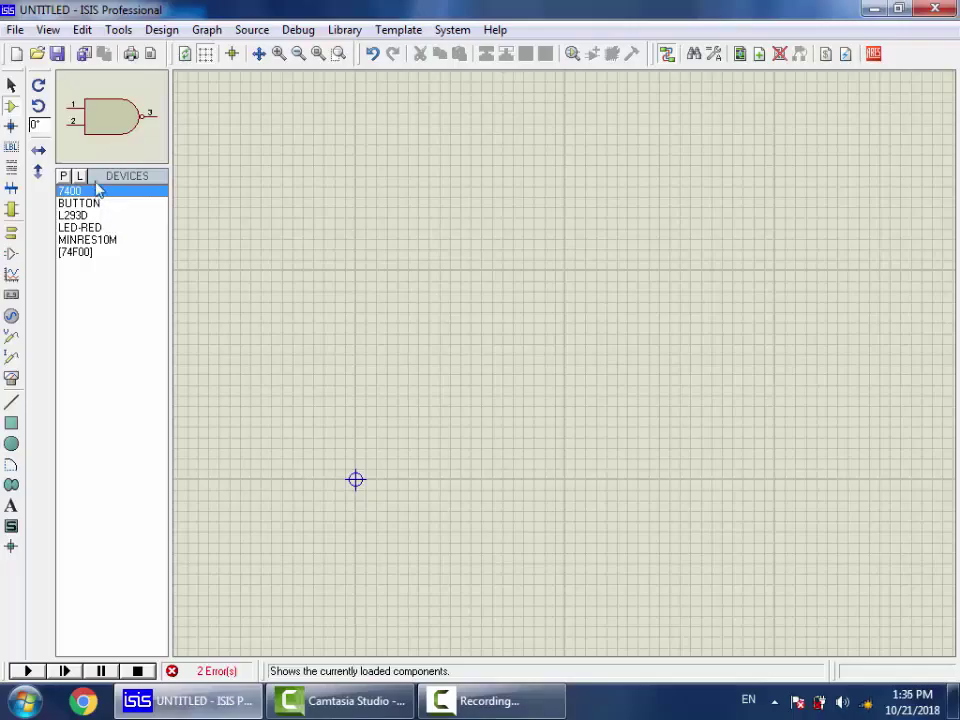
{"action": "left_click", "coordinate": [38, 87]}
{"action": "left_click", "coordinate": [38, 87]}
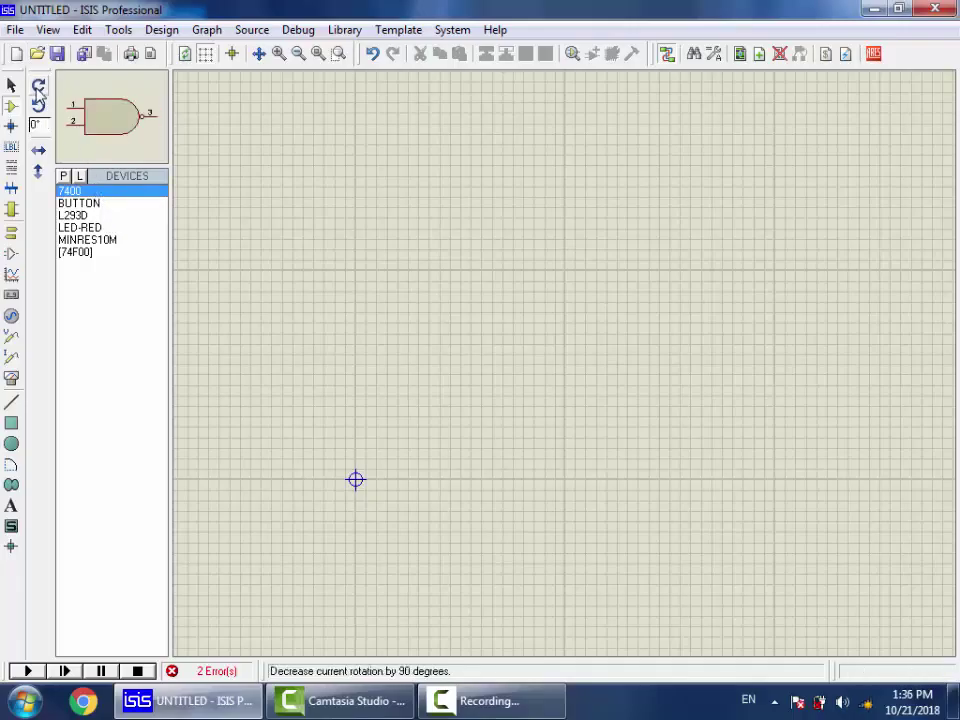
{"action": "left_click", "coordinate": [38, 87]}
{"action": "left_click", "coordinate": [38, 87]}
{"action": "left_click", "coordinate": [38, 87]}
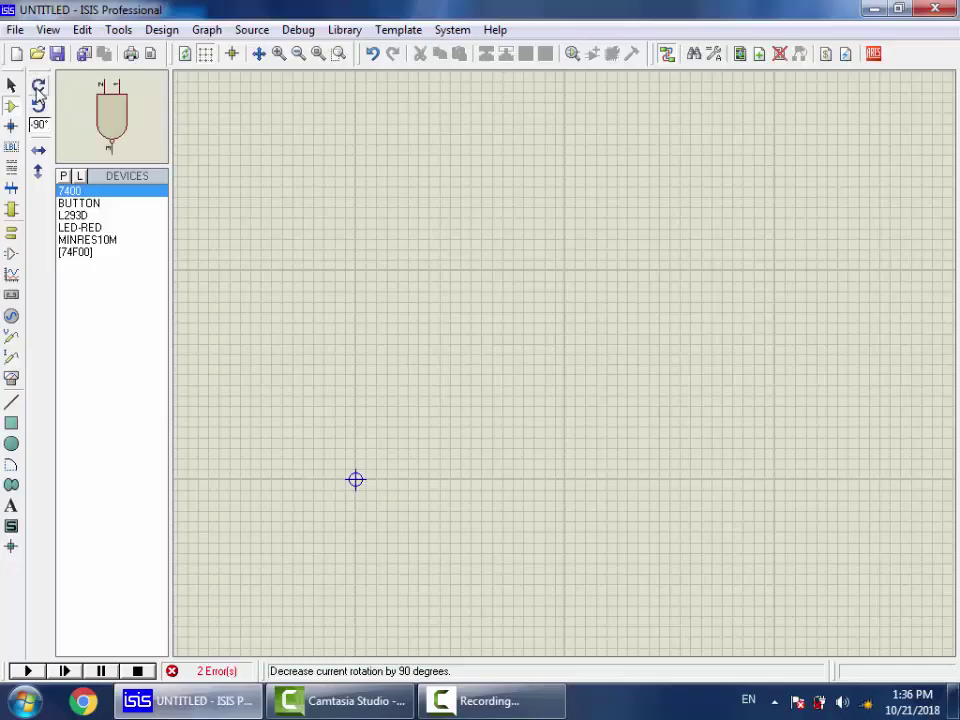
{"action": "left_click", "coordinate": [490, 330]}
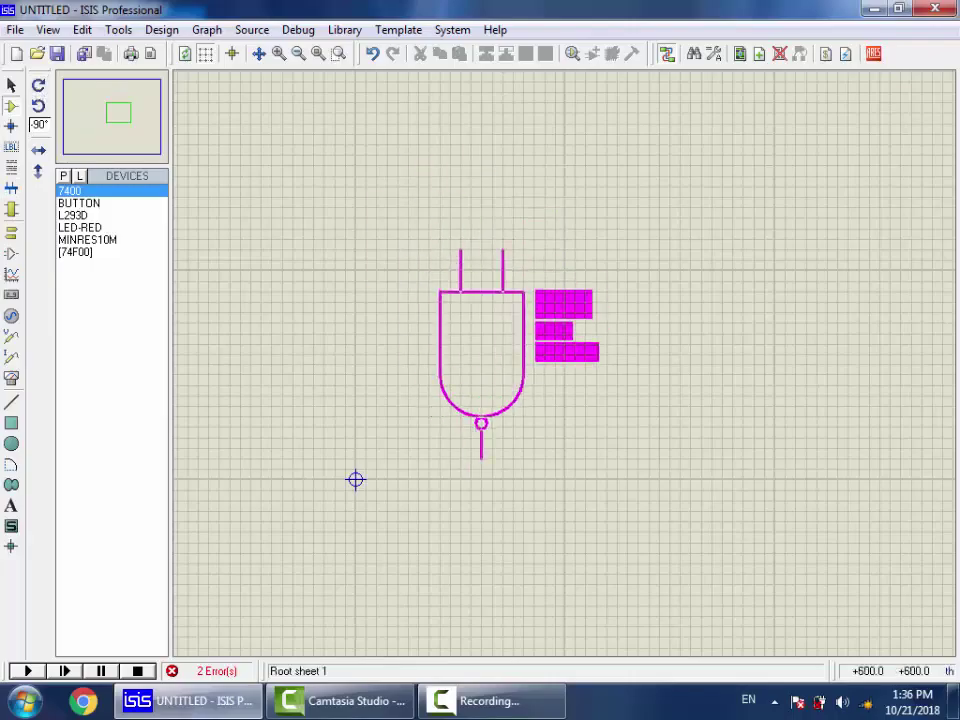
{"action": "left_click", "coordinate": [485, 340]}
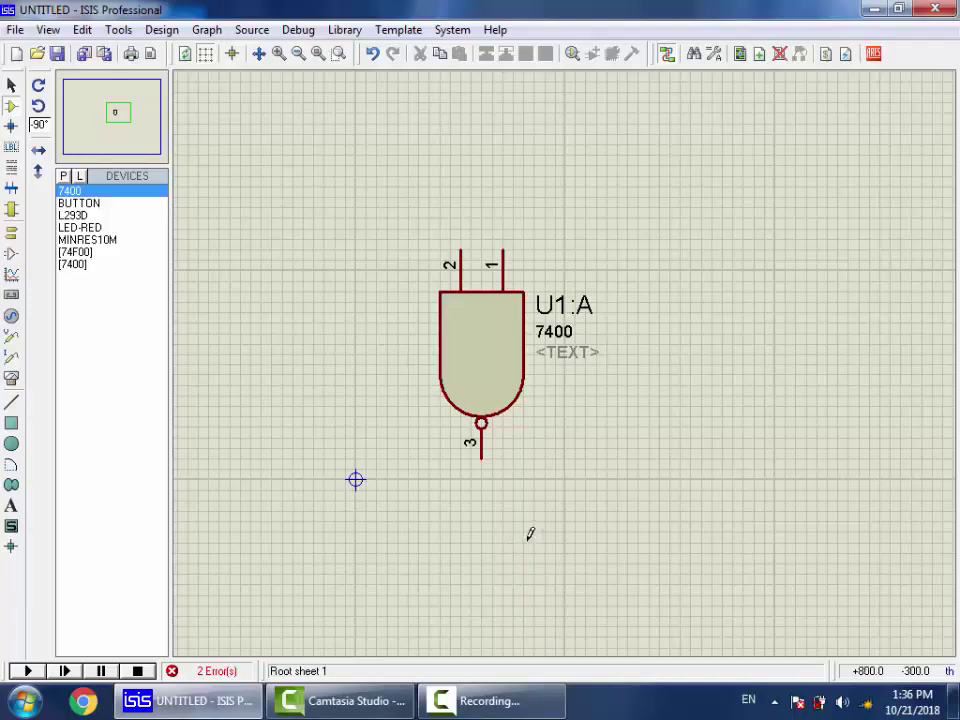
Step: Place three more 7400 gates at -90°, one beside the first gate and two in a row below
{"action": "scroll", "coordinate": [555, 512], "scroll_direction": "down", "scroll_amount": 1}
{"action": "left_click", "coordinate": [705, 380]}
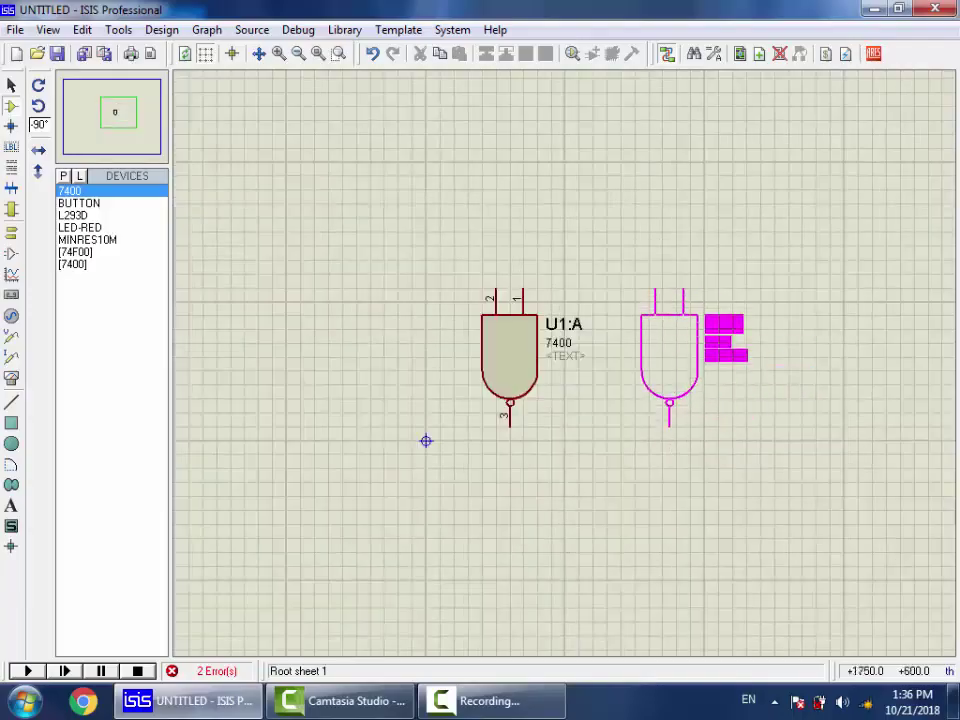
{"action": "left_click", "coordinate": [669, 355]}
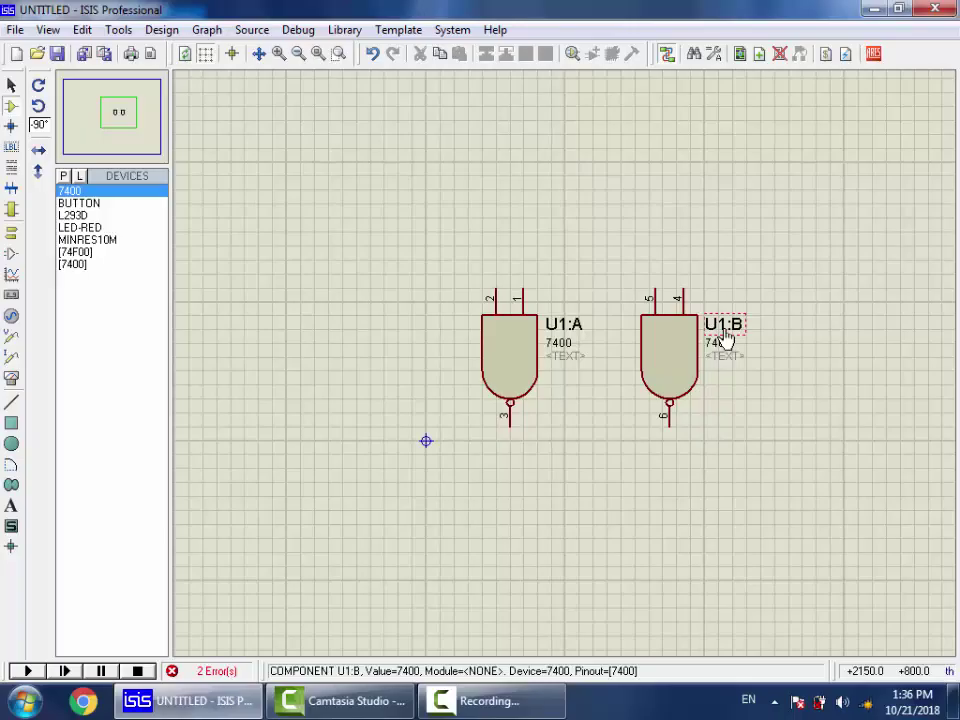
{"action": "left_click", "coordinate": [718, 497]}
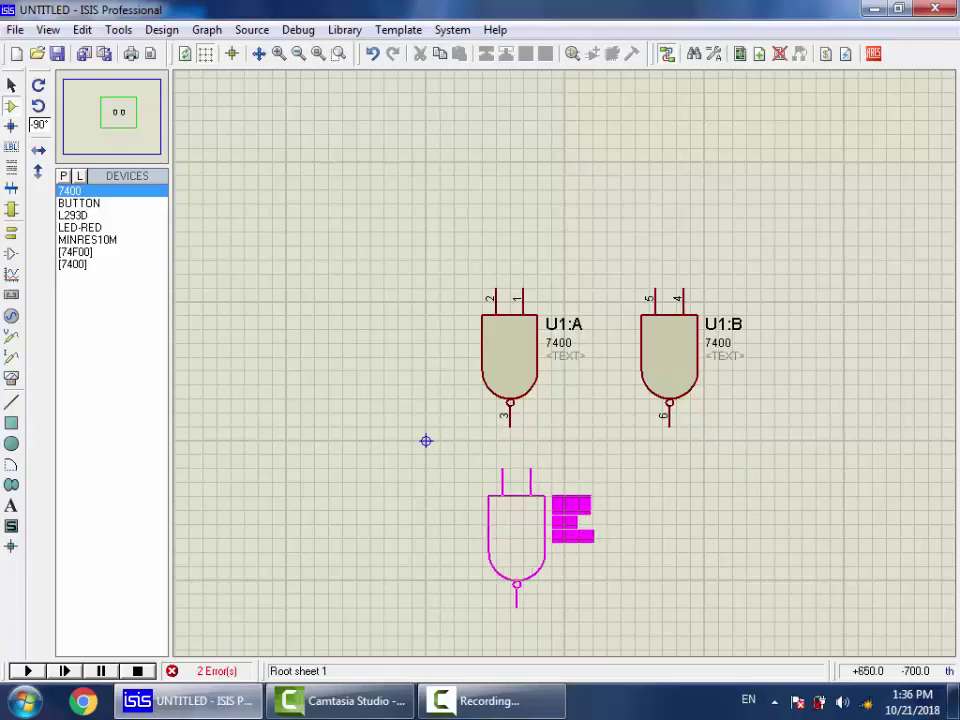
{"action": "left_click", "coordinate": [567, 520]}
{"action": "left_click", "coordinate": [720, 518]}
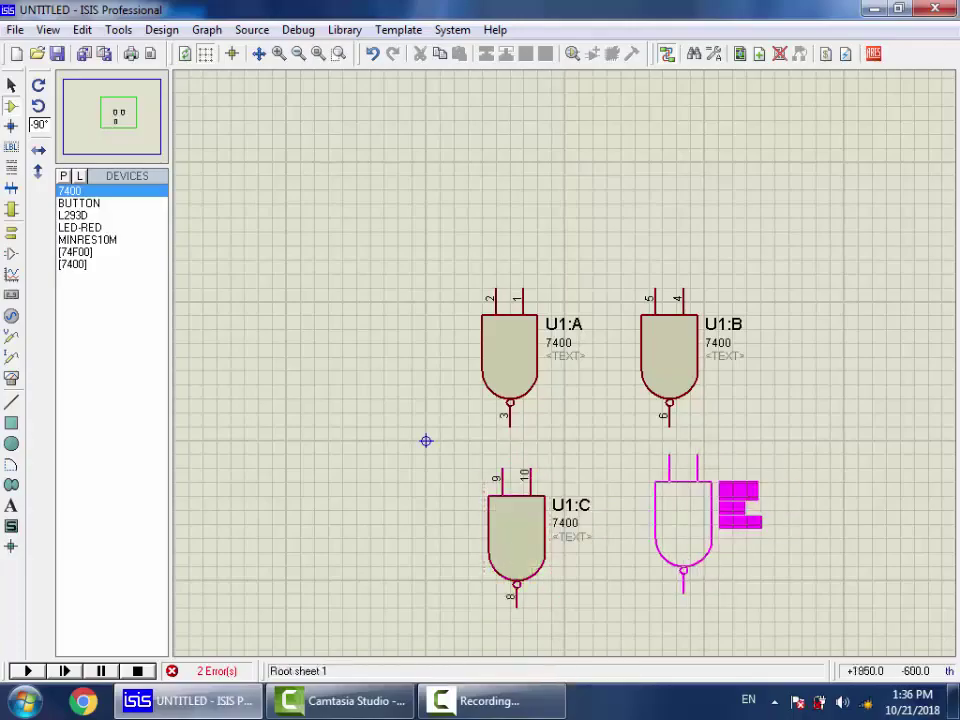
{"action": "left_click", "coordinate": [674, 543]}
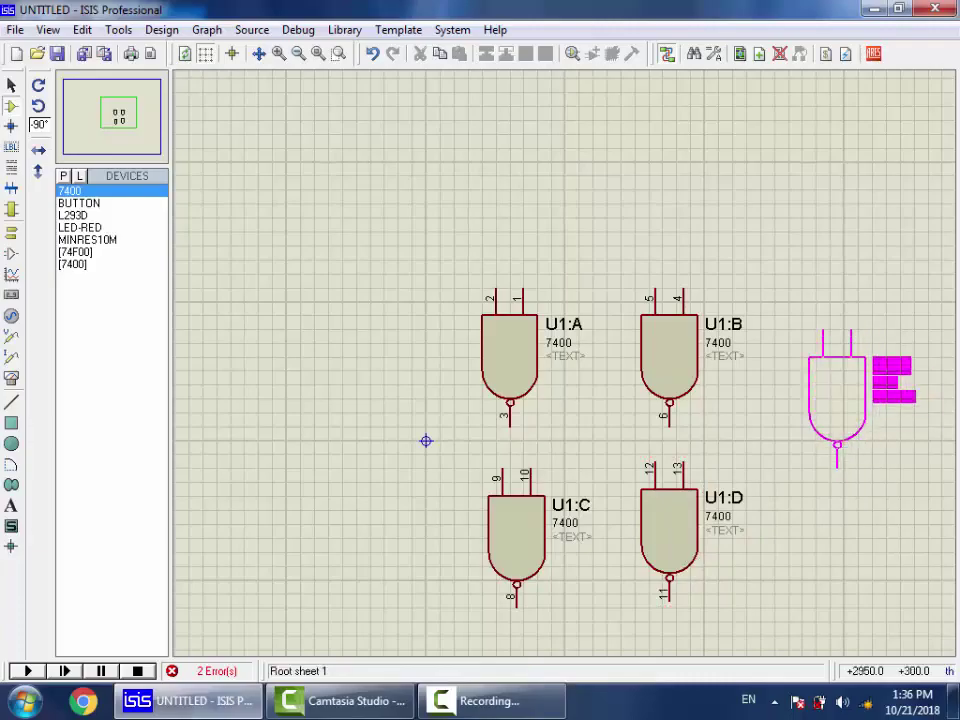
Step: Place a fifth 7400 gate to the right of the other four and delete it again
{"action": "left_click", "coordinate": [838, 405]}
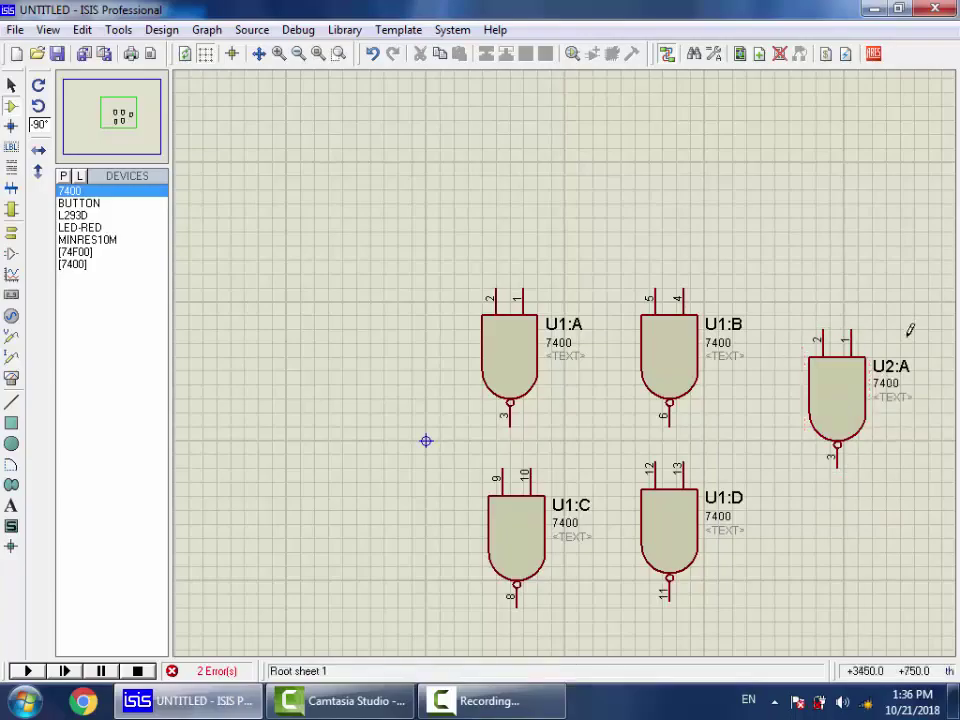
{"action": "right_click", "coordinate": [862, 390]}
{"action": "right_click", "coordinate": [862, 390]}
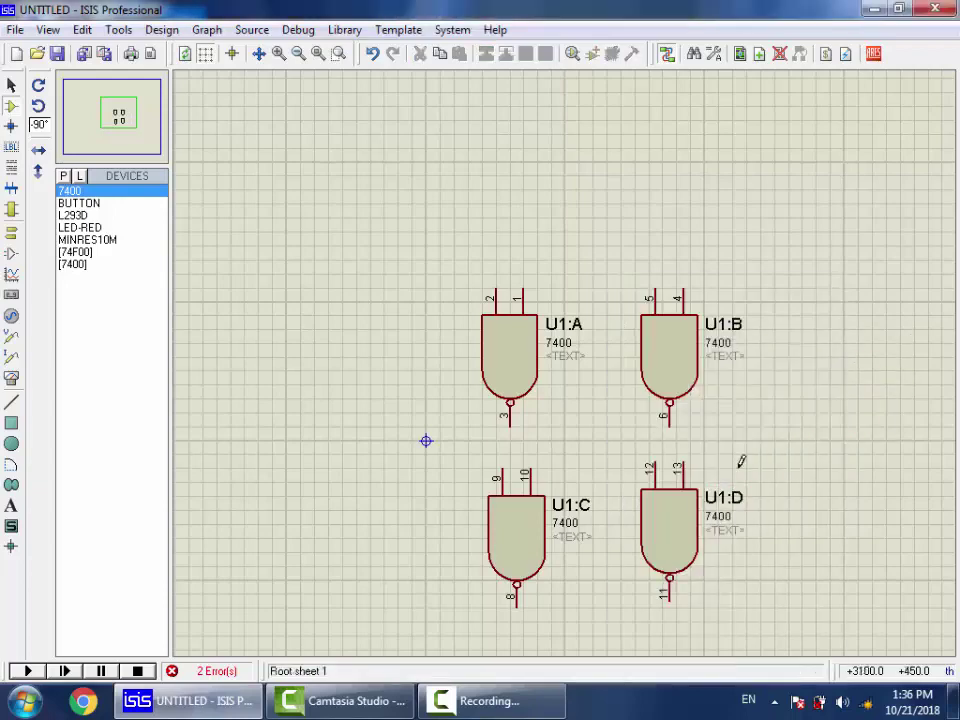
Step: Delete the two lower 7400 gates, U1:D and U1:C
{"action": "right_click", "coordinate": [677, 525]}
{"action": "left_click", "coordinate": [521, 567]}
{"action": "right_click", "coordinate": [521, 567]}
{"action": "key", "text": "Escape"}
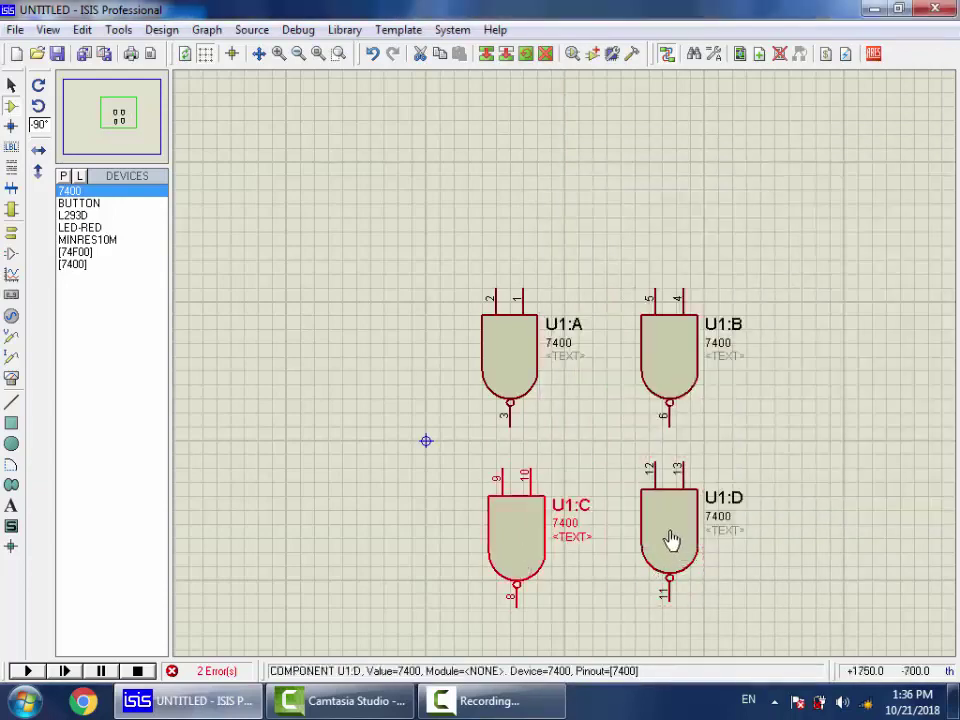
{"action": "right_click", "coordinate": [671, 525]}
{"action": "left_click", "coordinate": [797, 164]}
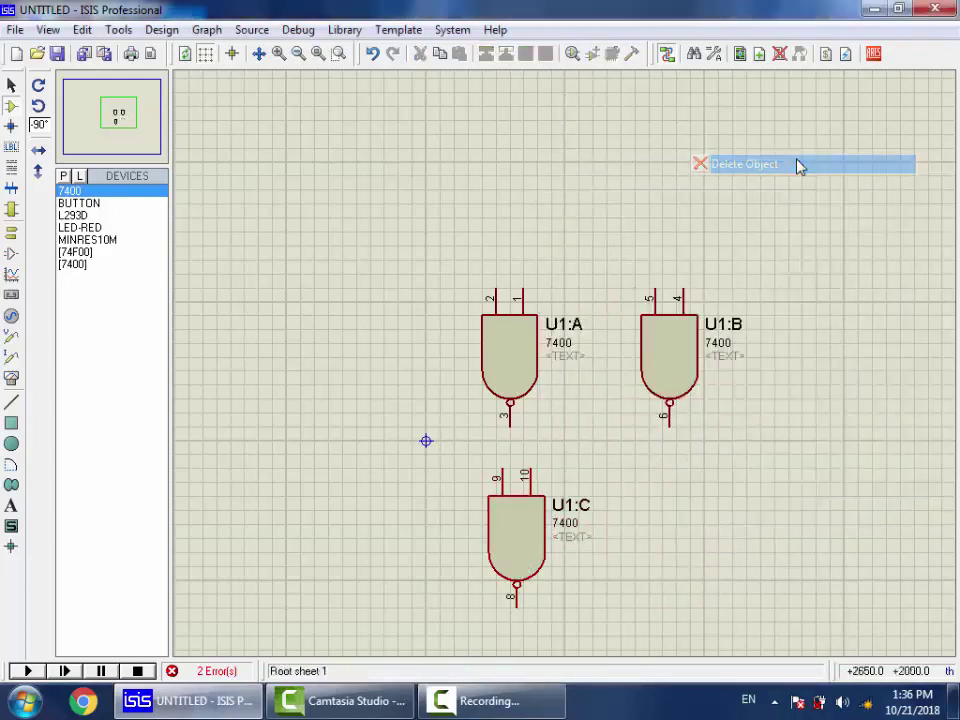
{"action": "right_click", "coordinate": [519, 521]}
{"action": "right_click", "coordinate": [519, 521]}
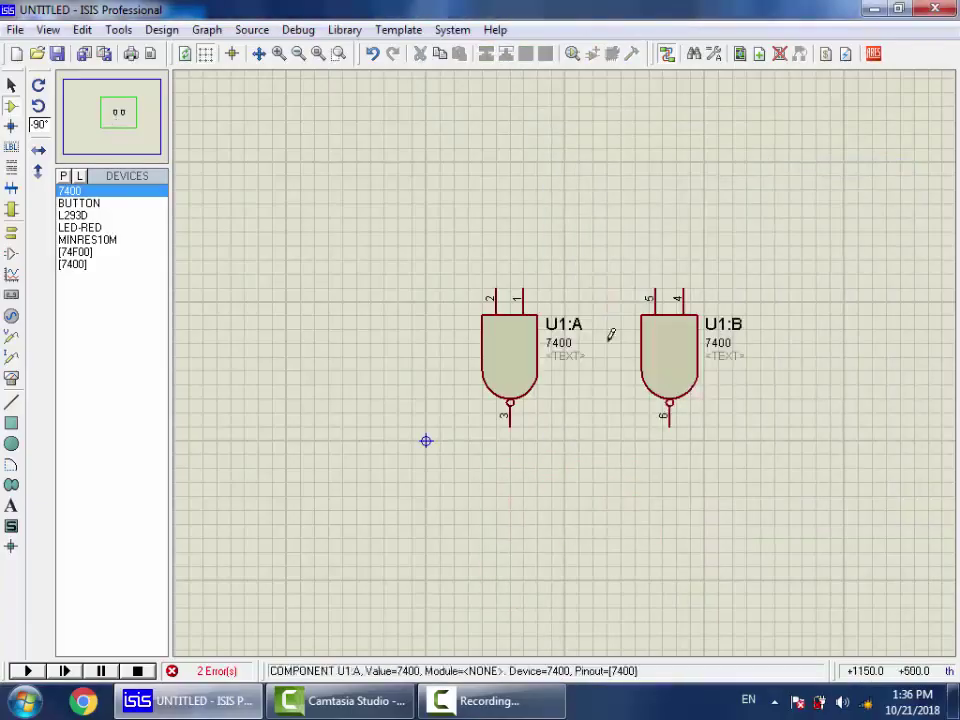
Step: Delete gate U1:B and place a new 7400 gate in the same position beside U1:A
{"action": "right_click", "coordinate": [669, 358]}
{"action": "right_click", "coordinate": [661, 354]}
{"action": "left_click", "coordinate": [661, 354]}
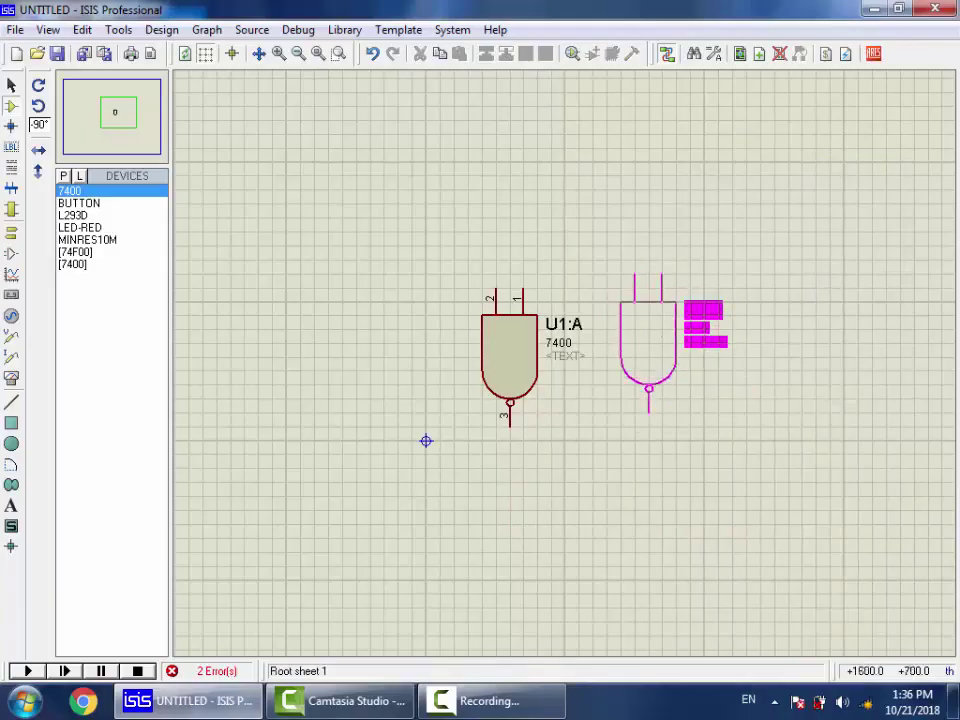
{"action": "left_click", "coordinate": [669, 358]}
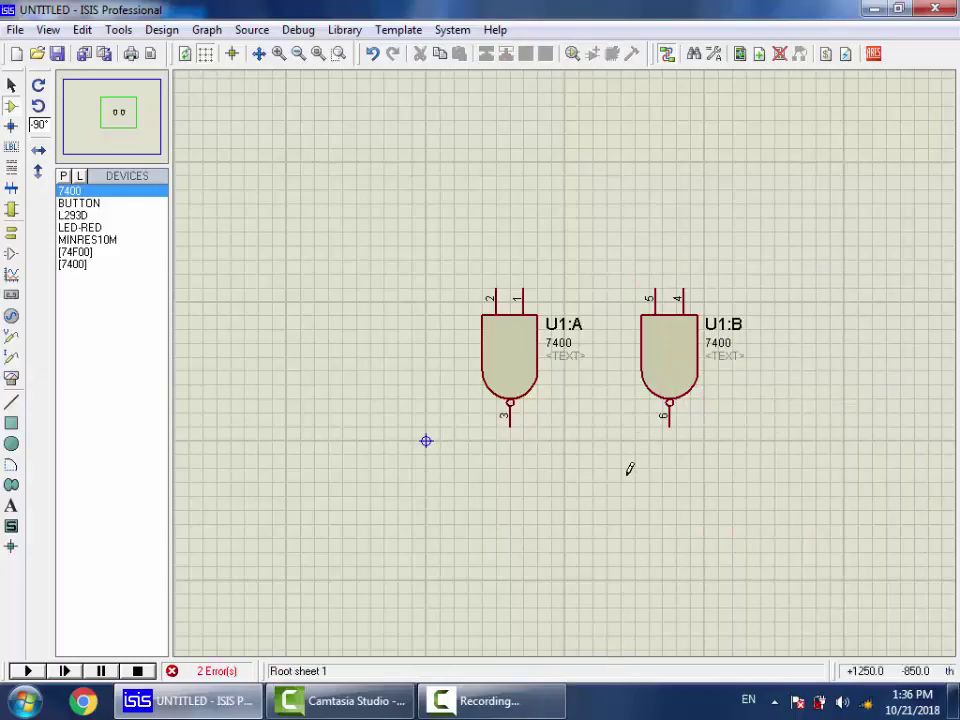
Step: Delete gate U1:A and undo the deletion
{"action": "scroll", "coordinate": [476, 332], "scroll_direction": "up", "scroll_amount": 2}
{"action": "scroll", "coordinate": [578, 308], "scroll_direction": "down", "scroll_amount": 2}
{"action": "scroll", "coordinate": [516, 486], "scroll_direction": "up", "scroll_amount": 3}
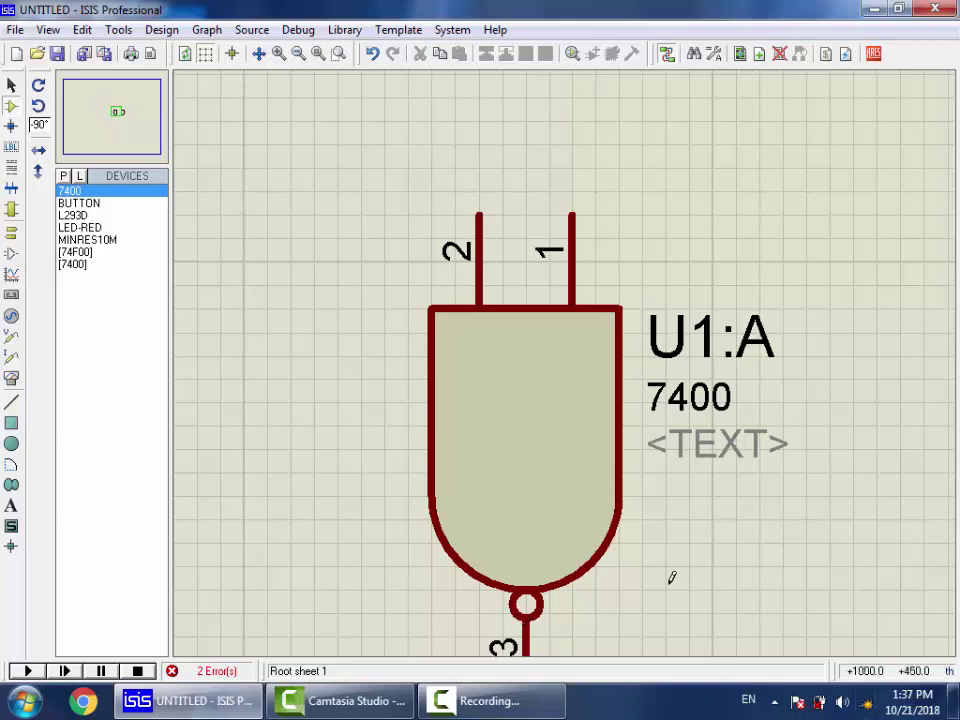
{"action": "scroll", "coordinate": [669, 543], "scroll_direction": "down", "scroll_amount": 1}
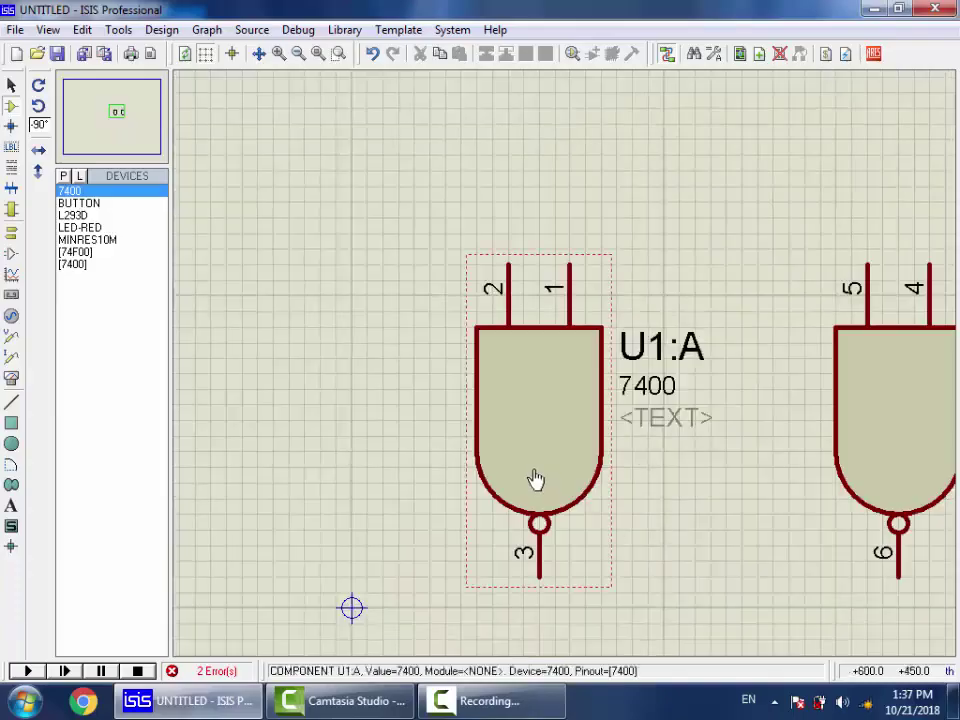
{"action": "scroll", "coordinate": [555, 420], "scroll_direction": "down", "scroll_amount": 1}
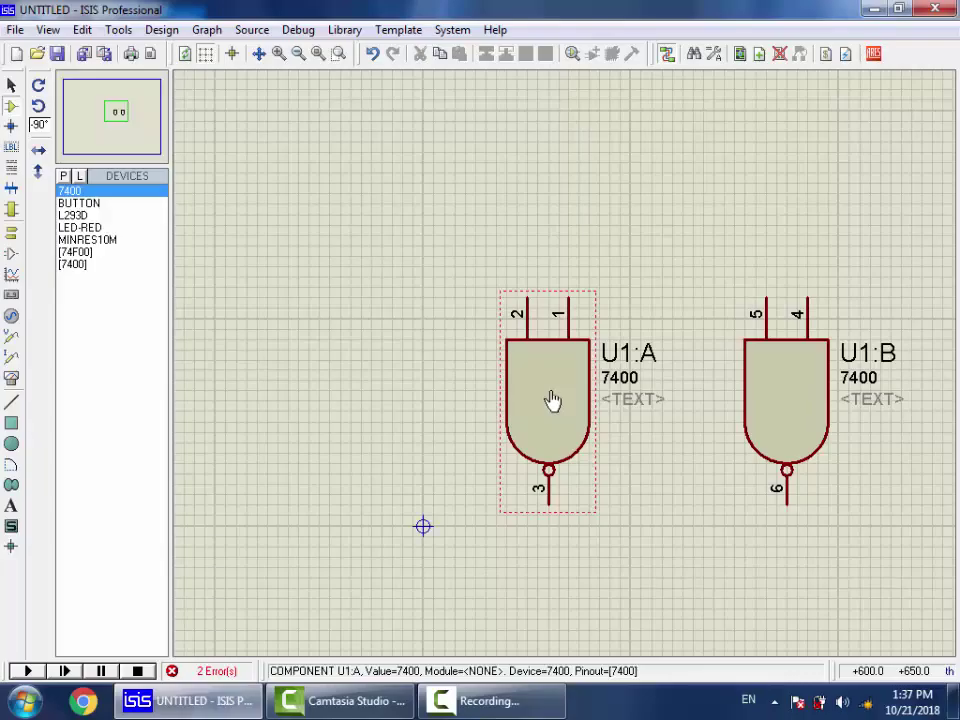
{"action": "right_click", "coordinate": [552, 400]}
{"action": "right_click", "coordinate": [552, 400]}
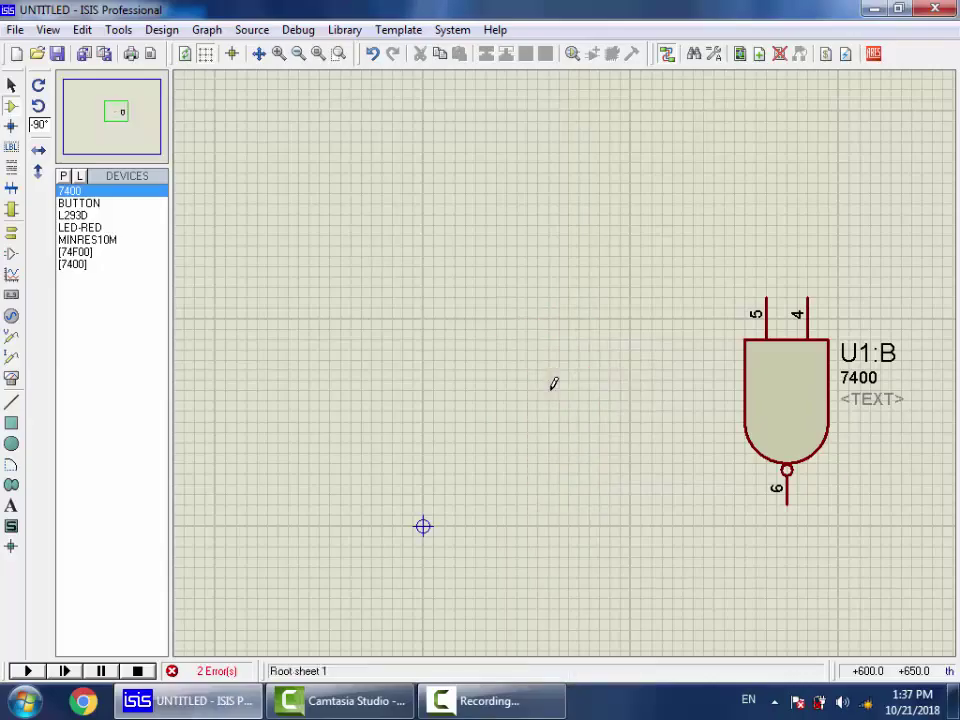
{"action": "key", "text": "ctrl+z"}
Step: Examine the GND and VCC power pin assignments of gate U1:A in the Packaging Tool and close it without assigning a package
{"action": "right_click", "coordinate": [552, 383]}
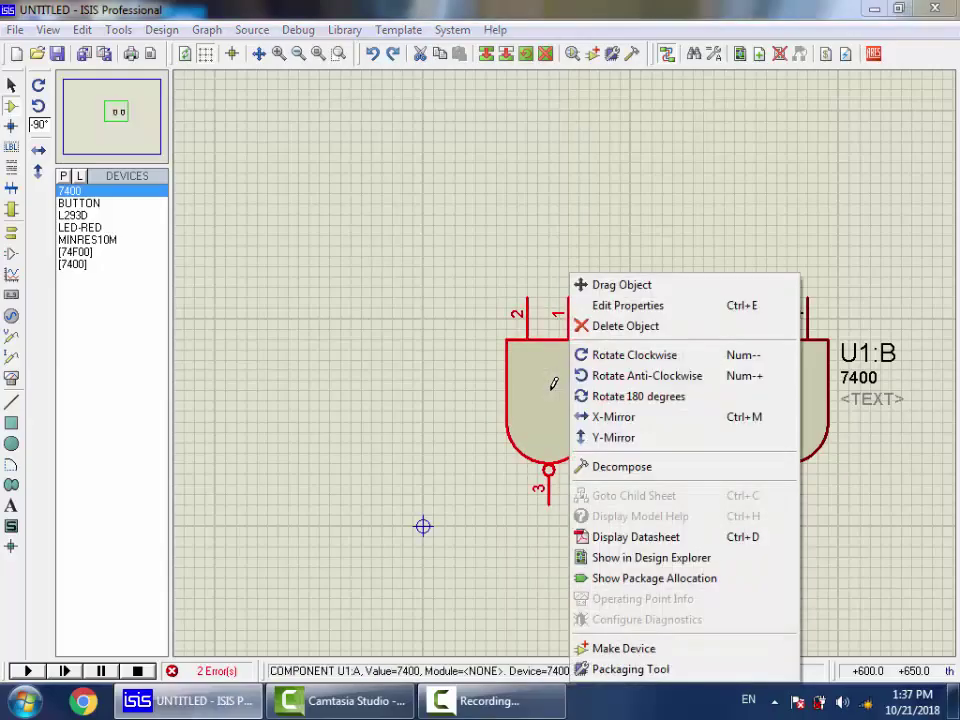
{"action": "left_click", "coordinate": [636, 672]}
{"action": "left_click", "coordinate": [152, 268]}
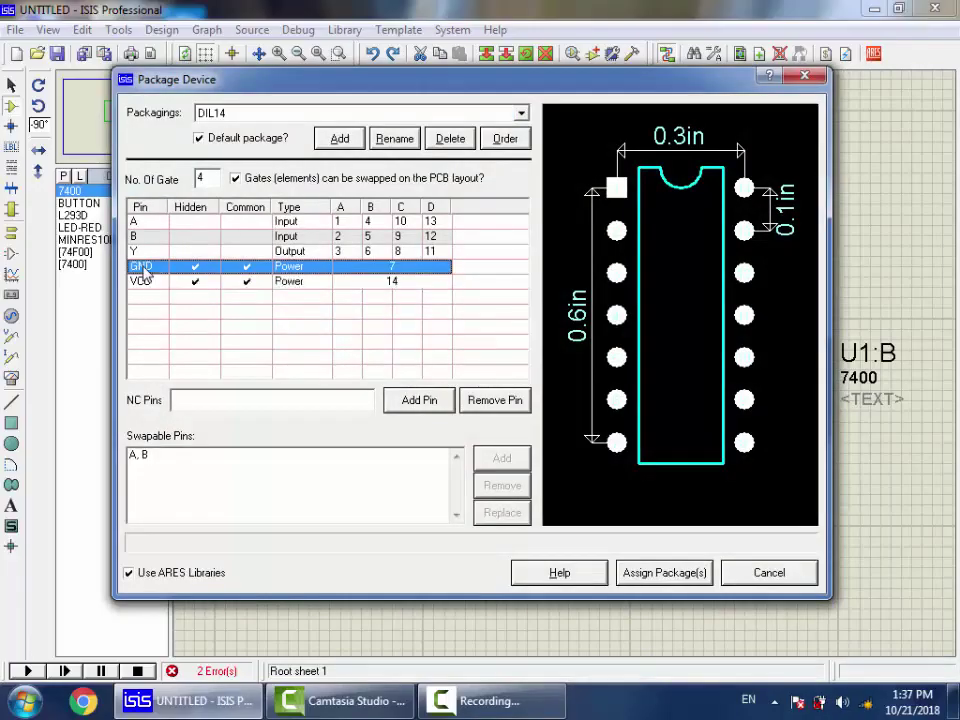
{"action": "left_click", "coordinate": [292, 268]}
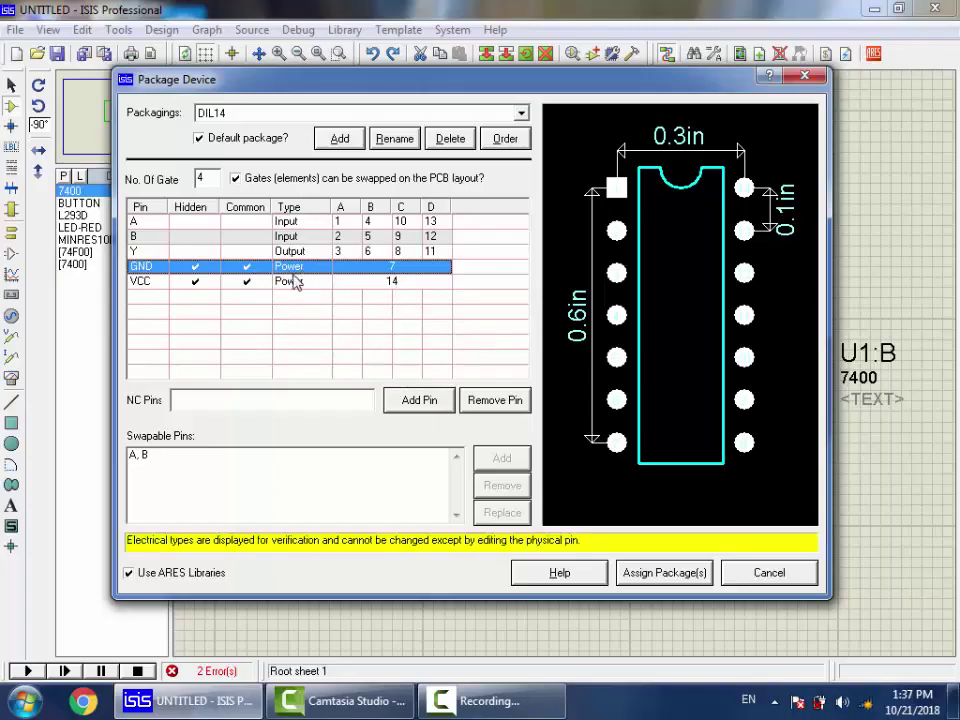
{"action": "left_click", "coordinate": [304, 284]}
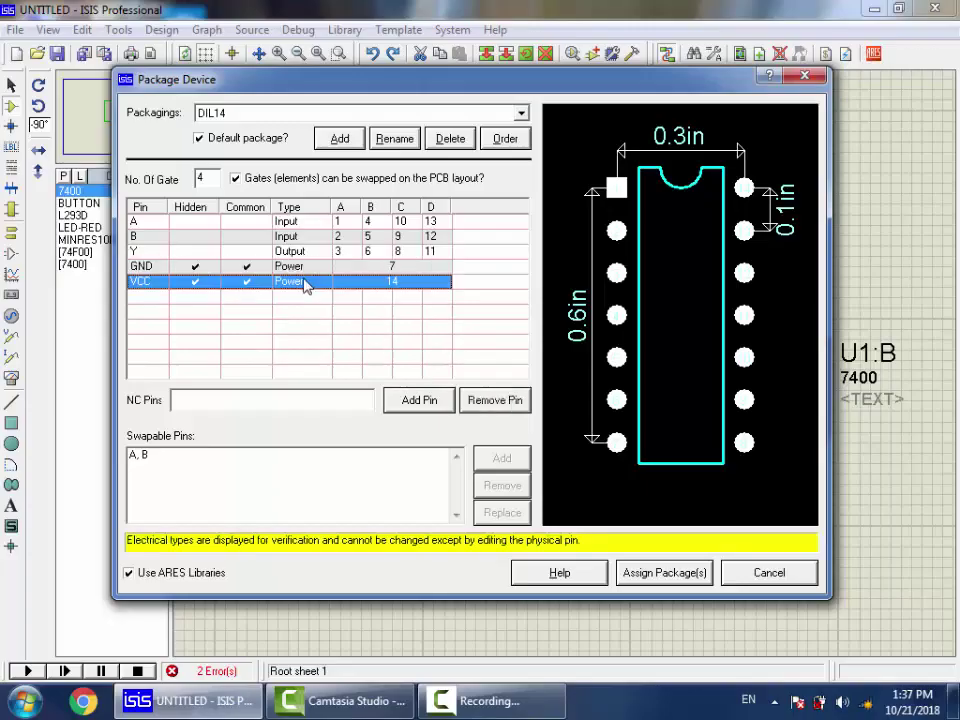
{"action": "key", "text": "Up"}
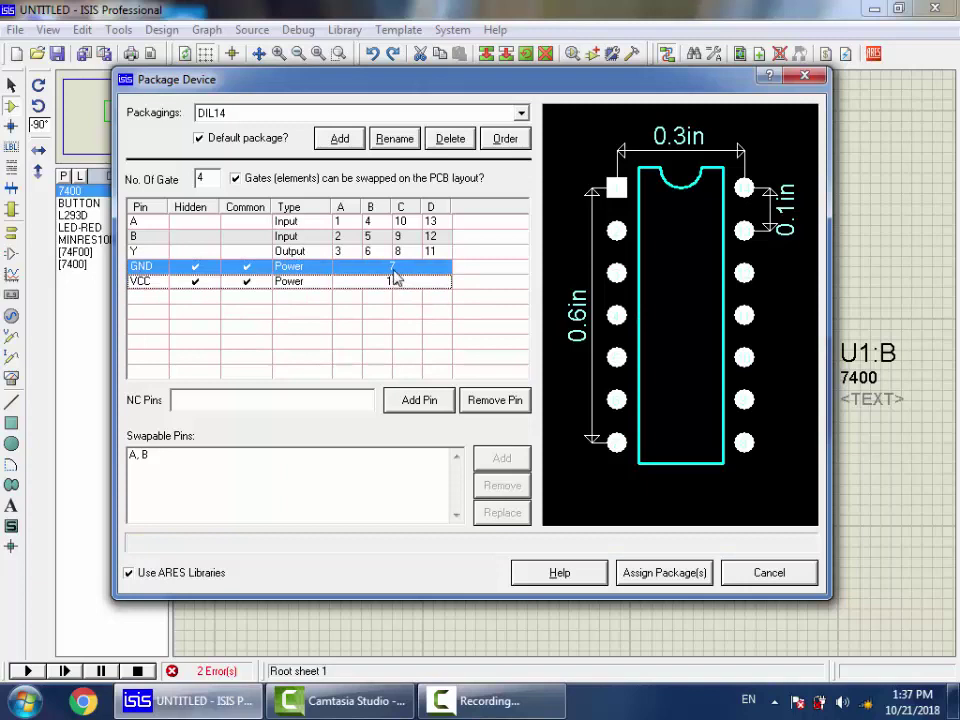
{"action": "left_click", "coordinate": [193, 284]}
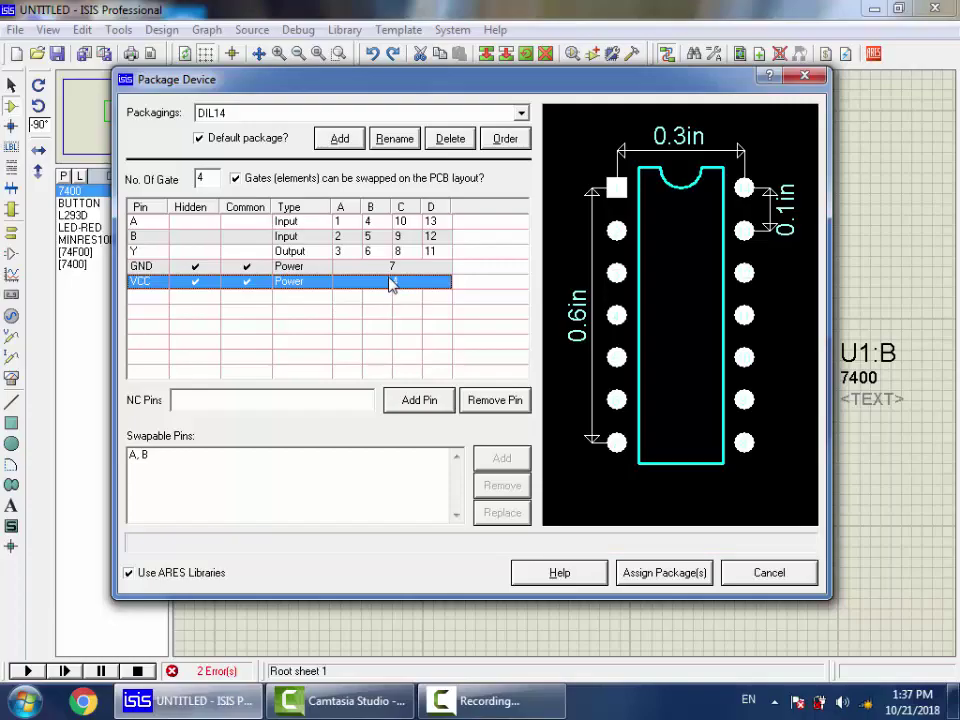
{"action": "left_click", "coordinate": [389, 284]}
{"action": "type", "text": "14"}
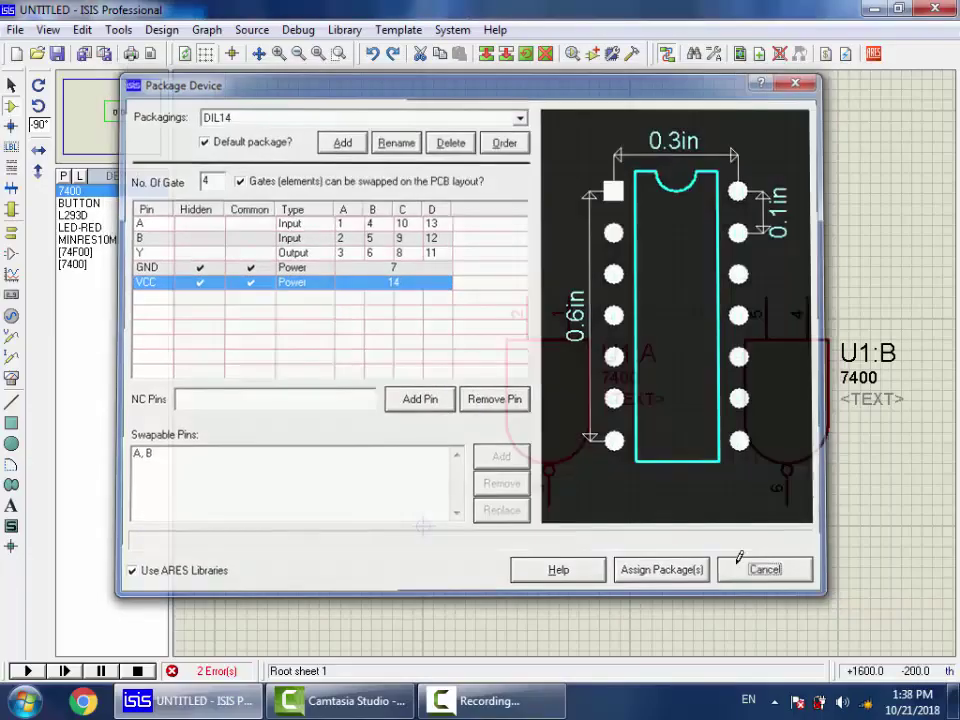
{"action": "left_click", "coordinate": [740, 565]}
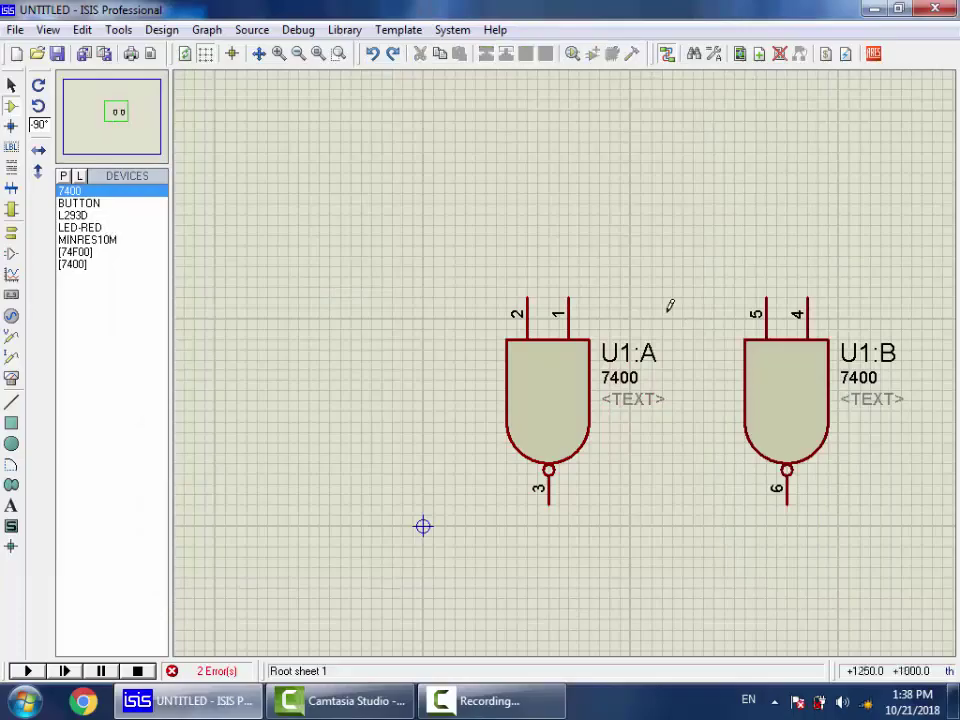
Step: In selection mode, wire pin 2 of gate U1:A directly to pin 5 of gate U1:B and delete the wire again
{"action": "left_click", "coordinate": [12, 86]}
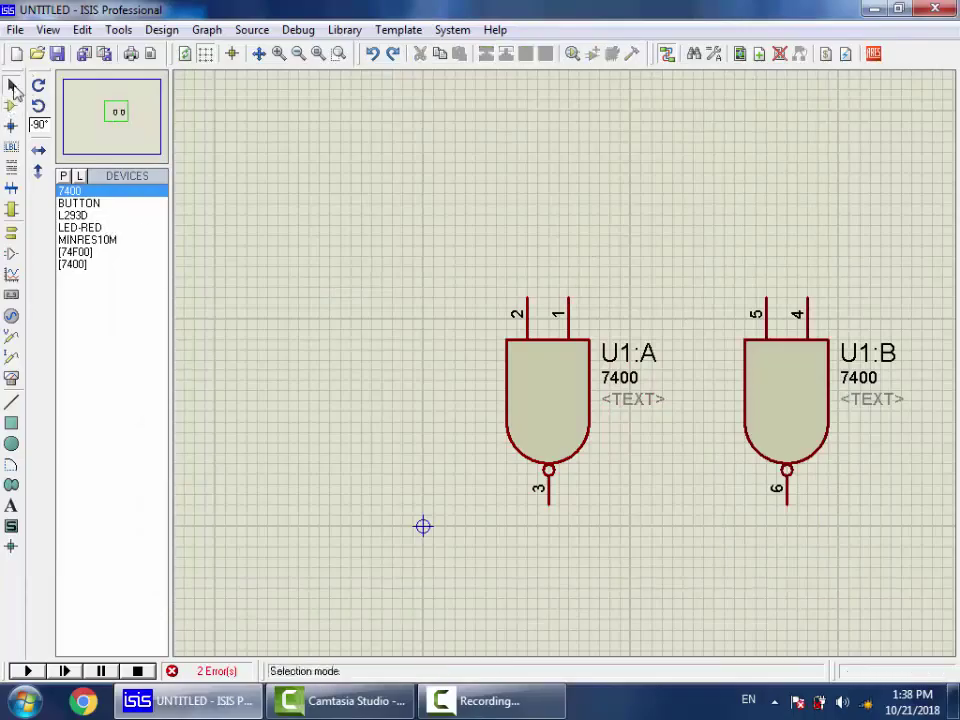
{"action": "left_click", "coordinate": [528, 299]}
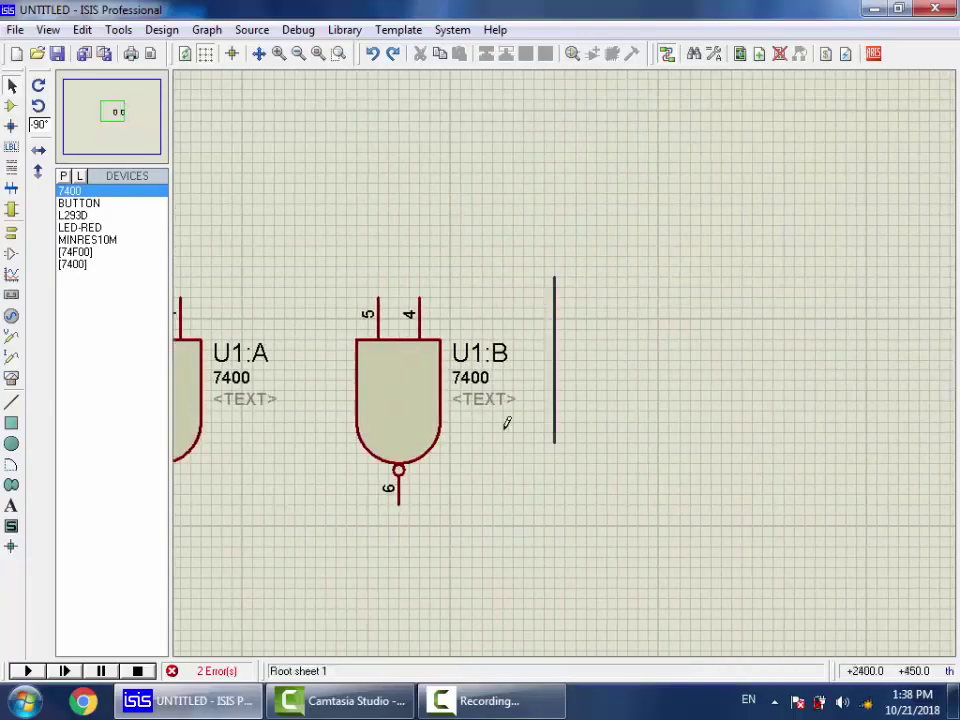
{"action": "scroll", "coordinate": [720, 380], "scroll_direction": "down", "scroll_amount": 2}
{"action": "scroll", "coordinate": [720, 380], "scroll_direction": "down", "scroll_amount": 3}
{"action": "scroll", "coordinate": [604, 407], "scroll_direction": "up", "scroll_amount": 4}
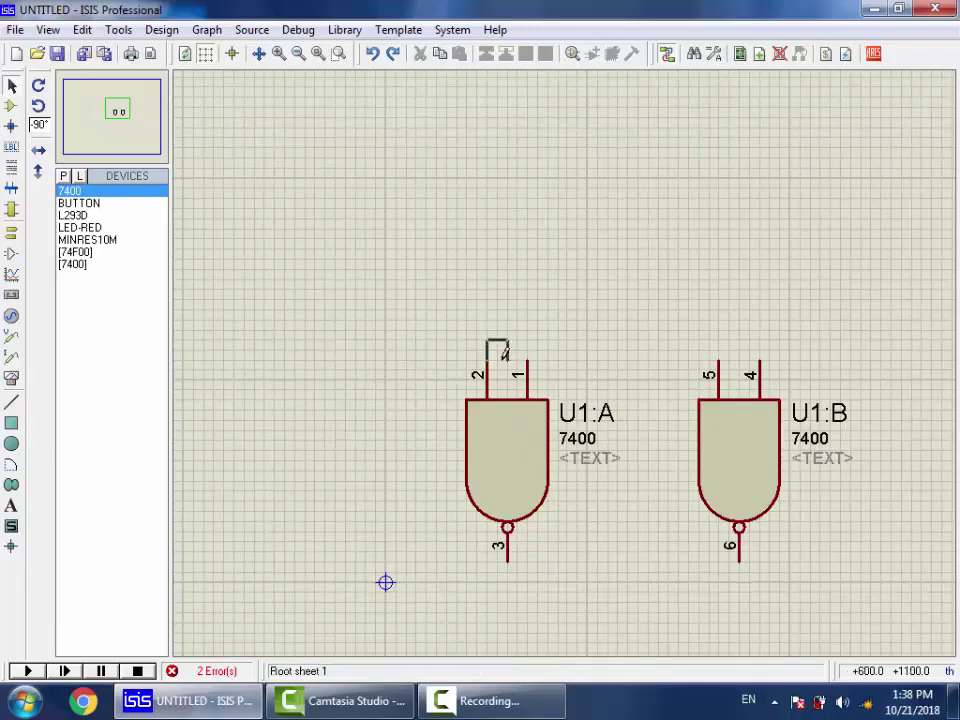
{"action": "left_click", "coordinate": [728, 343]}
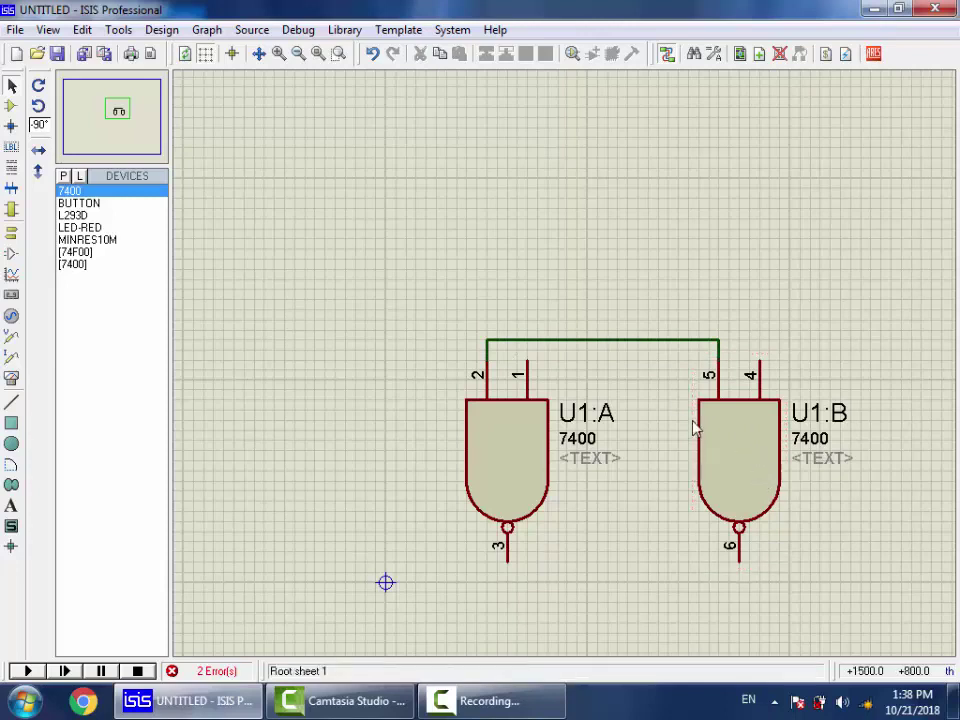
{"action": "right_click", "coordinate": [638, 345]}
{"action": "right_click", "coordinate": [638, 345]}
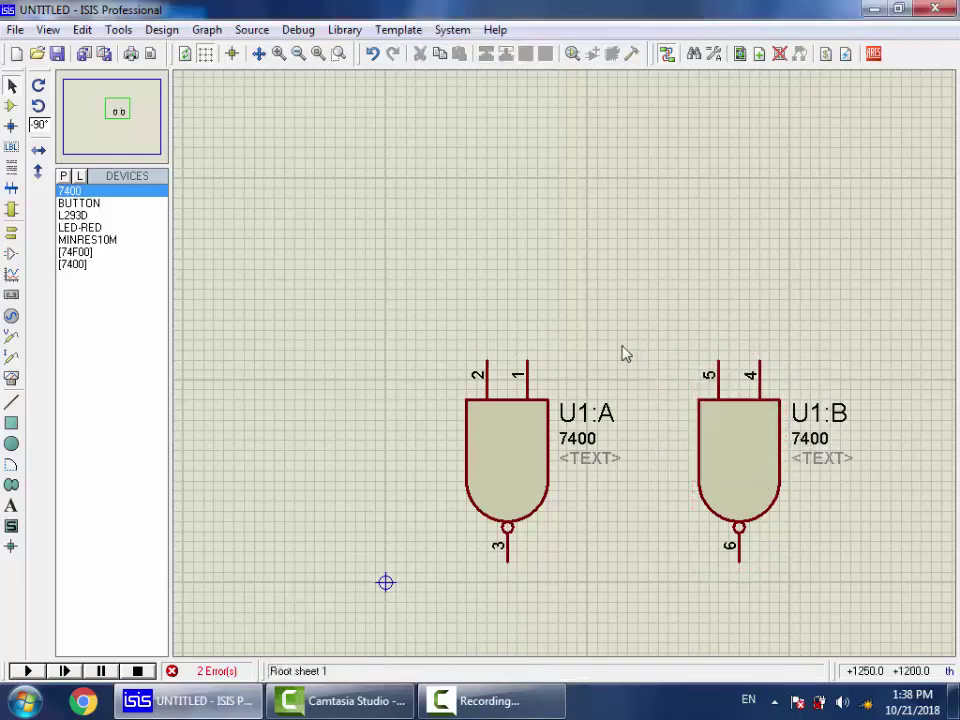
Step: Route a wire with several manually placed corners from pin 2 of U1:A to pin 5 of U1:B and delete it again
{"action": "left_click", "coordinate": [488, 363]}
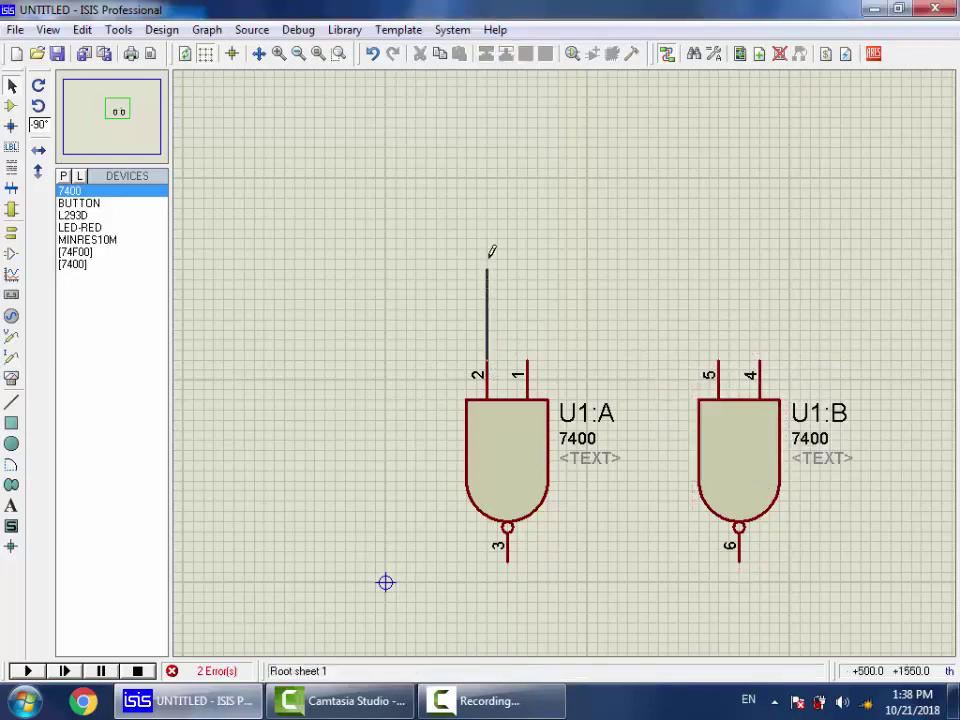
{"action": "left_click", "coordinate": [488, 178]}
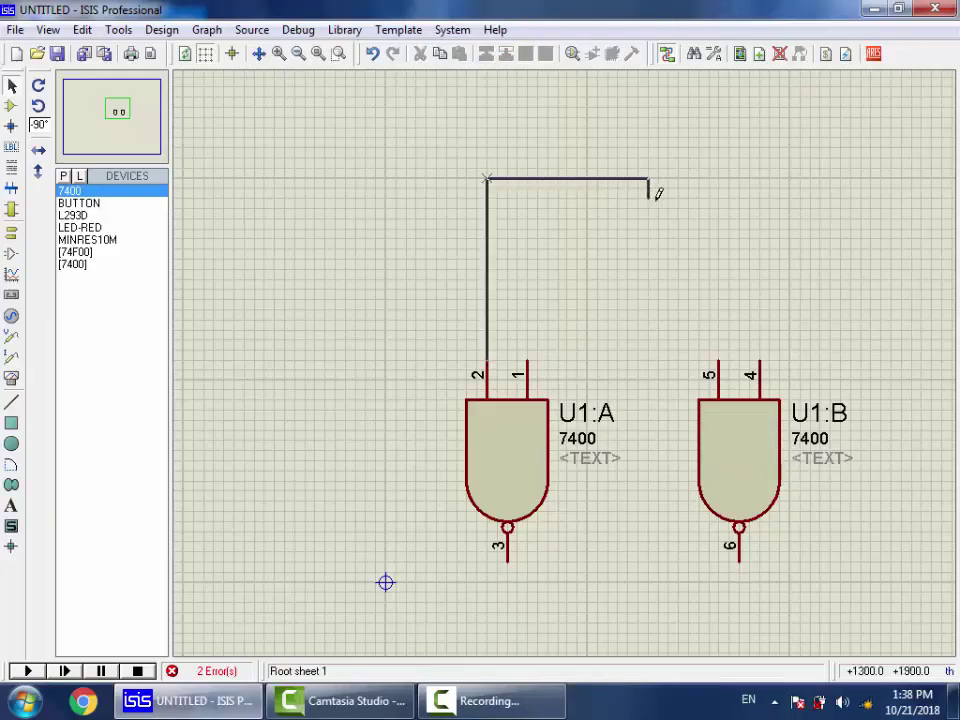
{"action": "left_click", "coordinate": [709, 258]}
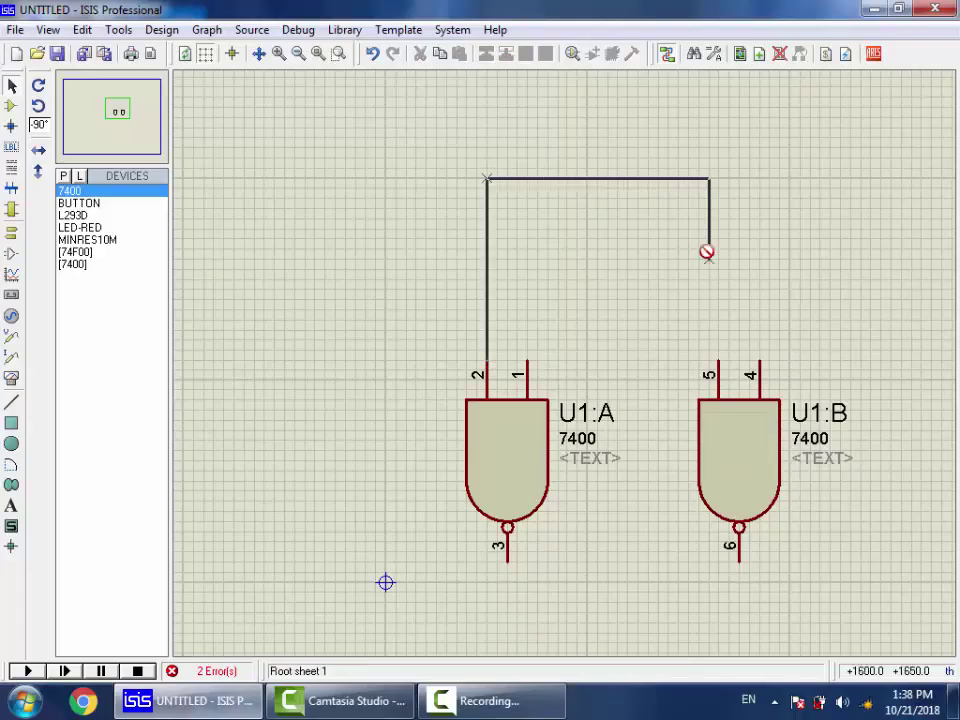
{"action": "left_click", "coordinate": [850, 250]}
{"action": "left_click", "coordinate": [678, 310]}
{"action": "left_click", "coordinate": [618, 388]}
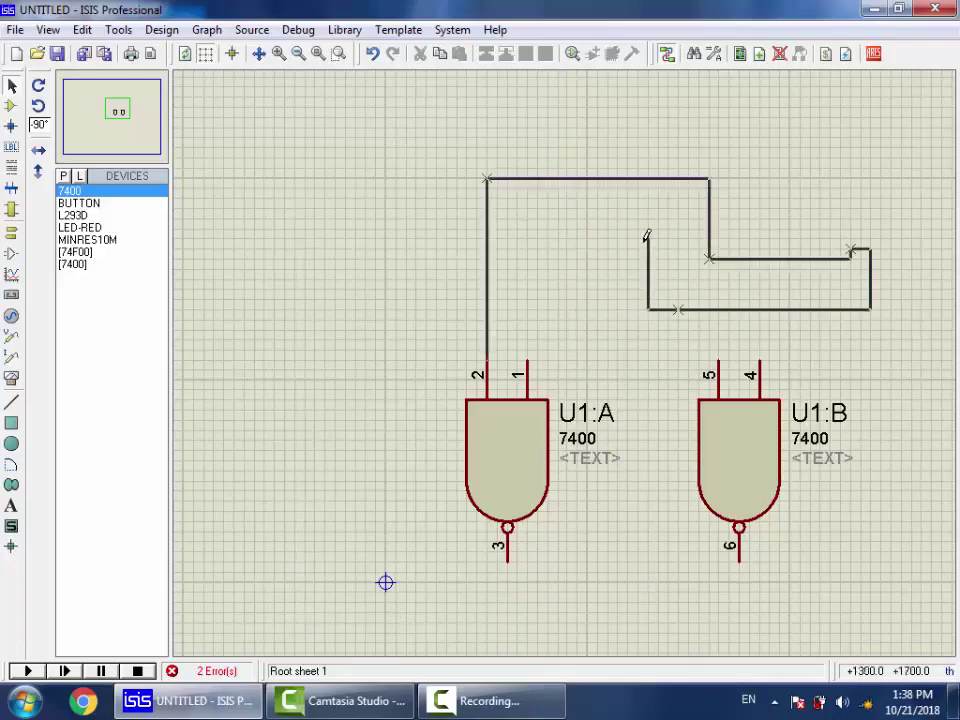
{"action": "left_click", "coordinate": [718, 362]}
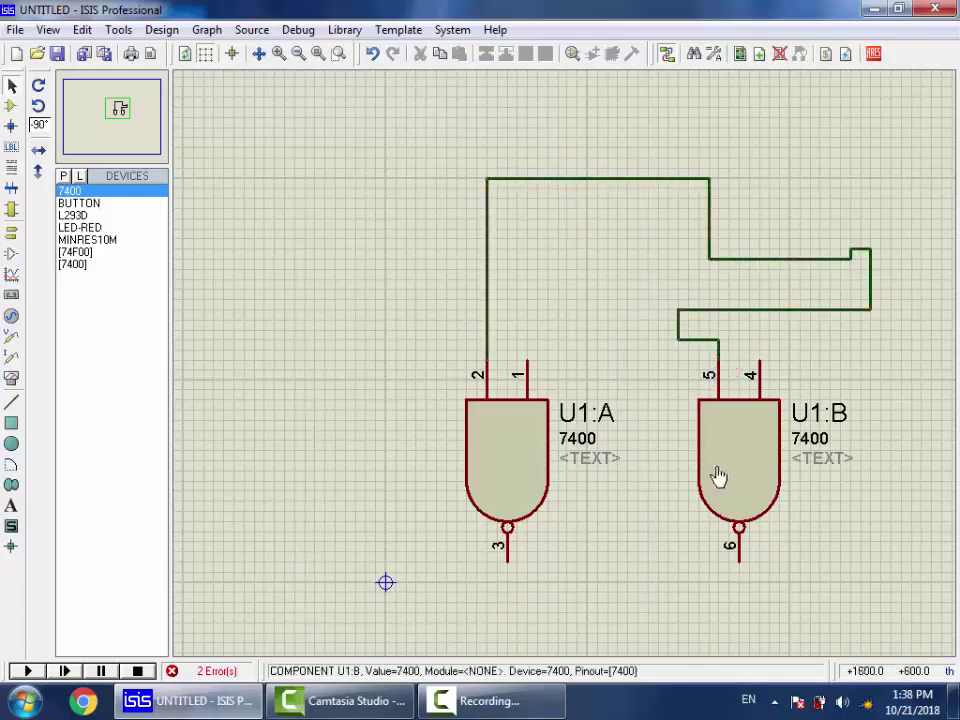
{"action": "right_click", "coordinate": [737, 318]}
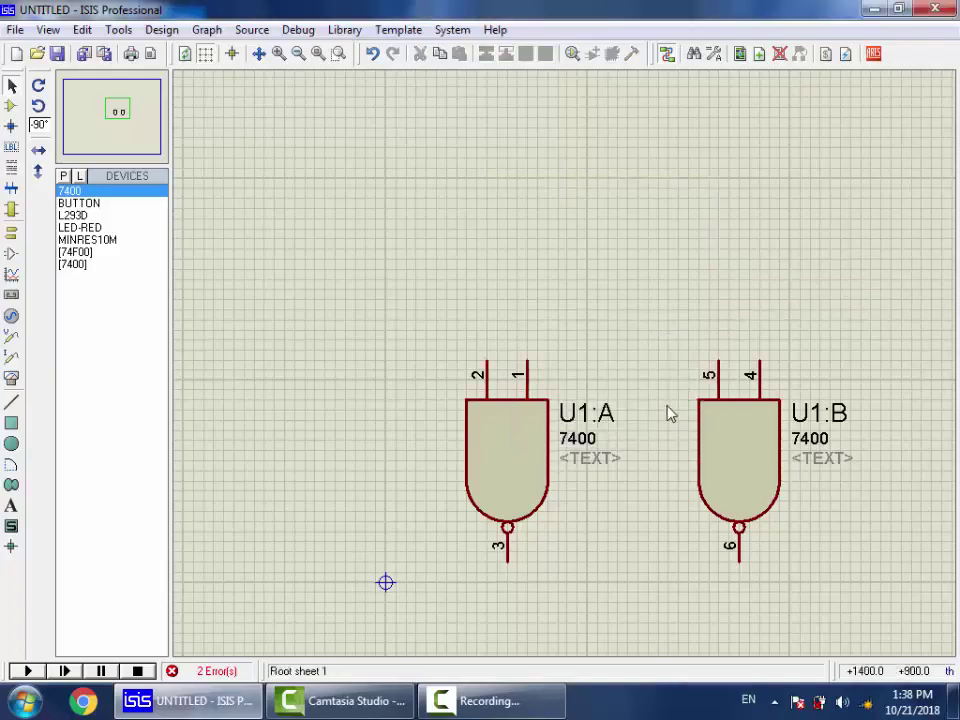
Step: Wire the two inputs of each gate together: pin 2 to pin 1 on U1:A and pin 5 to pin 4 on U1:B
{"action": "left_click", "coordinate": [487, 360]}
{"action": "left_click", "coordinate": [527, 360]}
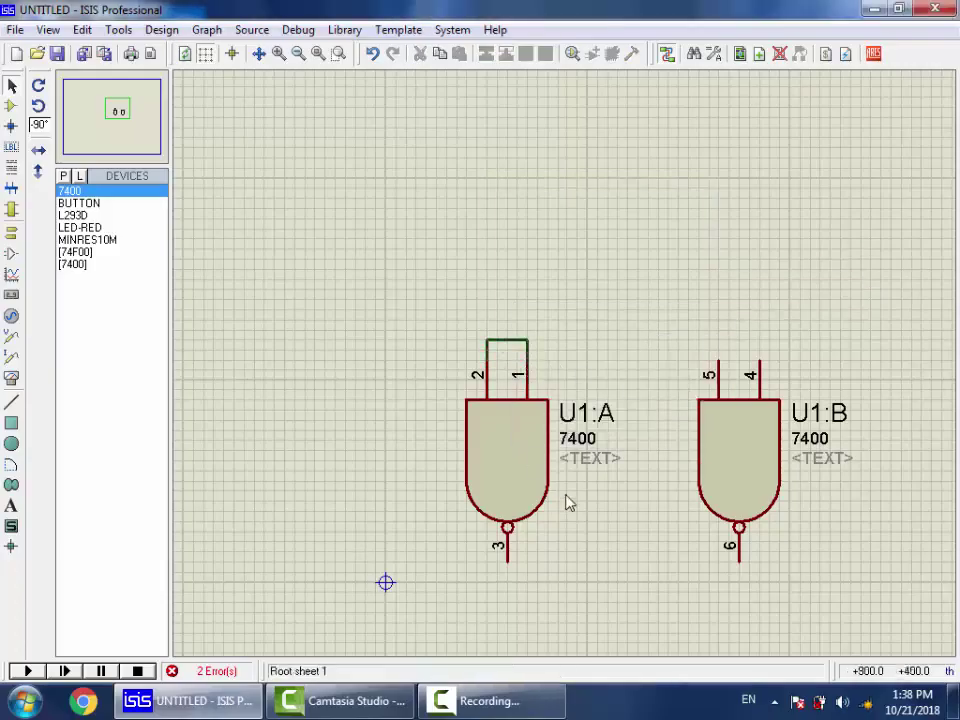
{"action": "left_click", "coordinate": [750, 352]}
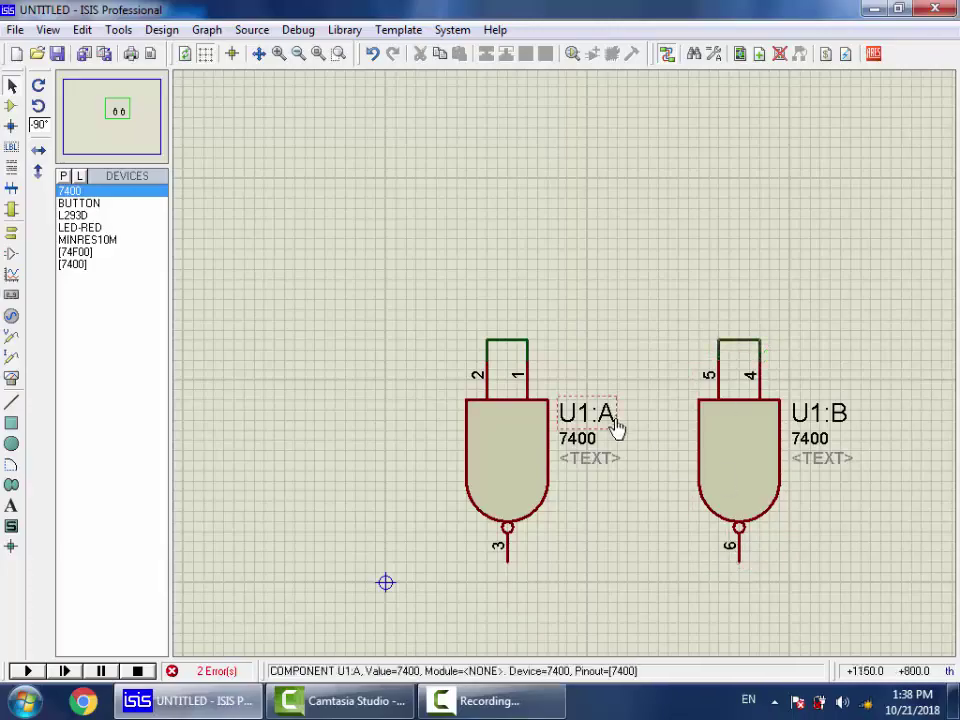
Step: Draw a long vertical wire from output pin 3 of U1:A down to a free end just above the sheet's lower border
{"action": "key", "text": "F7"}
{"action": "left_click", "coordinate": [539, 445]}
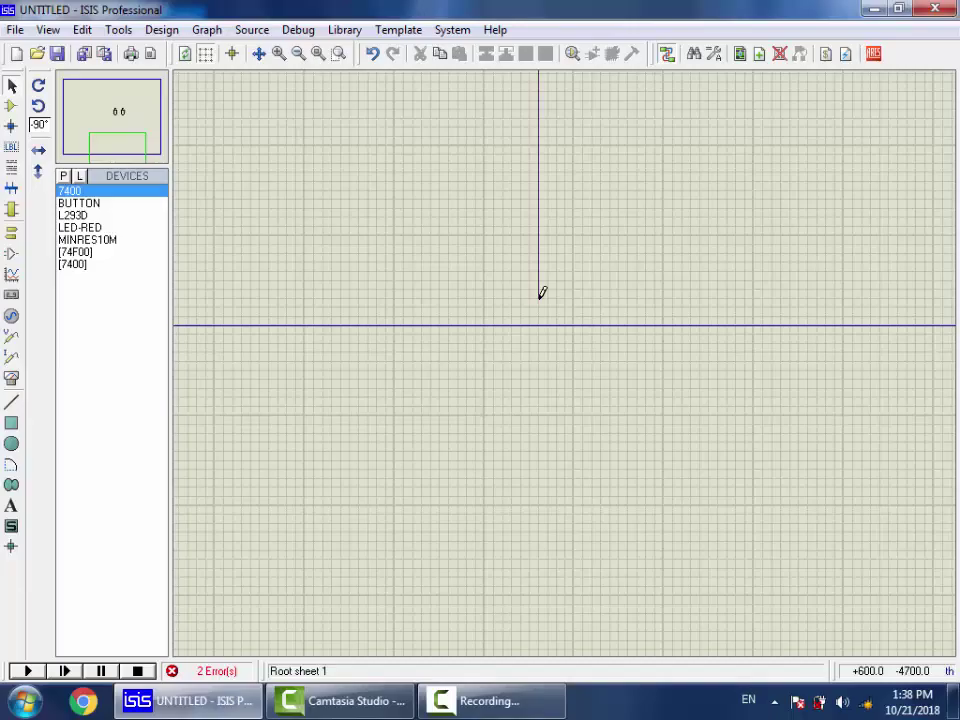
{"action": "double_click", "coordinate": [539, 294]}
{"action": "scroll", "coordinate": [640, 200], "scroll_direction": "down", "scroll_amount": 3}
{"action": "scroll", "coordinate": [610, 240], "scroll_direction": "up", "scroll_amount": 2}
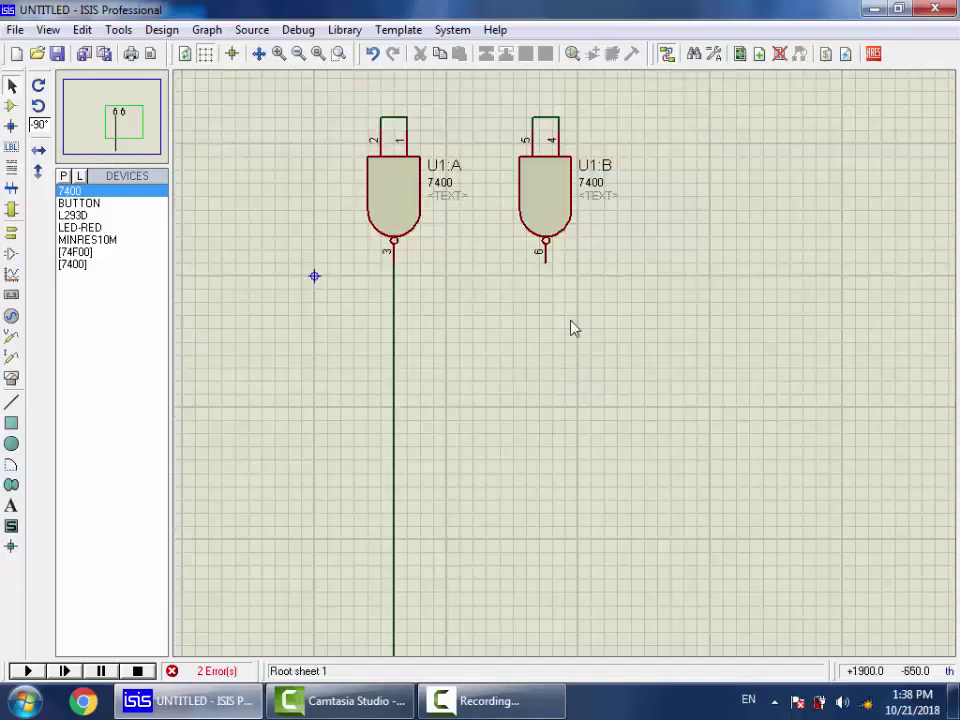
Step: Draw a parallel vertical wire from output pin 6 of U1:B down to the same level as the first wire's free end
{"action": "left_click", "coordinate": [546, 254]}
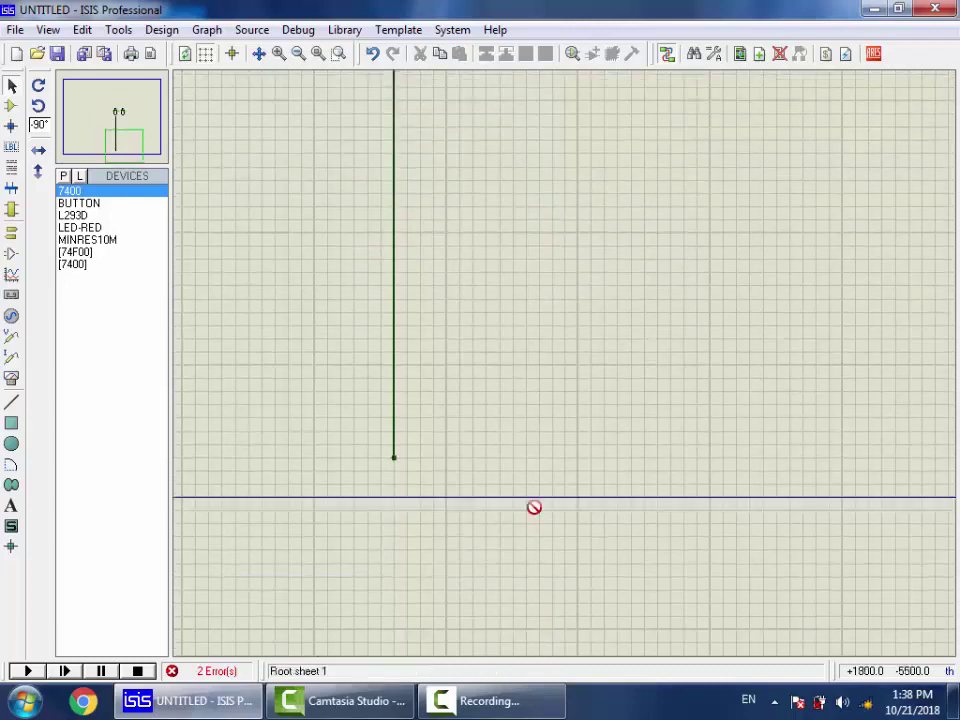
{"action": "double_click", "coordinate": [546, 455]}
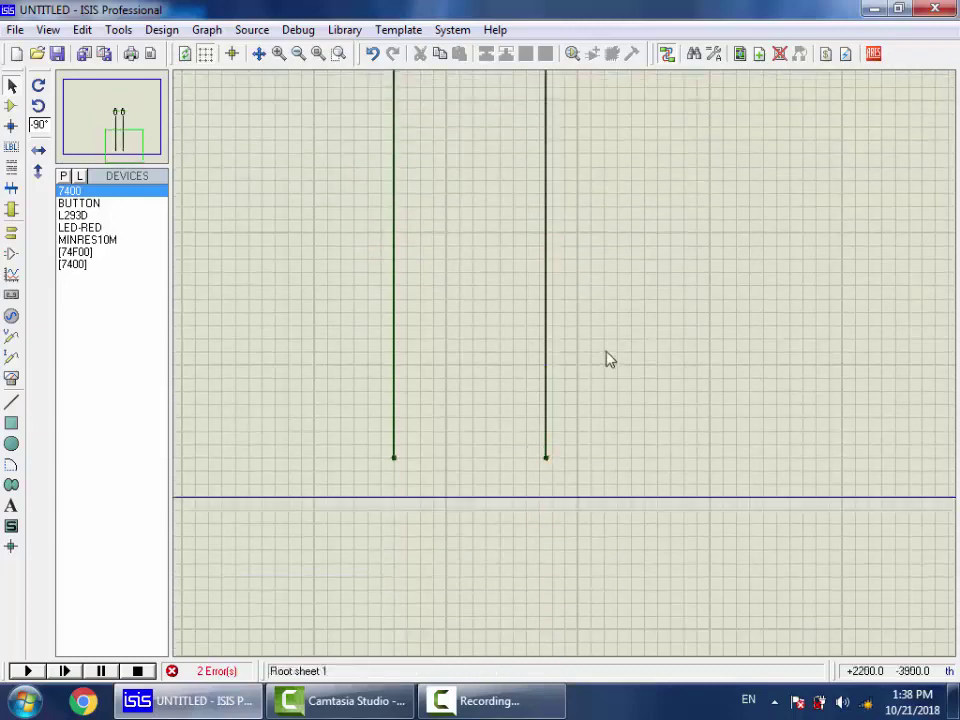
{"action": "scroll", "coordinate": [610, 360], "scroll_direction": "down", "scroll_amount": 1}
{"action": "scroll", "coordinate": [566, 165], "scroll_direction": "up", "scroll_amount": 3}
{"action": "scroll", "coordinate": [536, 122], "scroll_direction": "up", "scroll_amount": 2}
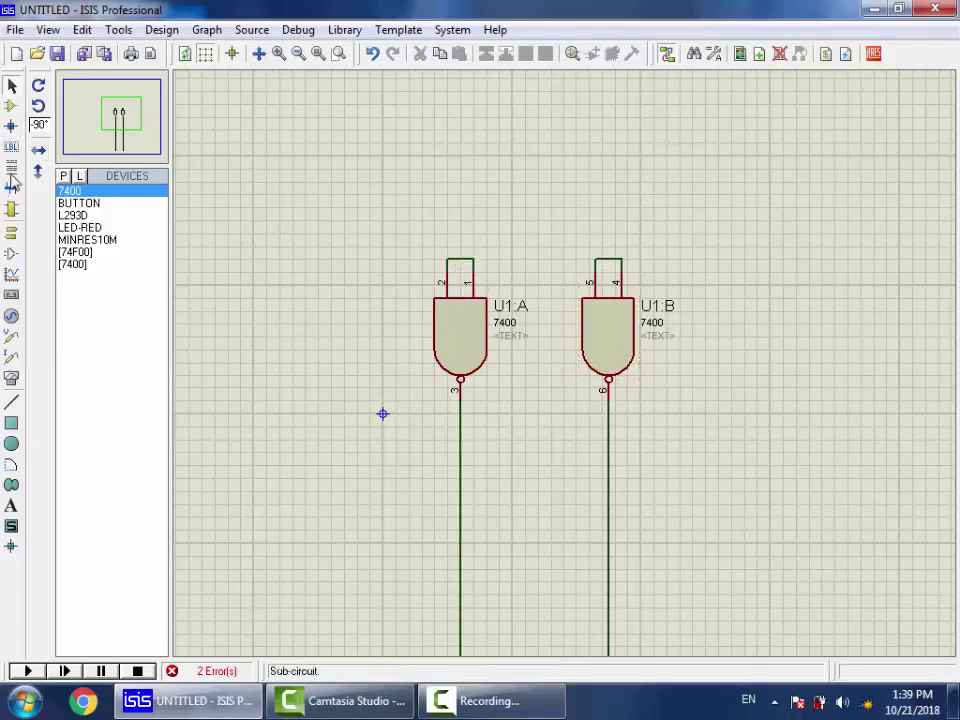
Step: Place a junction dot at the middle of the wire joining the two inputs on U1:A and on U1:B
{"action": "left_click", "coordinate": [12, 127]}
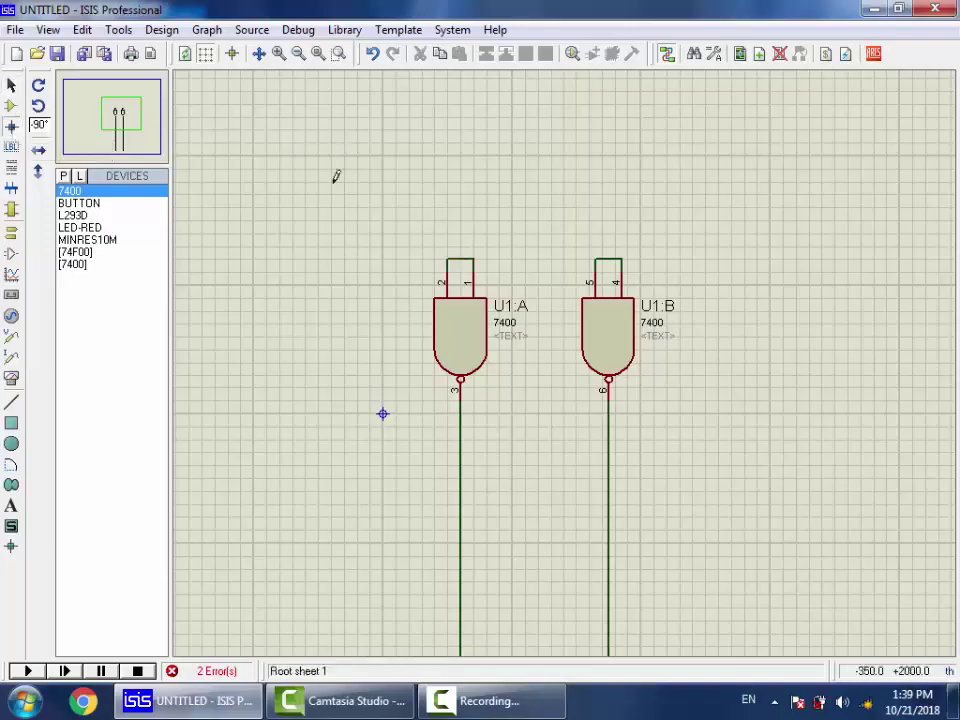
{"action": "right_click", "coordinate": [467, 257]}
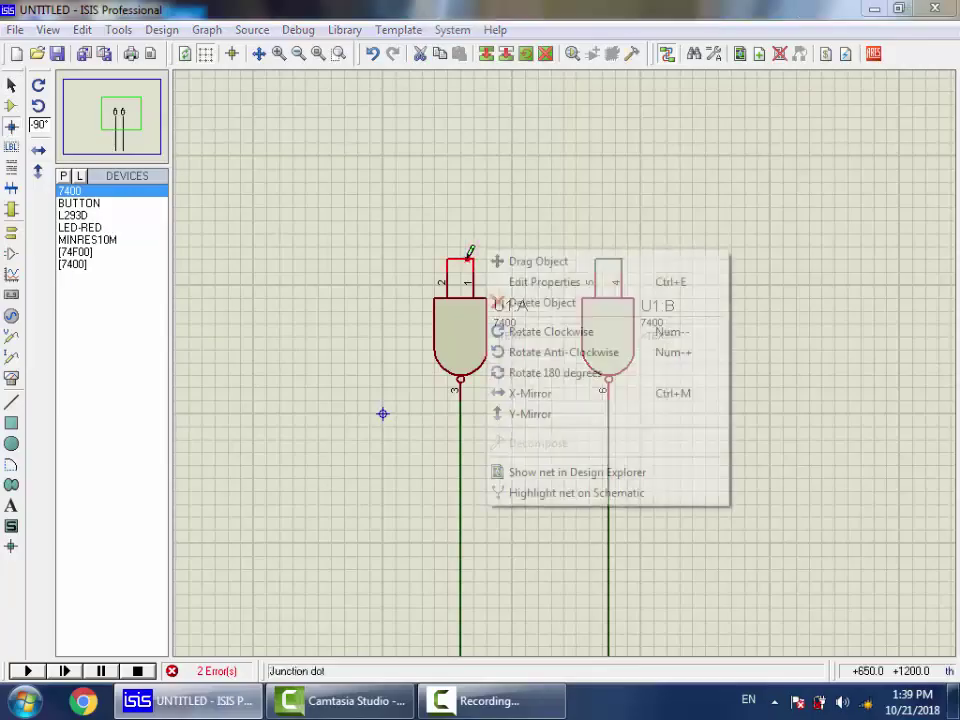
{"action": "left_click", "coordinate": [457, 260]}
{"action": "key", "text": "F6"}
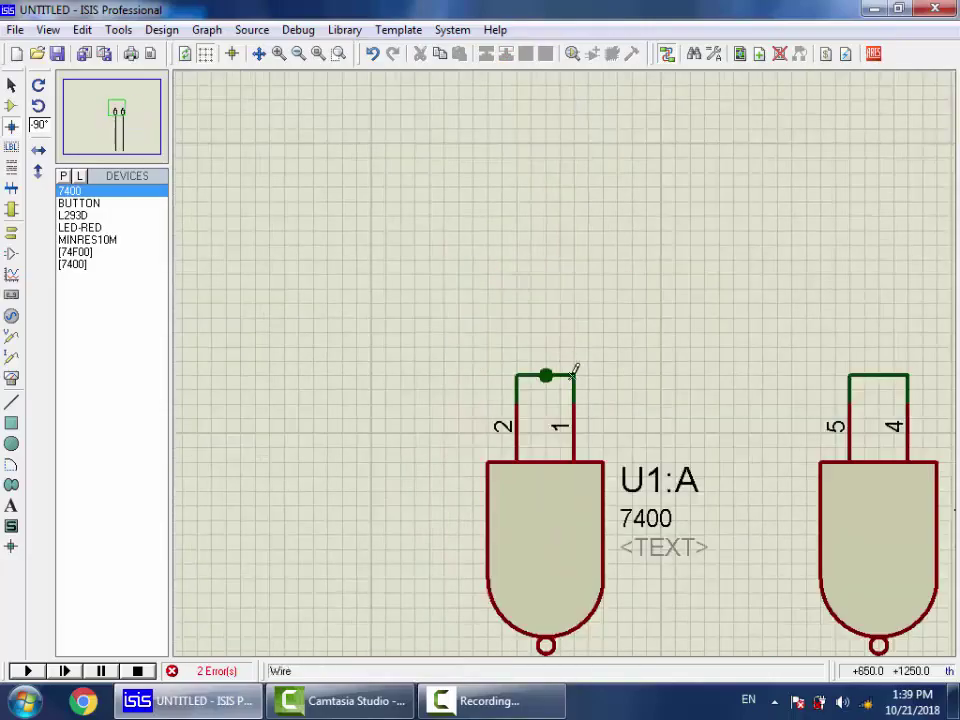
{"action": "left_click", "coordinate": [880, 374]}
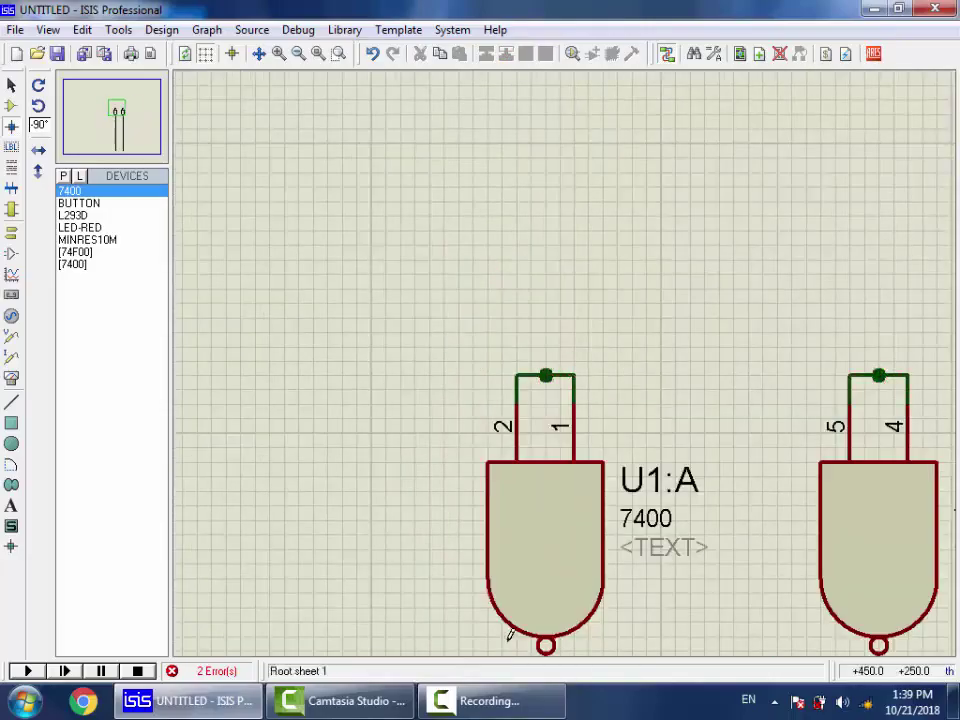
Step: Draw a wire from the junction dot above U1:A around the gate's left side and down near the output wire's free end
{"action": "key", "text": "F7"}
{"action": "left_click", "coordinate": [545, 376]}
{"action": "key", "text": "F6"}
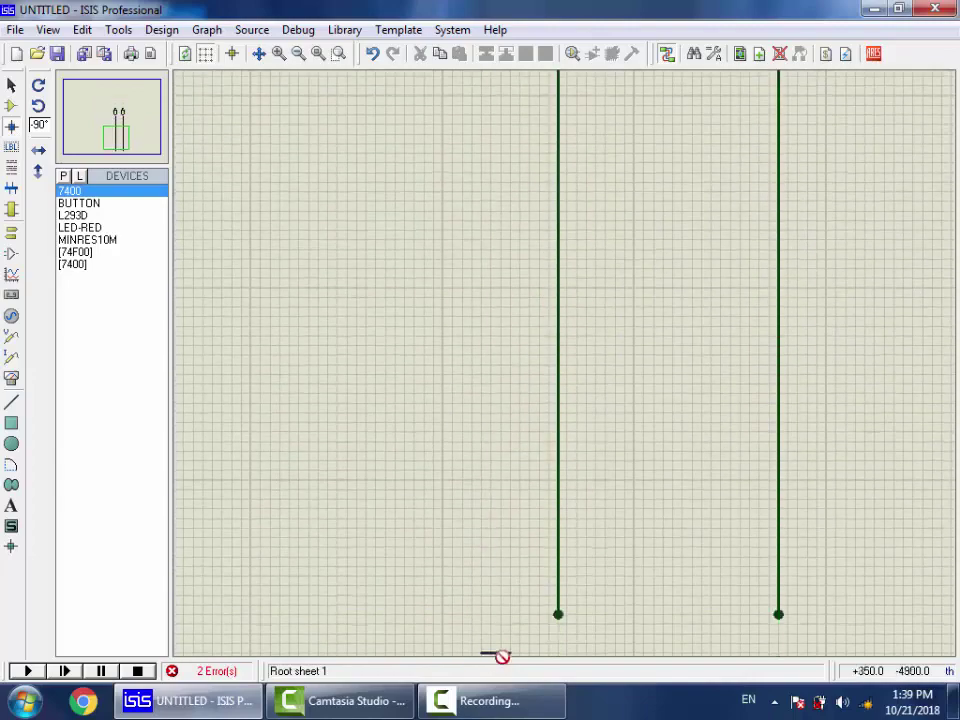
{"action": "scroll", "coordinate": [684, 297], "scroll_direction": "down", "scroll_amount": 2}
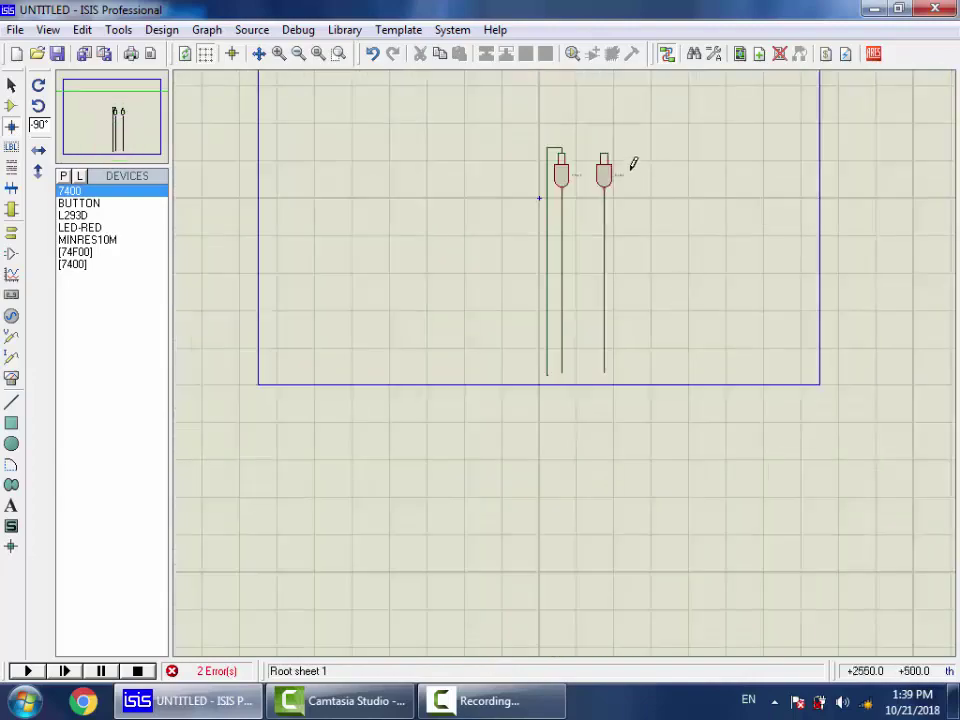
Step: Draw a matching wire from the junction dot above U1:B around its left side down to a free end above the sheet border
{"action": "scroll", "coordinate": [632, 161], "scroll_direction": "up", "scroll_amount": 2}
{"action": "left_click", "coordinate": [502, 265]}
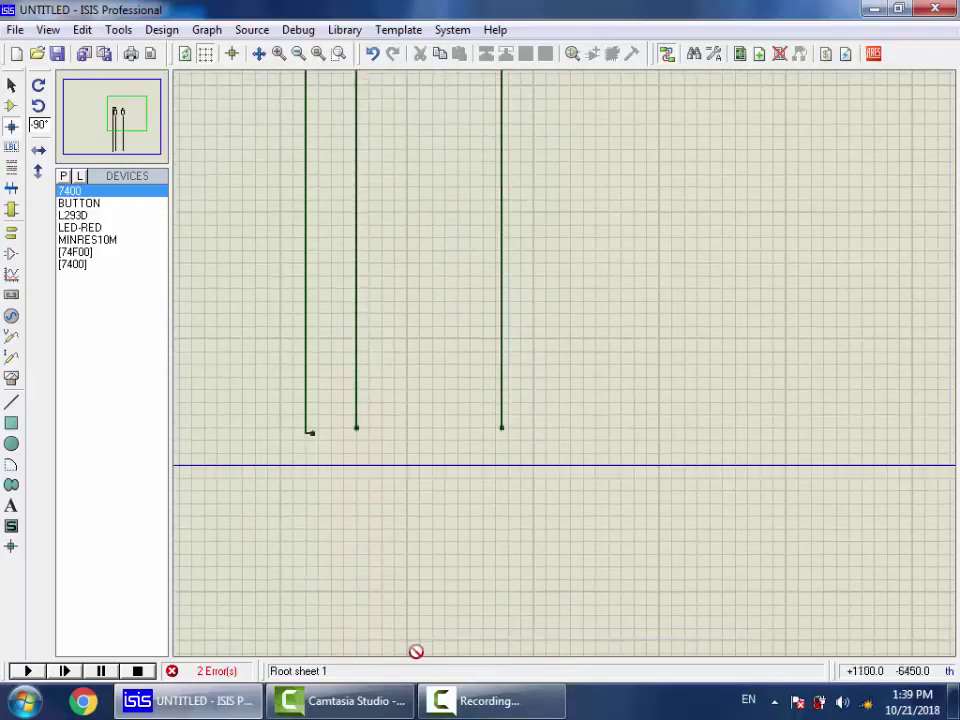
{"action": "double_click", "coordinate": [462, 420]}
{"action": "scroll", "coordinate": [508, 322], "scroll_direction": "down", "scroll_amount": 2}
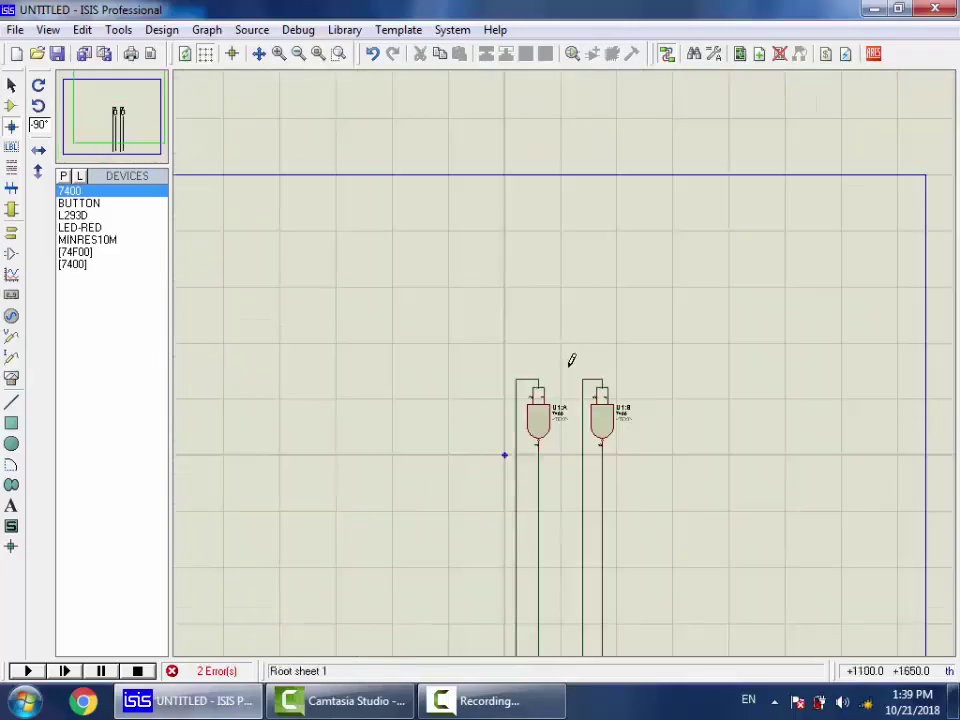
Step: Place three unrotated (0°) 7400 gates right of the vertical wires: two stacked and a third to their right between them
{"action": "scroll", "coordinate": [570, 360], "scroll_direction": "up", "scroll_amount": 2}
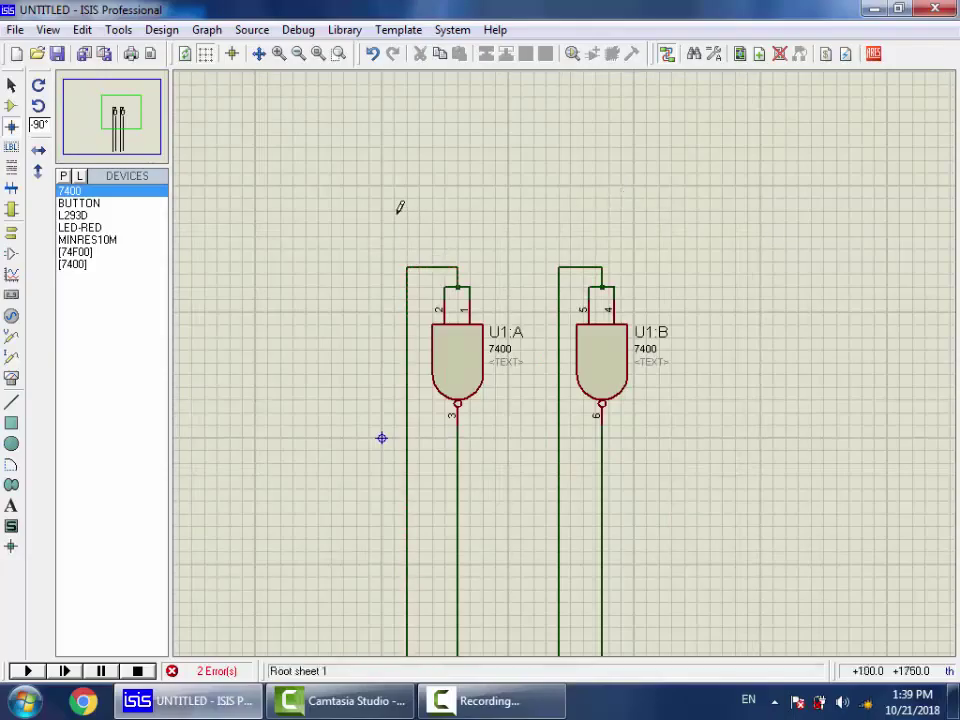
{"action": "left_click", "coordinate": [12, 100]}
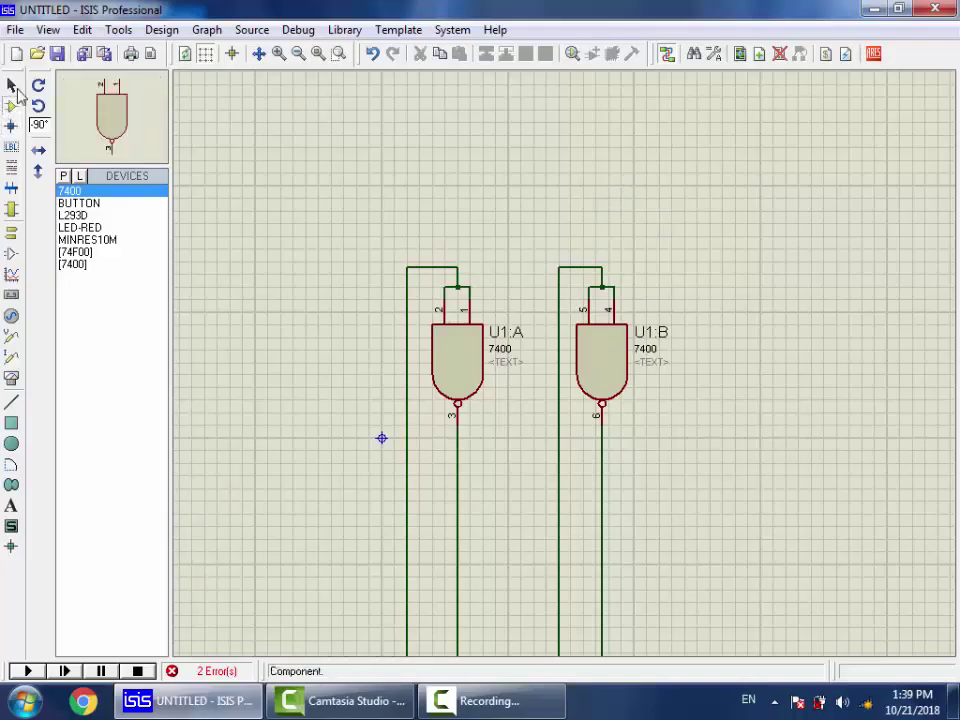
{"action": "left_click", "coordinate": [34, 89]}
{"action": "left_click", "coordinate": [31, 92]}
{"action": "left_click", "coordinate": [31, 92]}
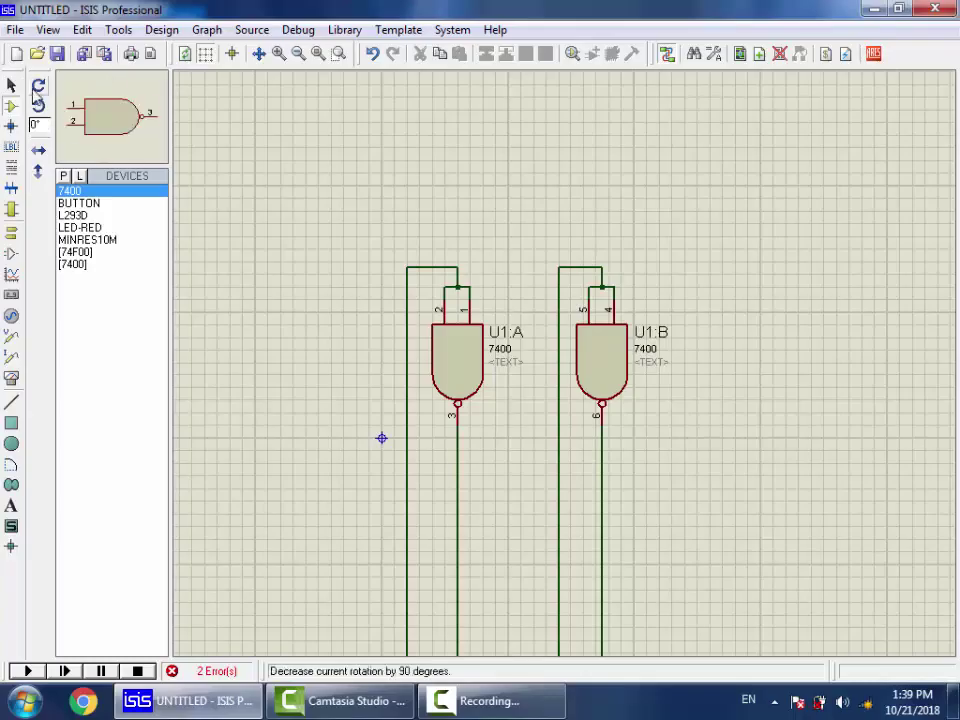
{"action": "left_click", "coordinate": [727, 498]}
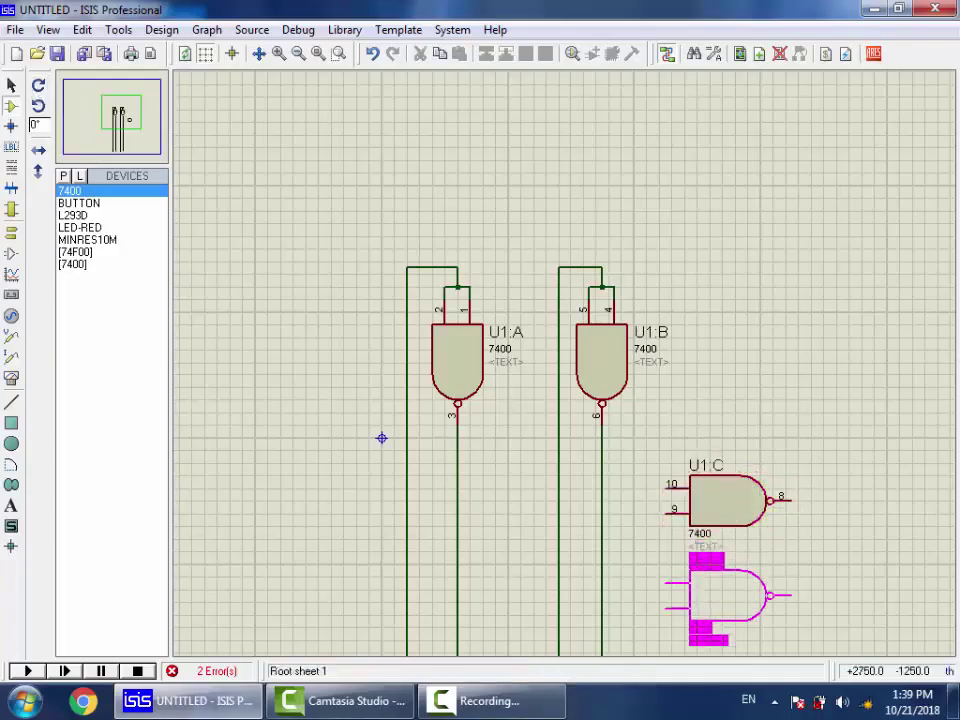
{"action": "left_click", "coordinate": [727, 605]}
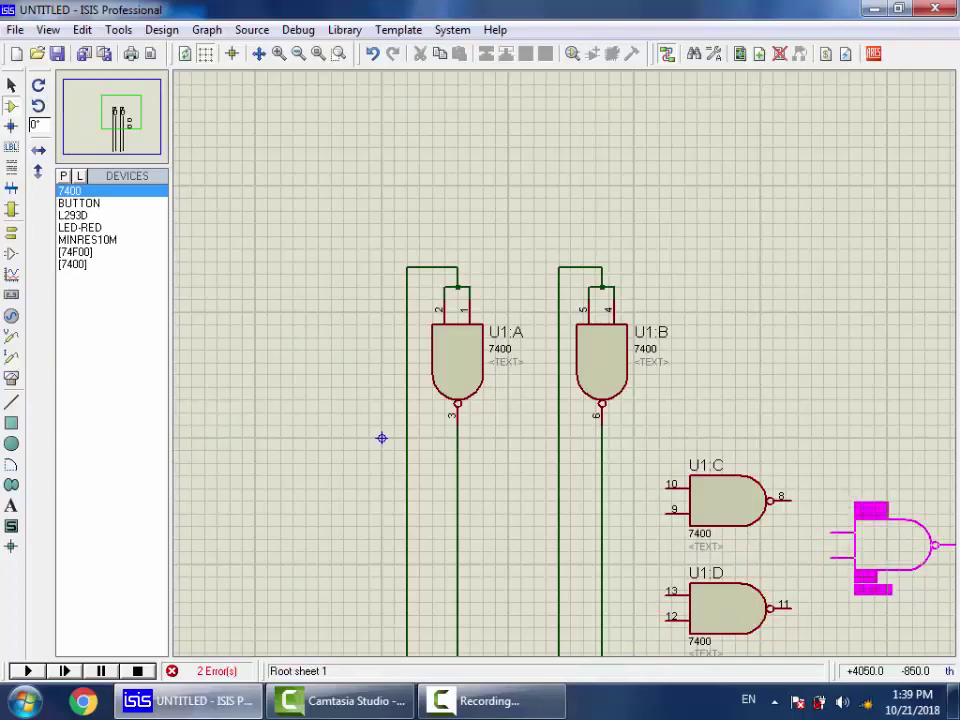
{"action": "left_click", "coordinate": [890, 543]}
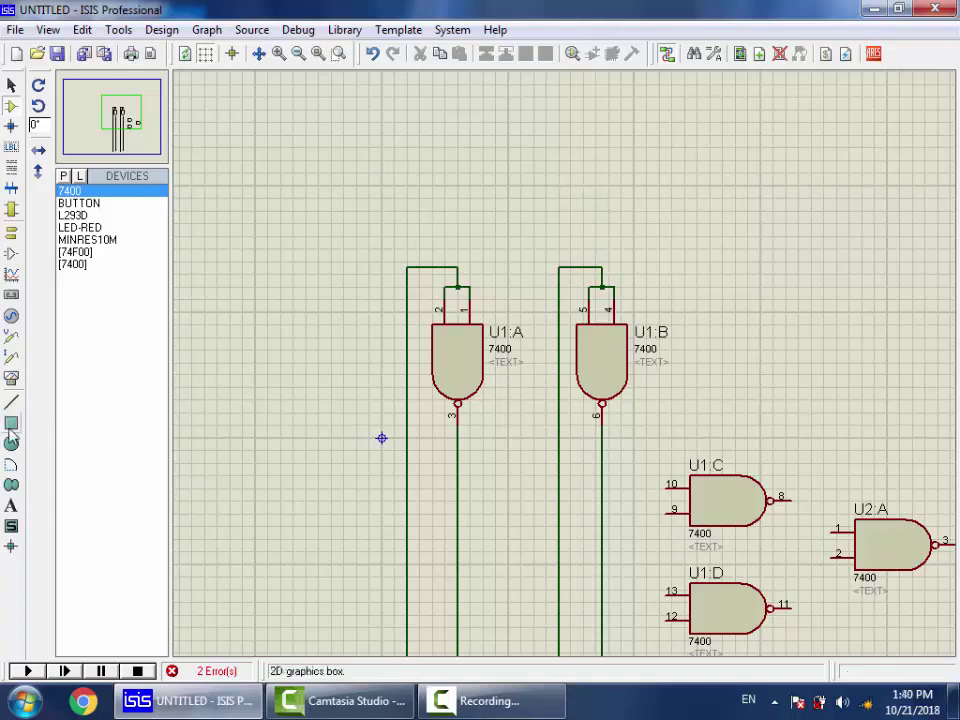
Step: Add the graphics text "A" above U1:A in red, not following the global colour, with a height of 0.16in
{"action": "left_click", "coordinate": [10, 514]}
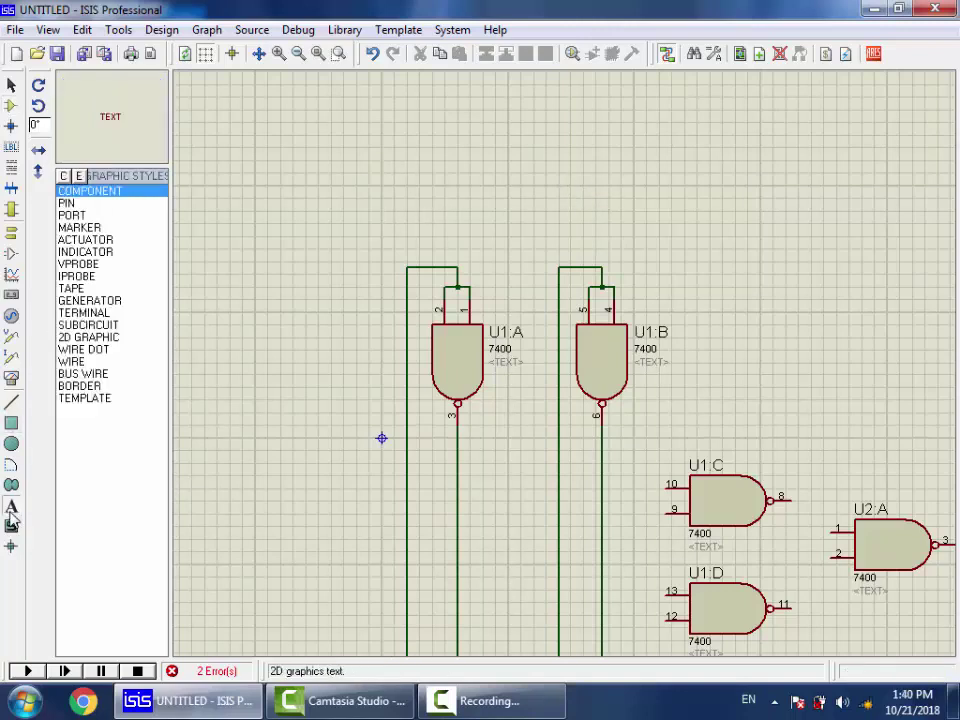
{"action": "left_click", "coordinate": [413, 210]}
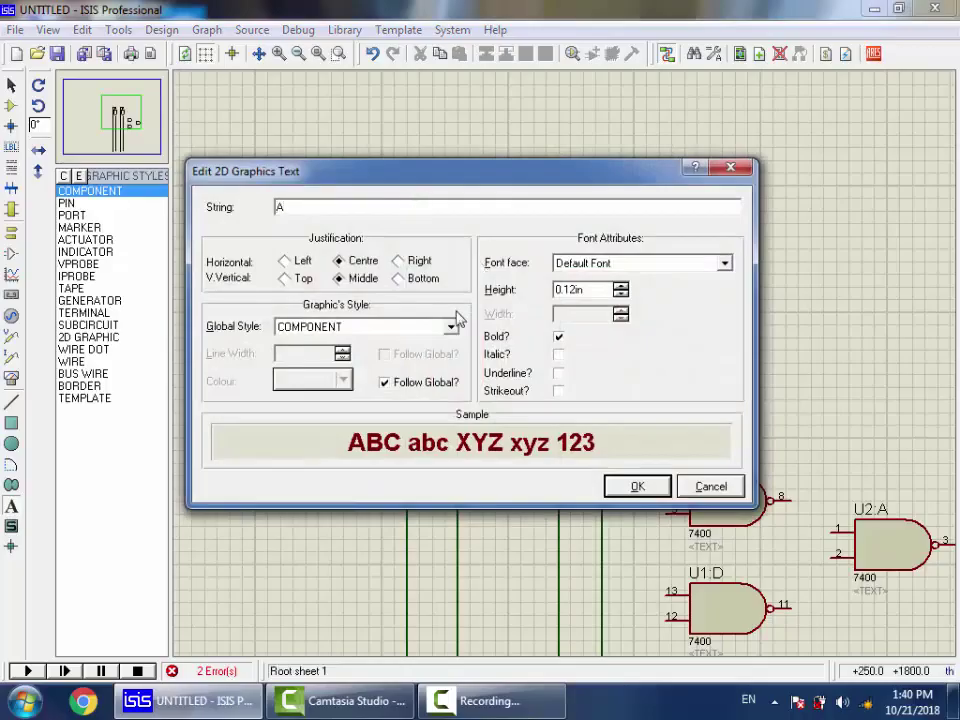
{"action": "left_click", "coordinate": [384, 382]}
{"action": "left_click", "coordinate": [343, 381]}
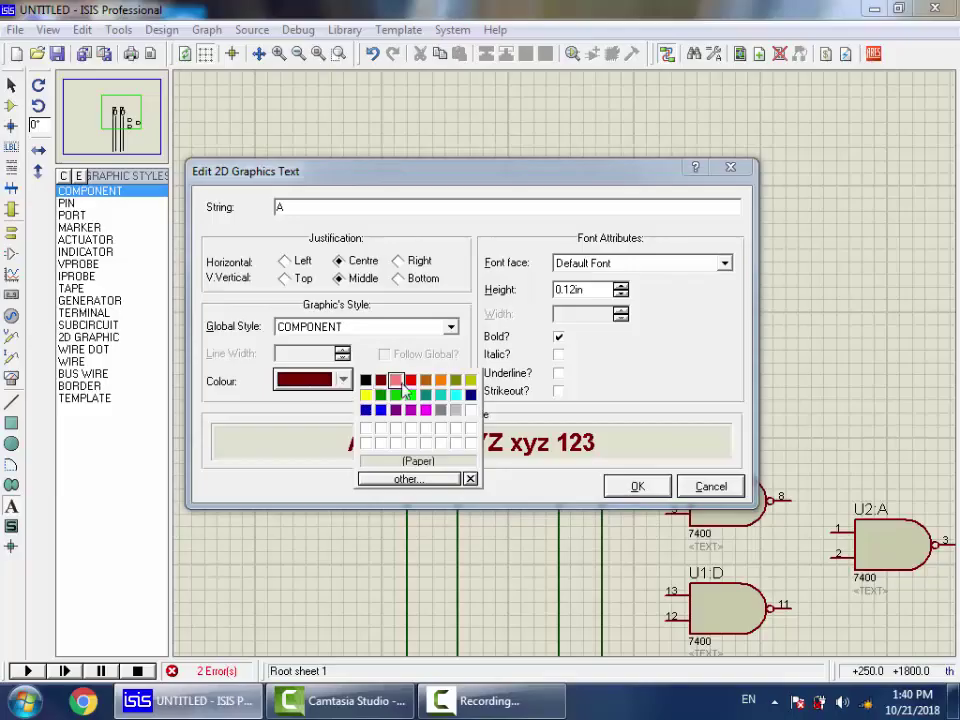
{"action": "left_click", "coordinate": [410, 380]}
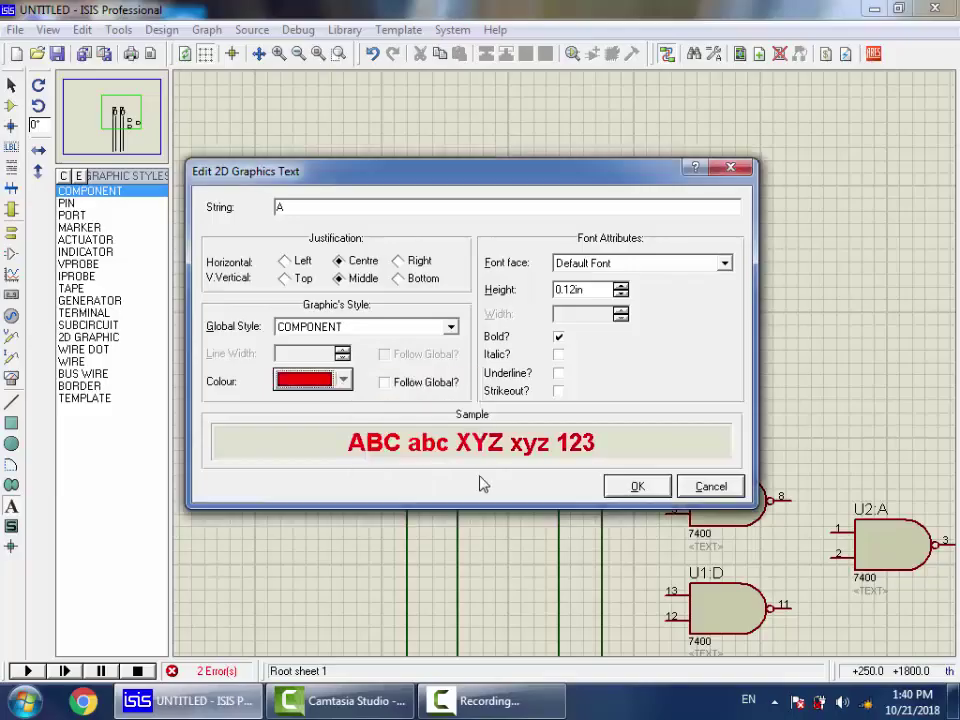
{"action": "left_click", "coordinate": [620, 286]}
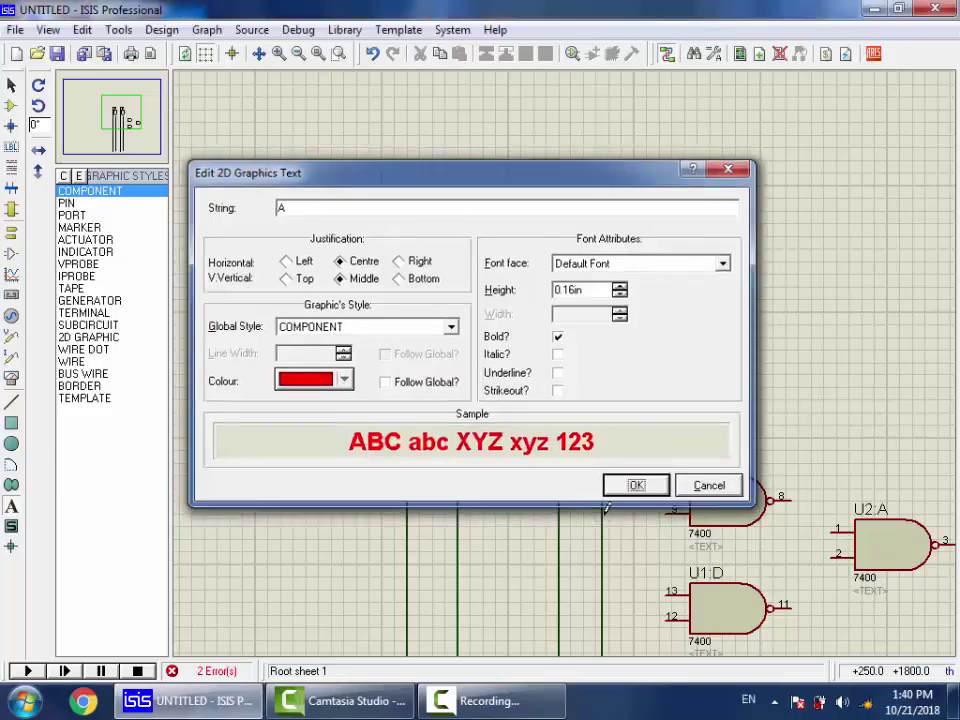
{"action": "left_click", "coordinate": [637, 486]}
{"action": "left_click", "coordinate": [395, 236]}
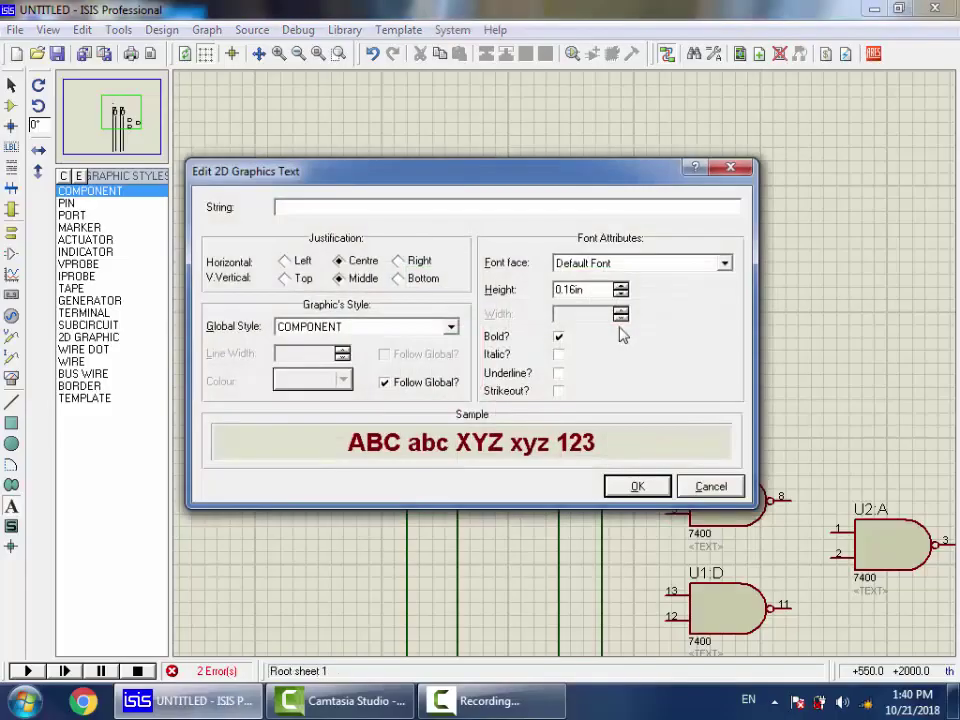
{"action": "key", "text": "Escape"}
{"action": "left_click", "coordinate": [380, 246]}
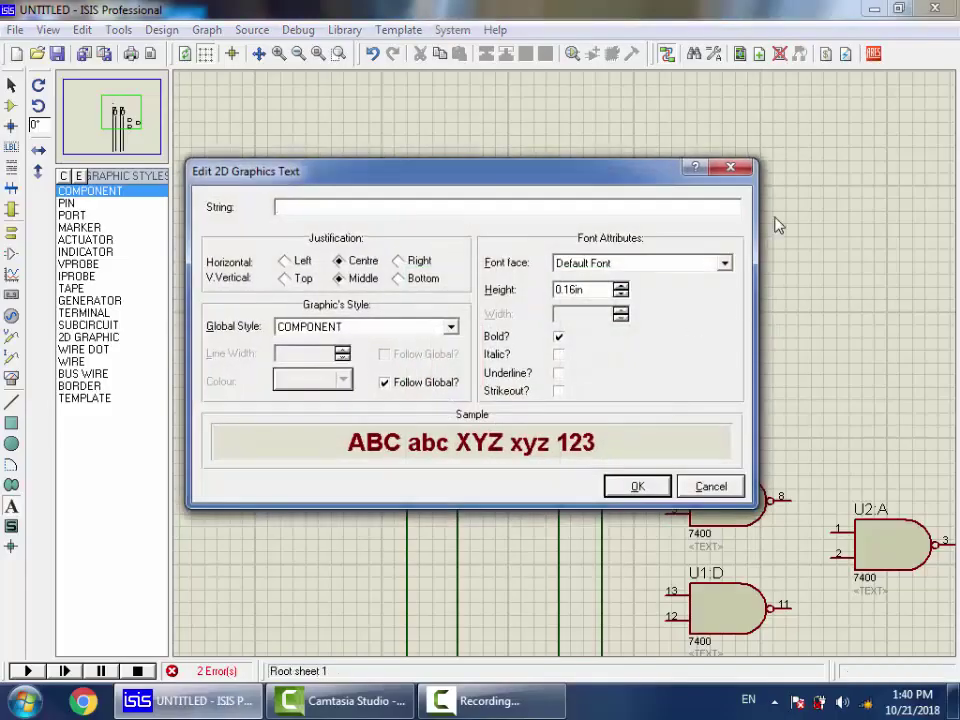
{"action": "key", "text": "Escape"}
Step: Move the label A down and to the right so it sits just above the input wire of U1:A
{"action": "left_click", "coordinate": [11, 88]}
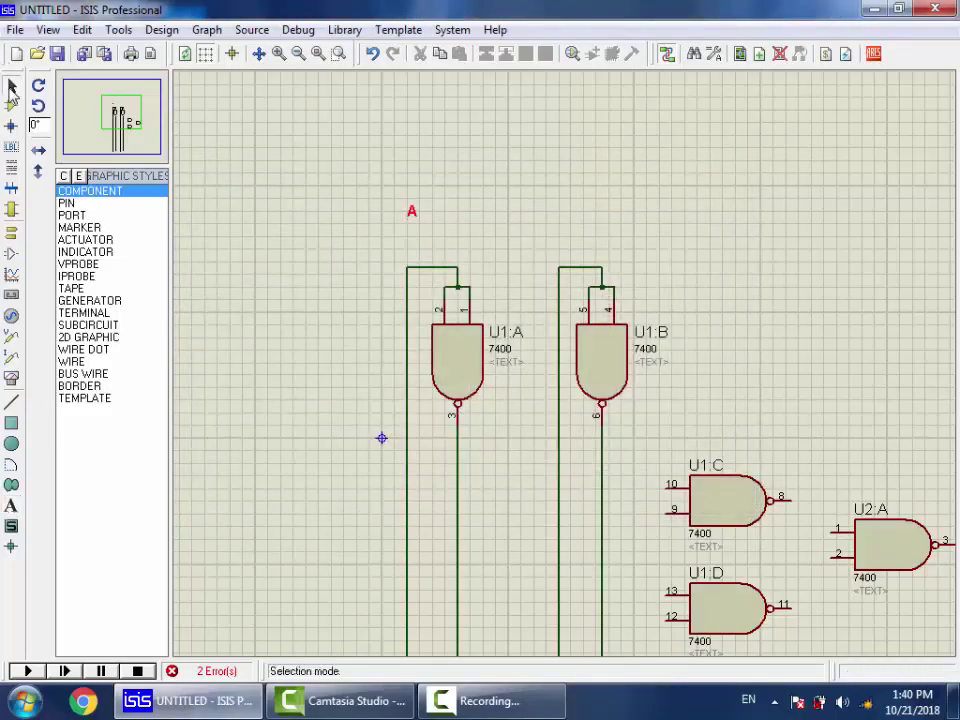
{"action": "left_click_drag", "start_coordinate": [440, 176], "coordinate": [362, 250]}
{"action": "left_click_drag", "start_coordinate": [400, 208], "coordinate": [419, 233]}
{"action": "left_click", "coordinate": [591, 200]}
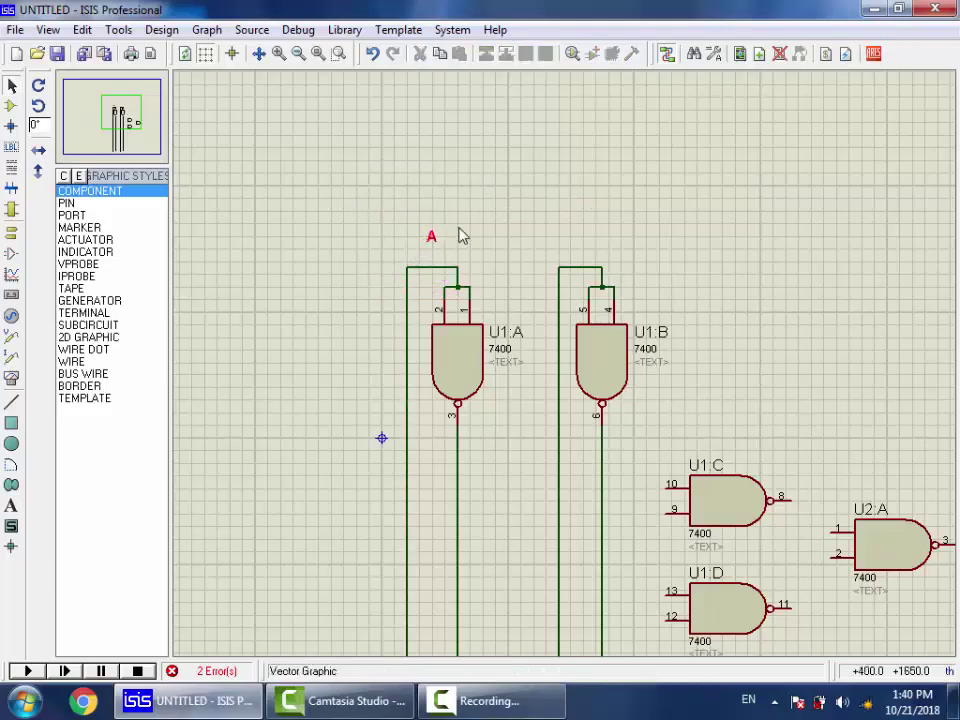
{"action": "left_click_drag", "start_coordinate": [460, 201], "coordinate": [409, 250]}
{"action": "right_click", "coordinate": [520, 220]}
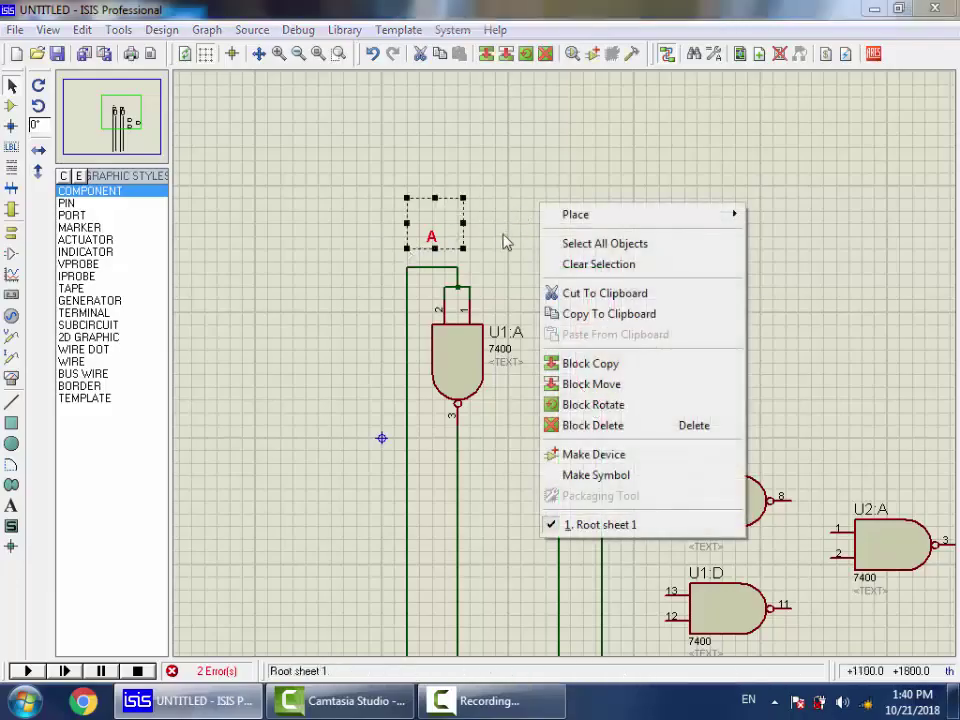
{"action": "left_click", "coordinate": [499, 212]}
Step: Block-copy the label A and place one copy above the input wire of U1:B
{"action": "left_click_drag", "start_coordinate": [495, 205], "coordinate": [381, 255]}
{"action": "right_click", "coordinate": [422, 243]}
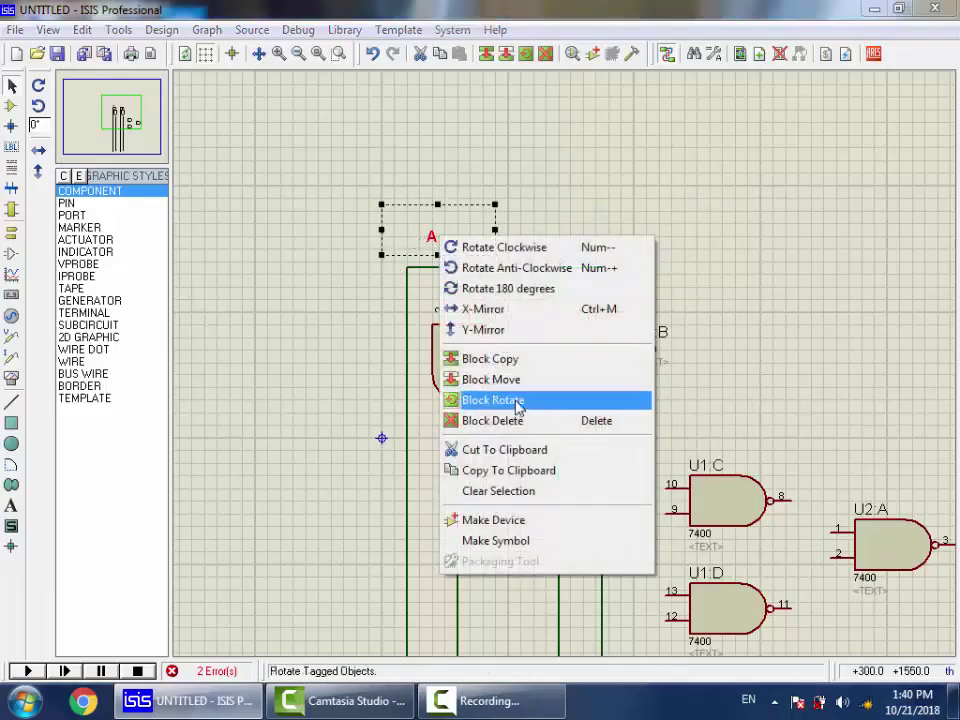
{"action": "left_click", "coordinate": [508, 361]}
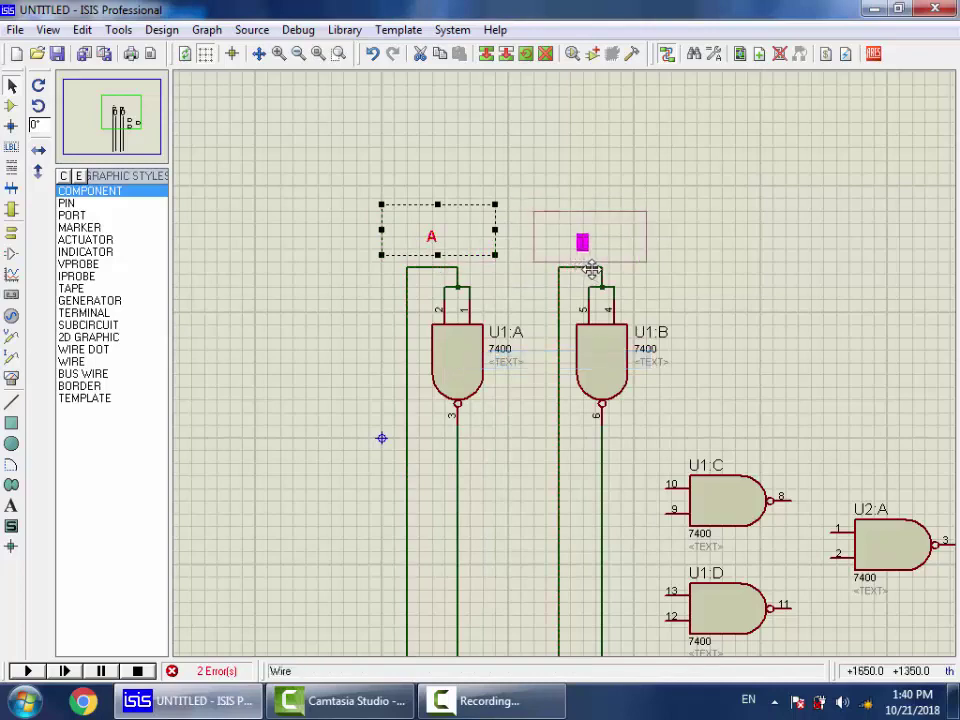
{"action": "left_click", "coordinate": [586, 262]}
{"action": "right_click", "coordinate": [632, 296]}
{"action": "left_click", "coordinate": [529, 242]}
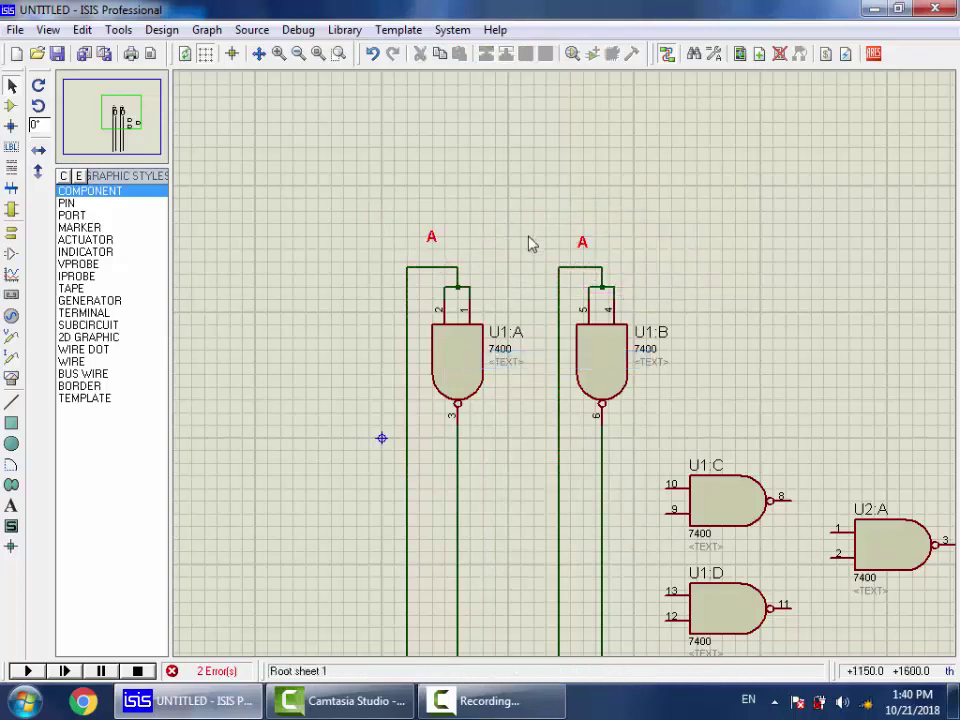
Step: Change the copied label's text above U1:B to "B"
{"action": "left_click", "coordinate": [585, 248]}
{"action": "left_click", "coordinate": [585, 248]}
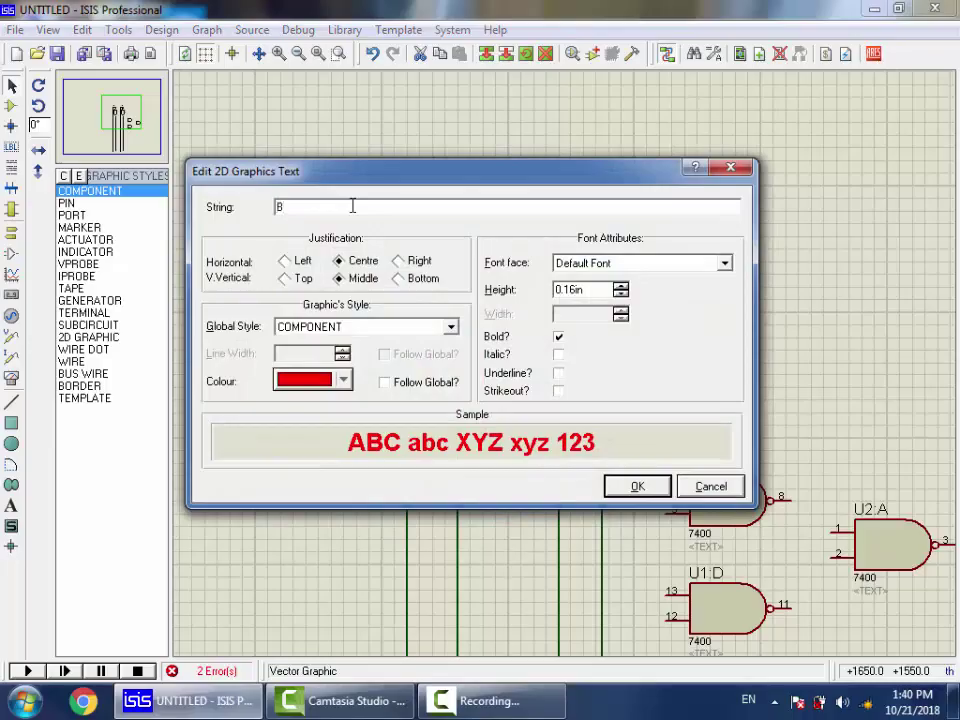
{"action": "key", "text": "Return"}
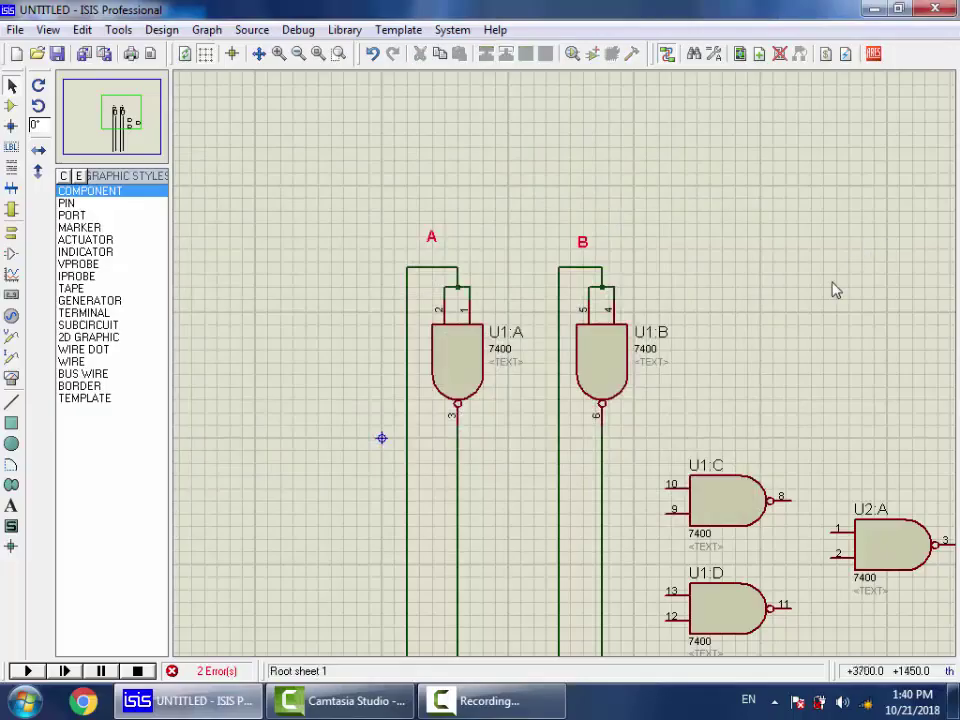
Step: Wire pin 10 of U1:C to the output wire of U1:A and pin 9 to the input wire of U1:B
{"action": "left_click", "coordinate": [664, 485]}
{"action": "left_click", "coordinate": [457, 488]}
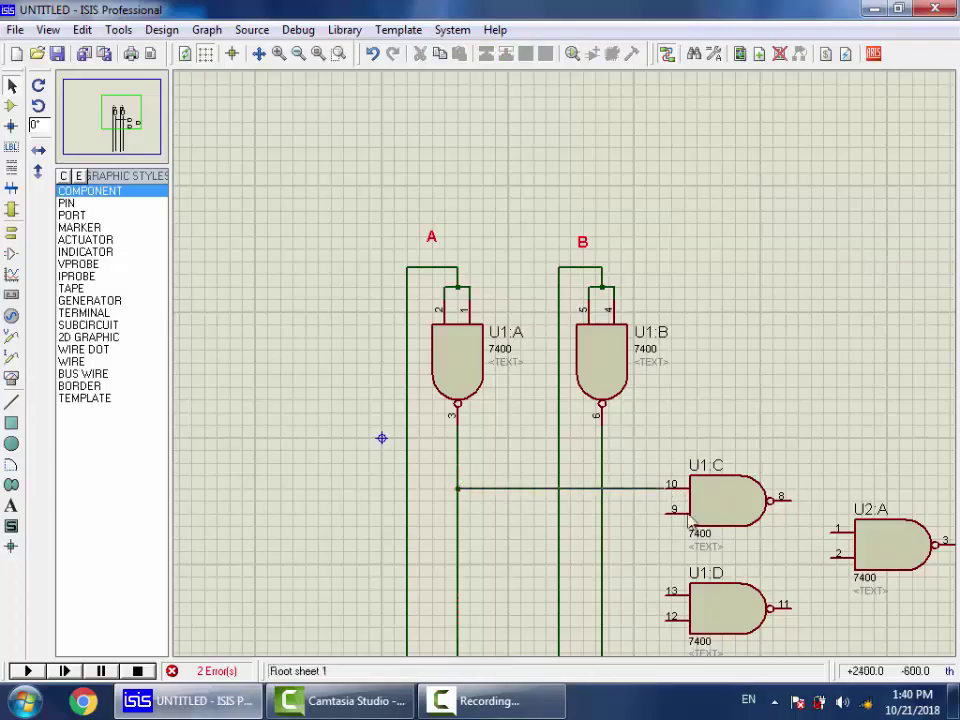
{"action": "left_click", "coordinate": [670, 508]}
{"action": "left_click", "coordinate": [558, 514]}
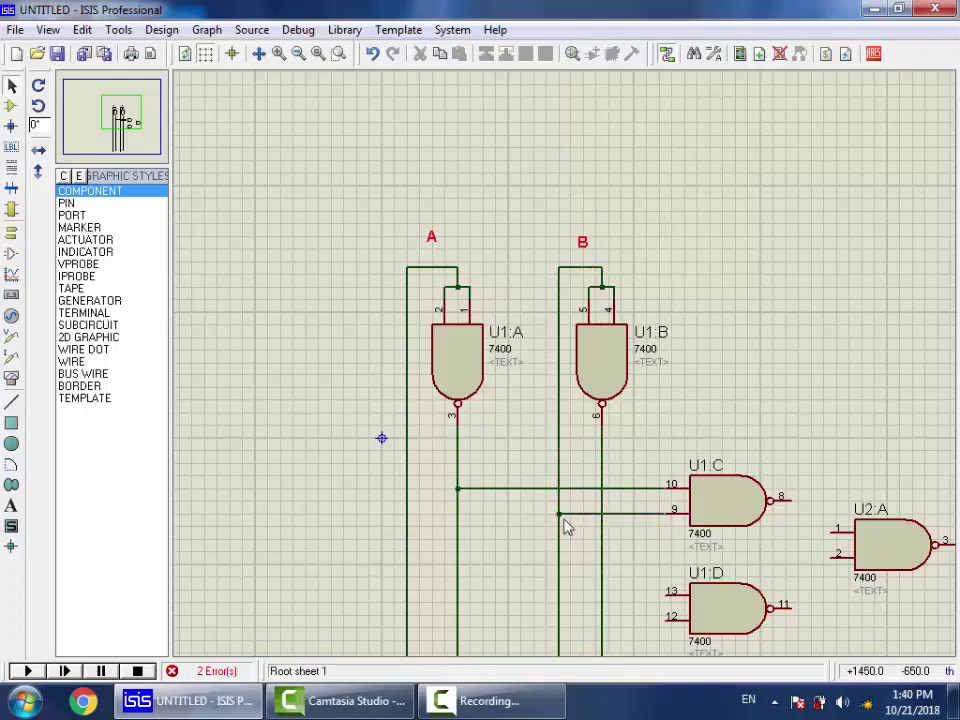
Step: Wire pin 13 of U1:D to the input wire of U1:A and pin 12 to the output wire of U1:B
{"action": "left_click", "coordinate": [666, 591]}
{"action": "left_click", "coordinate": [407, 595]}
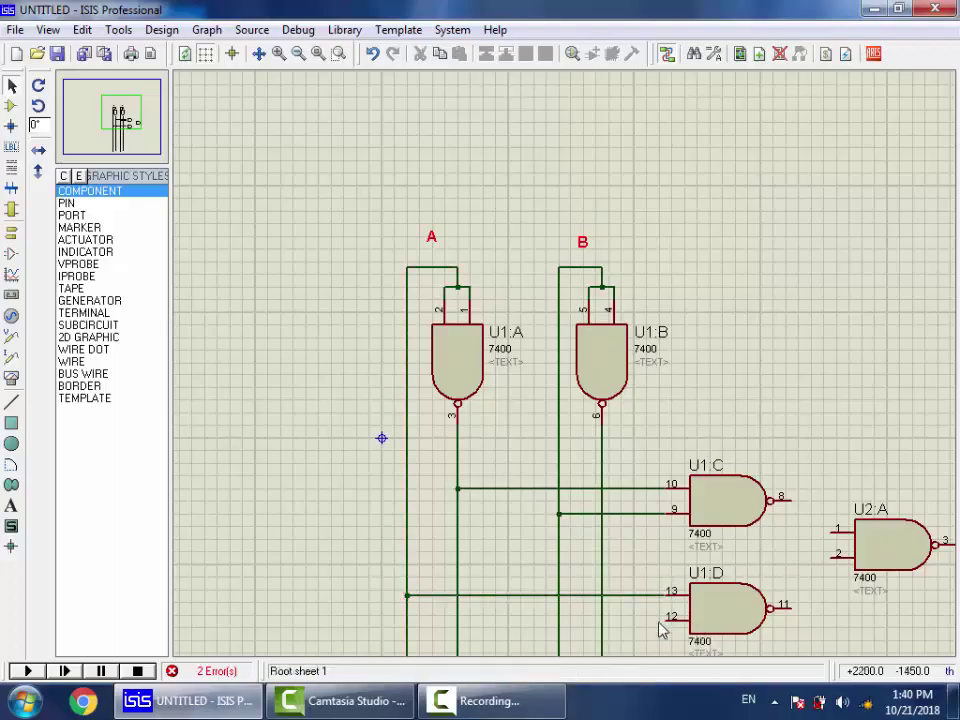
{"action": "left_click", "coordinate": [664, 619]}
{"action": "left_click", "coordinate": [602, 621]}
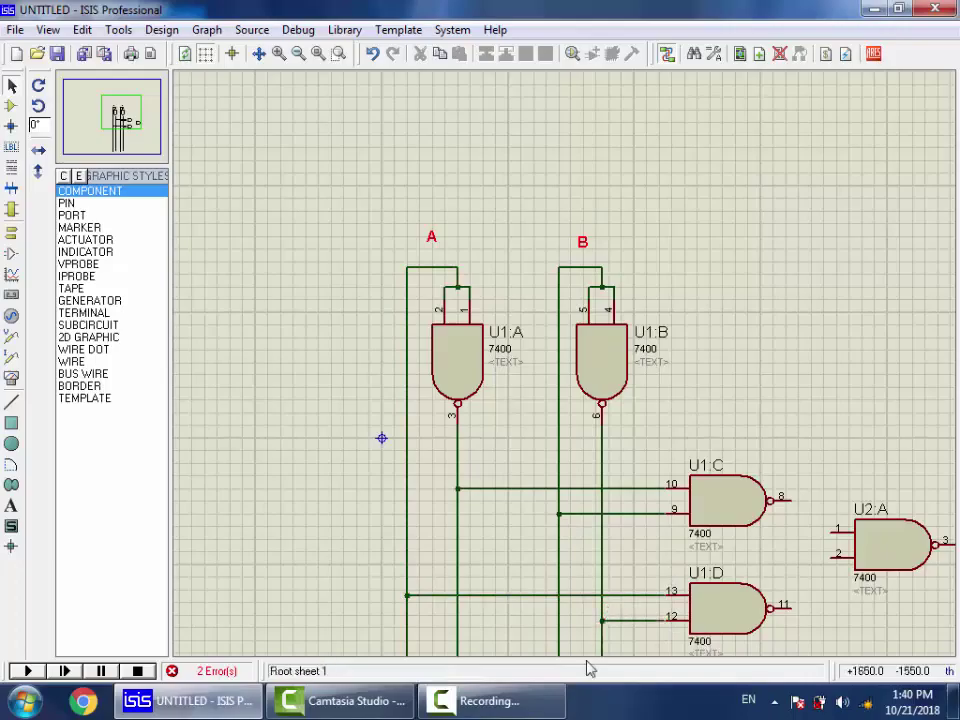
Step: Wire output pin 8 of U1:C to pin 1 of U2:A and output pin 11 of U1:D to pin 2
{"action": "left_click", "coordinate": [786, 500]}
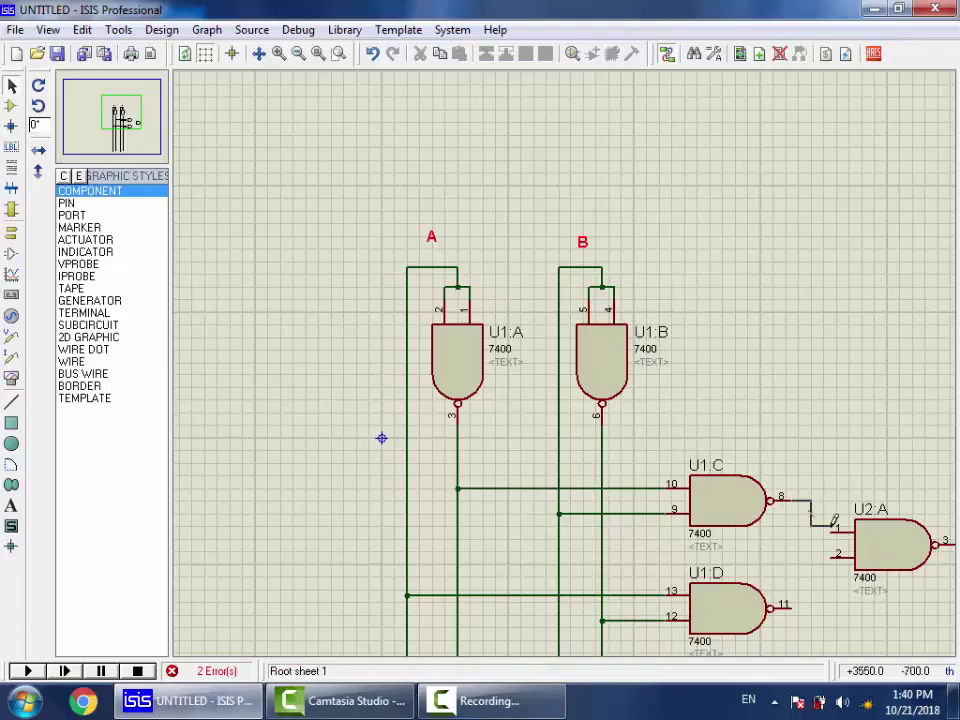
{"action": "left_click", "coordinate": [833, 523]}
{"action": "left_click", "coordinate": [834, 556]}
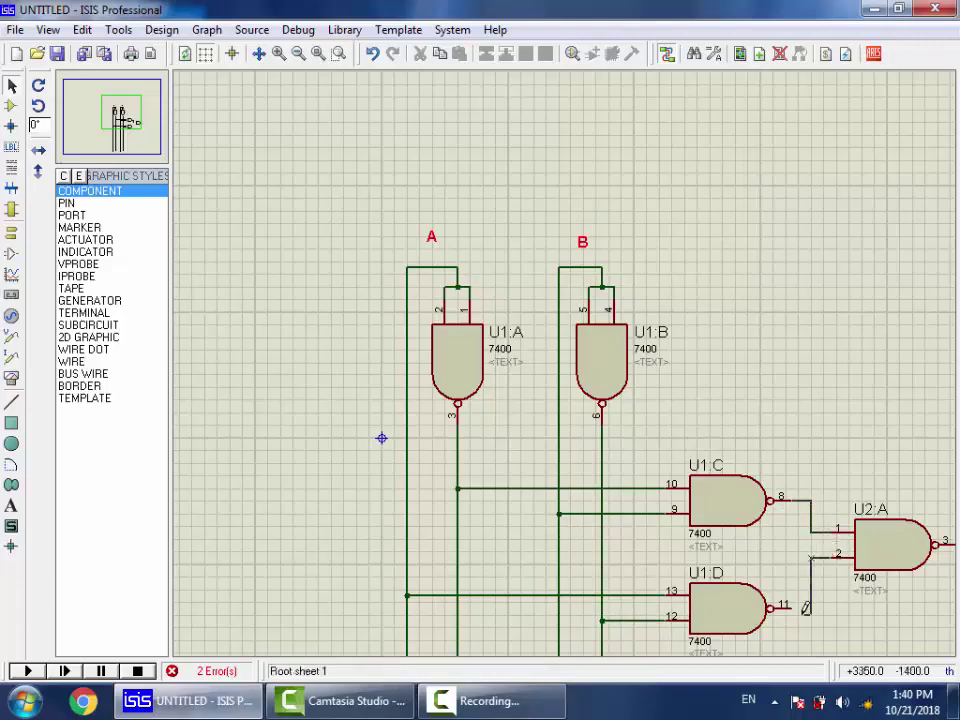
{"action": "left_click", "coordinate": [798, 603]}
Step: Block-copy the label B to a spot above the output pin of U2:A and change the copy's text to "X"
{"action": "scroll", "coordinate": [868, 589], "scroll_direction": "up", "scroll_amount": 2}
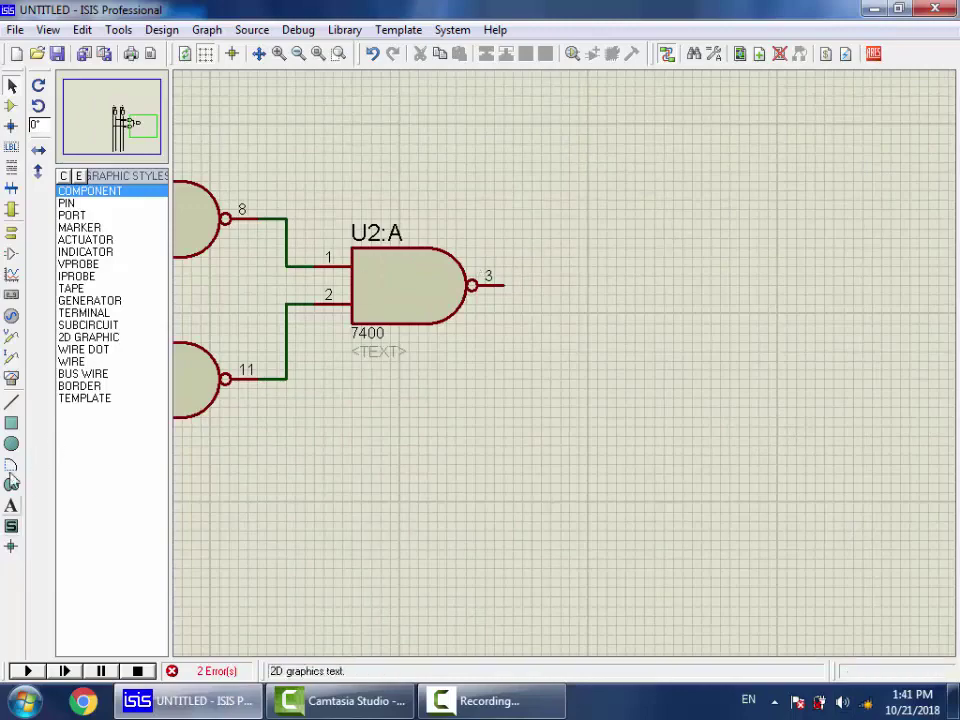
{"action": "scroll", "coordinate": [300, 190], "scroll_direction": "down", "scroll_amount": 3}
{"action": "scroll", "coordinate": [656, 321], "scroll_direction": "up", "scroll_amount": 3}
{"action": "left_click_drag", "start_coordinate": [566, 178], "coordinate": [422, 281]}
{"action": "right_click", "coordinate": [486, 244]}
{"action": "left_click", "coordinate": [543, 208]}
{"action": "left_click_drag", "start_coordinate": [508, 214], "coordinate": [459, 272]}
{"action": "right_click", "coordinate": [487, 241]}
{"action": "left_click", "coordinate": [541, 365]}
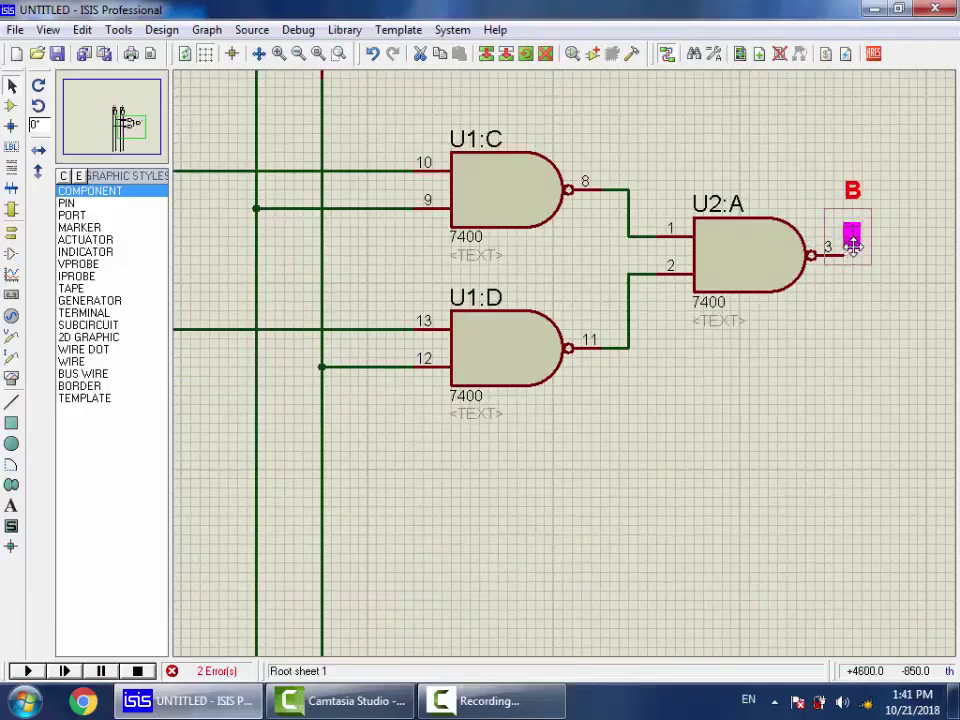
{"action": "double_click", "coordinate": [851, 195]}
{"action": "key", "text": "Return"}
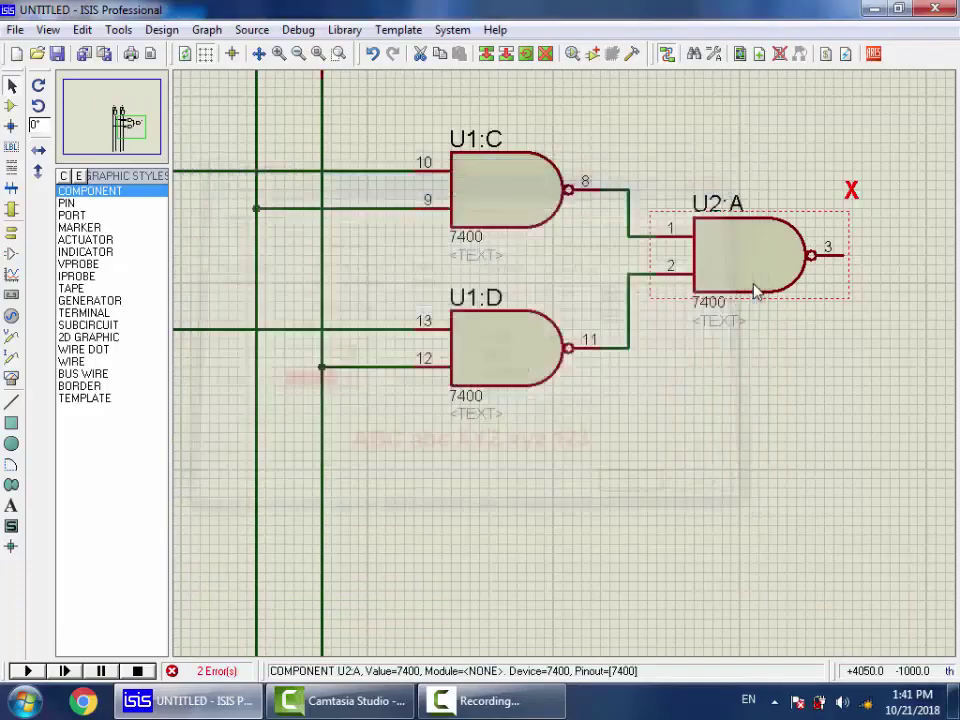
Step: Delete the unused lower ends of the four vertical wires below their connections to U1:C and U1:D
{"action": "scroll", "coordinate": [492, 375], "scroll_direction": "down", "scroll_amount": 2}
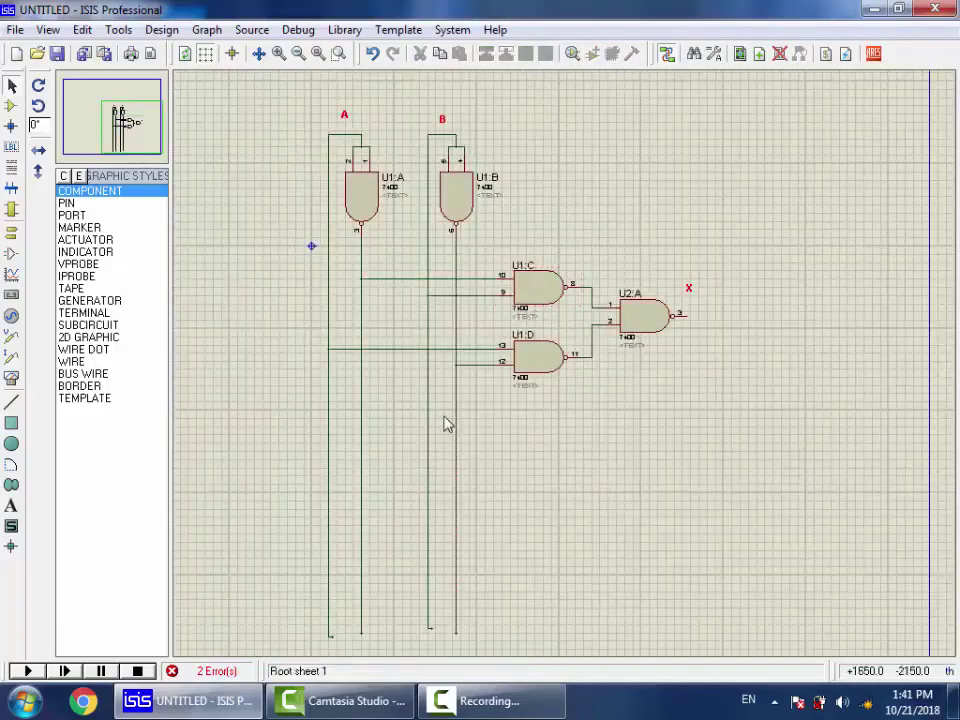
{"action": "scroll", "coordinate": [446, 422], "scroll_direction": "up", "scroll_amount": 2}
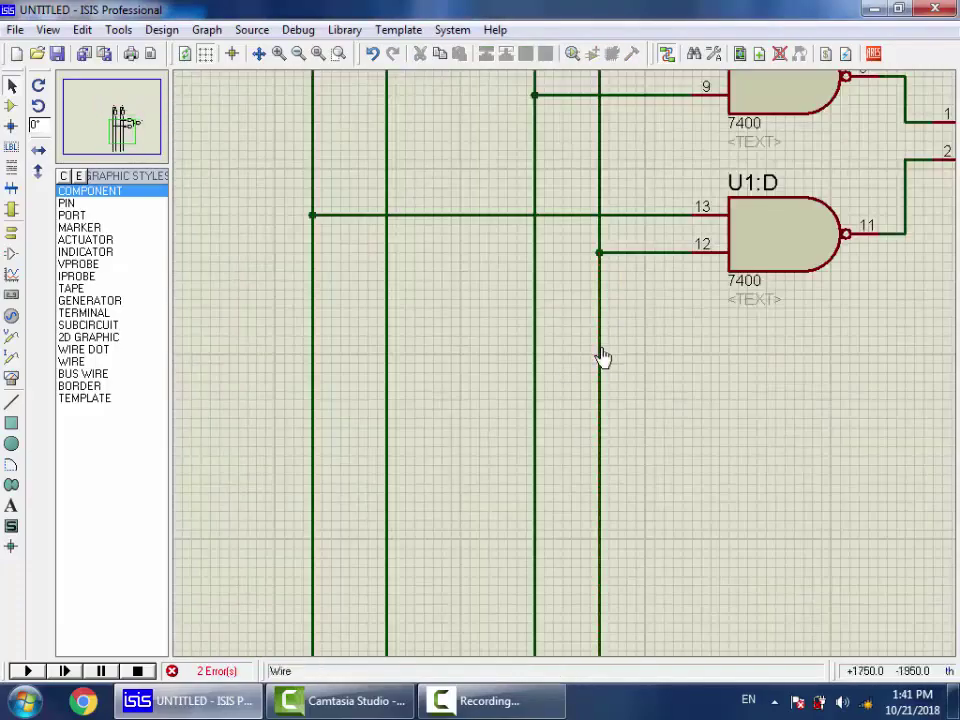
{"action": "right_click", "coordinate": [602, 358]}
{"action": "right_click", "coordinate": [604, 352]}
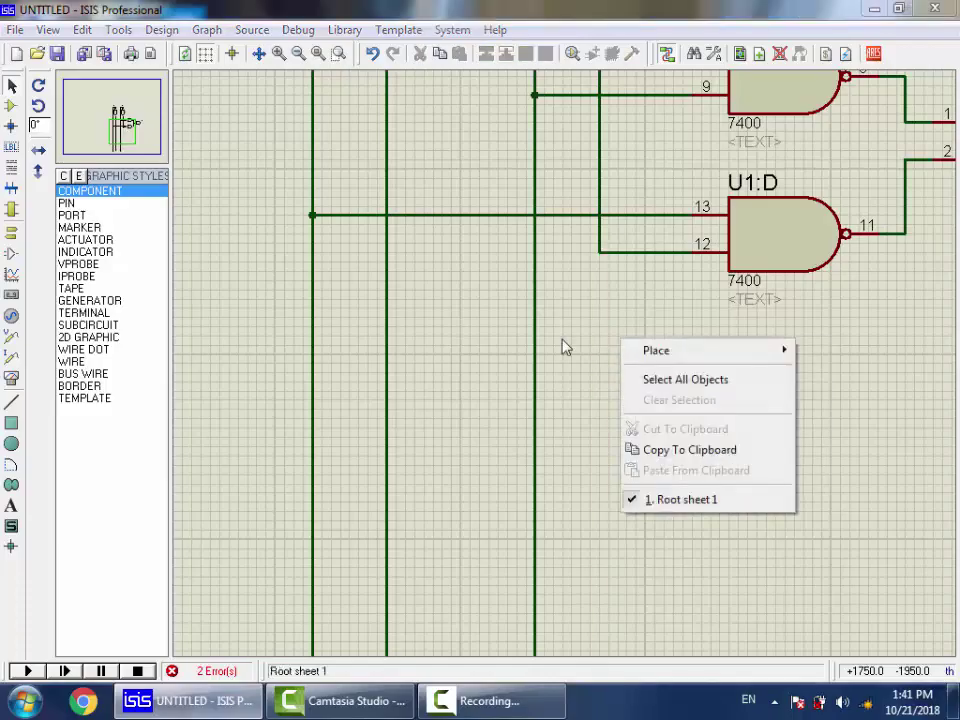
{"action": "left_click", "coordinate": [550, 344]}
{"action": "right_click", "coordinate": [536, 343]}
{"action": "right_click", "coordinate": [536, 343]}
{"action": "right_click", "coordinate": [382, 360]}
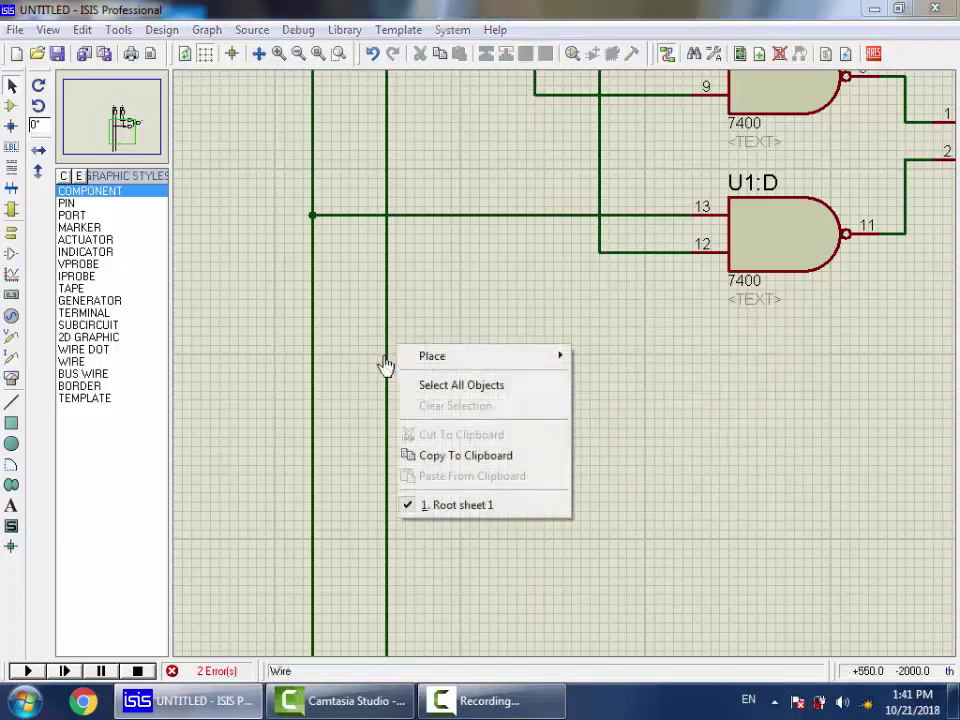
{"action": "right_click", "coordinate": [384, 361]}
{"action": "right_click", "coordinate": [318, 358]}
{"action": "right_click", "coordinate": [318, 358]}
{"action": "scroll", "coordinate": [369, 330], "scroll_direction": "down", "scroll_amount": 3}
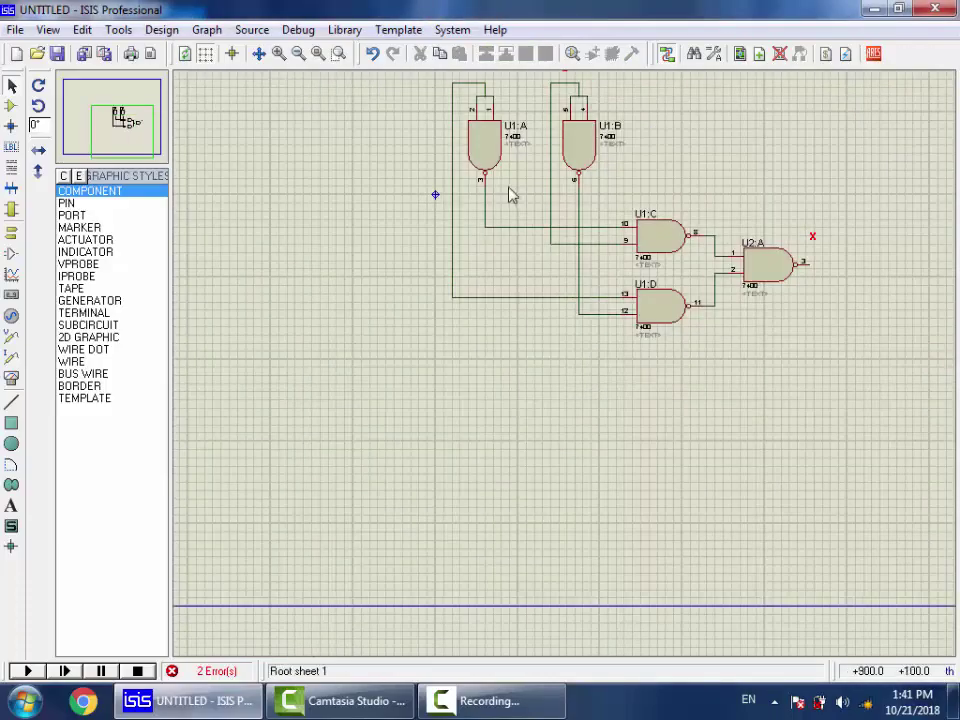
{"action": "scroll", "coordinate": [510, 193], "scroll_direction": "up", "scroll_amount": 2}
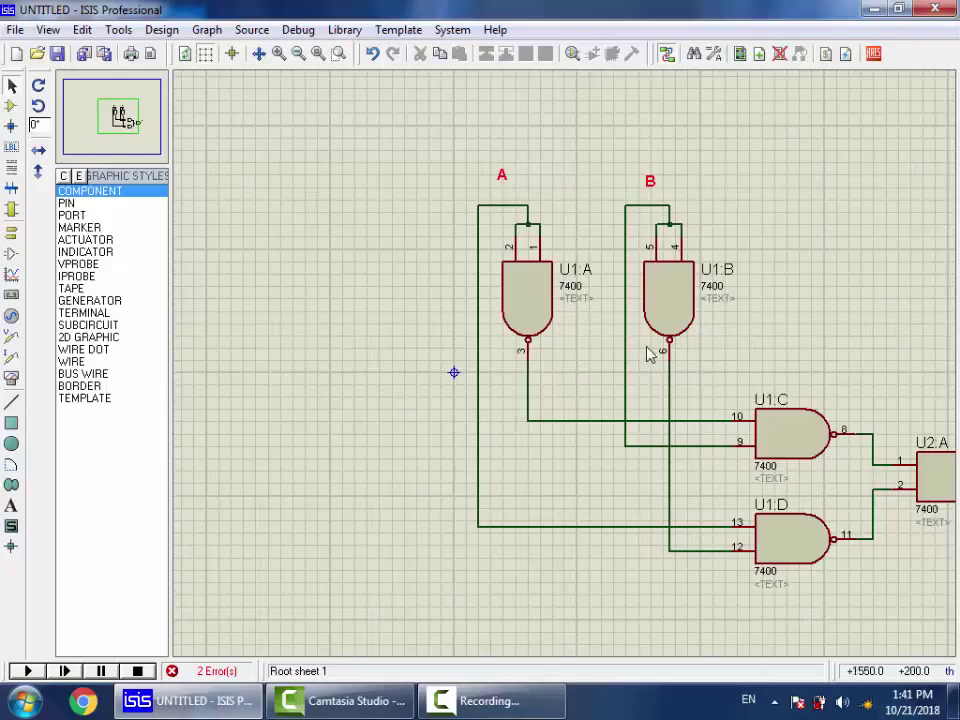
Step: Save the design on the Desktop under the file name "wwewe"
{"action": "left_click", "coordinate": [11, 105]}
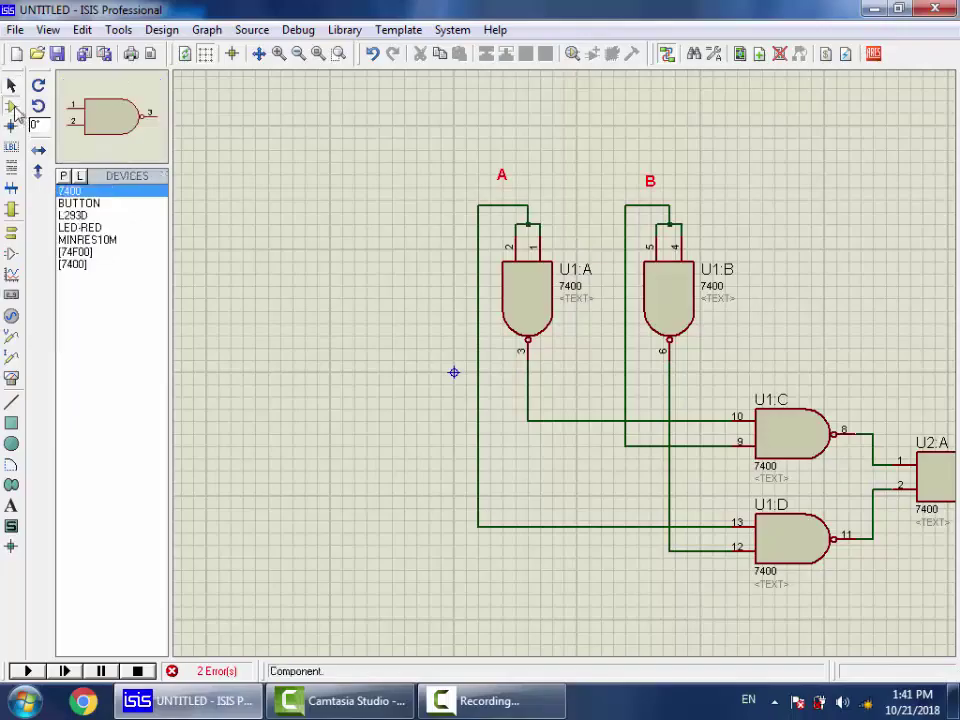
{"action": "left_click", "coordinate": [15, 29]}
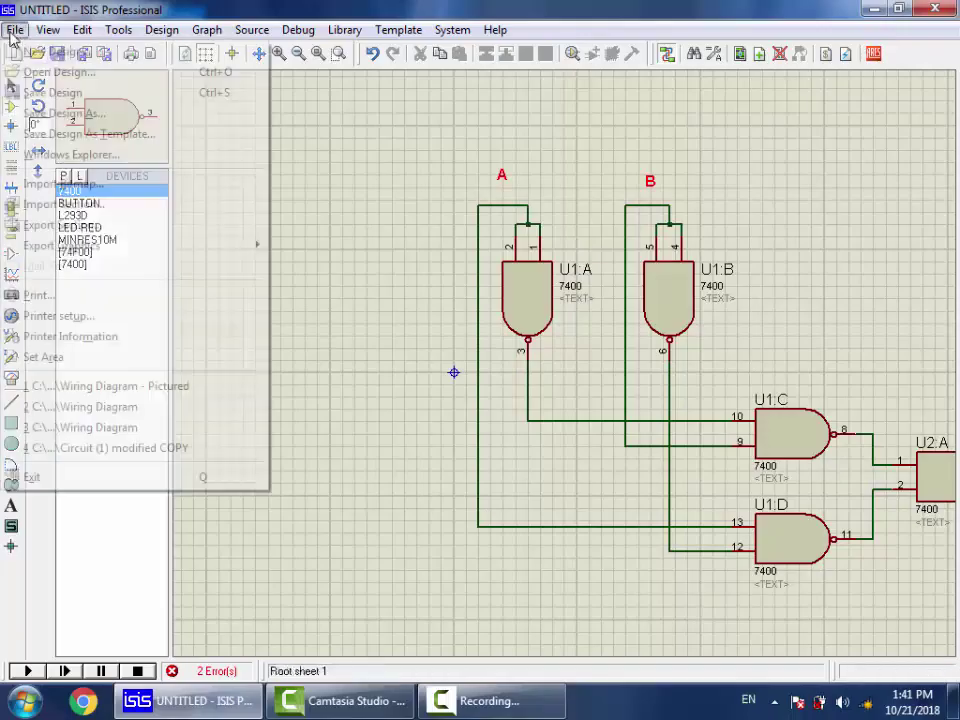
{"action": "left_click", "coordinate": [70, 113]}
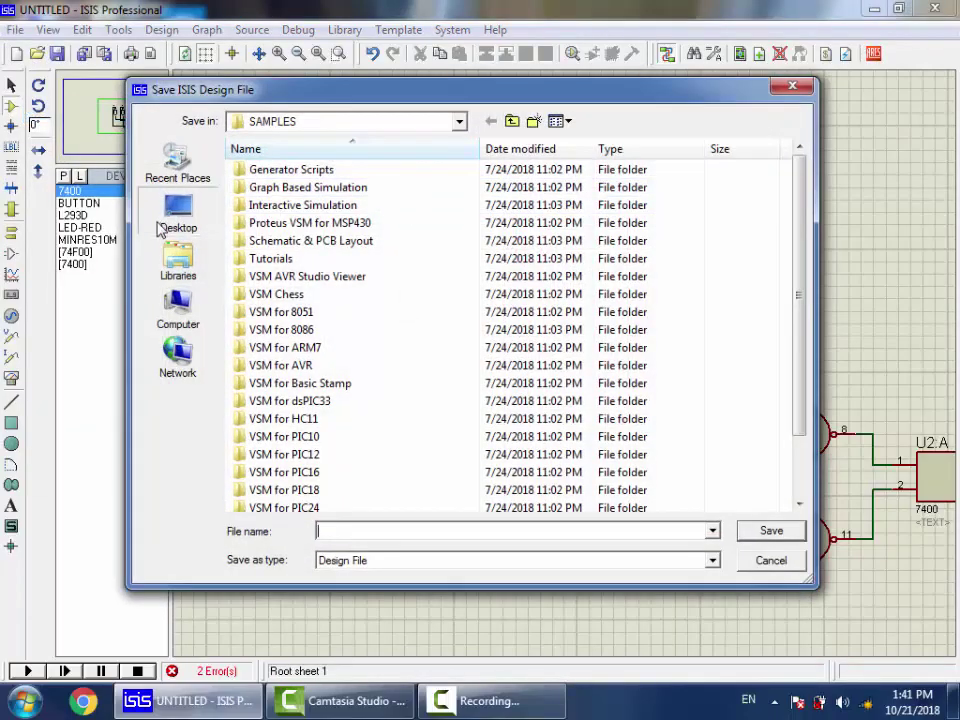
{"action": "left_click", "coordinate": [178, 218]}
{"action": "key", "text": "Return"}
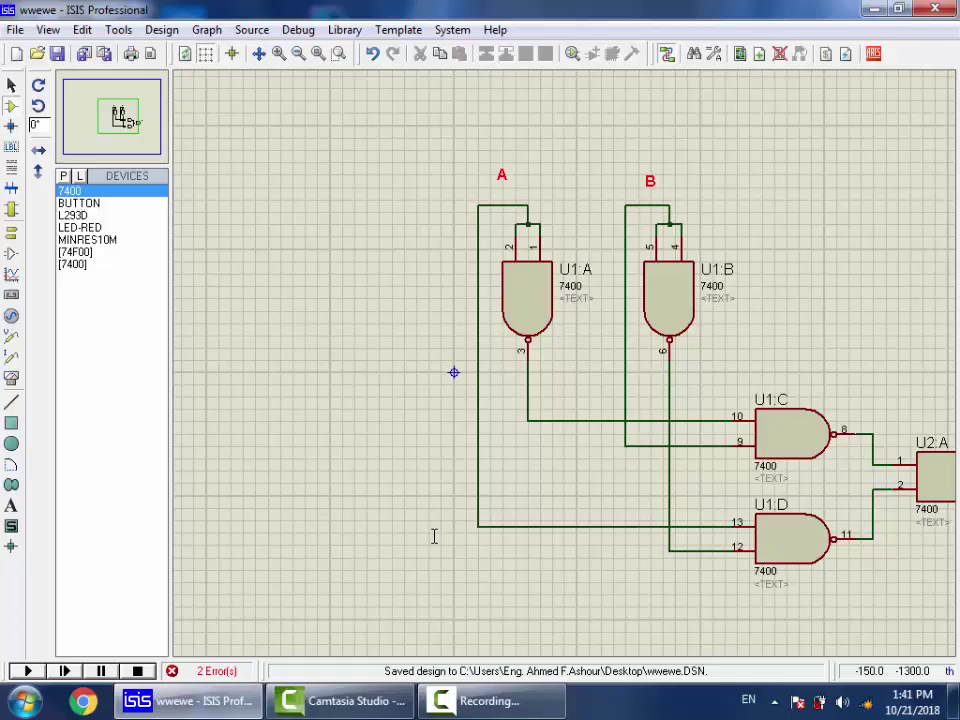
Step: Place two BUTTON components, one above the other, in the empty area beside the label A
{"action": "left_click", "coordinate": [80, 204]}
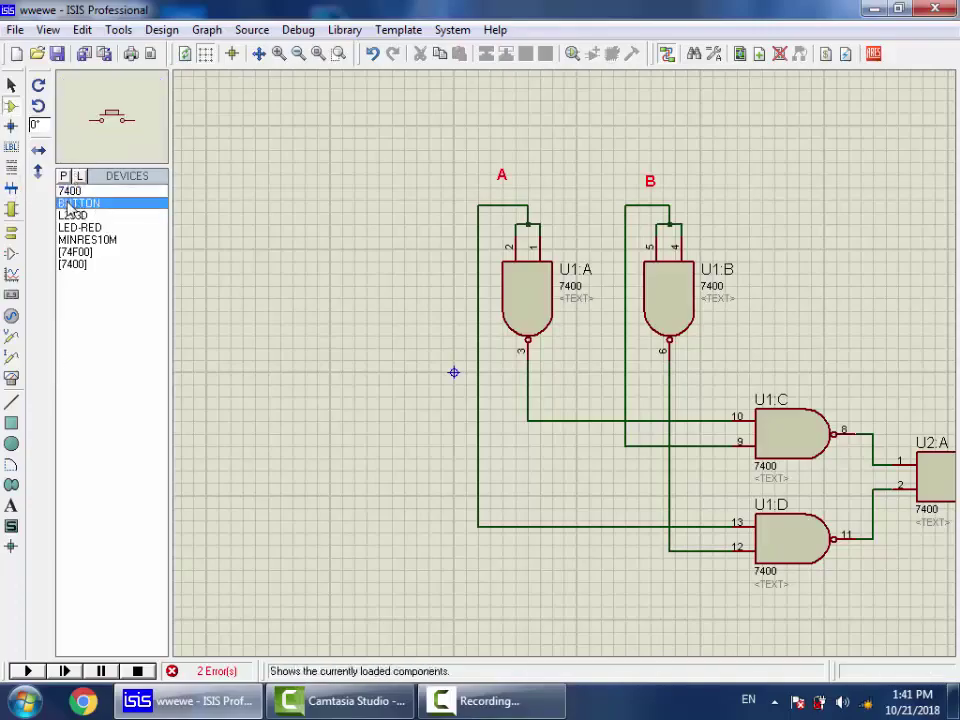
{"action": "scroll", "coordinate": [326, 251], "scroll_direction": "left", "scroll_amount": 3}
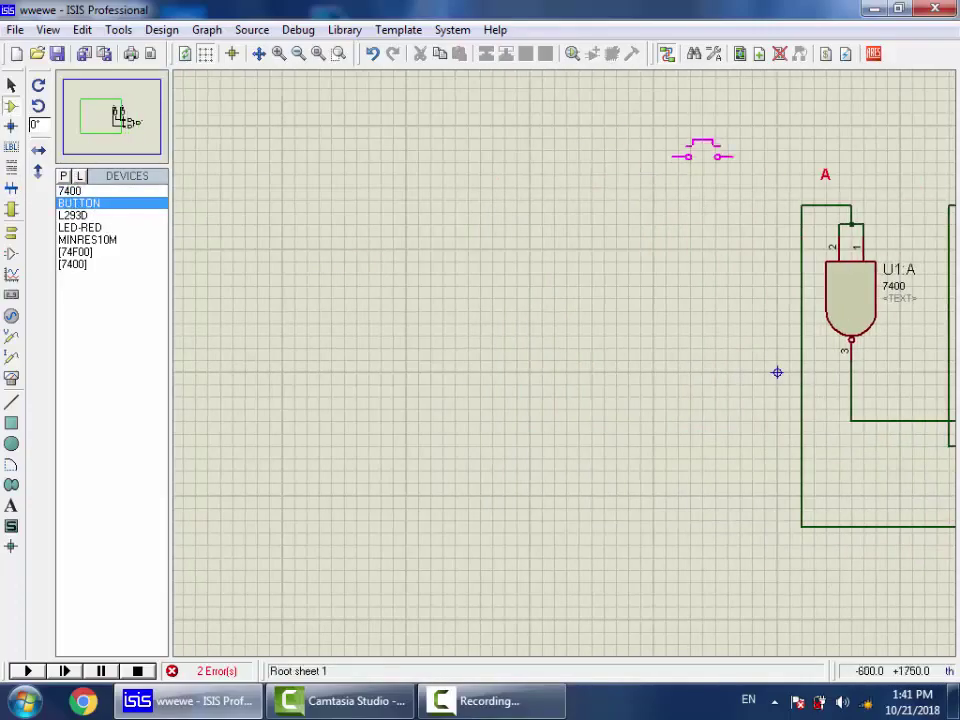
{"action": "left_click", "coordinate": [536, 170]}
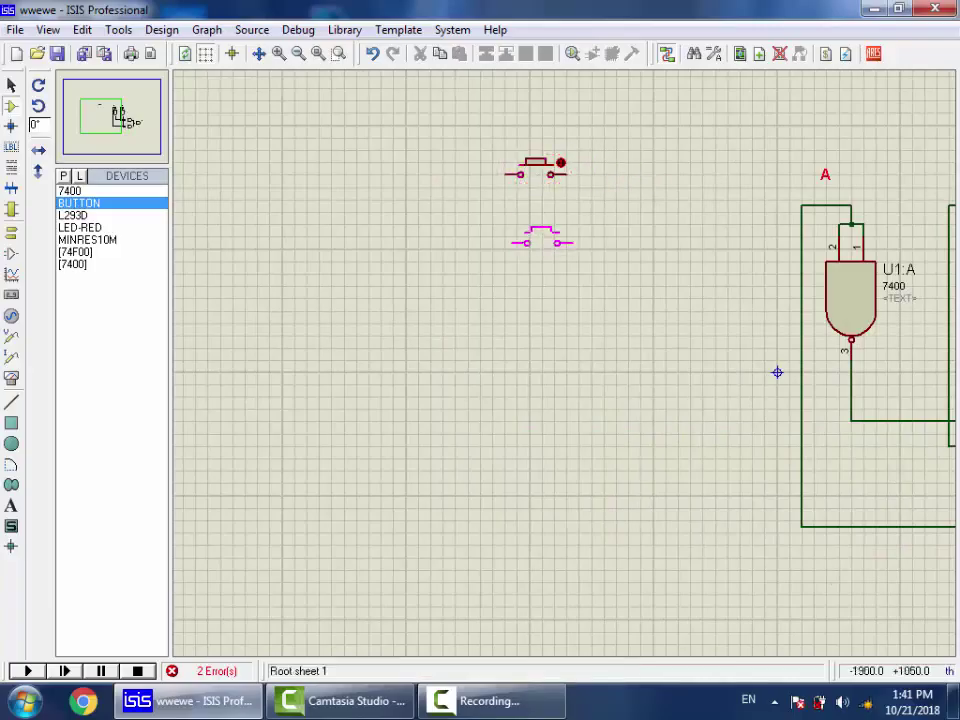
{"action": "left_click", "coordinate": [536, 230]}
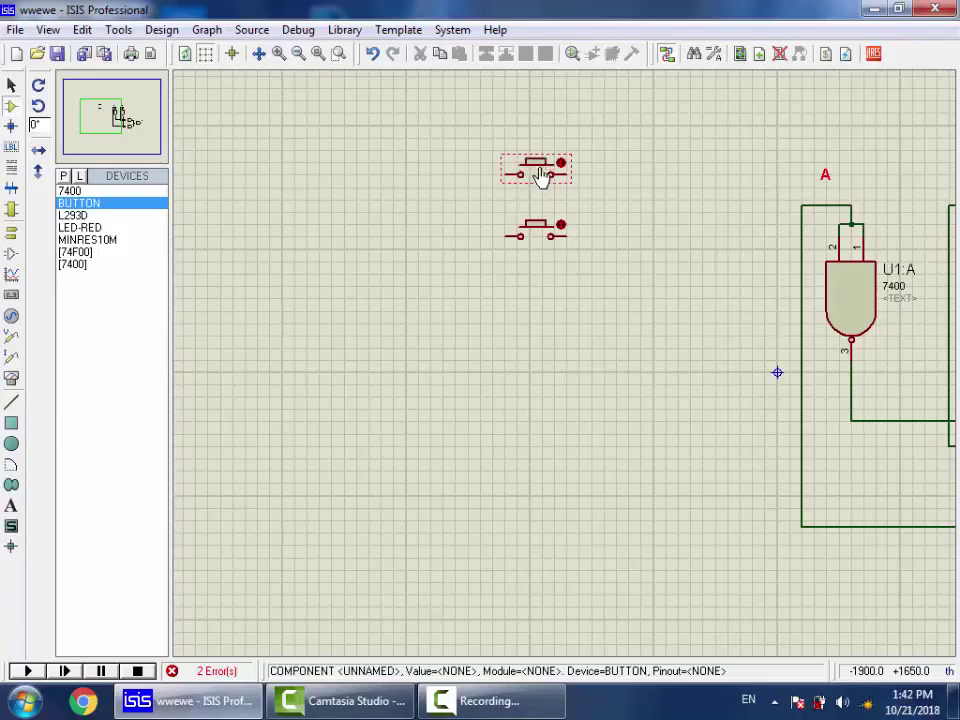
Step: Place two MINRES10M resistors side by side, rotated to -90°, between the buttons and U1:A
{"action": "left_click", "coordinate": [86, 192]}
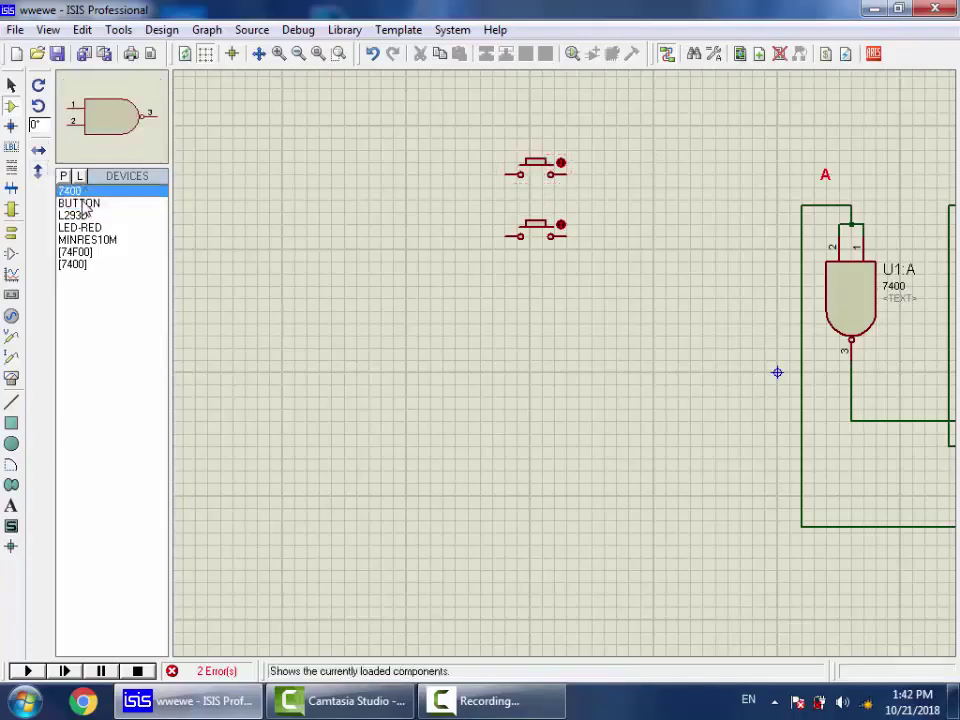
{"action": "left_click", "coordinate": [80, 240]}
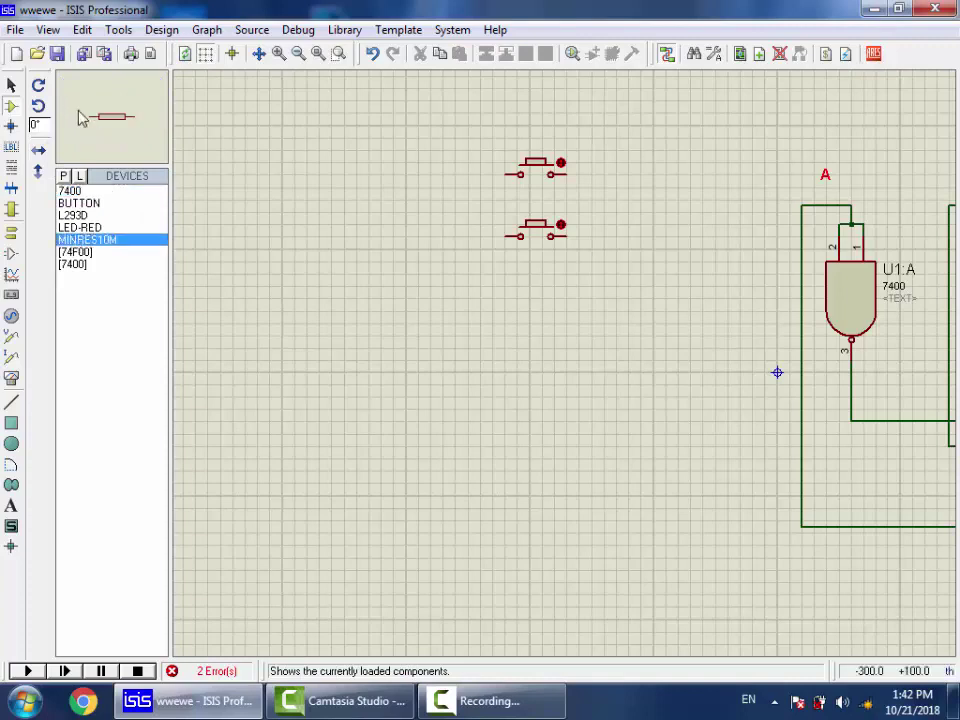
{"action": "left_click", "coordinate": [38, 85]}
{"action": "left_click", "coordinate": [535, 262]}
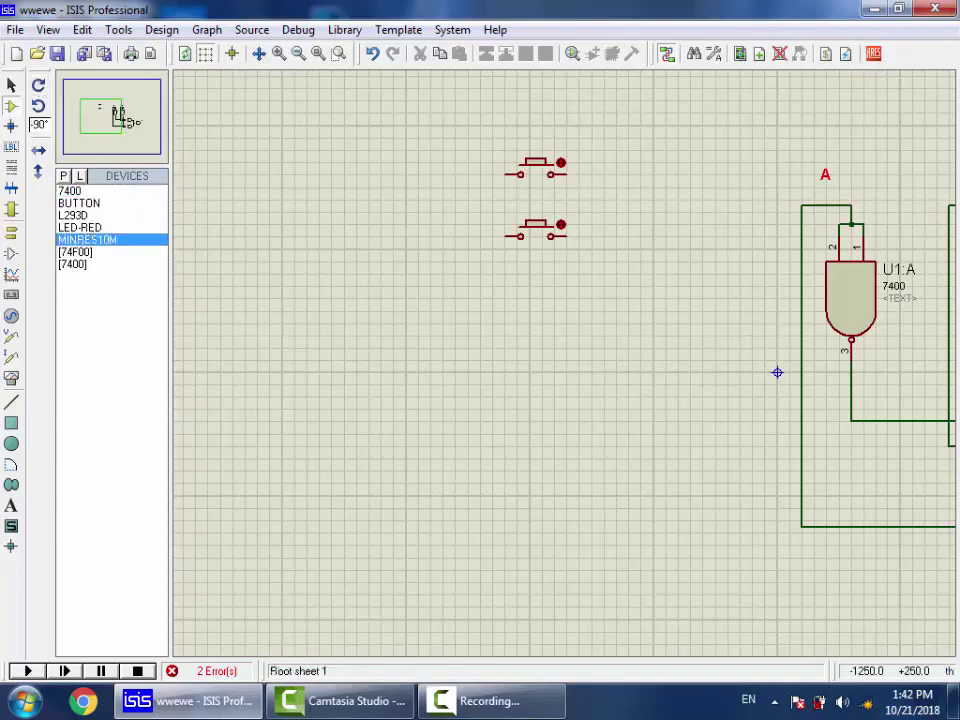
{"action": "left_click", "coordinate": [664, 305]}
{"action": "left_click", "coordinate": [618, 305]}
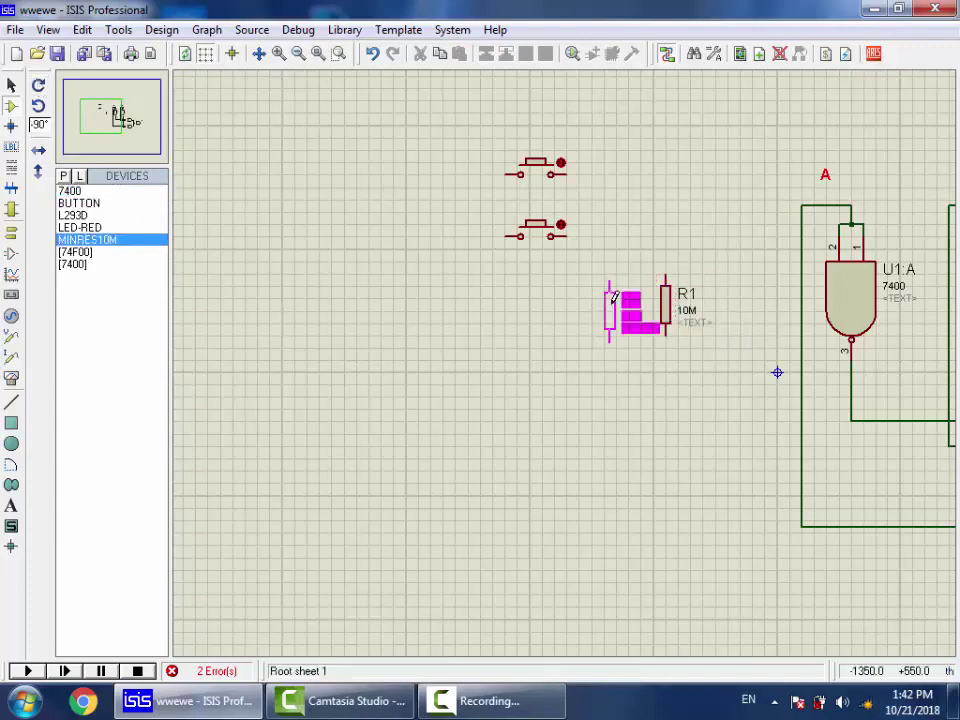
{"action": "left_click", "coordinate": [616, 305]}
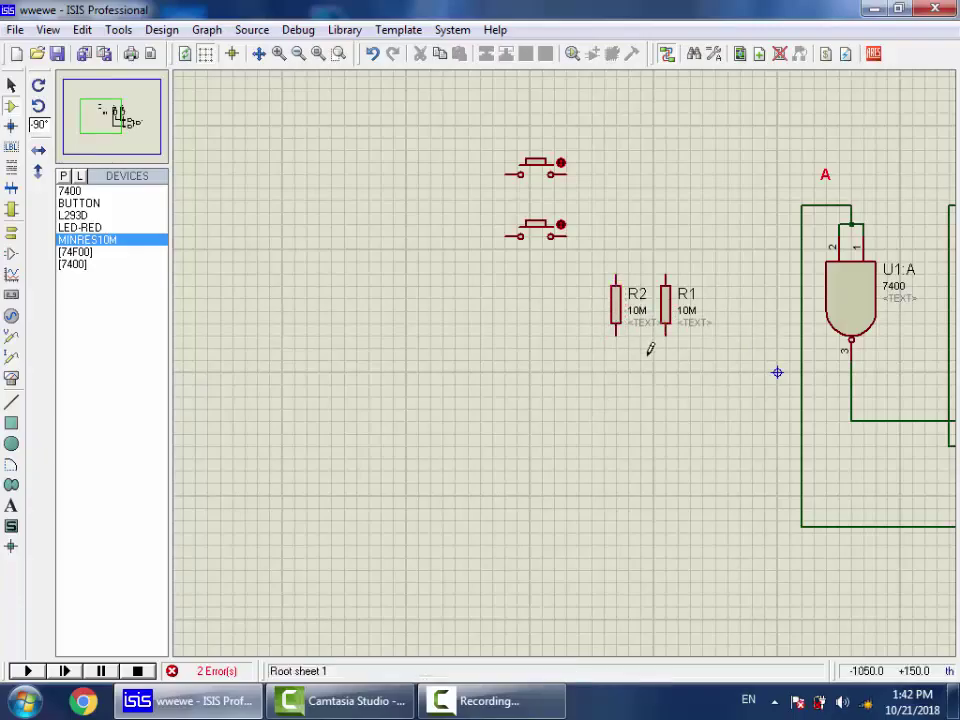
{"action": "scroll", "coordinate": [690, 321], "scroll_direction": "up", "scroll_amount": 3}
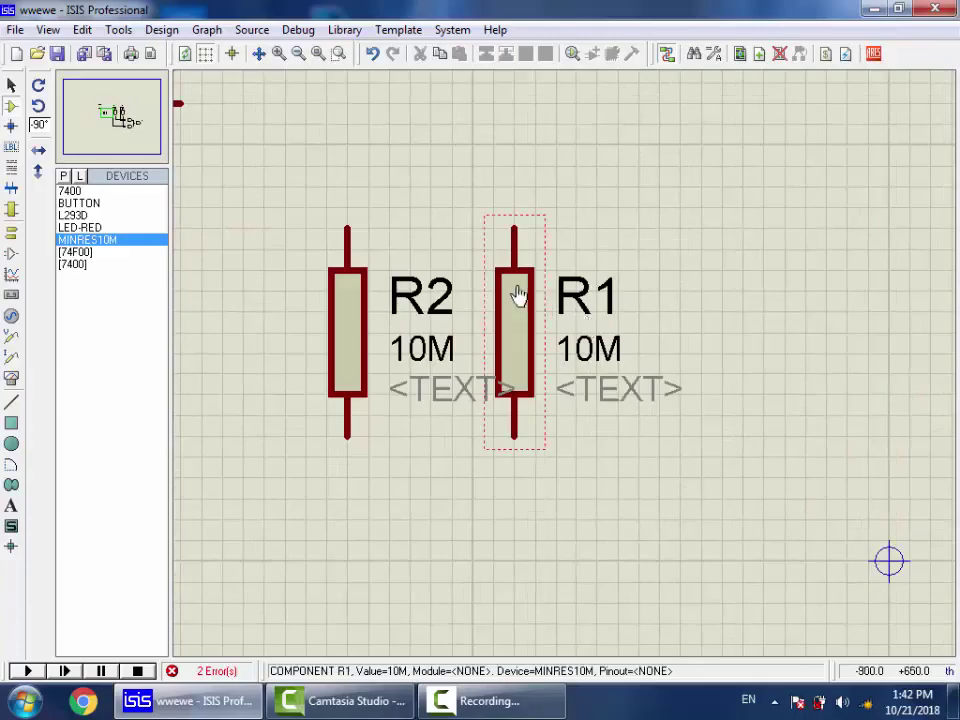
{"action": "left_click", "coordinate": [597, 314]}
{"action": "scroll", "coordinate": [594, 304], "scroll_direction": "up", "scroll_amount": 1}
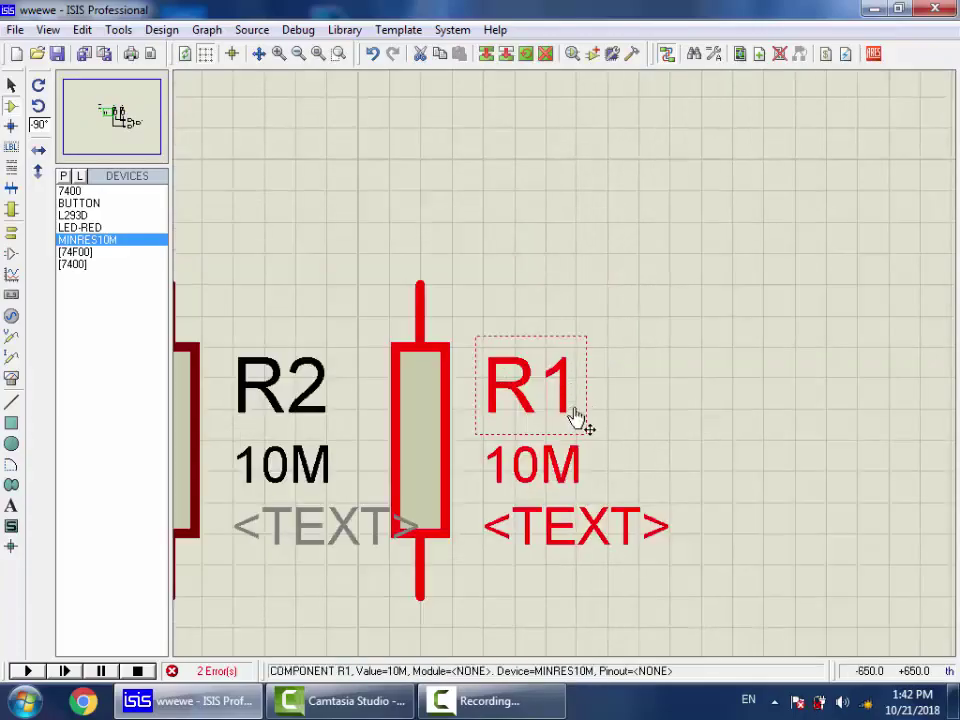
{"action": "left_click", "coordinate": [575, 423]}
{"action": "scroll", "coordinate": [549, 405], "scroll_direction": "up", "scroll_amount": 1}
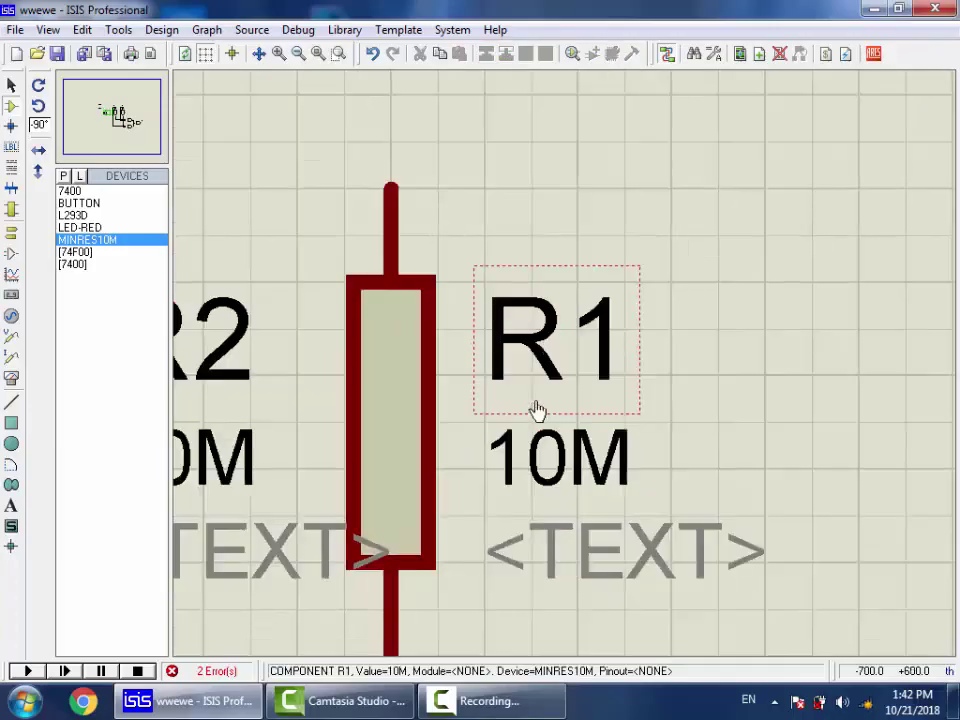
{"action": "double_click", "coordinate": [587, 338]}
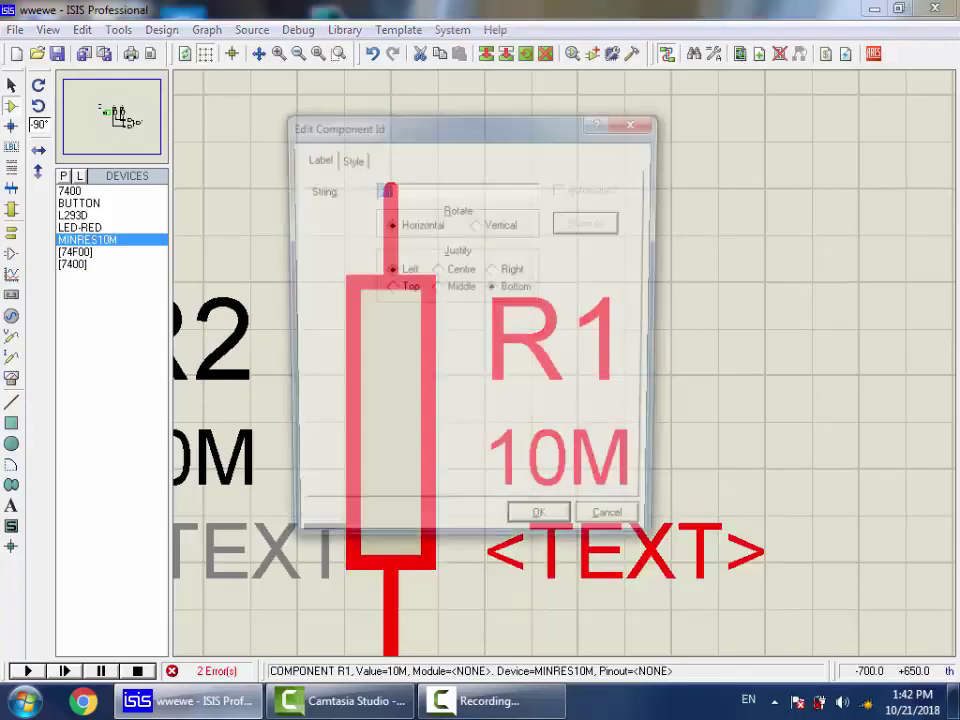
{"action": "left_click", "coordinate": [410, 192]}
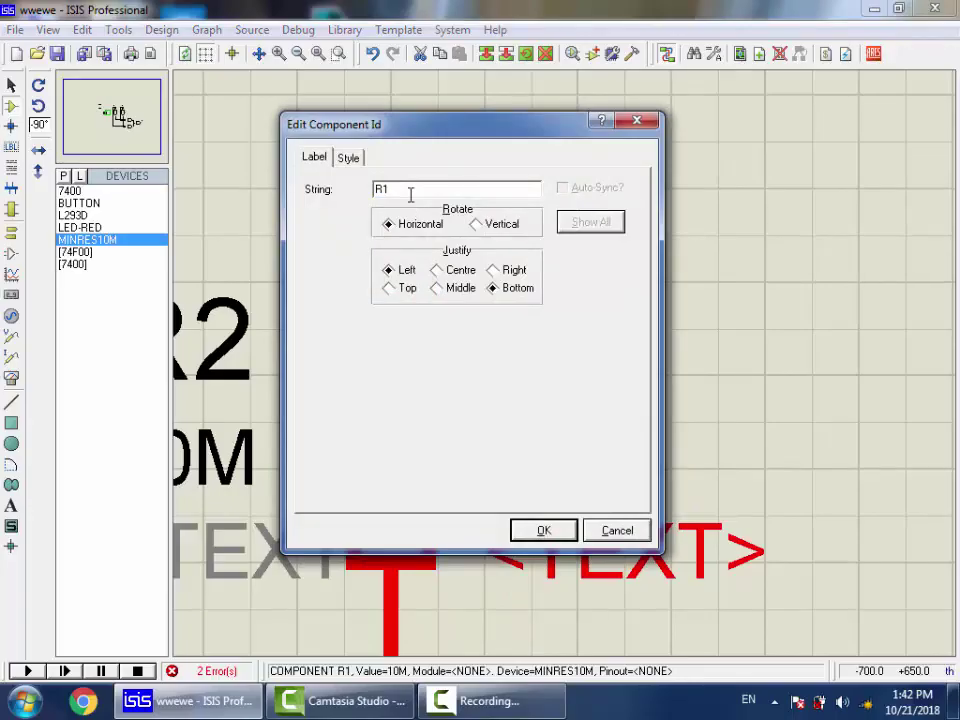
{"action": "key", "text": "Return"}
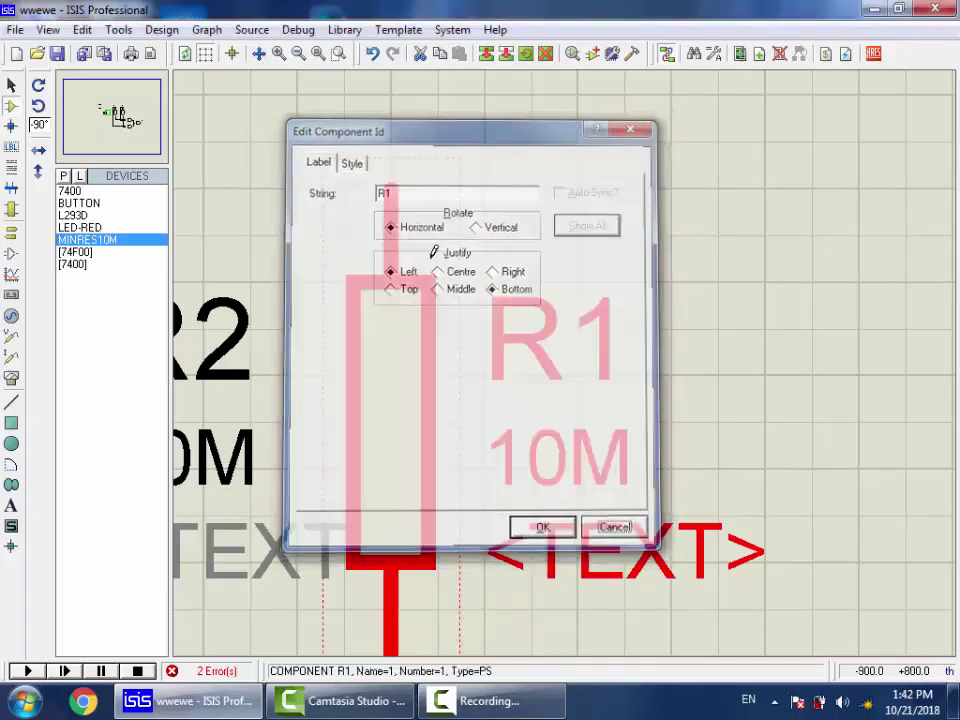
Step: Set the value of resistor R1 to 330
{"action": "double_click", "coordinate": [621, 449]}
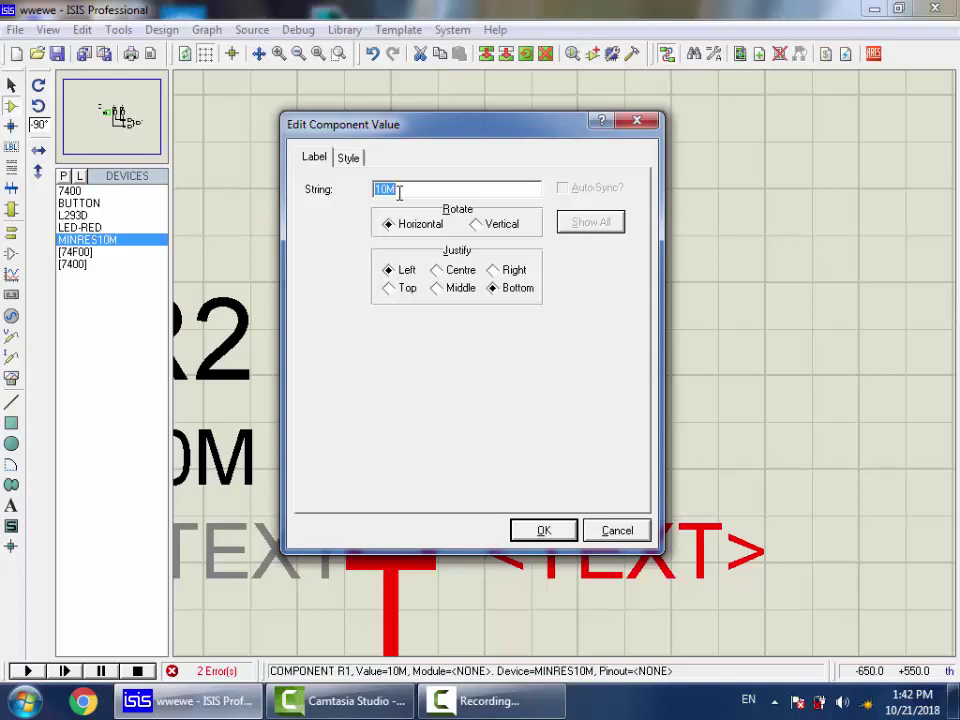
{"action": "key", "text": "Return"}
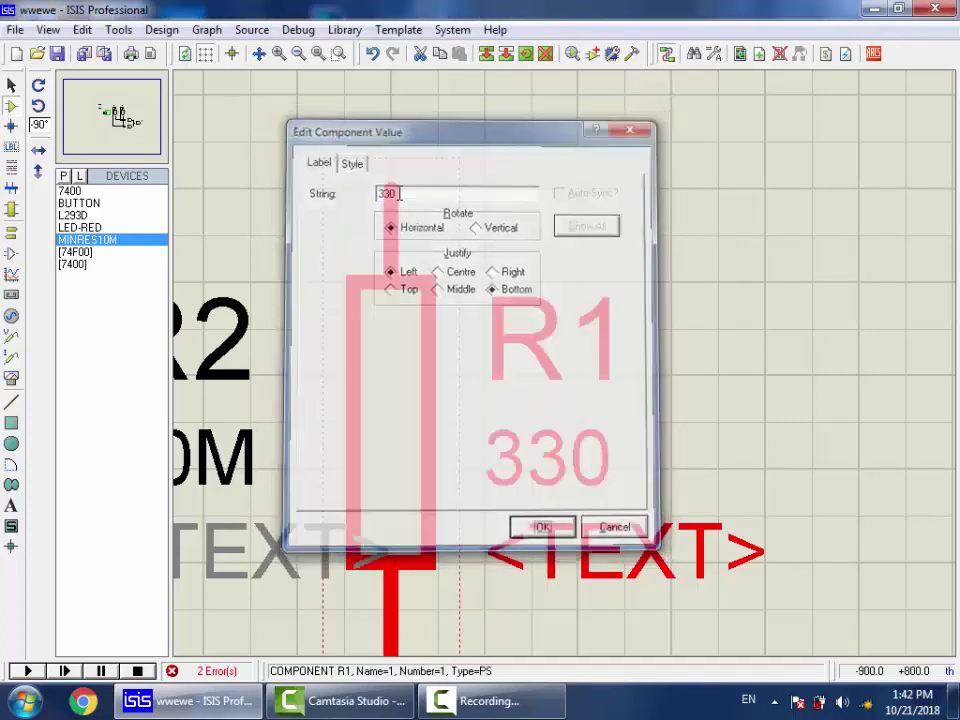
{"action": "left_click", "coordinate": [792, 309]}
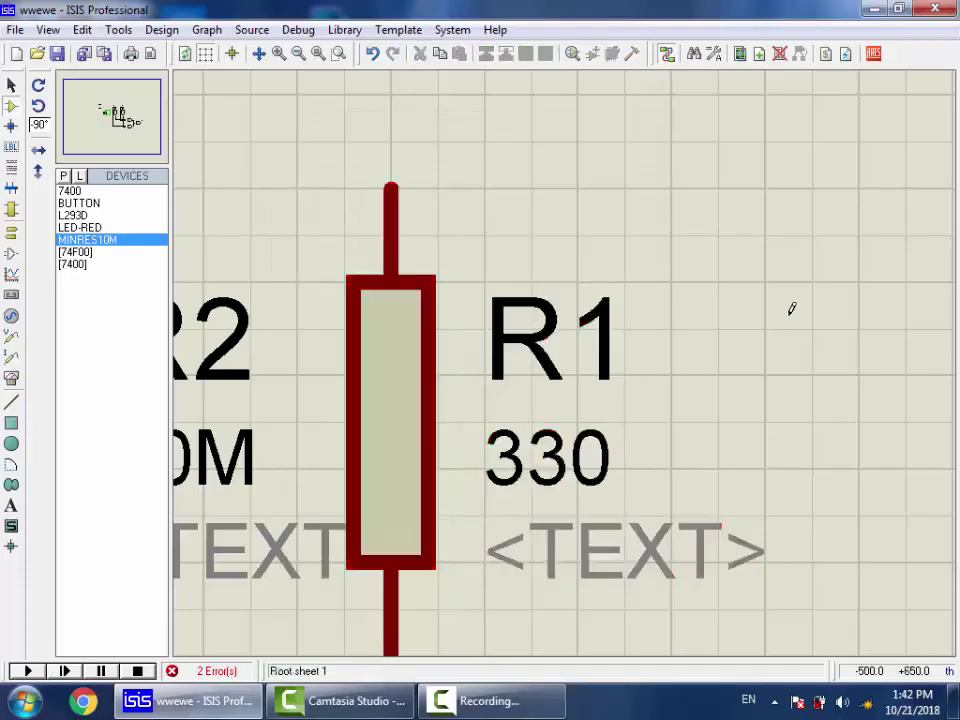
Step: Set the value of resistor R2 to 330 and save the design
{"action": "scroll", "coordinate": [311, 499], "scroll_direction": "down", "scroll_amount": 1}
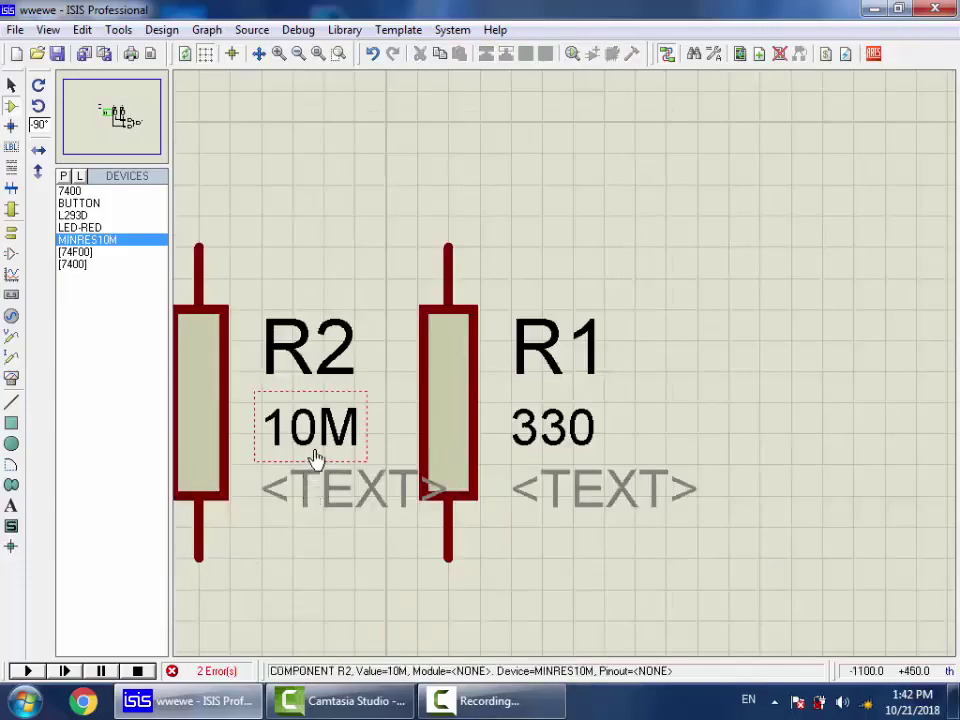
{"action": "left_click", "coordinate": [315, 456]}
{"action": "left_click", "coordinate": [320, 448]}
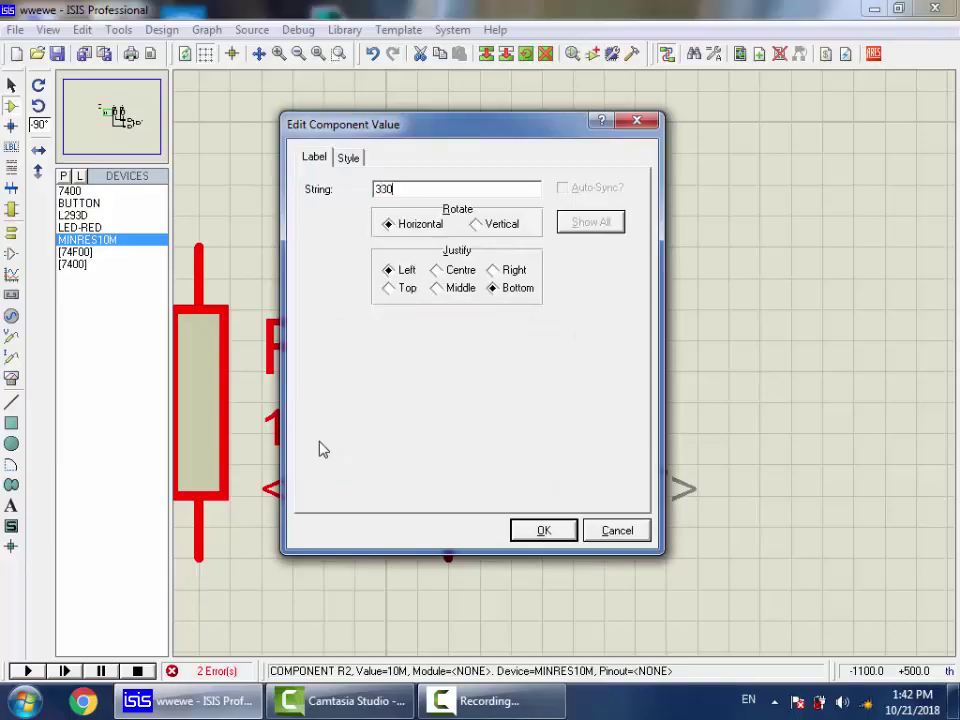
{"action": "key", "text": "Return"}
{"action": "double_click", "coordinate": [320, 443]}
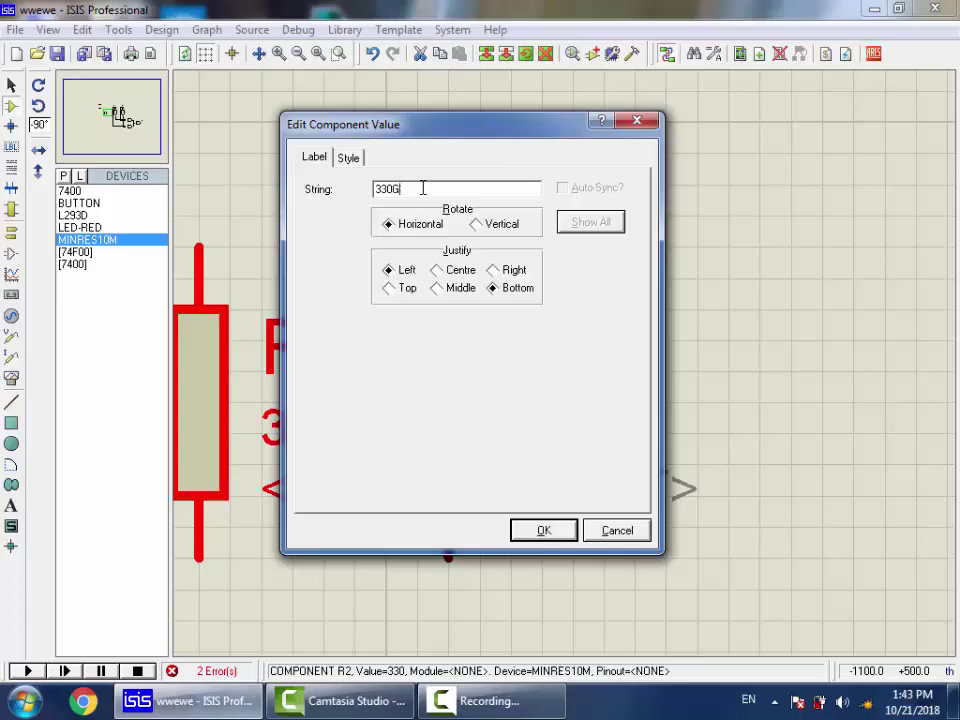
{"action": "key", "text": "Return"}
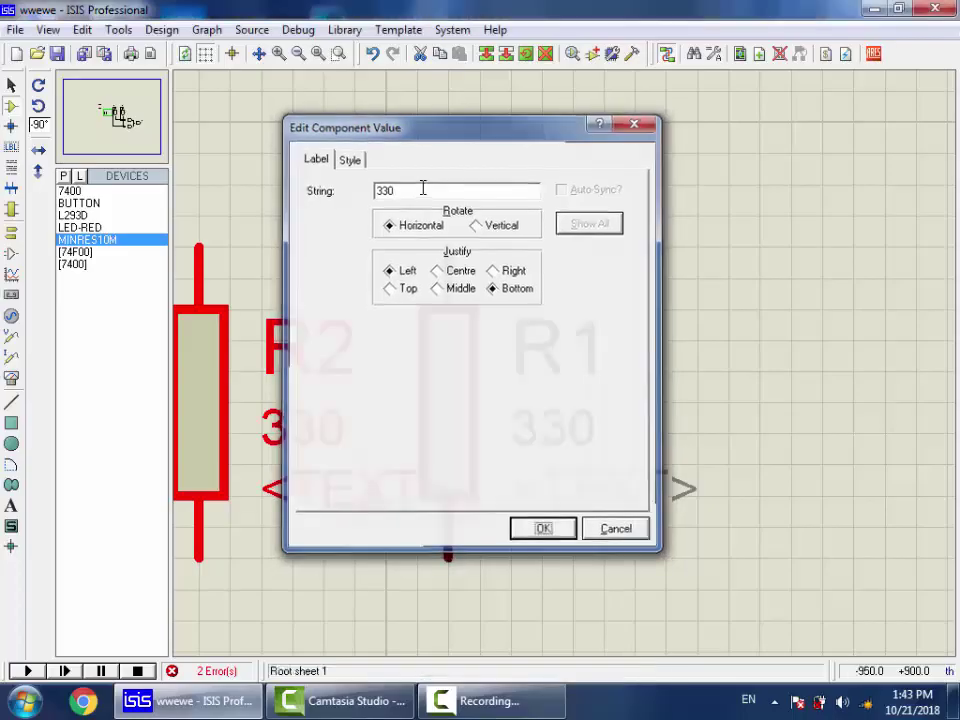
{"action": "scroll", "coordinate": [510, 236], "scroll_direction": "down", "scroll_amount": 3}
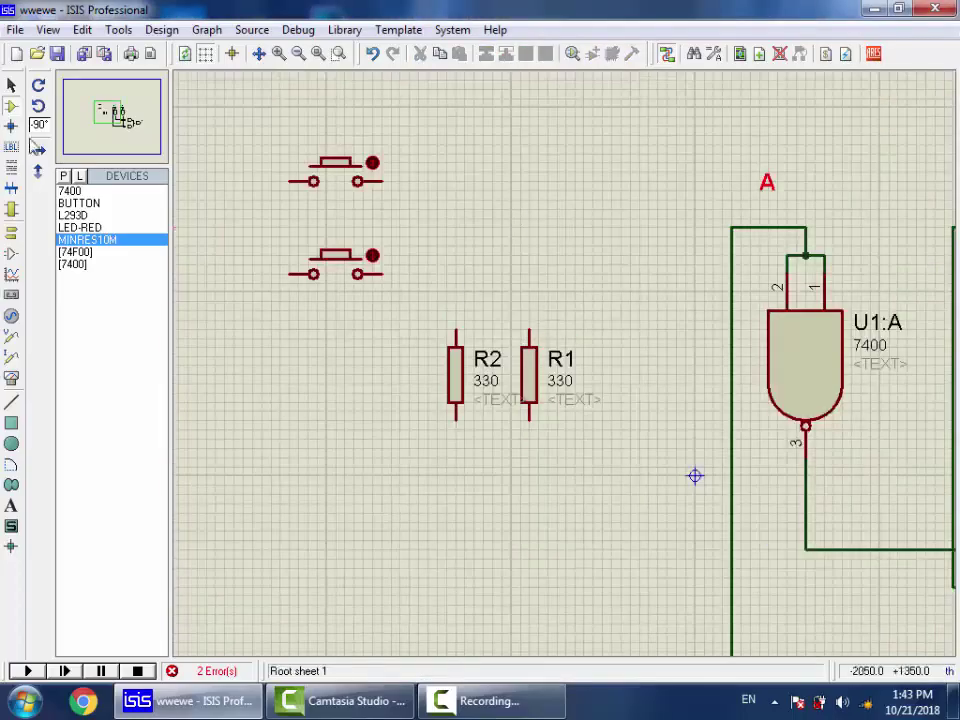
{"action": "left_click", "coordinate": [60, 54]}
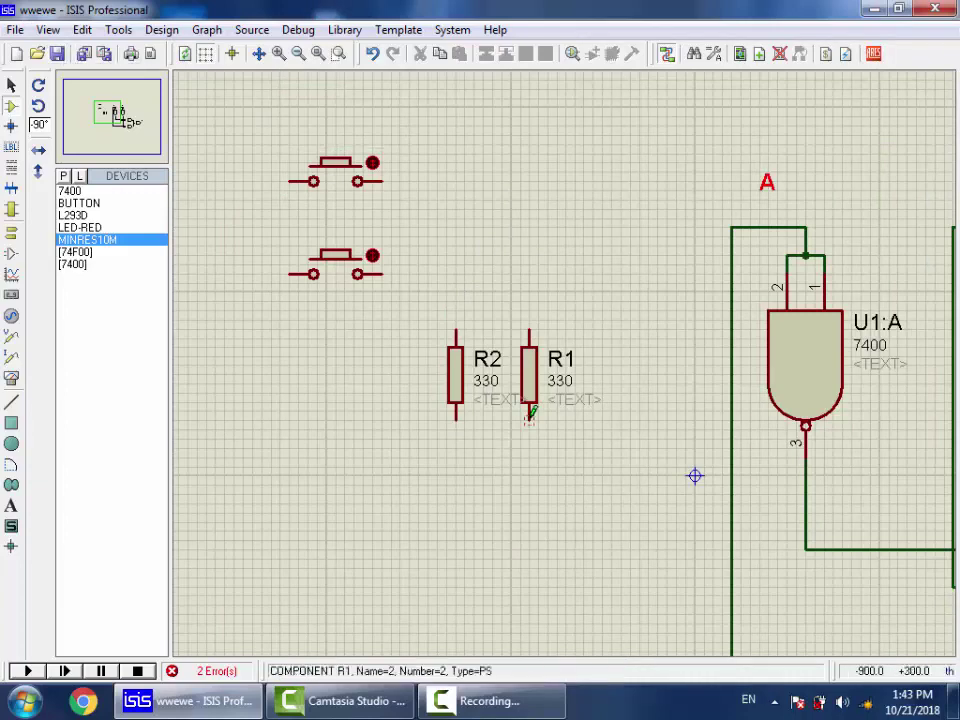
Step: Wire the lower ends of resistors R1 and R2 together
{"action": "scroll", "coordinate": [529, 441], "scroll_direction": "up", "scroll_amount": 2}
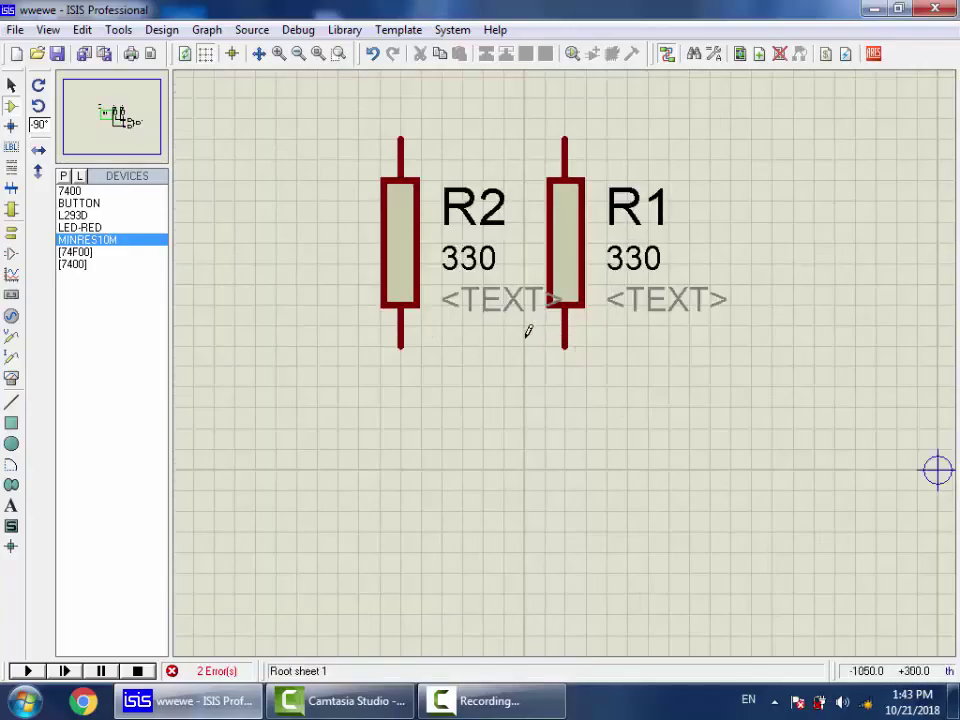
{"action": "left_click", "coordinate": [563, 340]}
{"action": "left_click", "coordinate": [404, 372]}
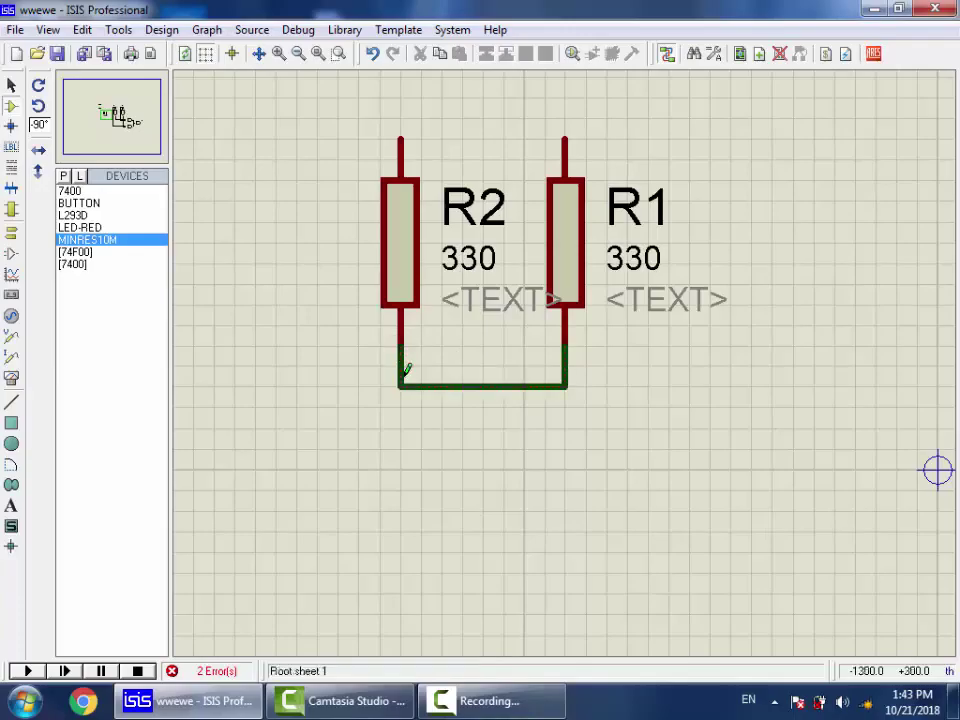
Step: Place a GROUND terminal below the two resistors and wire it to the middle of the wire joining them
{"action": "left_click", "coordinate": [12, 236]}
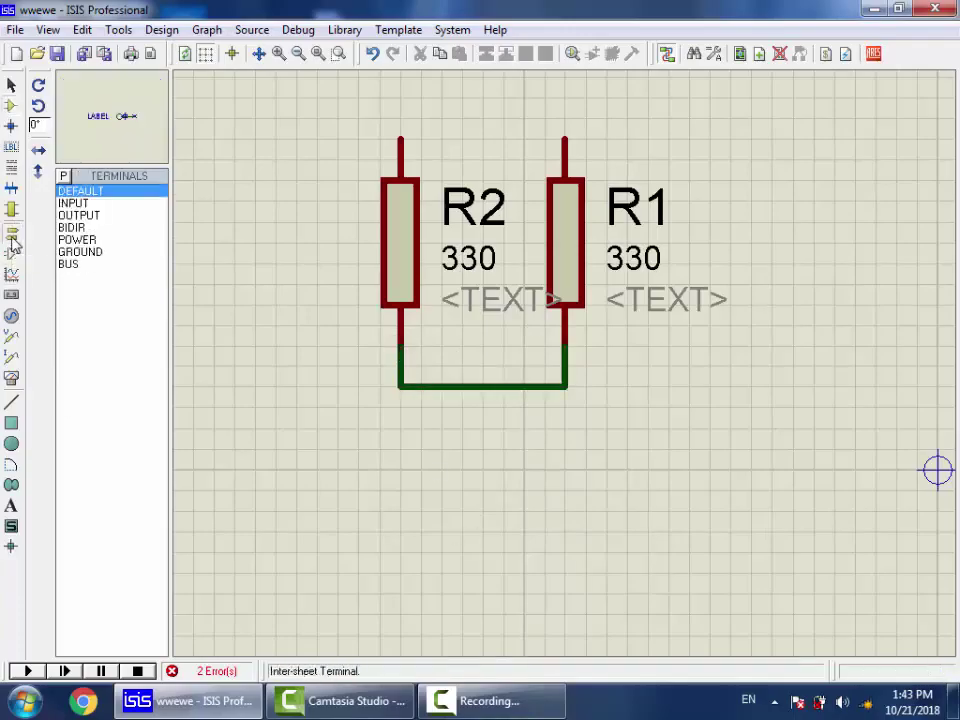
{"action": "left_click", "coordinate": [80, 240]}
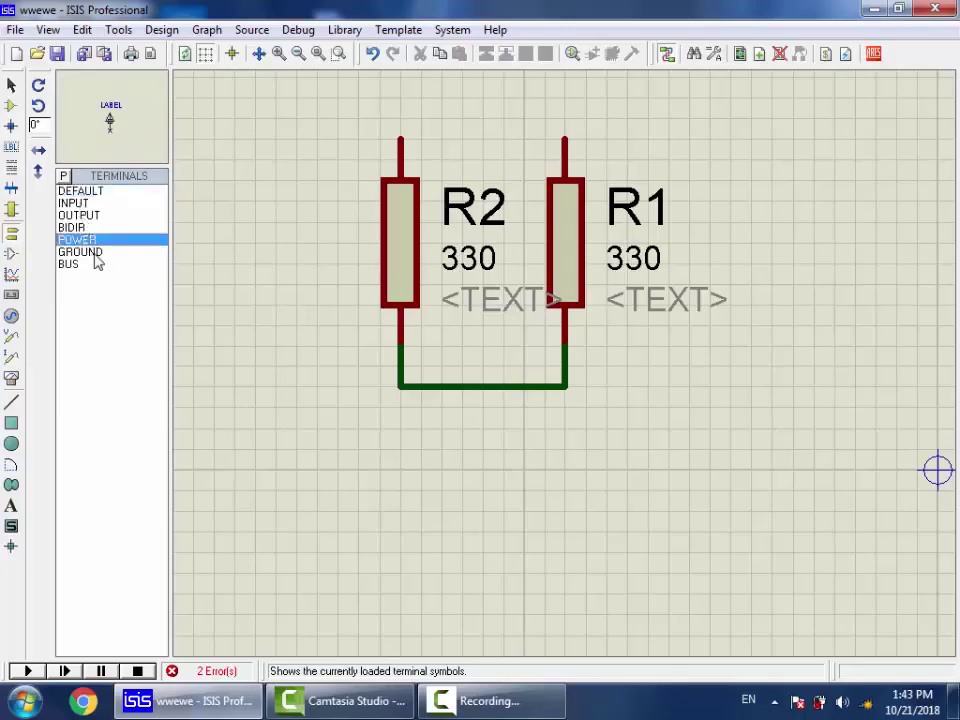
{"action": "left_click", "coordinate": [90, 251]}
{"action": "left_click", "coordinate": [88, 241]}
{"action": "left_click", "coordinate": [88, 251]}
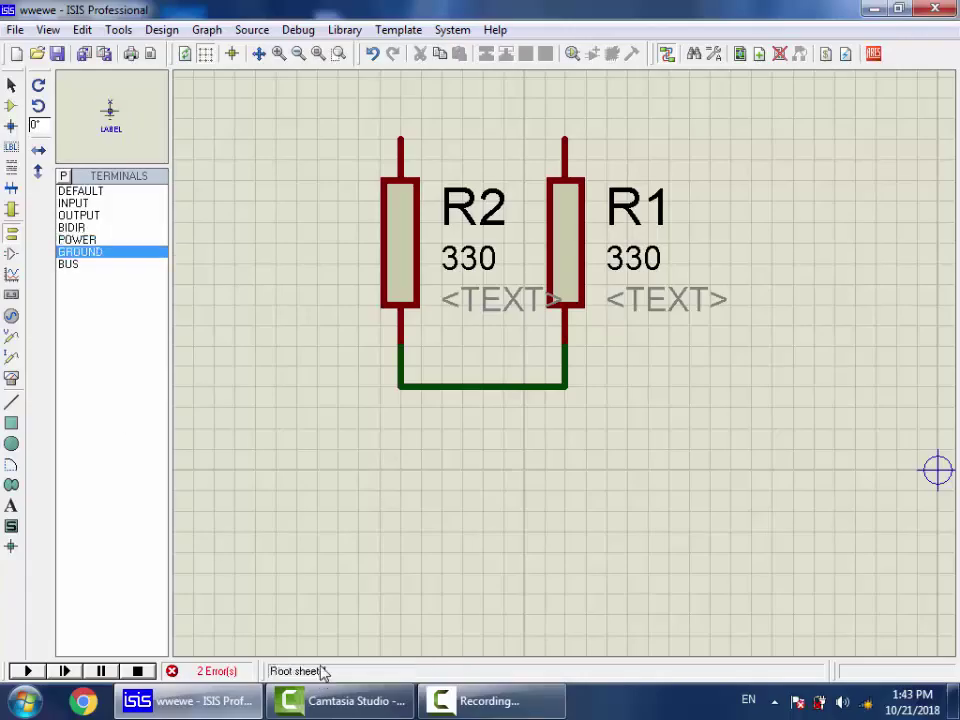
{"action": "left_click", "coordinate": [483, 468]}
{"action": "left_click", "coordinate": [483, 428]}
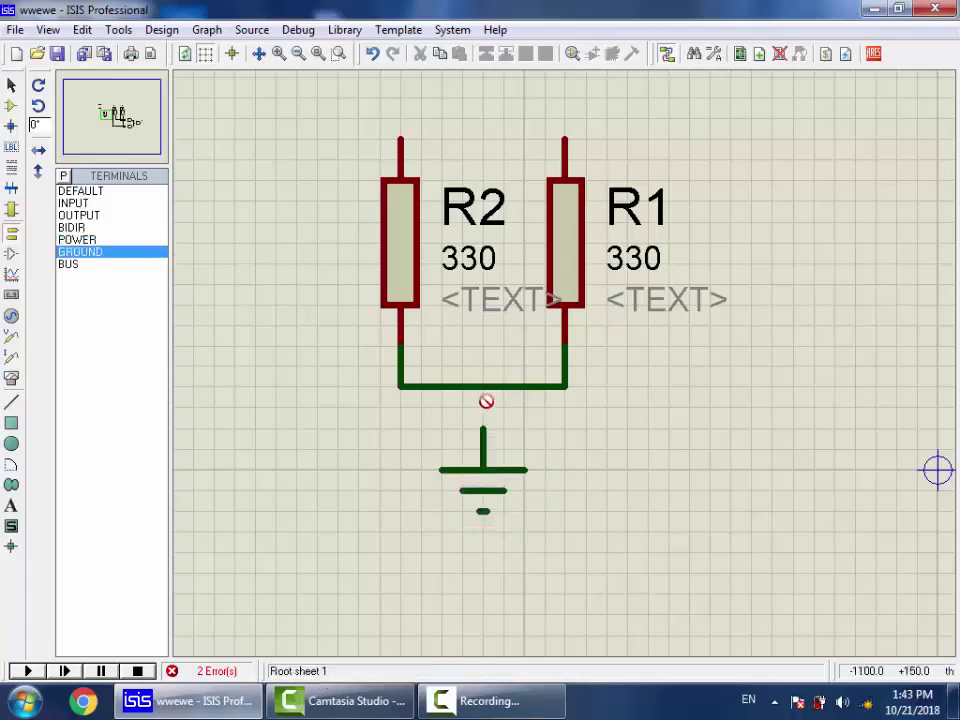
{"action": "left_click", "coordinate": [483, 386]}
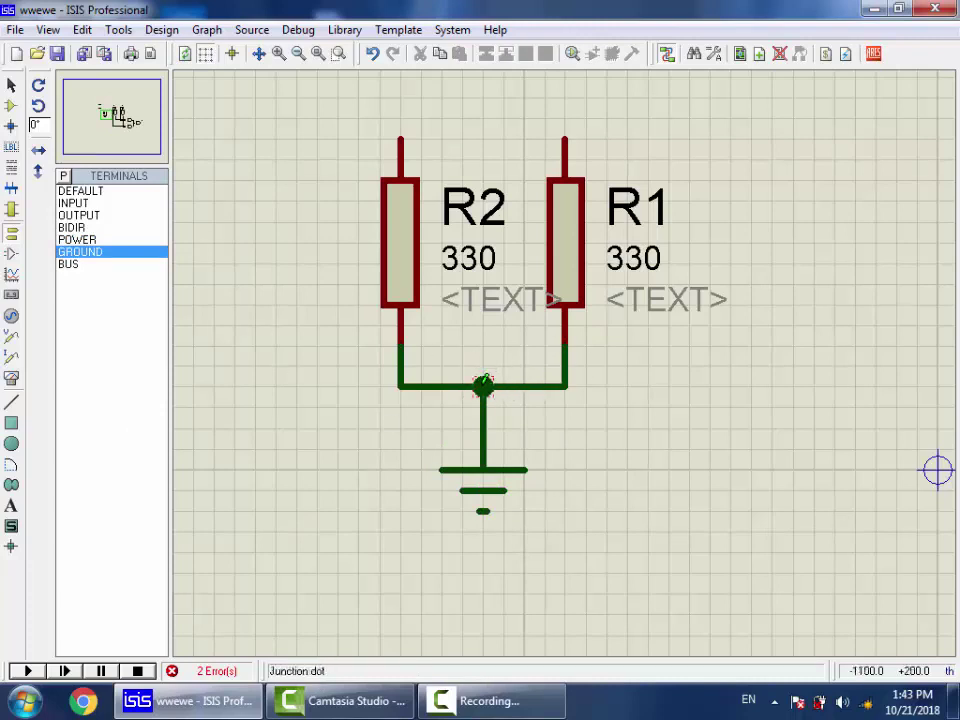
{"action": "right_click", "coordinate": [483, 420]}
{"action": "right_click", "coordinate": [483, 420]}
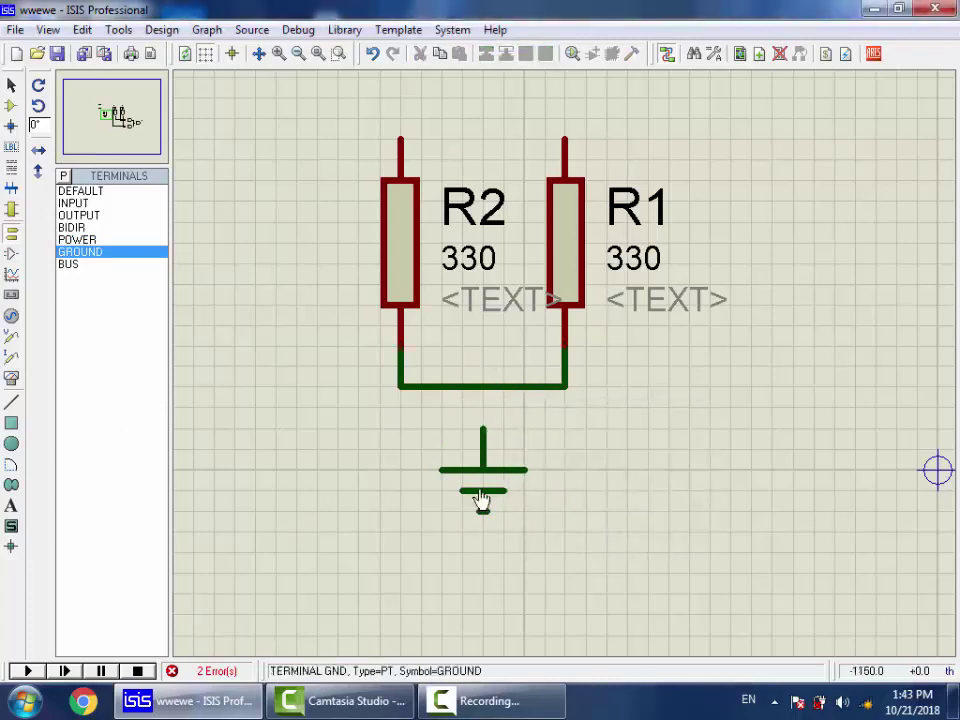
{"action": "left_click_drag", "start_coordinate": [485, 505], "coordinate": [491, 460]}
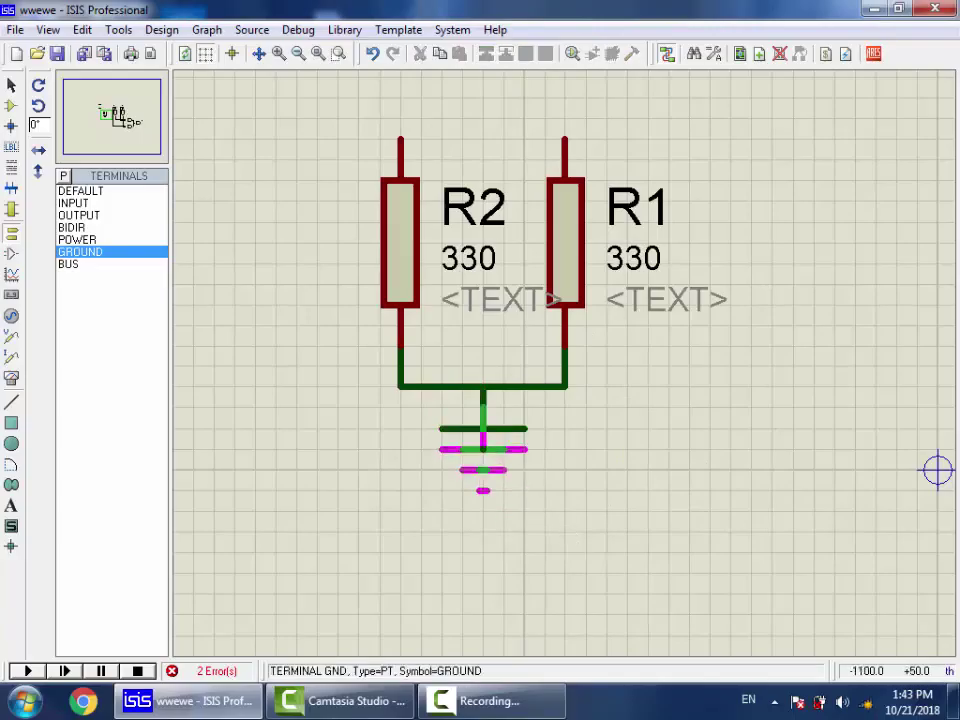
{"action": "left_click", "coordinate": [485, 440]}
{"action": "left_click_drag", "start_coordinate": [485, 440], "coordinate": [505, 540]}
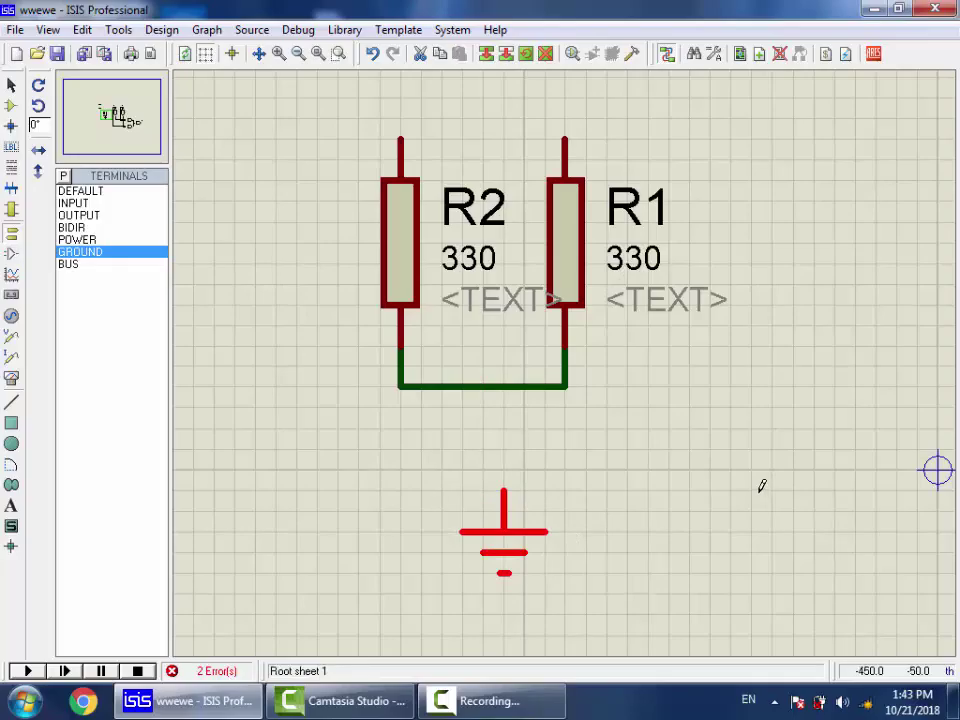
{"action": "key", "text": "ctrl+z"}
{"action": "key", "text": "ctrl+z"}
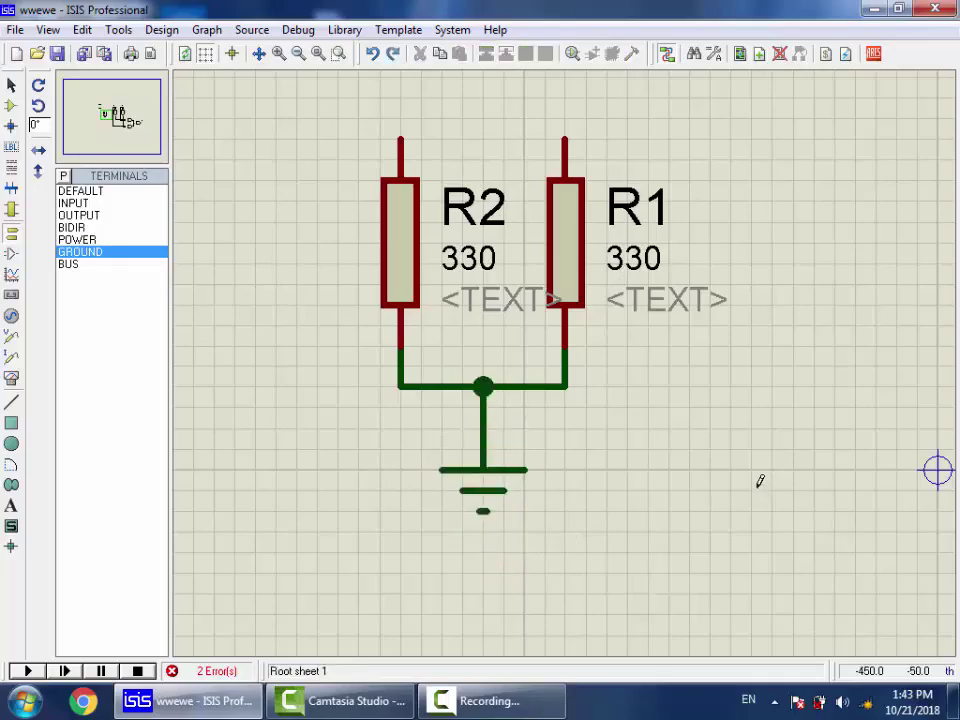
Step: Wire the upper end of R2 to the lower button and the upper end of R1 to the upper button
{"action": "scroll", "coordinate": [698, 434], "scroll_direction": "down", "scroll_amount": 2}
{"action": "scroll", "coordinate": [660, 304], "scroll_direction": "up", "scroll_amount": 1}
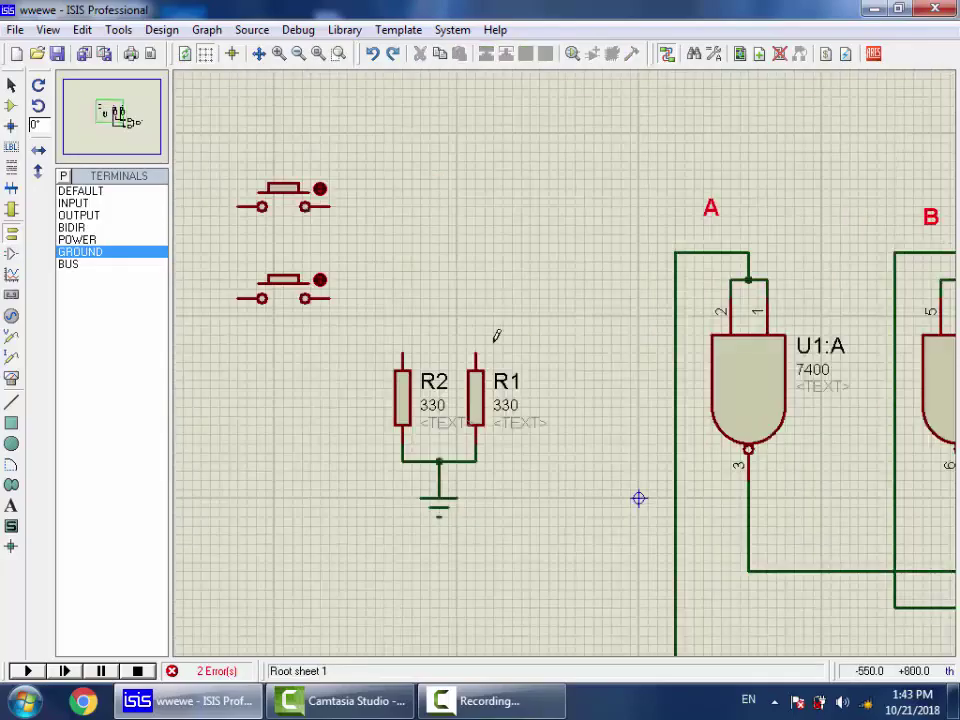
{"action": "scroll", "coordinate": [497, 336], "scroll_direction": "up", "scroll_amount": 1}
{"action": "left_click", "coordinate": [427, 425]}
{"action": "left_click", "coordinate": [319, 347]}
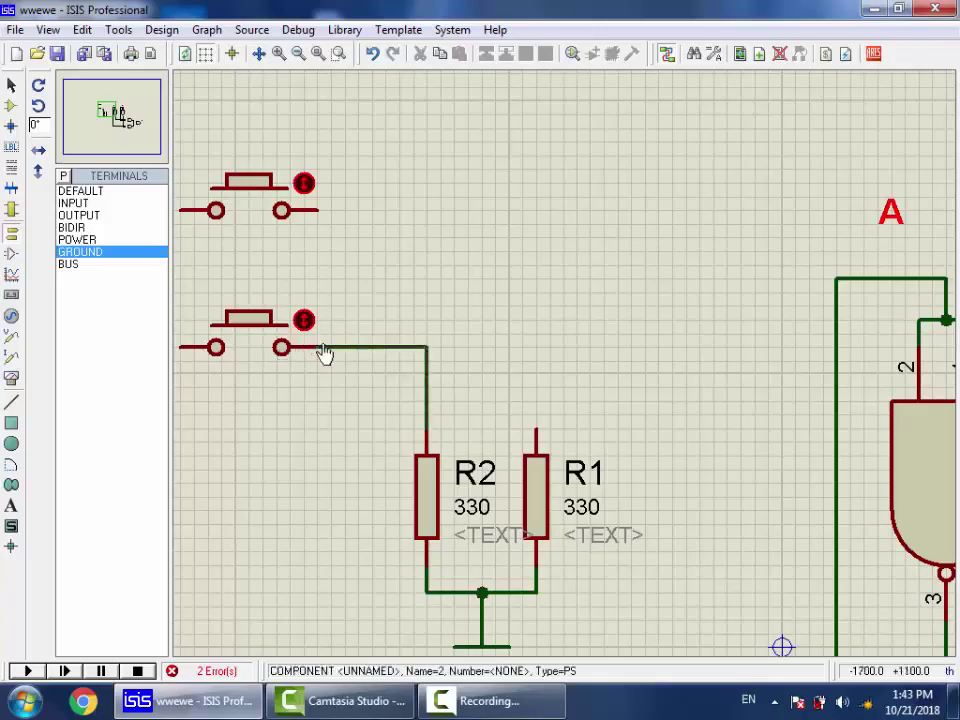
{"action": "left_click", "coordinate": [536, 432]}
{"action": "left_click", "coordinate": [318, 210]}
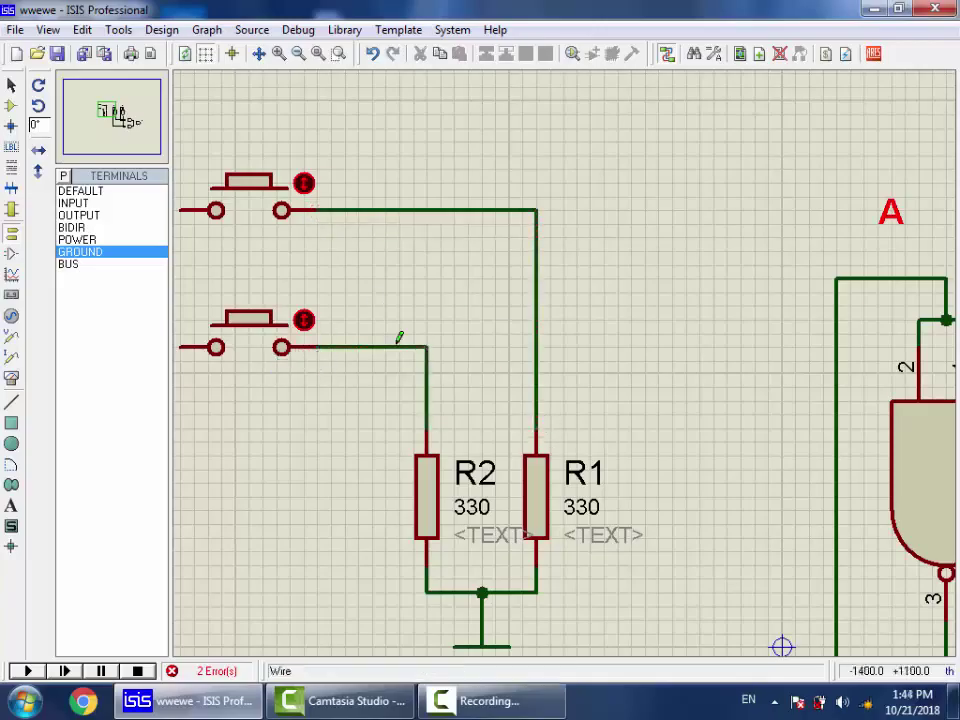
Step: Wire together the free pins of the two buttons on the side away from the resistors
{"action": "scroll", "coordinate": [371, 268], "scroll_direction": "down", "scroll_amount": 1}
{"action": "scroll", "coordinate": [371, 268], "scroll_direction": "up", "scroll_amount": 1}
{"action": "left_click", "coordinate": [513, 376]}
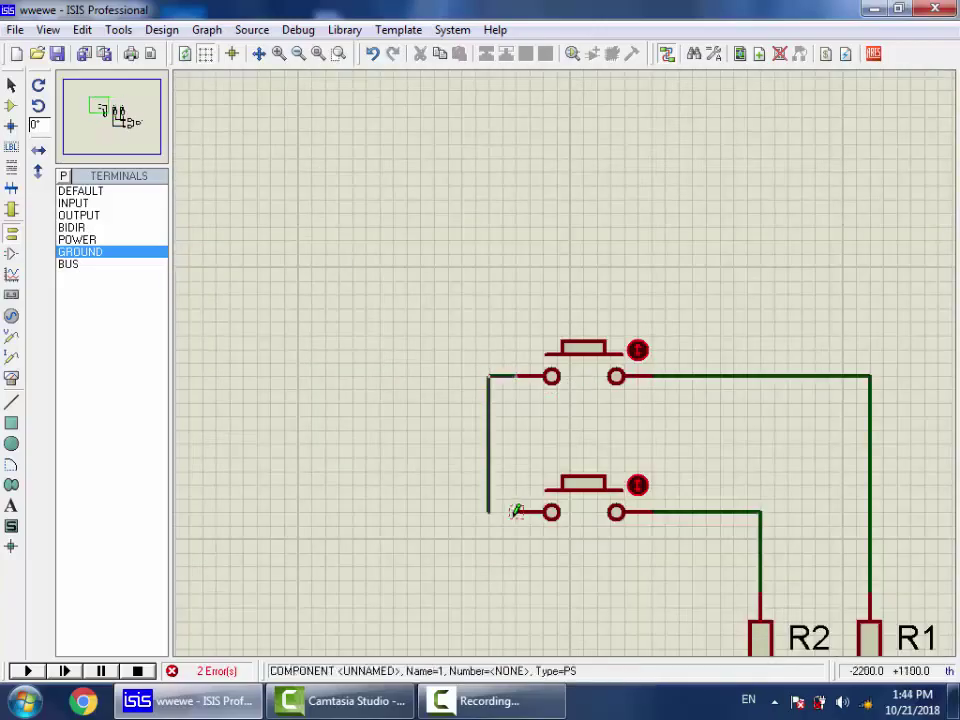
{"action": "left_click", "coordinate": [514, 511]}
Step: Place a POWER terminal above the wire joining the two buttons and connect it to that wire
{"action": "left_click", "coordinate": [78, 240]}
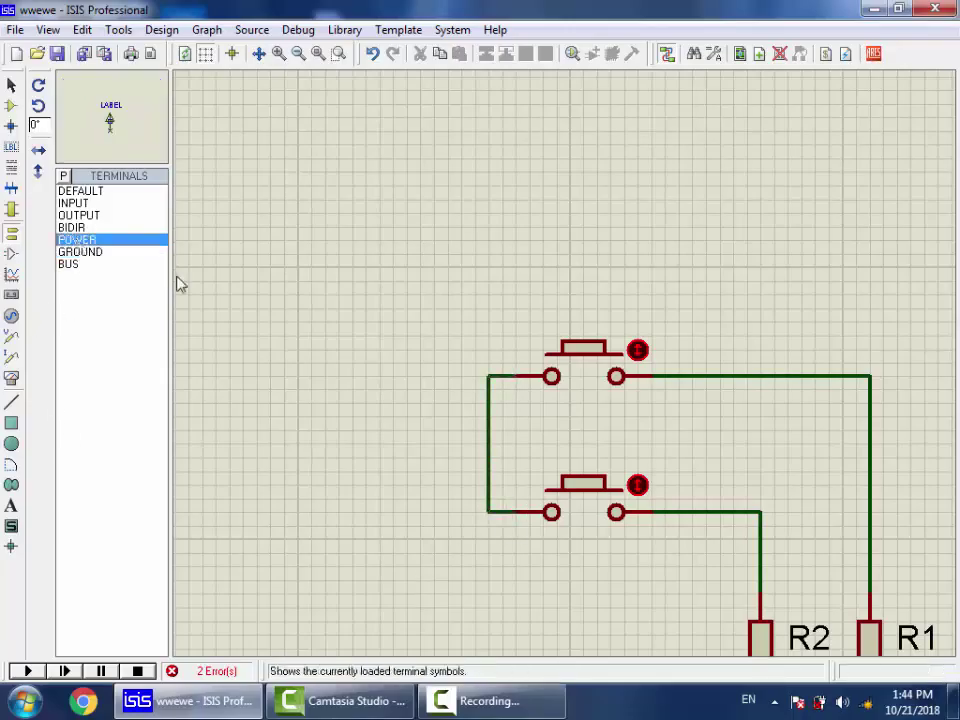
{"action": "left_click", "coordinate": [489, 336]}
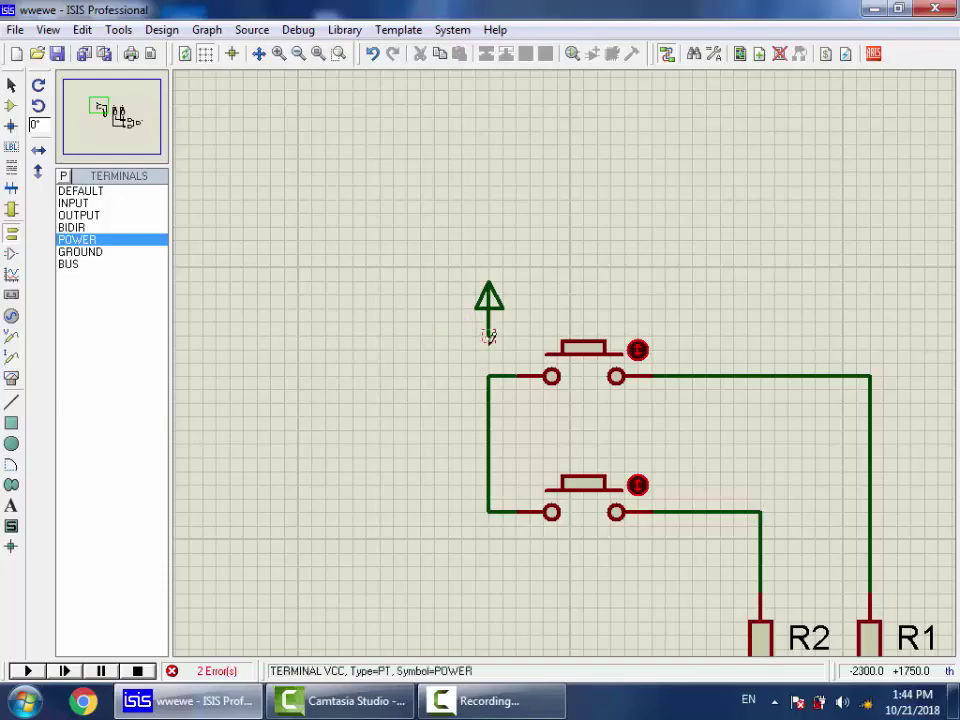
{"action": "left_click", "coordinate": [489, 336]}
{"action": "left_click", "coordinate": [489, 376]}
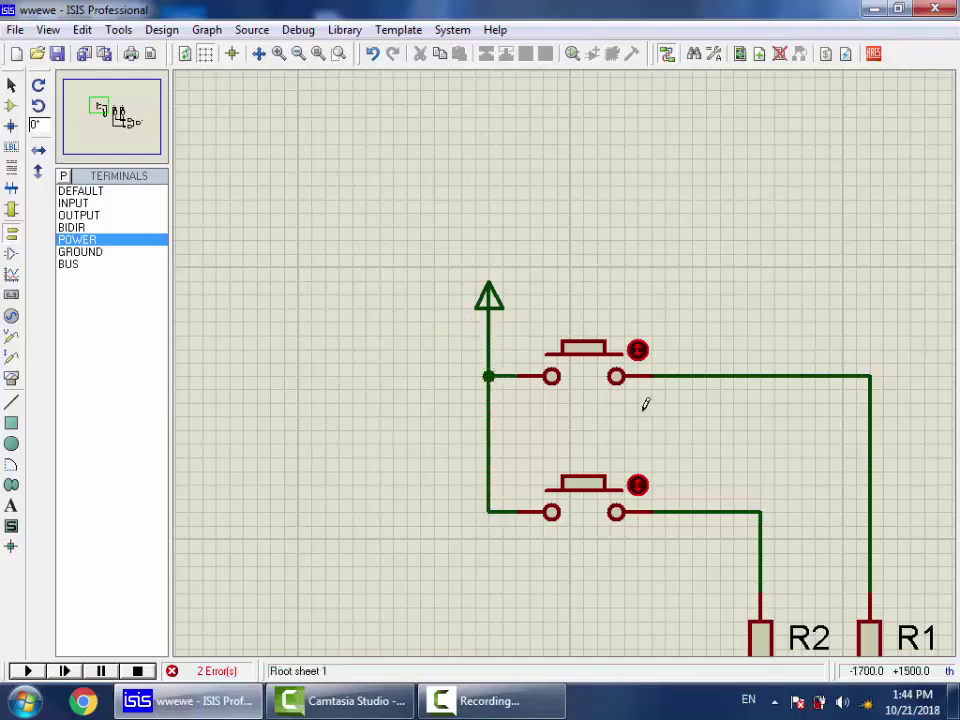
Step: Wire the junction of the lower button and R2 to the input A line of gate U1:A
{"action": "scroll", "coordinate": [804, 467], "scroll_direction": "down", "scroll_amount": 3}
{"action": "scroll", "coordinate": [395, 268], "scroll_direction": "up", "scroll_amount": 1}
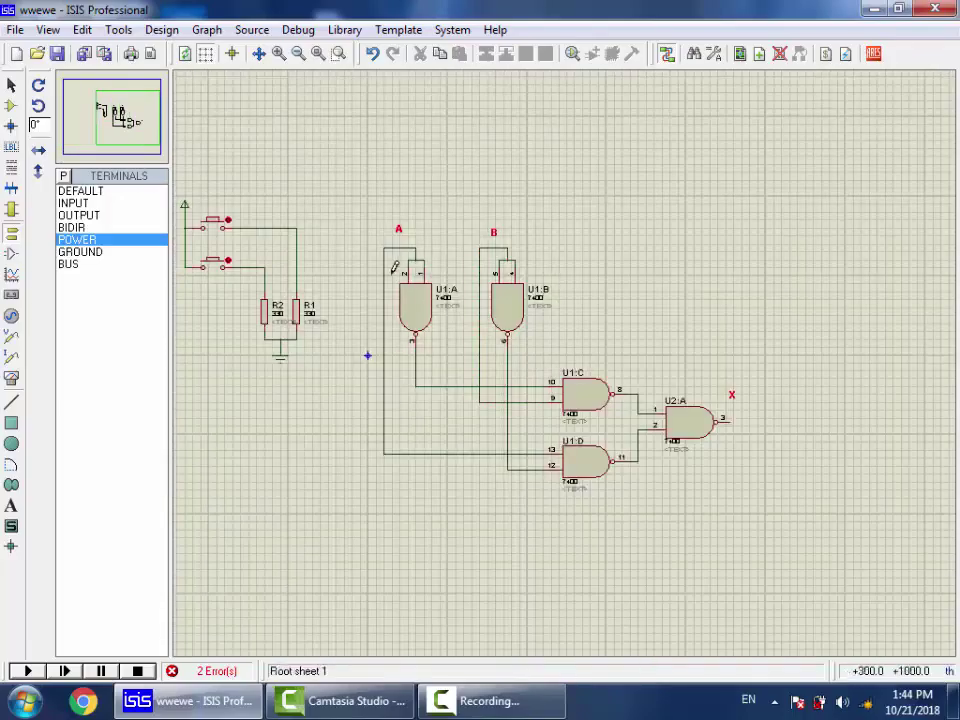
{"action": "scroll", "coordinate": [367, 355], "scroll_direction": "up", "scroll_amount": 2}
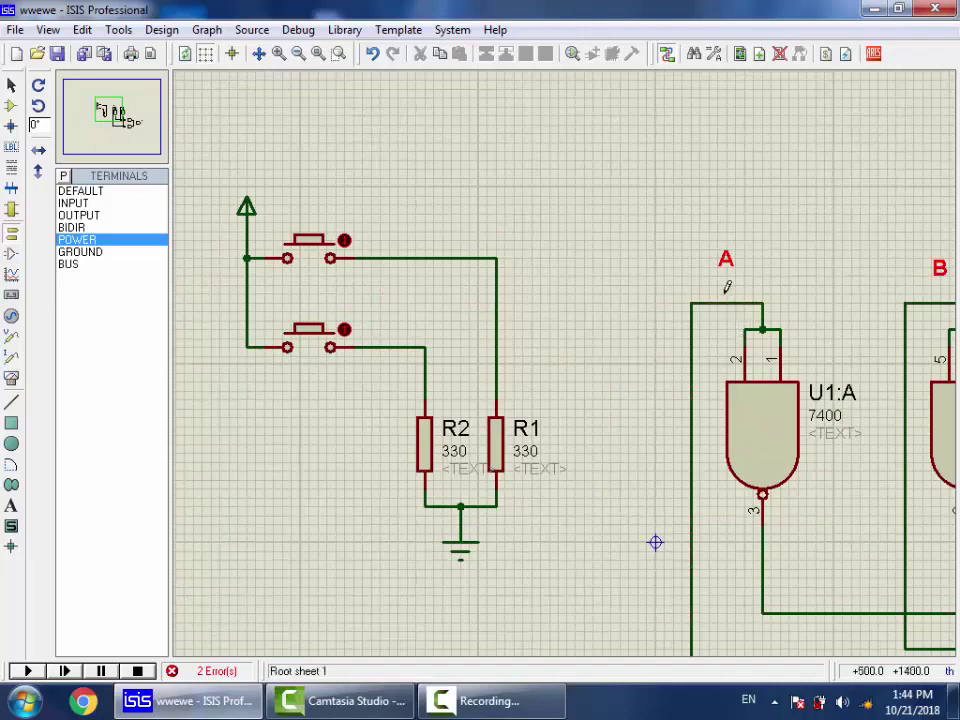
{"action": "left_click", "coordinate": [428, 345]}
{"action": "left_click", "coordinate": [691, 347]}
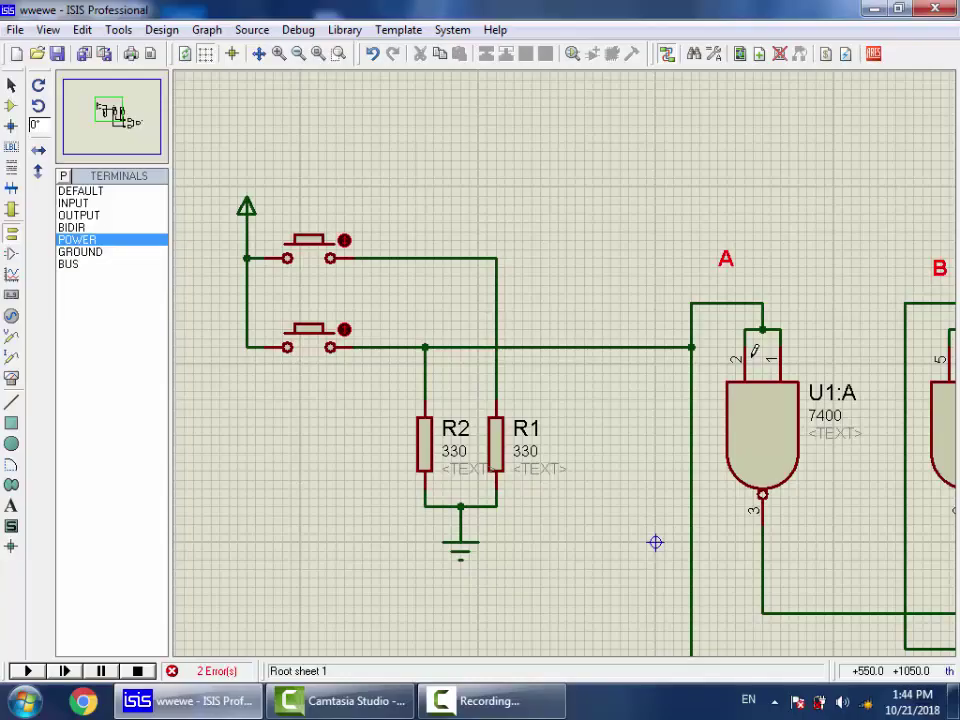
Step: Wire the junction of the upper button and R1 over the label A to the input B line of gate U1:B
{"action": "left_click", "coordinate": [496, 258]}
{"action": "left_click", "coordinate": [903, 213]}
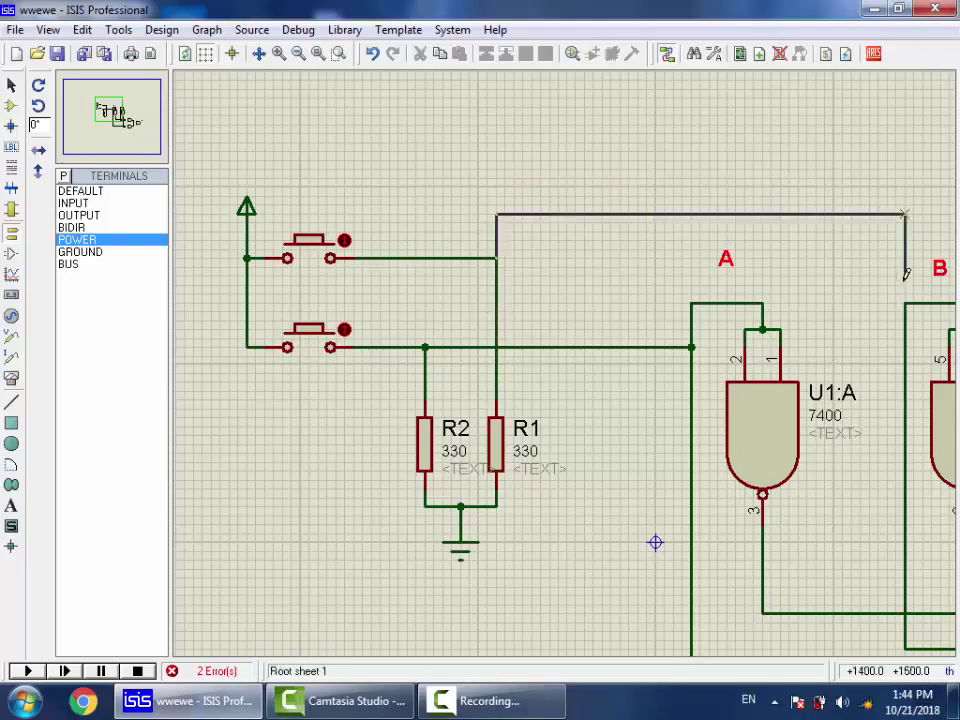
{"action": "left_click", "coordinate": [907, 300]}
{"action": "scroll", "coordinate": [836, 515], "scroll_direction": "down", "scroll_amount": 3}
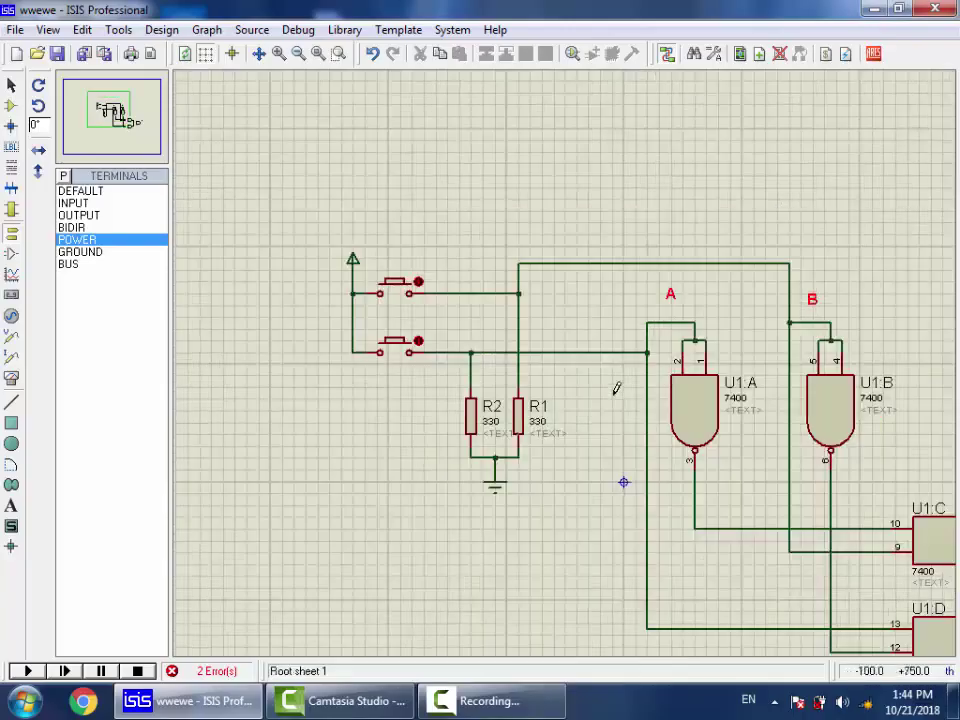
Step: Place a horizontal MINRES10M resistor in line with output pin 3 of gate U2:A, near the label X
{"action": "scroll", "coordinate": [341, 375], "scroll_direction": "up", "scroll_amount": 1}
{"action": "scroll", "coordinate": [466, 476], "scroll_direction": "up", "scroll_amount": 1}
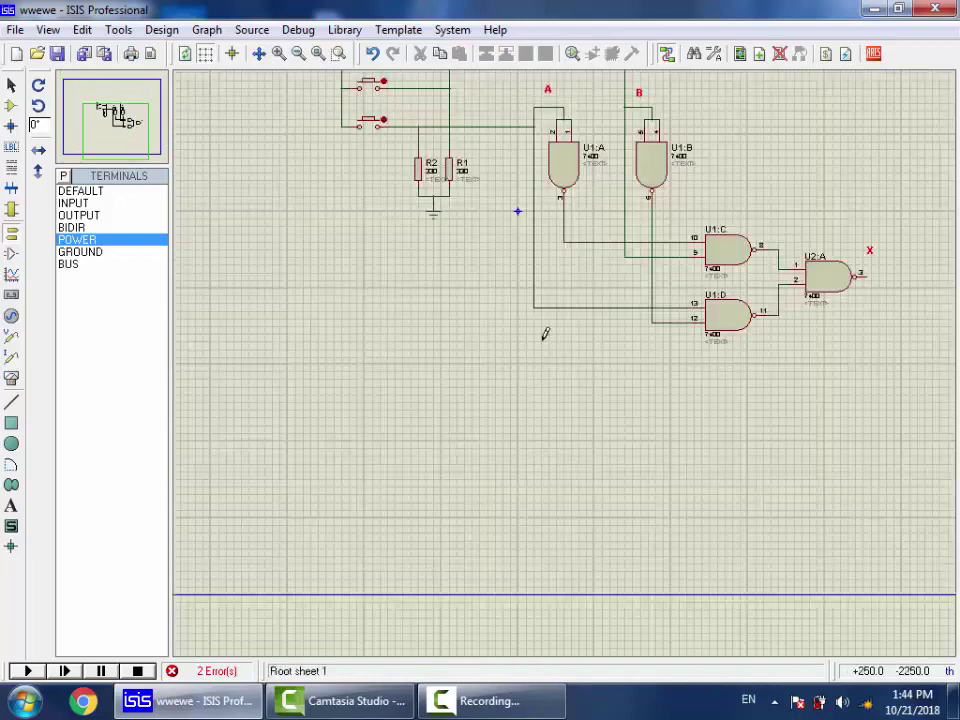
{"action": "scroll", "coordinate": [544, 328], "scroll_direction": "down", "scroll_amount": 1}
{"action": "scroll", "coordinate": [628, 242], "scroll_direction": "up", "scroll_amount": 3}
{"action": "scroll", "coordinate": [437, 236], "scroll_direction": "up", "scroll_amount": 1}
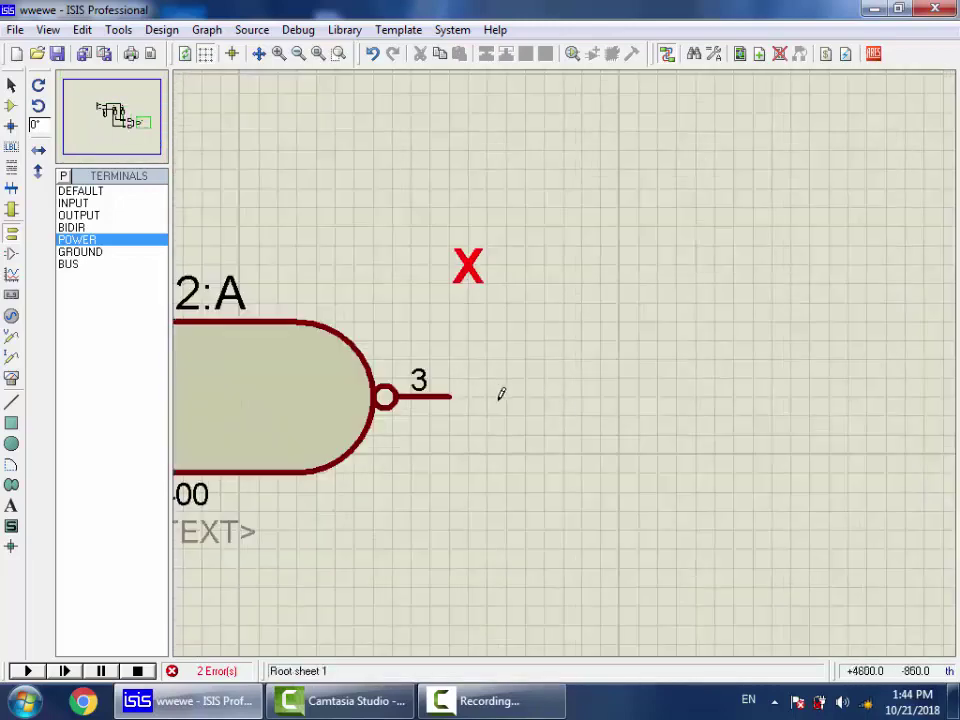
{"action": "left_click", "coordinate": [12, 106]}
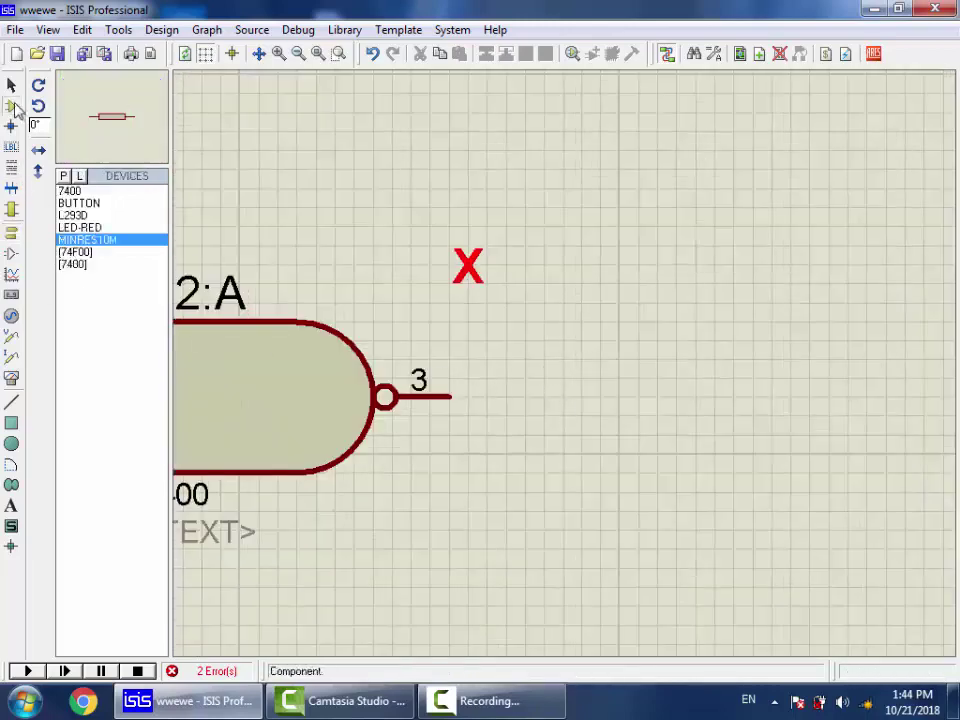
{"action": "left_click", "coordinate": [88, 217]}
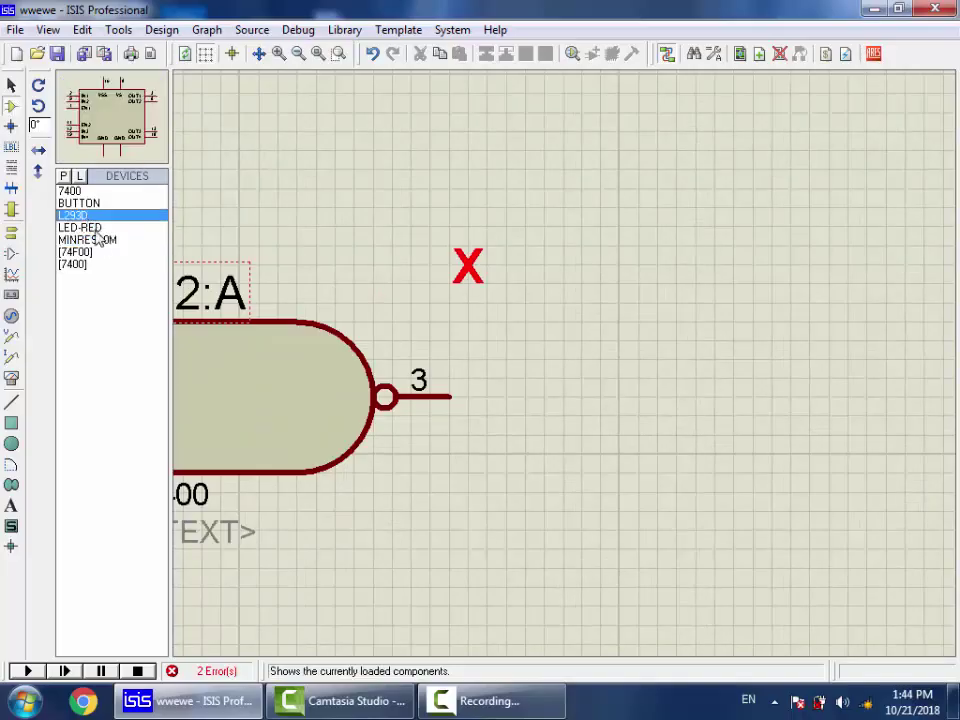
{"action": "left_click", "coordinate": [98, 241]}
{"action": "left_click", "coordinate": [637, 395]}
{"action": "left_click", "coordinate": [619, 396]}
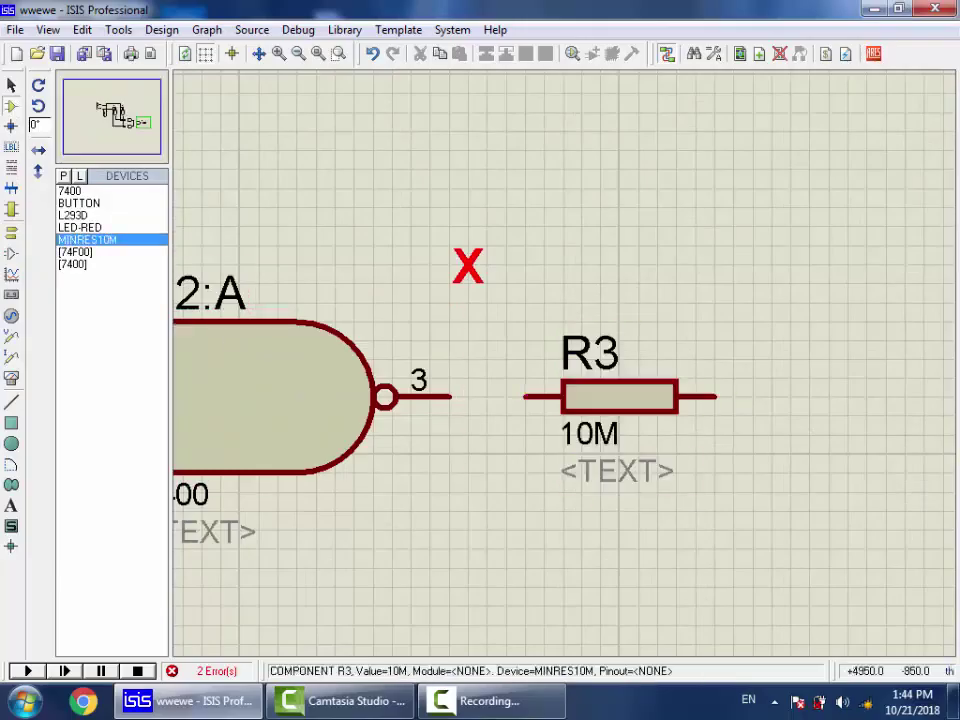
Step: Place a LED-RED below and to the right of R3, and wire gate U2:A's output pin 3 through R3 to the LED's upper pin
{"action": "left_click", "coordinate": [80, 228]}
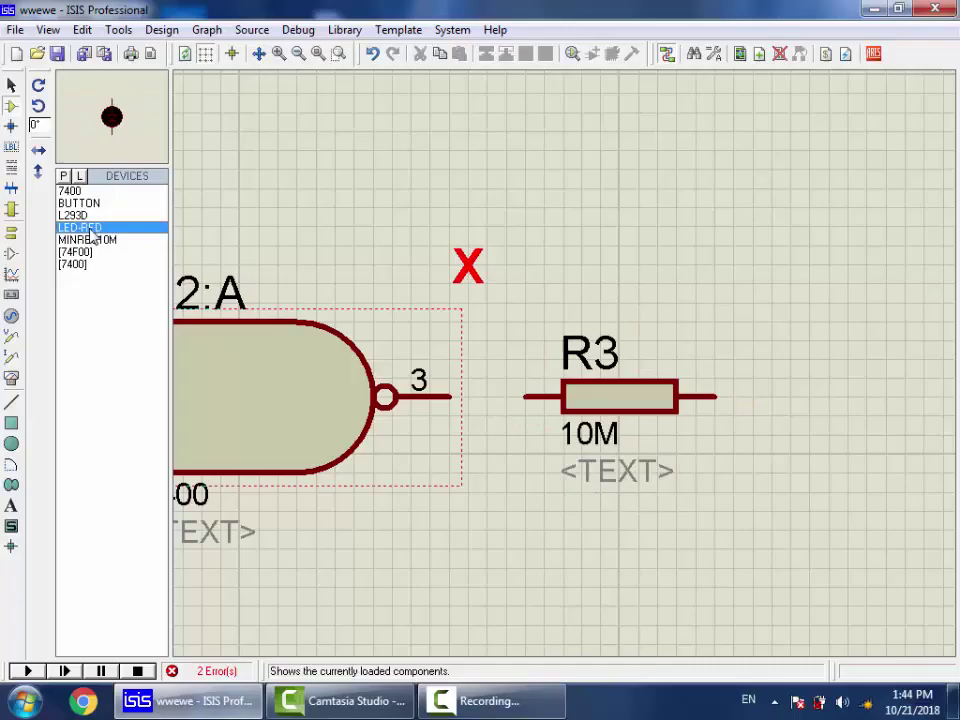
{"action": "left_click", "coordinate": [848, 470]}
{"action": "left_click", "coordinate": [828, 510]}
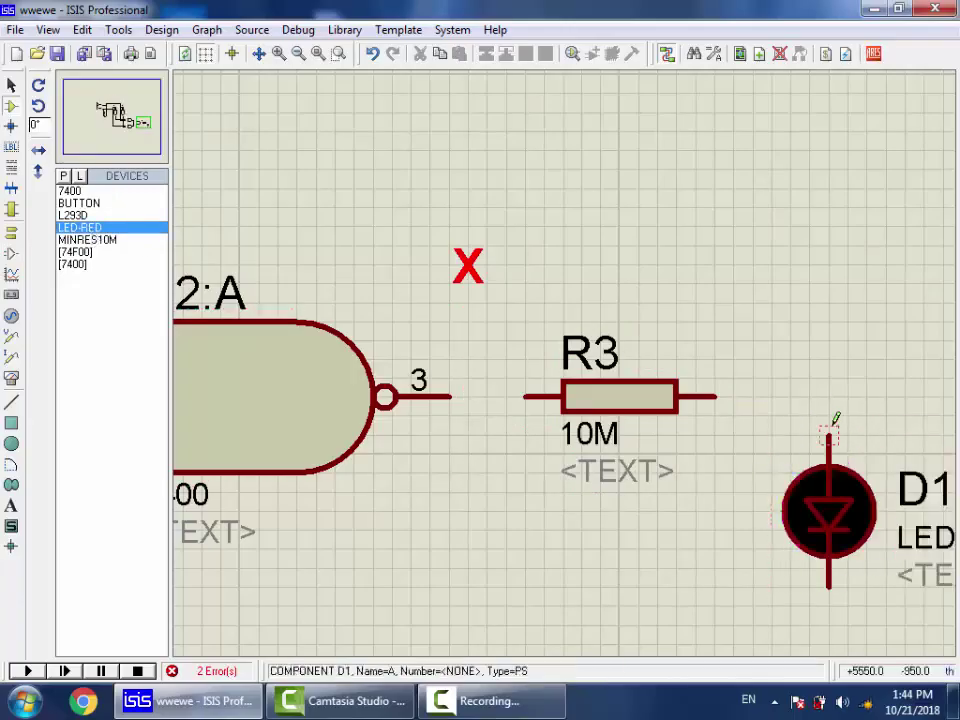
{"action": "left_click", "coordinate": [525, 397]}
{"action": "left_click", "coordinate": [716, 397]}
{"action": "left_click", "coordinate": [829, 436]}
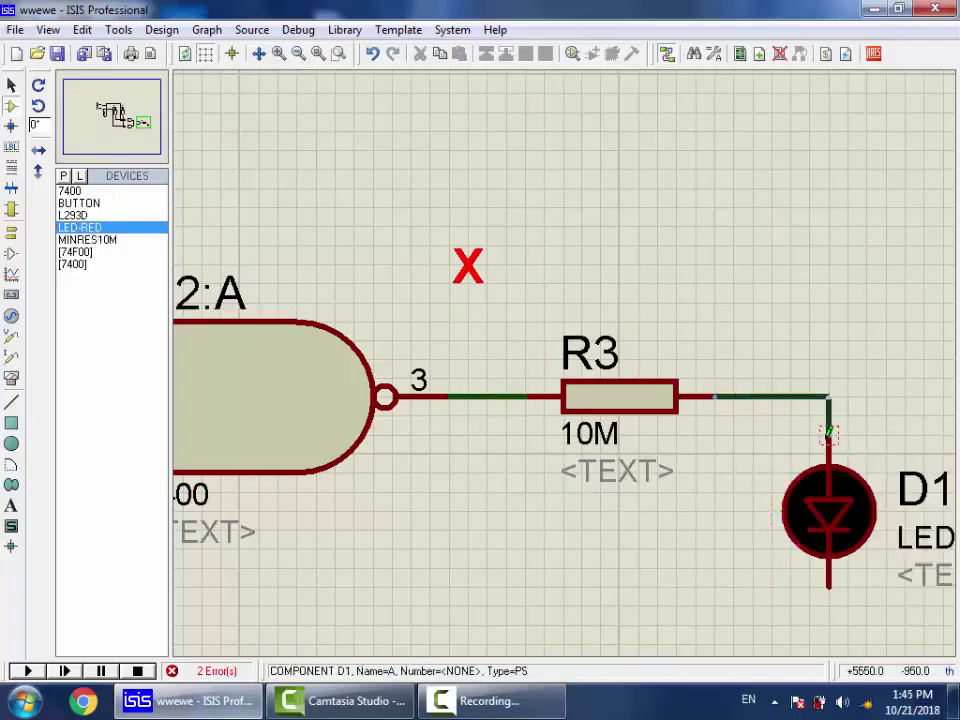
Step: Place a GROUND terminal directly below LED D1 and connect it to the LED's lower pin
{"action": "scroll", "coordinate": [880, 616], "scroll_direction": "down", "scroll_amount": 1}
{"action": "scroll", "coordinate": [880, 616], "scroll_direction": "up", "scroll_amount": 2}
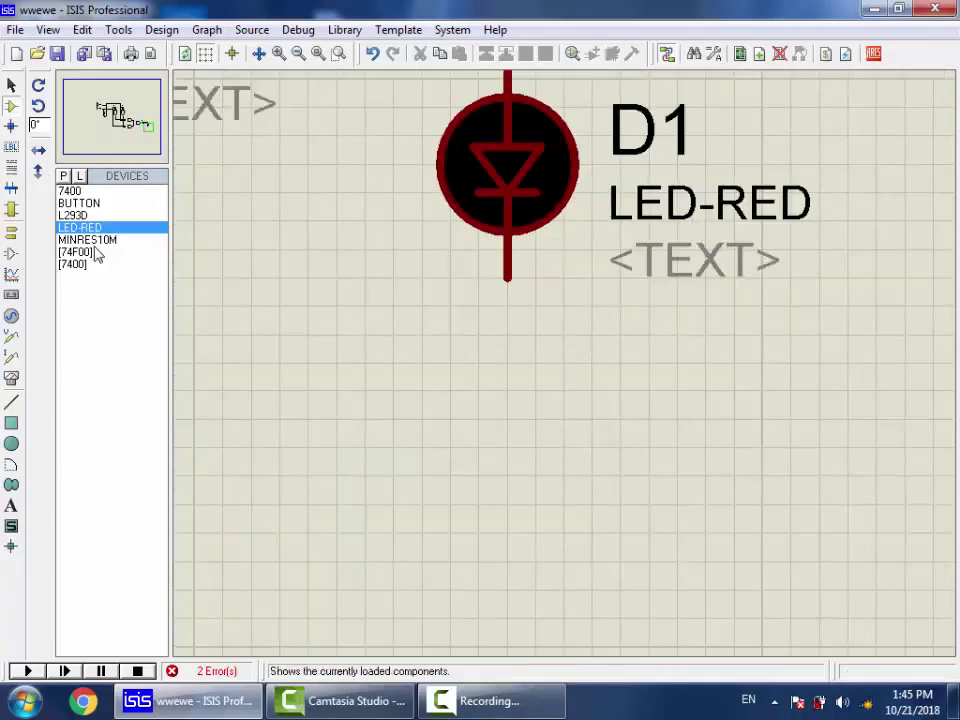
{"action": "left_click", "coordinate": [12, 233]}
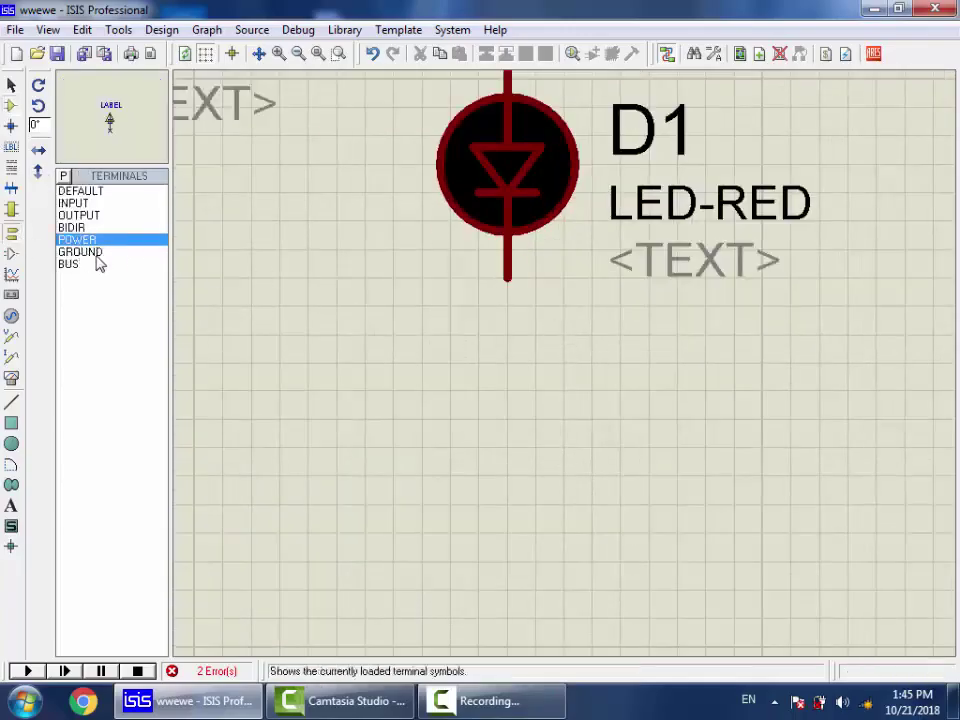
{"action": "left_click", "coordinate": [82, 252]}
{"action": "left_click", "coordinate": [508, 369]}
{"action": "left_click", "coordinate": [508, 369]}
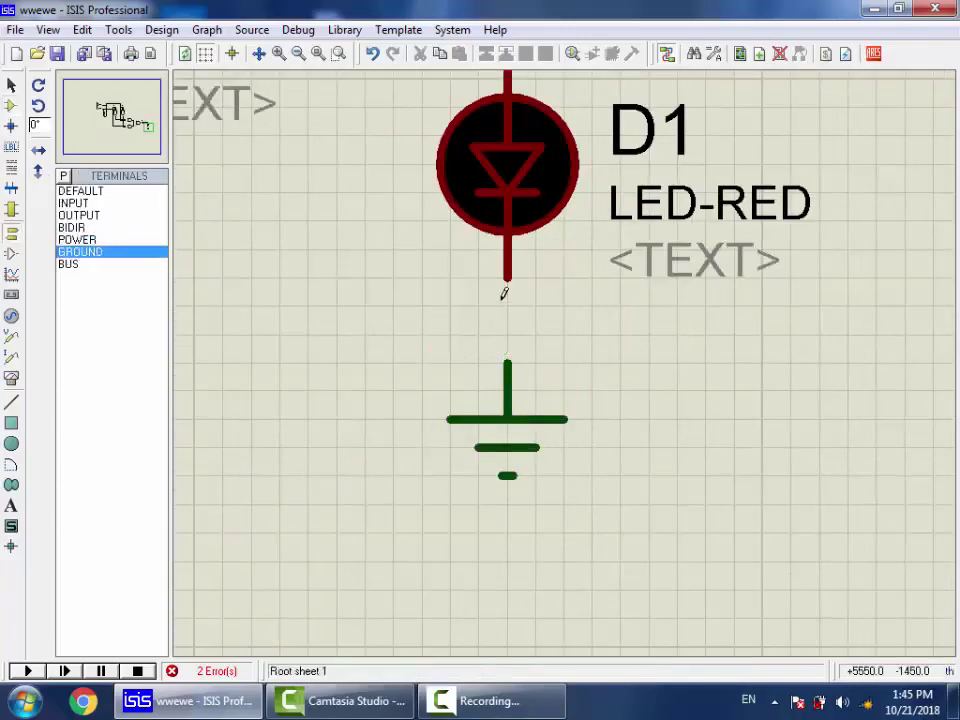
{"action": "left_click", "coordinate": [506, 280]}
Step: Set the value of resistor R3 to 330
{"action": "scroll", "coordinate": [471, 336], "scroll_direction": "down", "scroll_amount": 2}
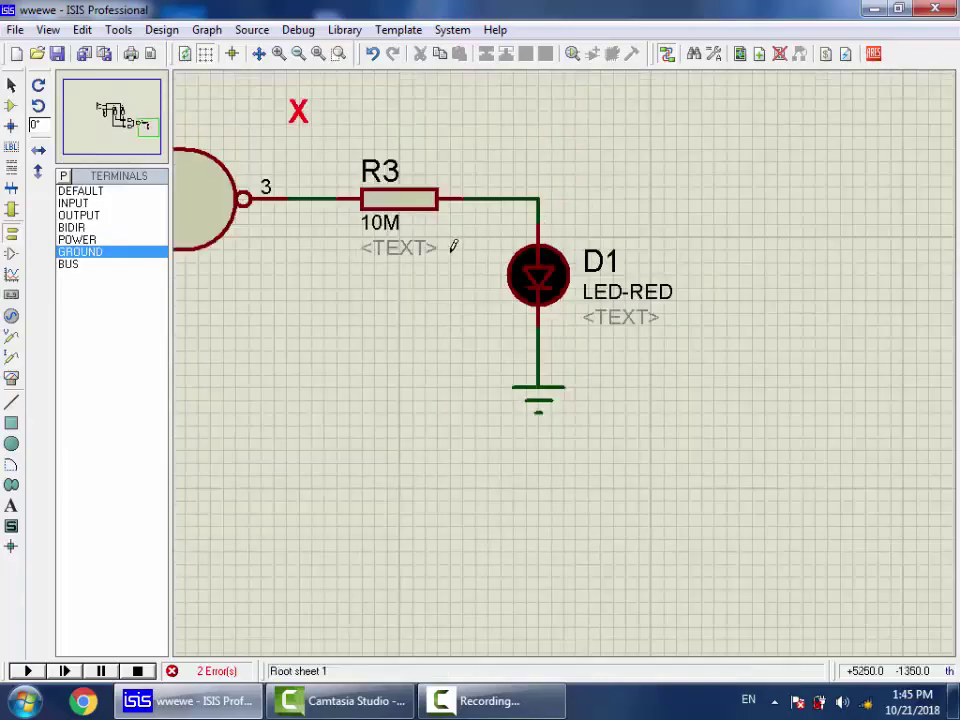
{"action": "scroll", "coordinate": [476, 184], "scroll_direction": "down", "scroll_amount": 1}
{"action": "scroll", "coordinate": [662, 456], "scroll_direction": "up", "scroll_amount": 1}
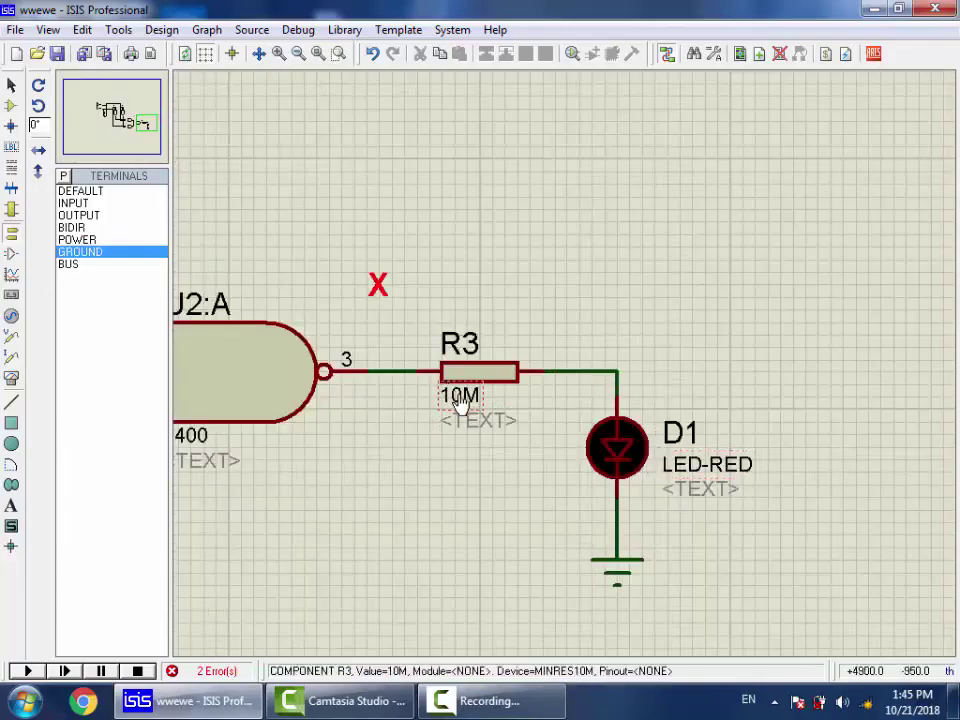
{"action": "scroll", "coordinate": [460, 400], "scroll_direction": "up", "scroll_amount": 1}
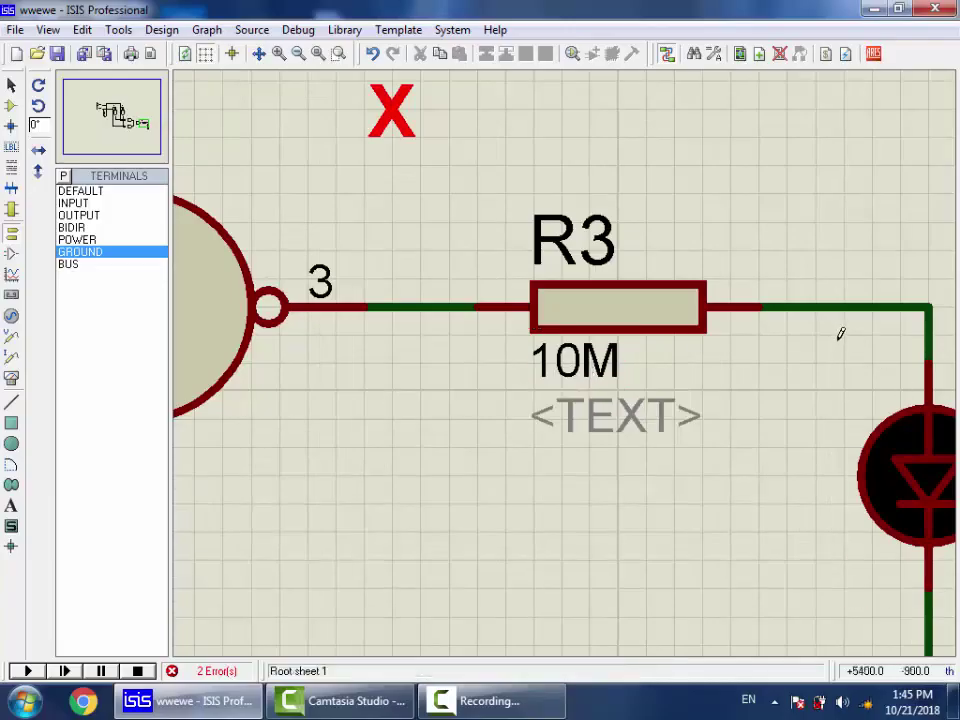
{"action": "double_click", "coordinate": [602, 386]}
{"action": "type", "text": "30"}
{"action": "key", "text": "Return"}
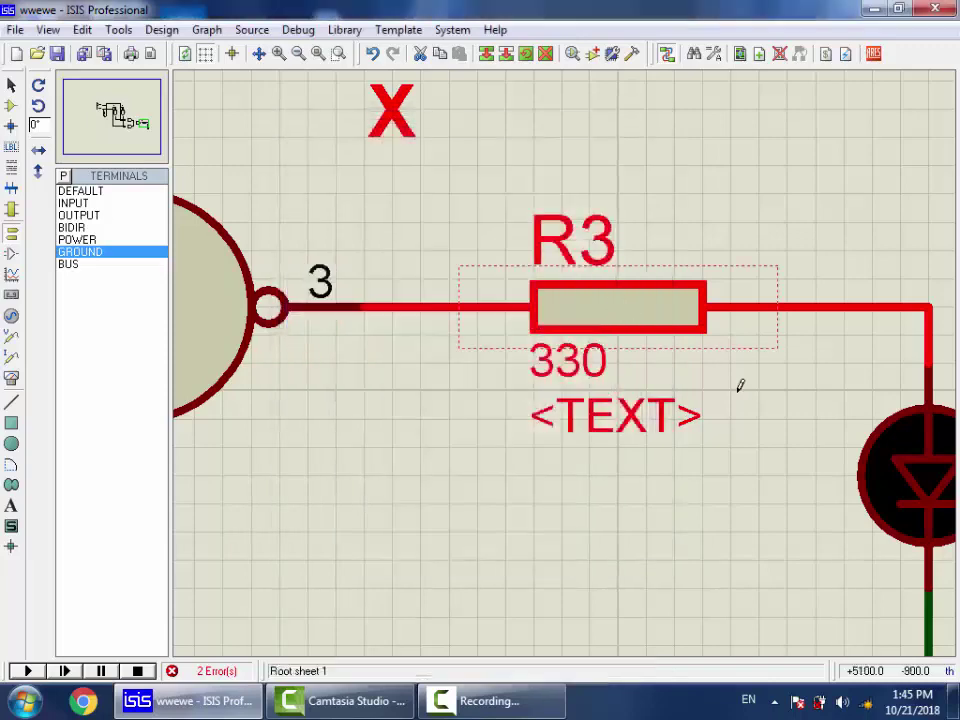
{"action": "left_click", "coordinate": [703, 529]}
Step: Move the label X to just above LED D1
{"action": "scroll", "coordinate": [369, 239], "scroll_direction": "down", "scroll_amount": 2}
{"action": "scroll", "coordinate": [521, 381], "scroll_direction": "down", "scroll_amount": 1}
{"action": "mouse_move", "coordinate": [562, 279]}
{"action": "left_mouse_down"}
{"action": "mouse_move", "coordinate": [501, 341]}
{"action": "mouse_move", "coordinate": [624, 335]}
{"action": "left_mouse_up"}
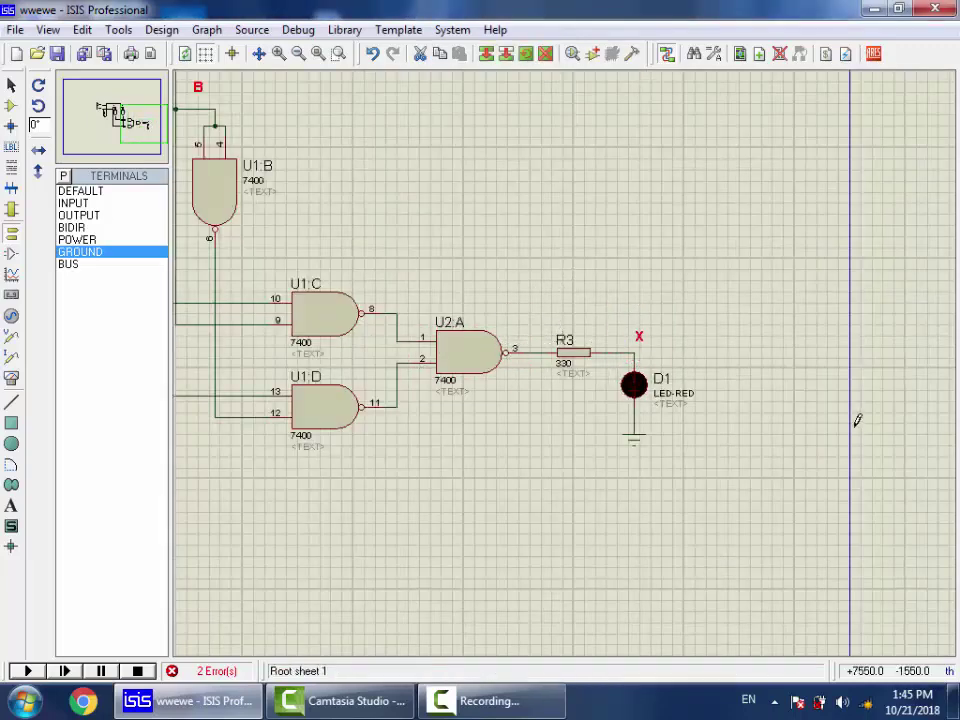
Step: Move the label A beside the lower button and the label B beside the upper button, both left of the power line
{"action": "scroll", "coordinate": [362, 150], "scroll_direction": "down", "scroll_amount": 1}
{"action": "scroll", "coordinate": [270, 233], "scroll_direction": "down", "scroll_amount": 1}
{"action": "scroll", "coordinate": [269, 233], "scroll_direction": "up", "scroll_amount": 1}
{"action": "scroll", "coordinate": [739, 264], "scroll_direction": "up", "scroll_amount": 1}
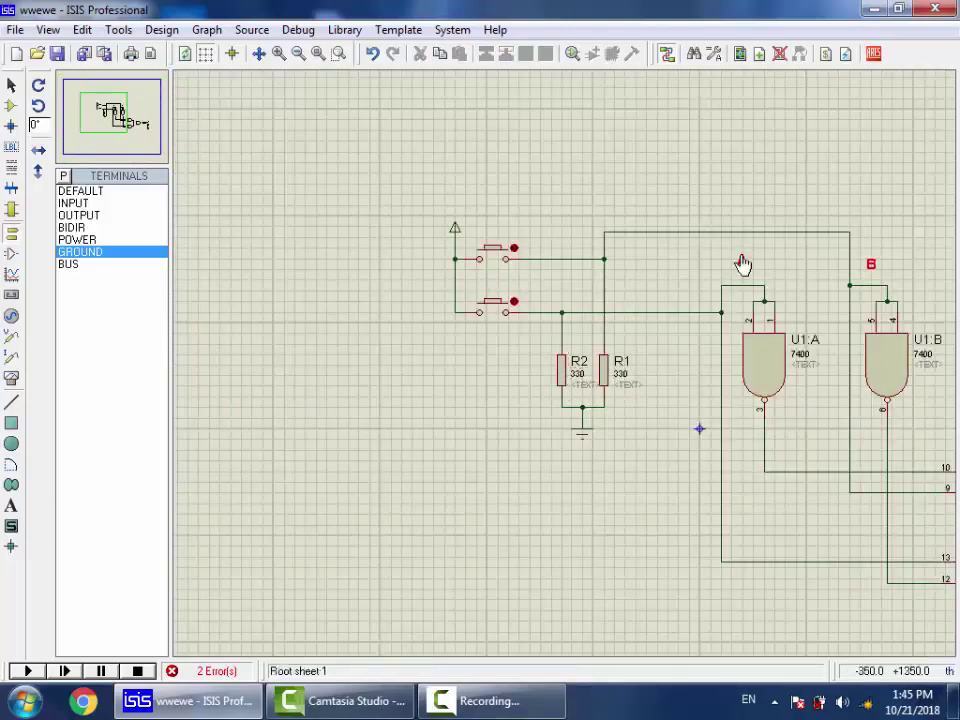
{"action": "left_click", "coordinate": [736, 262]}
{"action": "left_click_drag", "start_coordinate": [736, 262], "coordinate": [416, 309]}
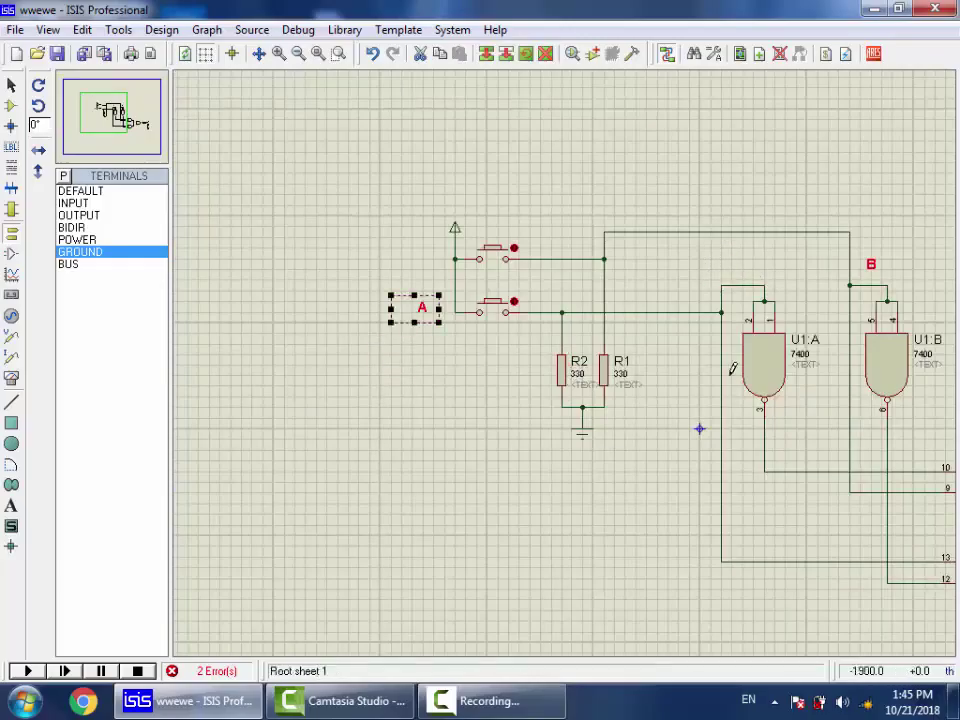
{"action": "left_click", "coordinate": [868, 264]}
{"action": "left_click_drag", "start_coordinate": [866, 262], "coordinate": [416, 265]}
Step: Save the design
{"action": "left_click", "coordinate": [57, 53]}
{"action": "left_click", "coordinate": [193, 403]}
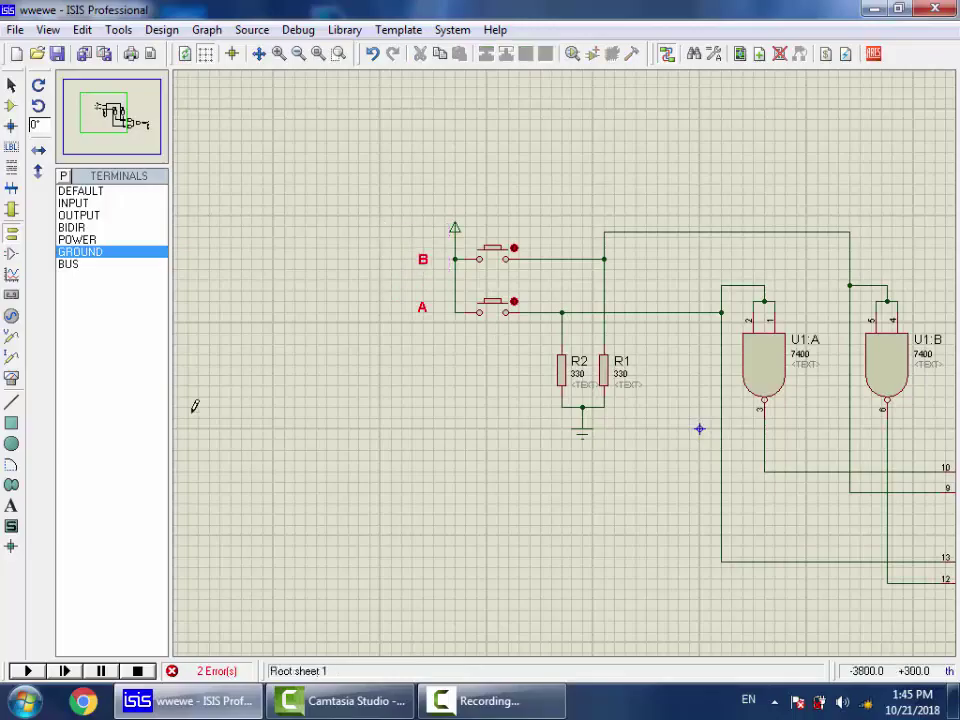
{"action": "left_click", "coordinate": [57, 53]}
Step: Run the simulation, examine the logic states at buttons A and B, the resistors, the gates and LED D1, and stop it
{"action": "scroll", "coordinate": [647, 454], "scroll_direction": "down", "scroll_amount": 3}
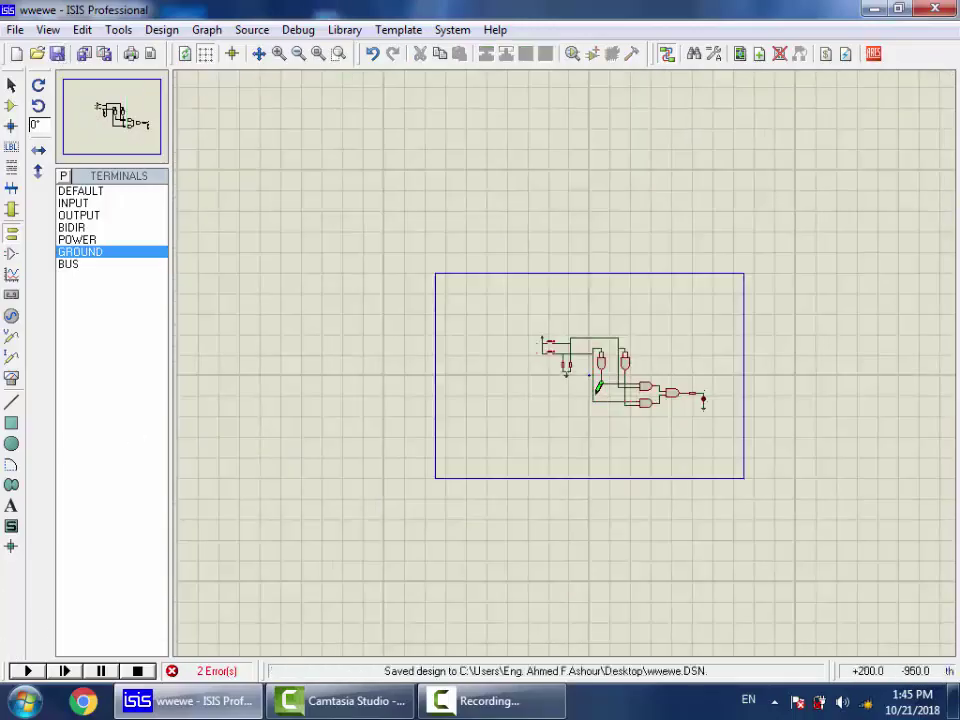
{"action": "scroll", "coordinate": [591, 360], "scroll_direction": "up", "scroll_amount": 3}
{"action": "scroll", "coordinate": [567, 317], "scroll_direction": "up", "scroll_amount": 1}
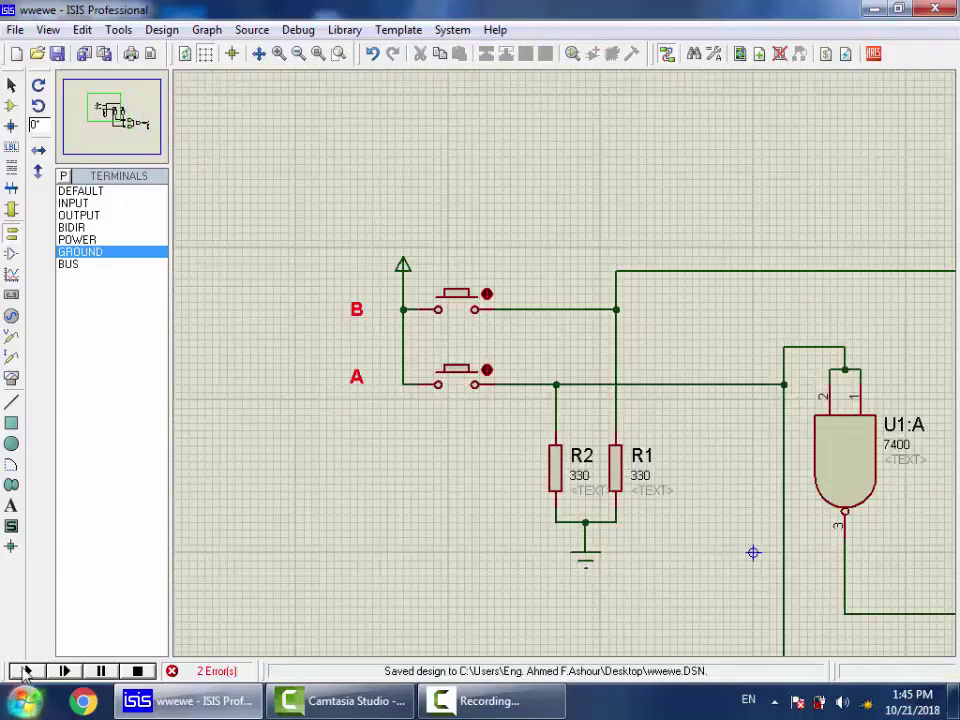
{"action": "key", "text": "F12"}
{"action": "scroll", "coordinate": [504, 448], "scroll_direction": "down", "scroll_amount": 3}
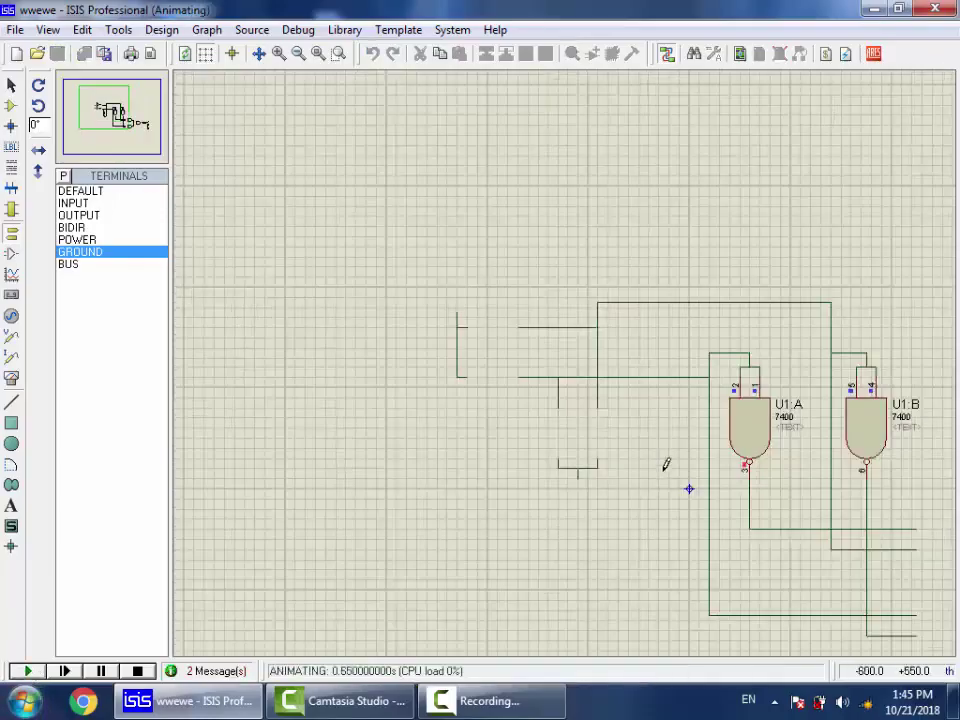
{"action": "scroll", "coordinate": [855, 467], "scroll_direction": "up", "scroll_amount": 1}
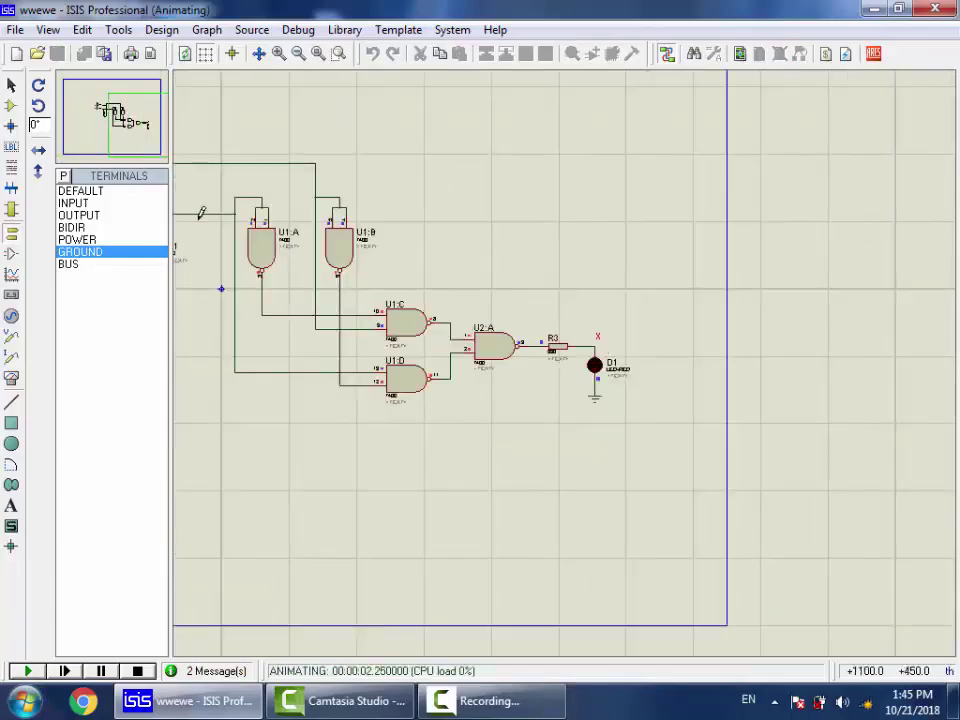
{"action": "scroll", "coordinate": [204, 210], "scroll_direction": "down", "scroll_amount": 1}
{"action": "scroll", "coordinate": [430, 255], "scroll_direction": "up", "scroll_amount": 3}
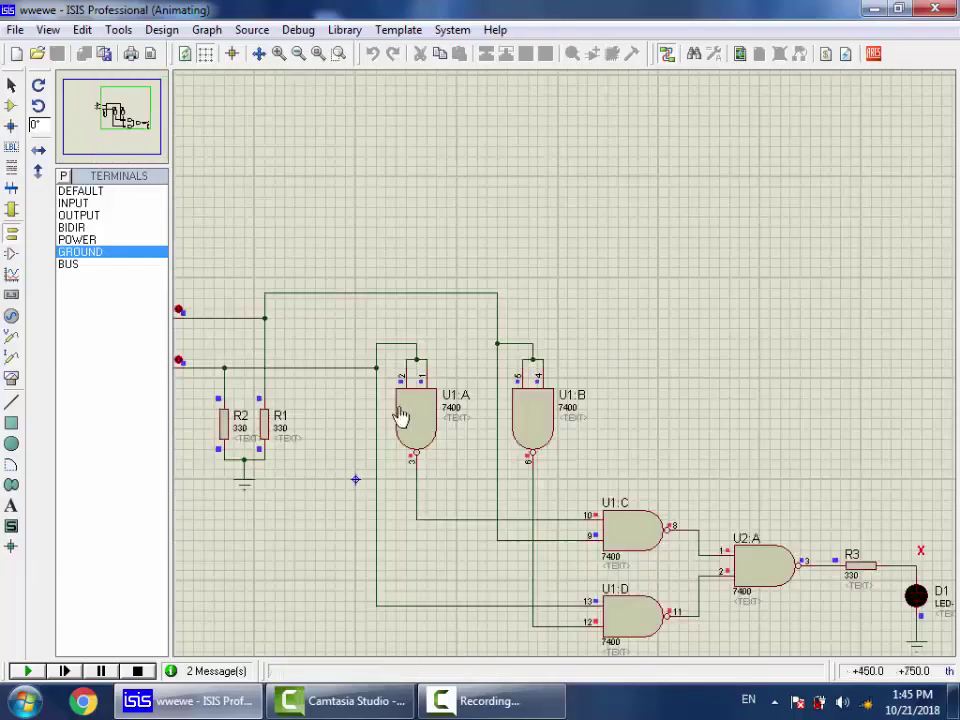
{"action": "scroll", "coordinate": [412, 140], "scroll_direction": "down", "scroll_amount": 1}
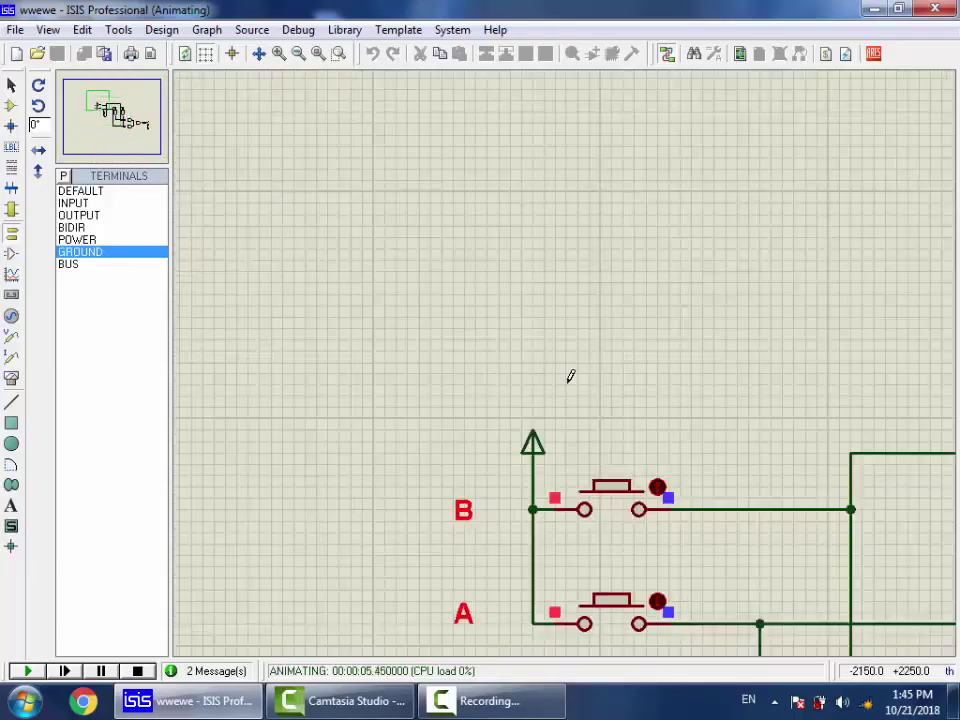
{"action": "scroll", "coordinate": [568, 375], "scroll_direction": "up", "scroll_amount": 2}
{"action": "scroll", "coordinate": [392, 103], "scroll_direction": "down", "scroll_amount": 1}
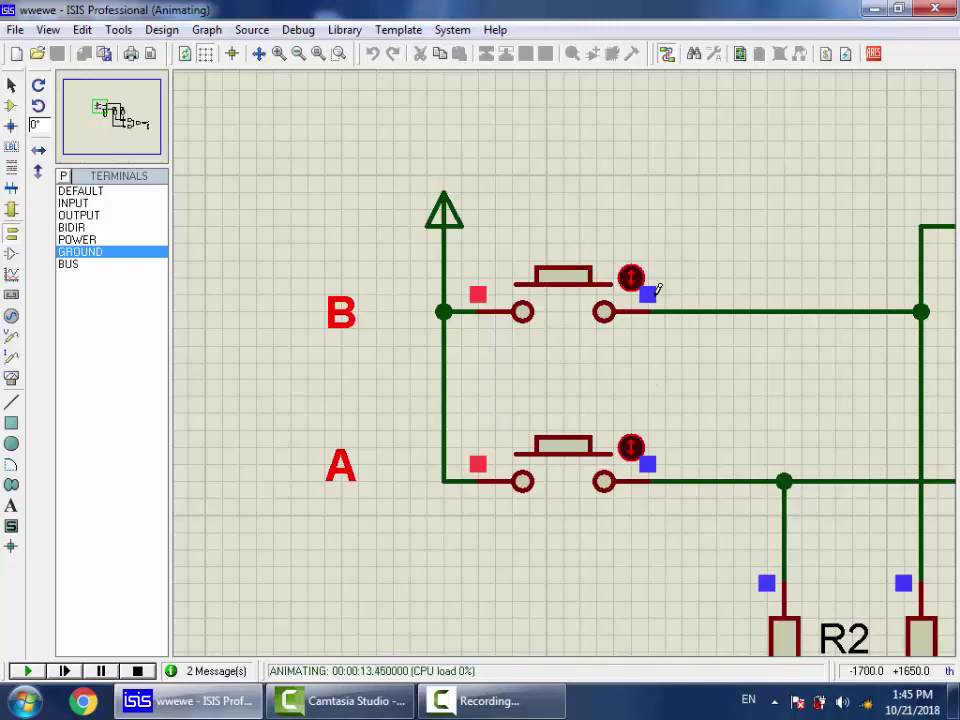
{"action": "scroll", "coordinate": [657, 290], "scroll_direction": "down", "scroll_amount": 5}
{"action": "scroll", "coordinate": [615, 375], "scroll_direction": "up", "scroll_amount": 3}
{"action": "scroll", "coordinate": [568, 354], "scroll_direction": "down", "scroll_amount": 2}
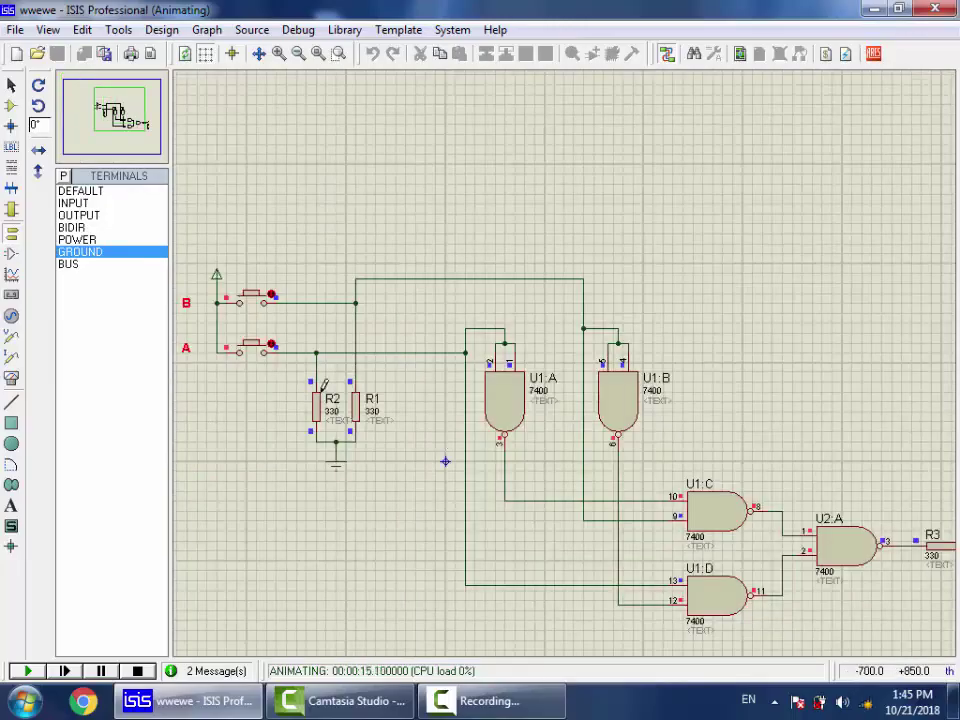
{"action": "scroll", "coordinate": [323, 386], "scroll_direction": "up", "scroll_amount": 2}
{"action": "left_click", "coordinate": [137, 671]}
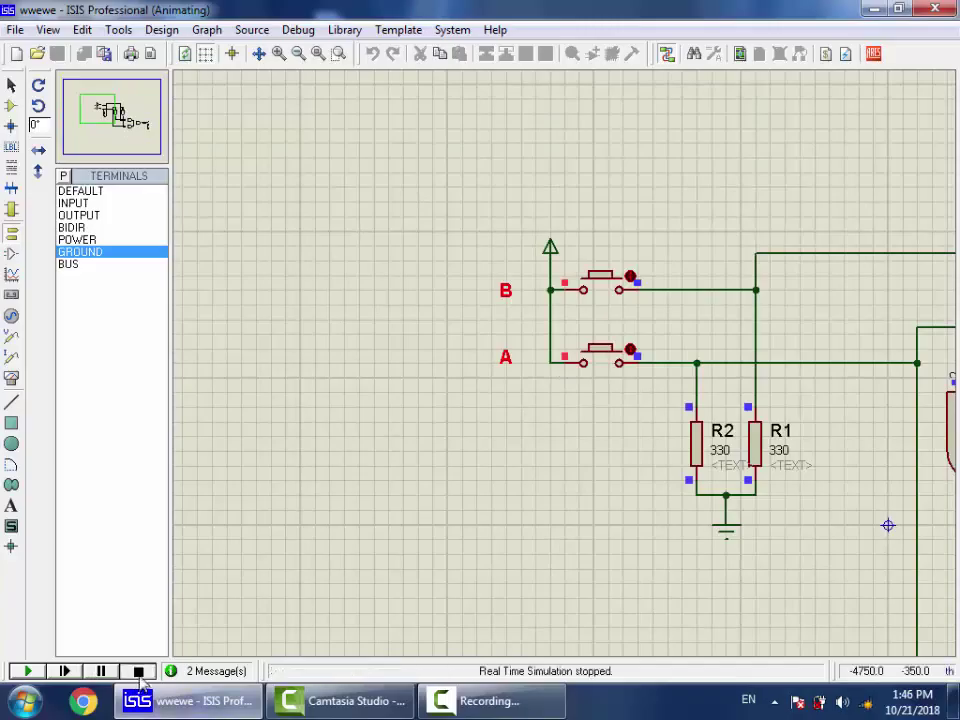
Step: Delete the wires linking button B's output to resistor R1 and to the input line of gate U1:B
{"action": "right_click", "coordinate": [758, 372]}
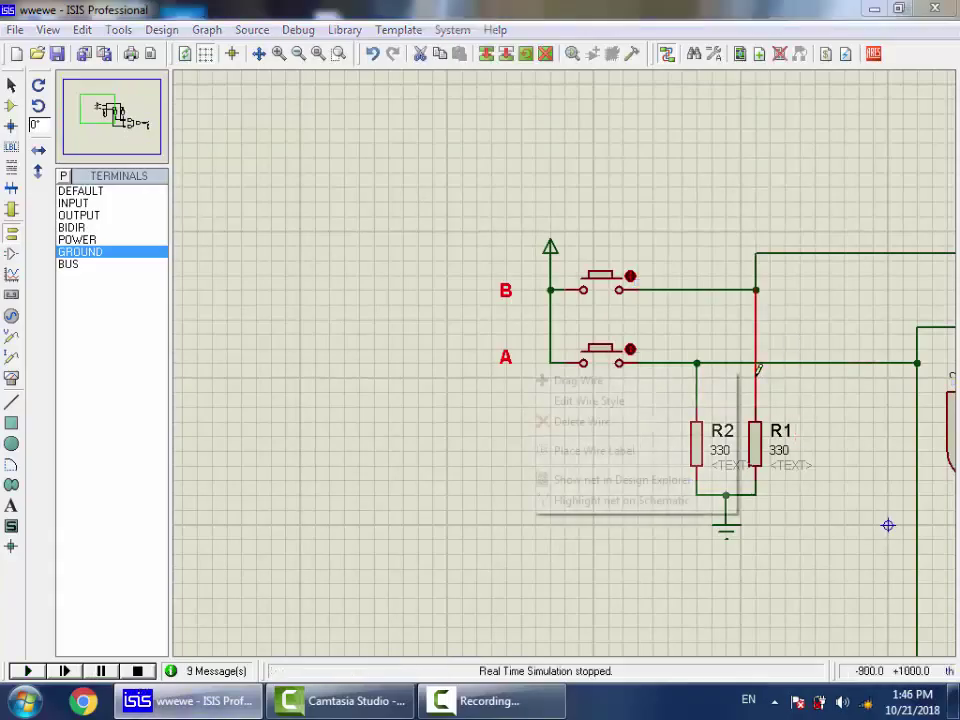
{"action": "left_click", "coordinate": [605, 426]}
{"action": "right_click", "coordinate": [790, 254]}
{"action": "left_click", "coordinate": [621, 296]}
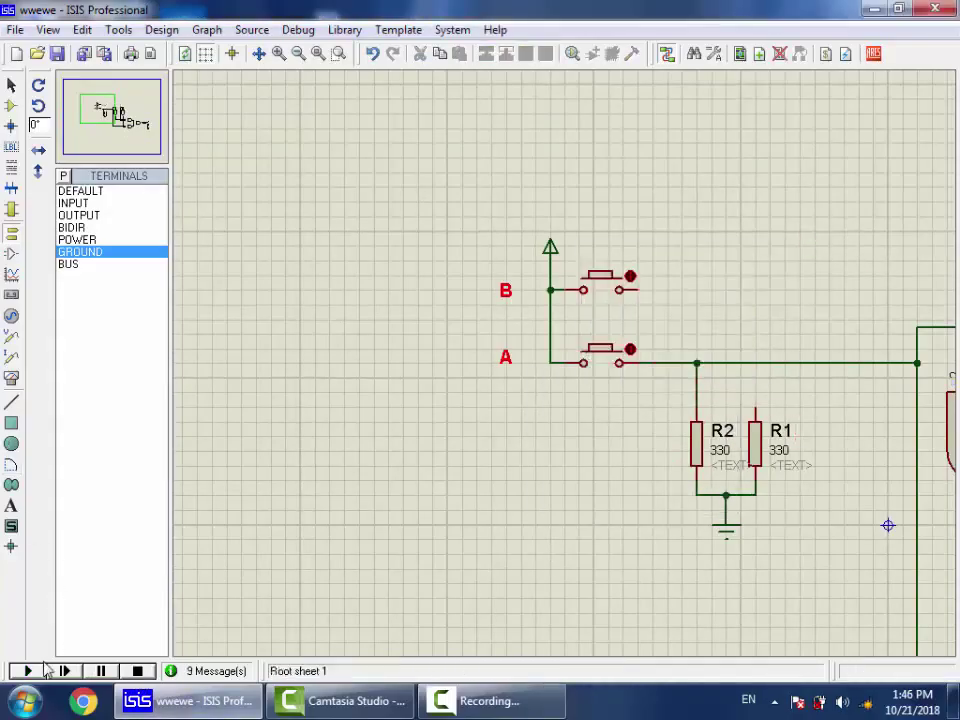
Step: Run the simulation, examine the logic states at input pins 4 and 5 of gate U1:B, and stop it
{"action": "key", "text": "F12"}
{"action": "key", "text": "F5"}
{"action": "scroll", "coordinate": [570, 360], "scroll_direction": "up", "scroll_amount": 1}
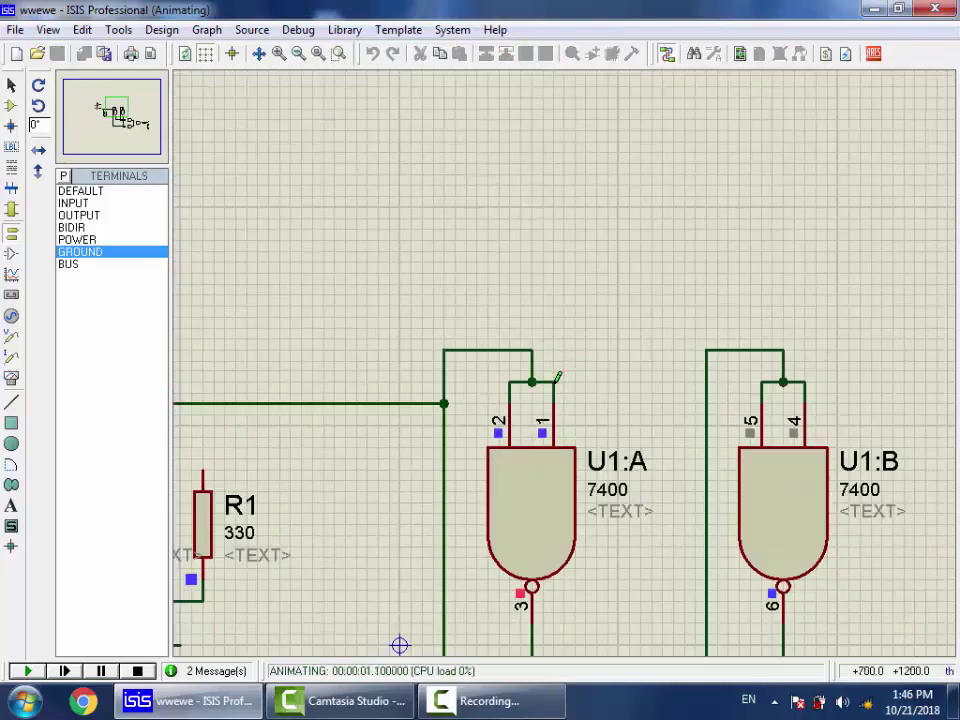
{"action": "scroll", "coordinate": [765, 410], "scroll_direction": "up", "scroll_amount": 2}
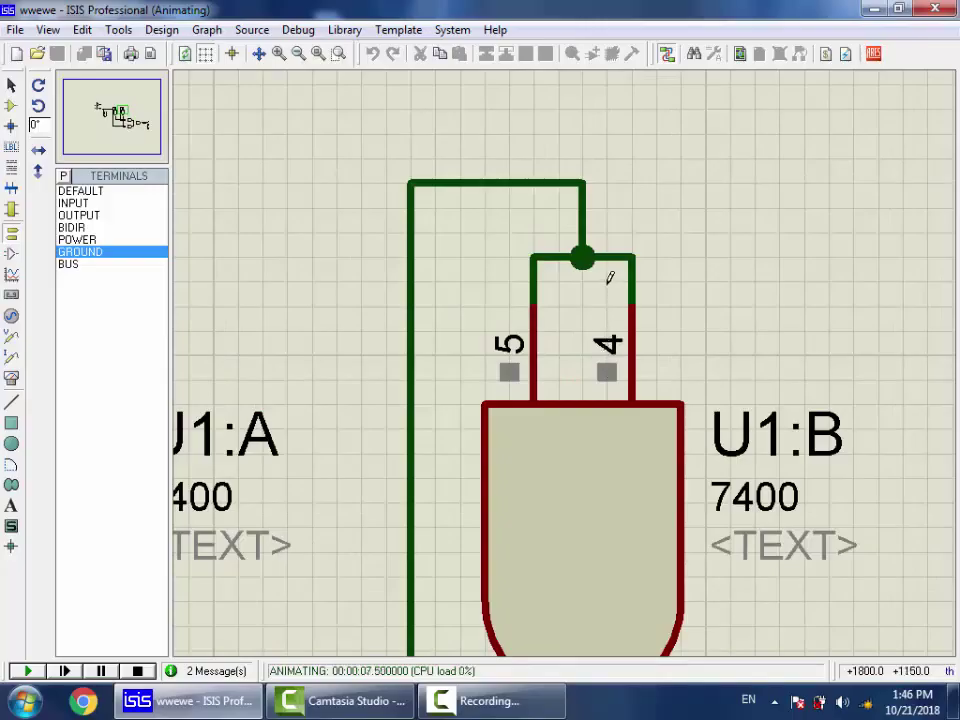
{"action": "key", "text": "F8"}
{"action": "left_click", "coordinate": [137, 671]}
Step: Replace resistor R2 with a wire running directly from button A's output line to the ground junction
{"action": "scroll", "coordinate": [785, 306], "scroll_direction": "up", "scroll_amount": 3}
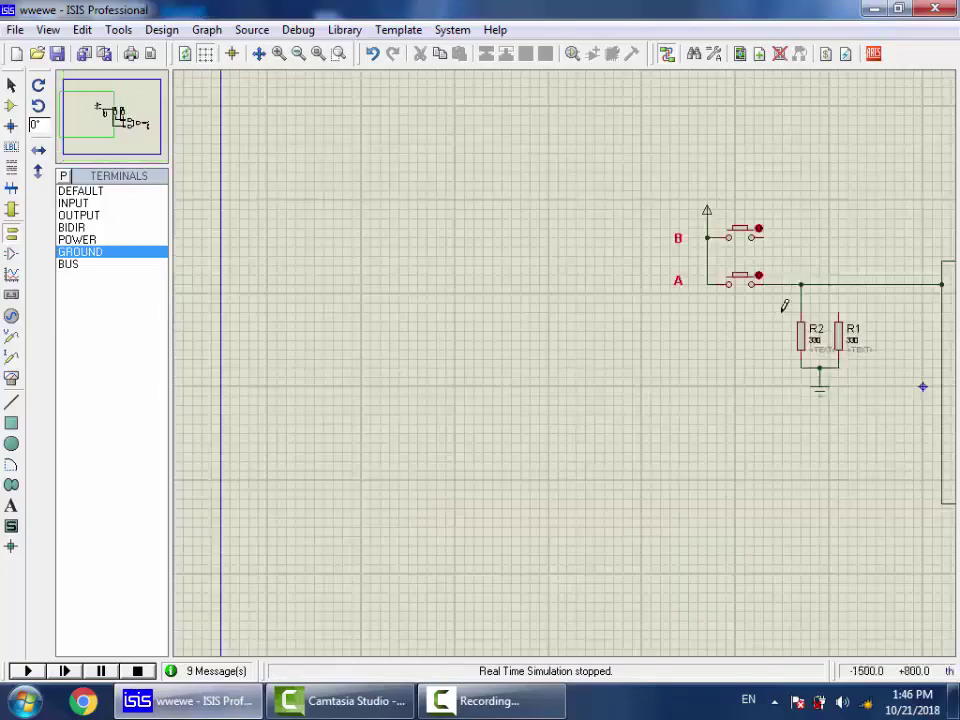
{"action": "scroll", "coordinate": [785, 306], "scroll_direction": "up", "scroll_amount": 1}
{"action": "left_click", "coordinate": [404, 306]}
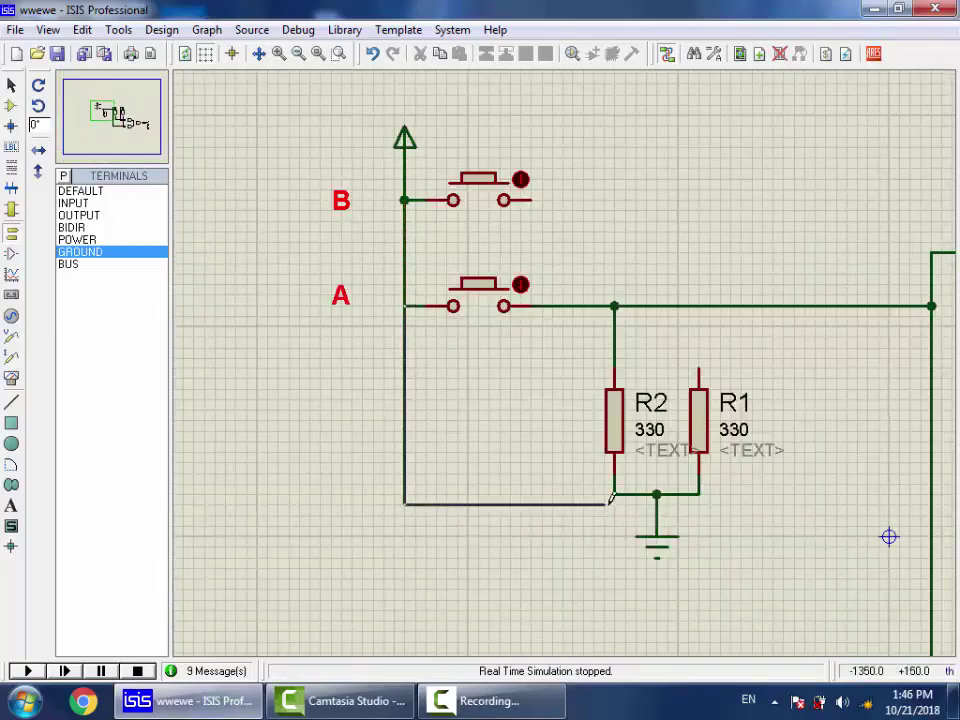
{"action": "key", "text": "Escape"}
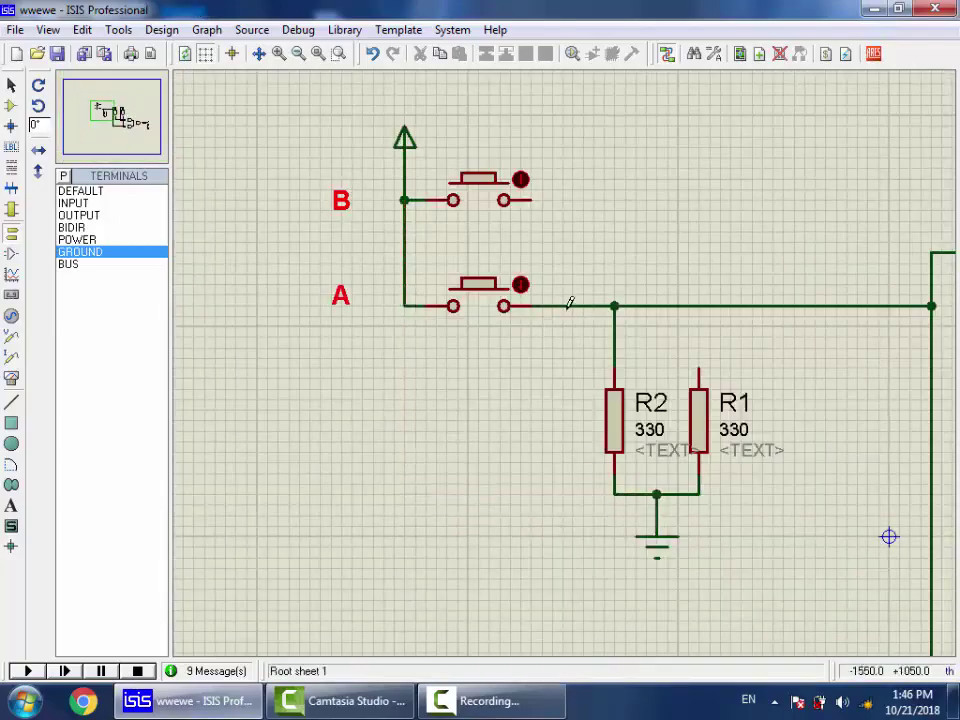
{"action": "right_click", "coordinate": [613, 416]}
{"action": "right_click", "coordinate": [613, 416]}
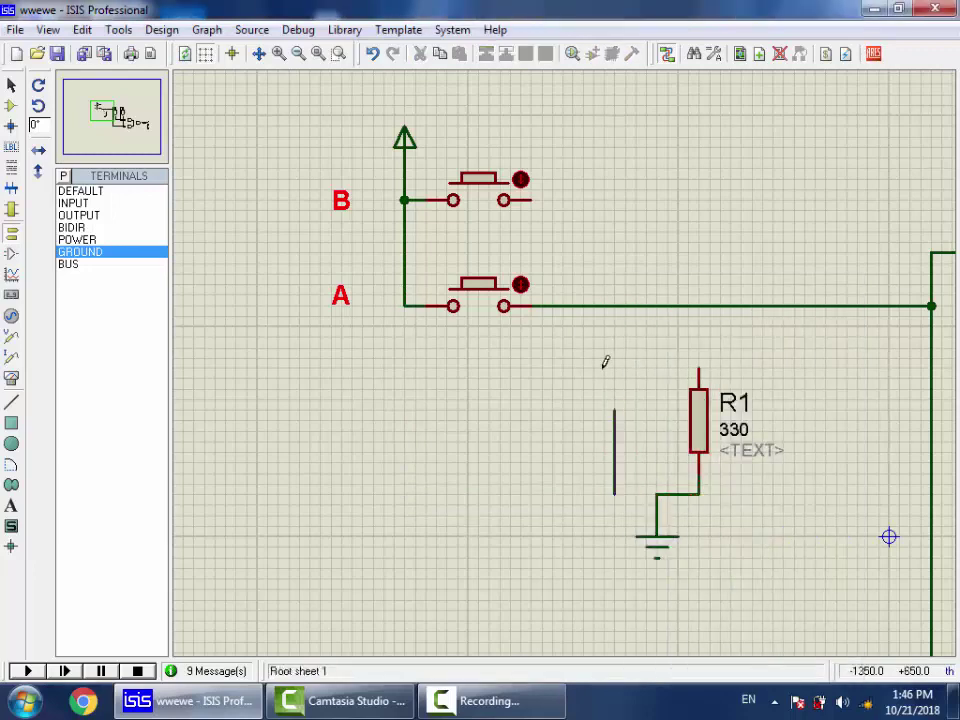
{"action": "left_click", "coordinate": [583, 306]}
{"action": "left_click", "coordinate": [656, 493]}
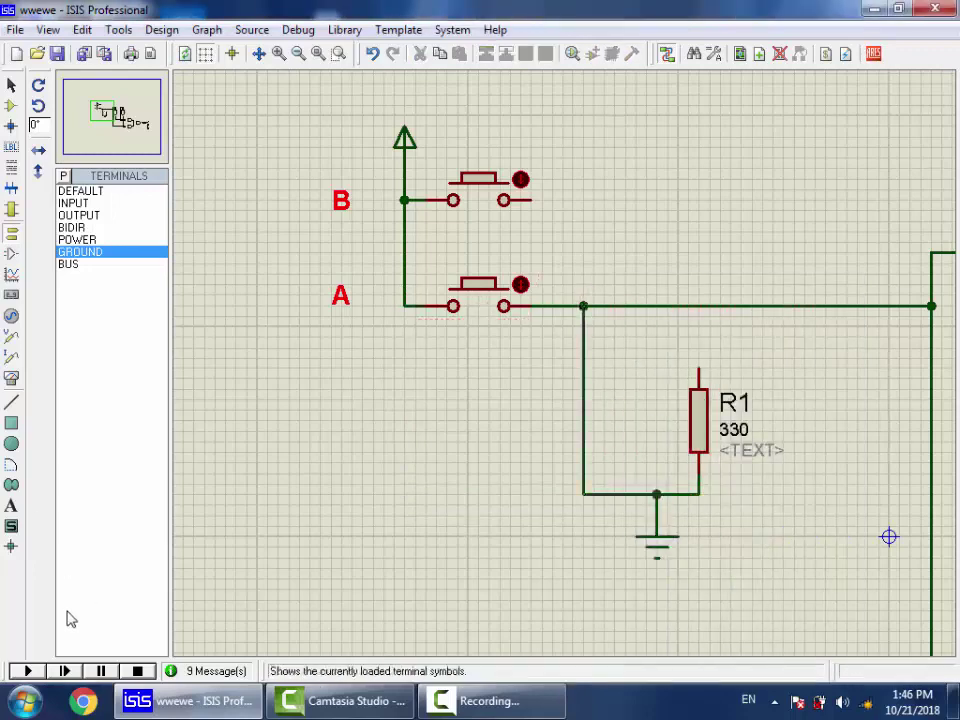
Step: Run the simulation and close button A to examine the logic states with its output wired directly to ground
{"action": "left_click", "coordinate": [27, 671]}
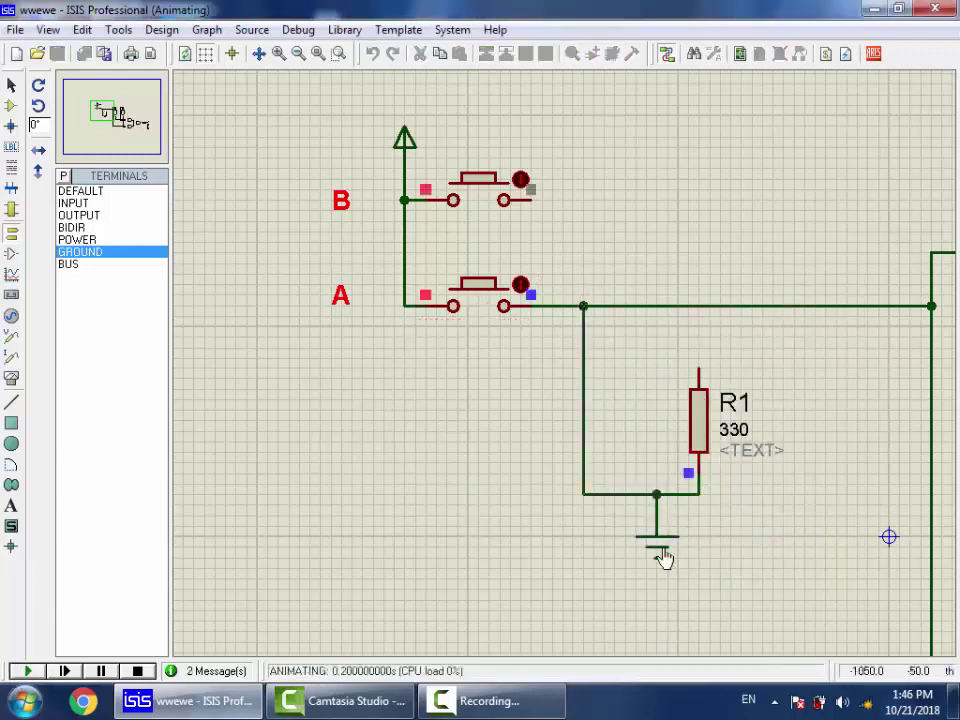
{"action": "left_click", "coordinate": [479, 302]}
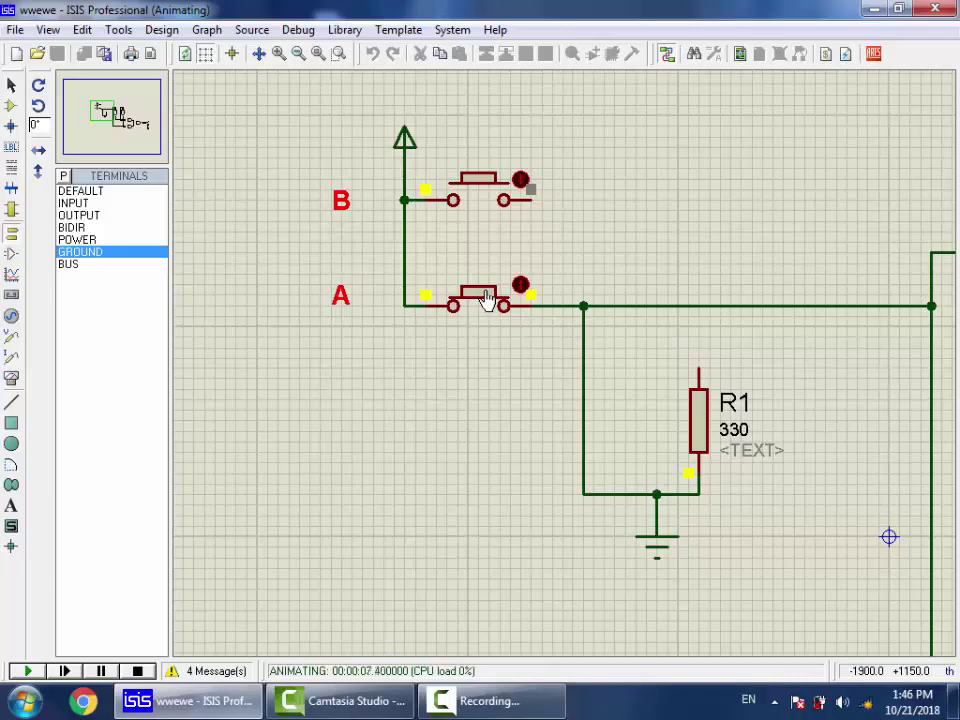
{"action": "left_click_drag", "start_coordinate": [487, 300], "coordinate": [488, 300]}
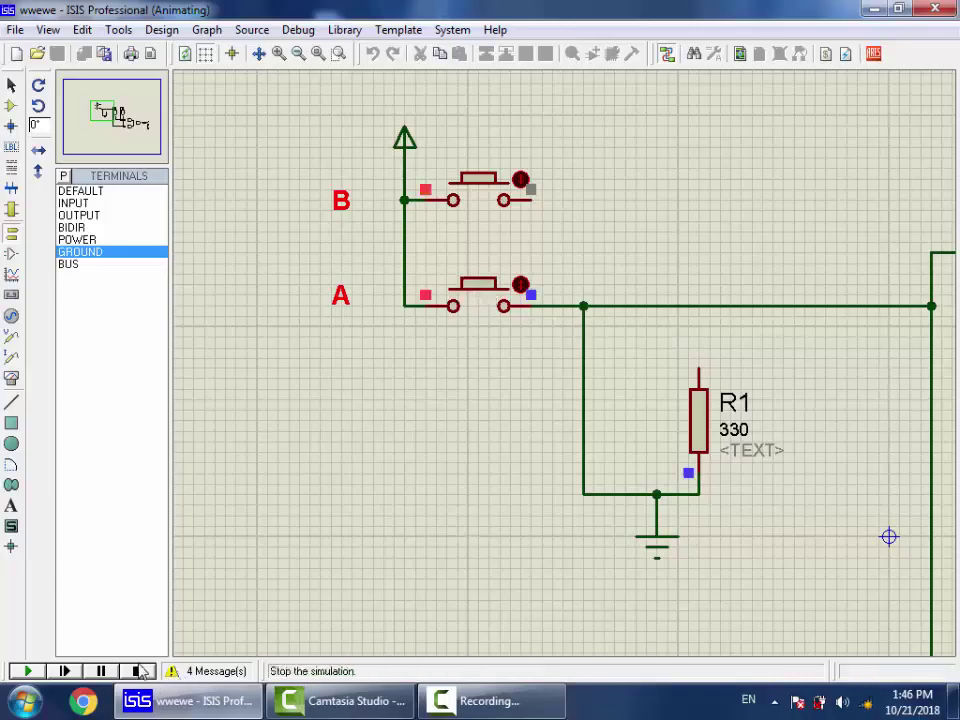
Step: Stop the simulation, restore resistor R2 and button B's deleted wires, and save the design
{"action": "left_click", "coordinate": [137, 671]}
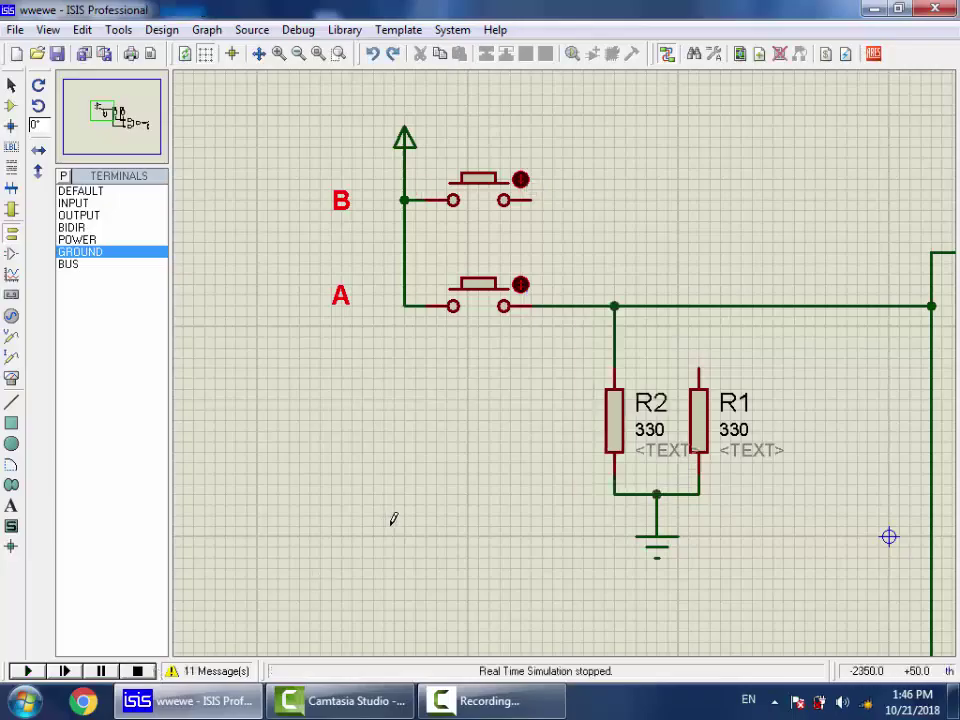
{"action": "scroll", "coordinate": [474, 433], "scroll_direction": "down", "scroll_amount": 2}
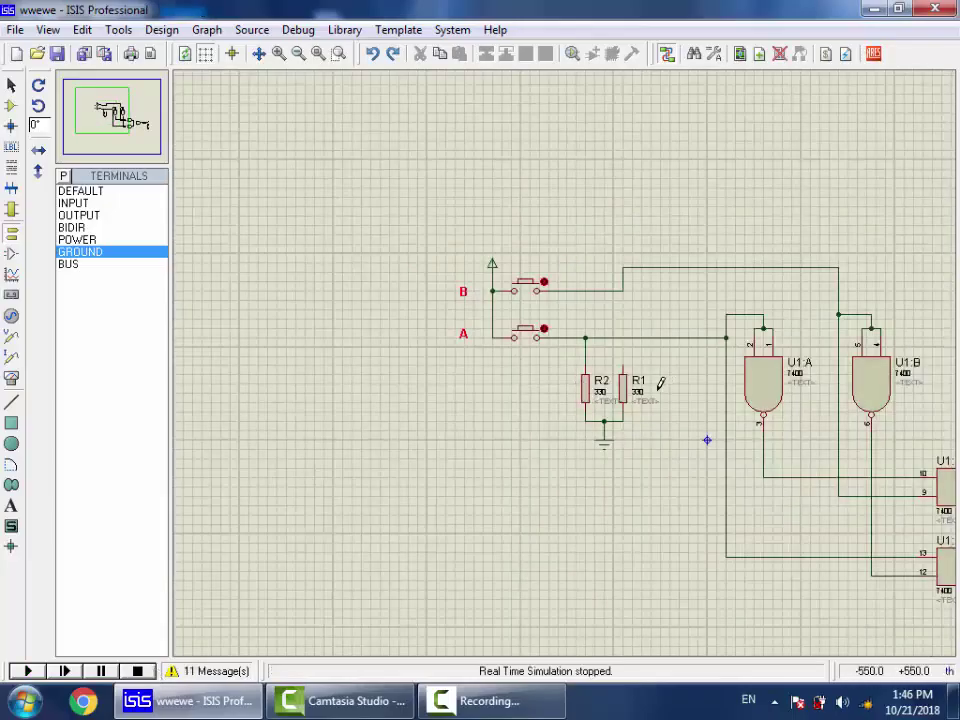
{"action": "key", "text": "ctrl+s"}
{"action": "scroll", "coordinate": [616, 358], "scroll_direction": "down", "scroll_amount": 1}
{"action": "scroll", "coordinate": [612, 352], "scroll_direction": "up", "scroll_amount": 1}
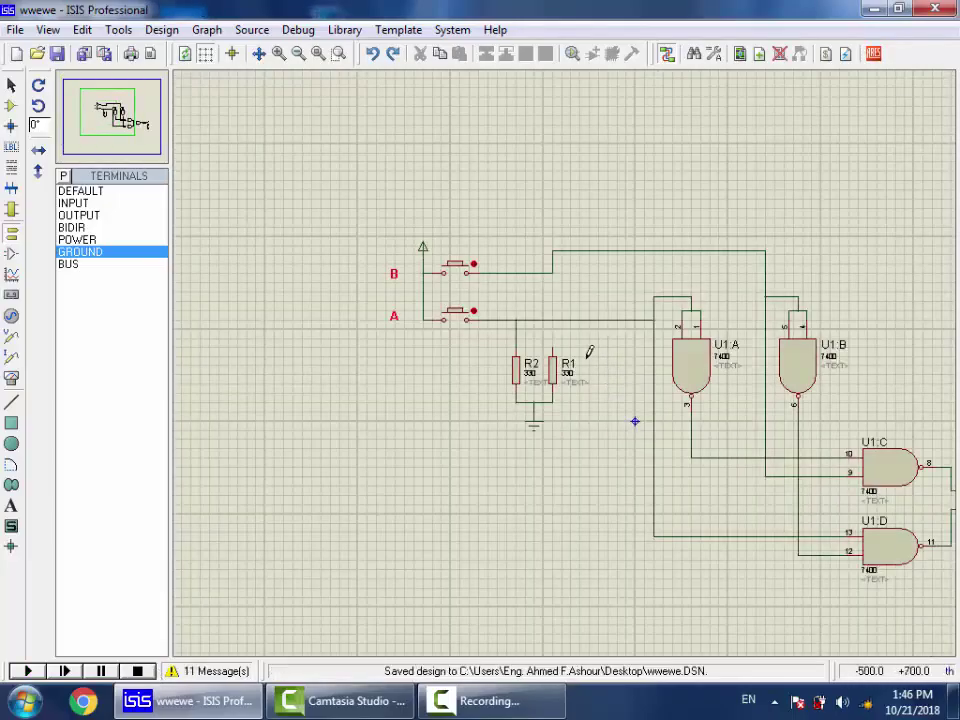
{"action": "left_click", "coordinate": [57, 53]}
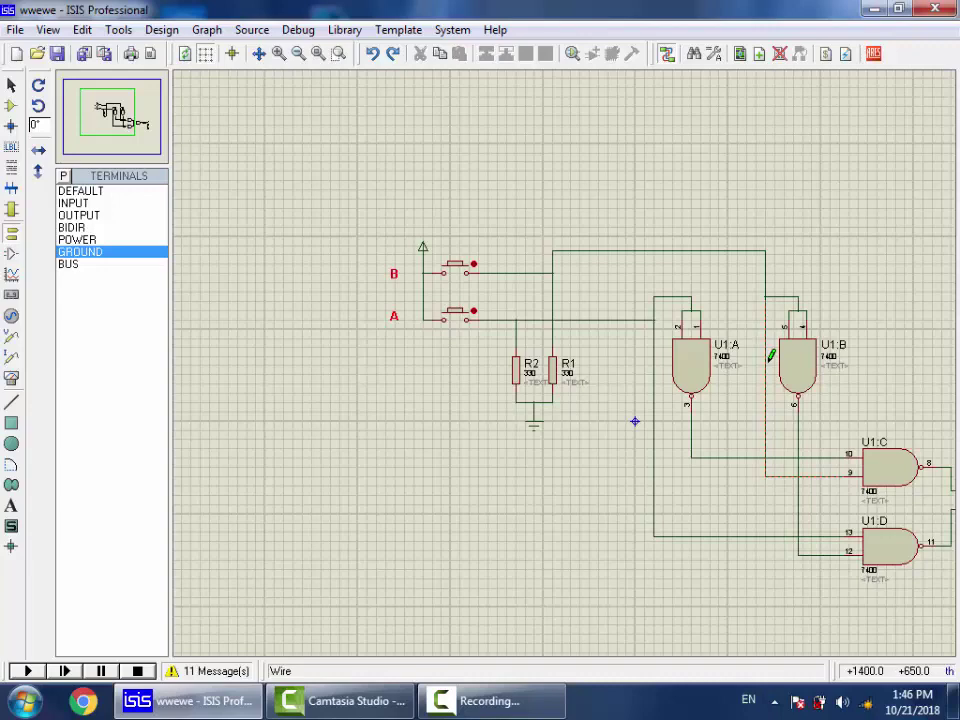
Step: Run the simulation of the restored circuit, examine the logic states from the open buttons through to output X, and stop it
{"action": "scroll", "coordinate": [859, 375], "scroll_direction": "down", "scroll_amount": 2}
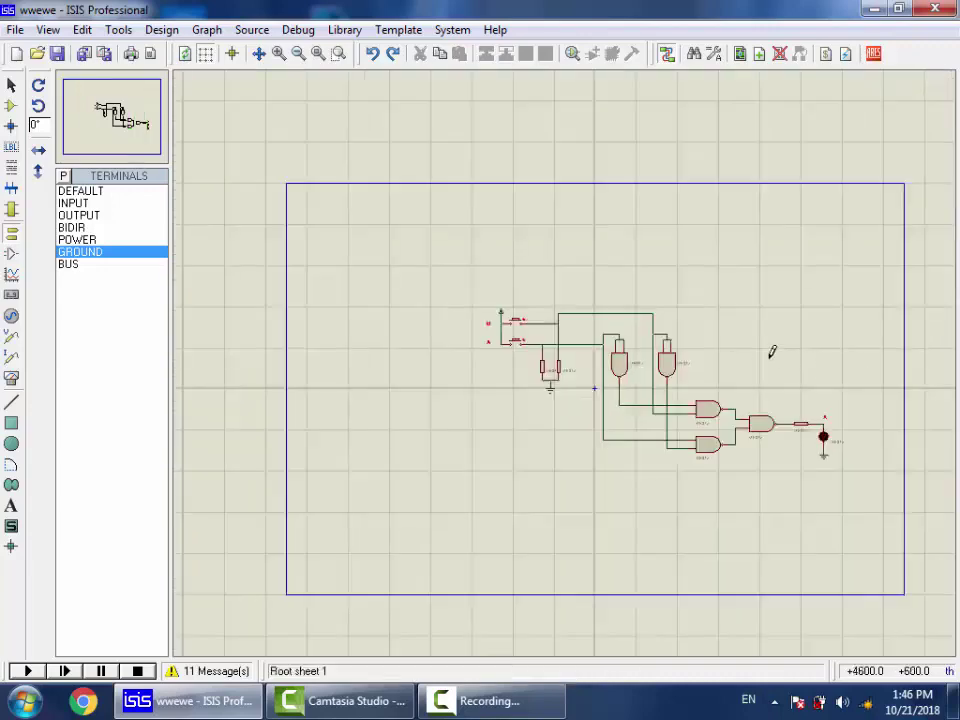
{"action": "left_click", "coordinate": [30, 670]}
{"action": "scroll", "coordinate": [608, 336], "scroll_direction": "up", "scroll_amount": 4}
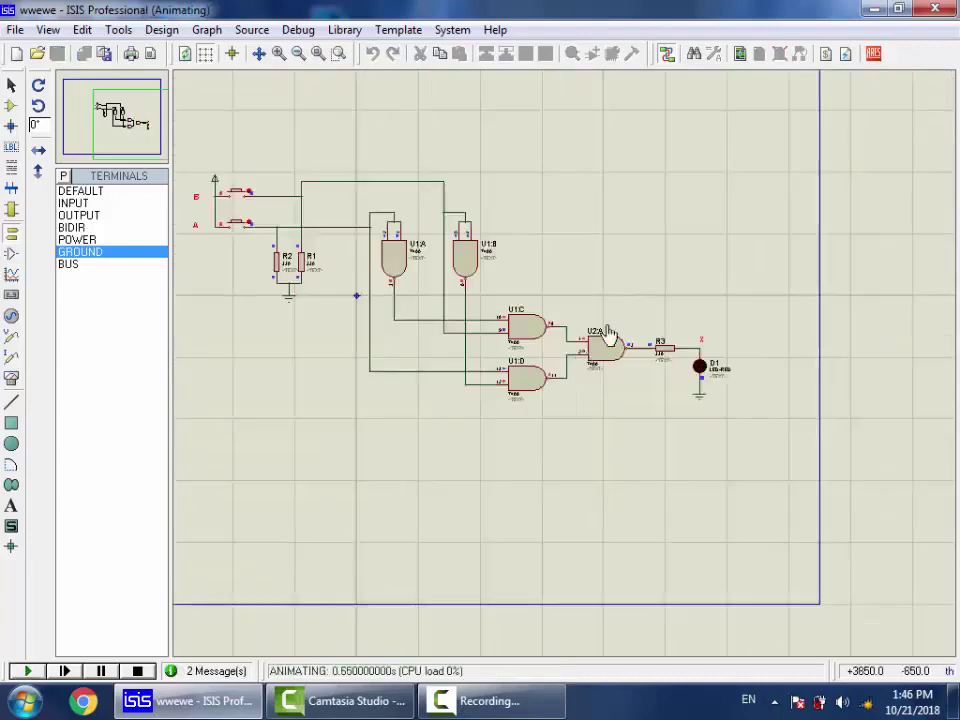
{"action": "scroll", "coordinate": [380, 373], "scroll_direction": "down", "scroll_amount": 2}
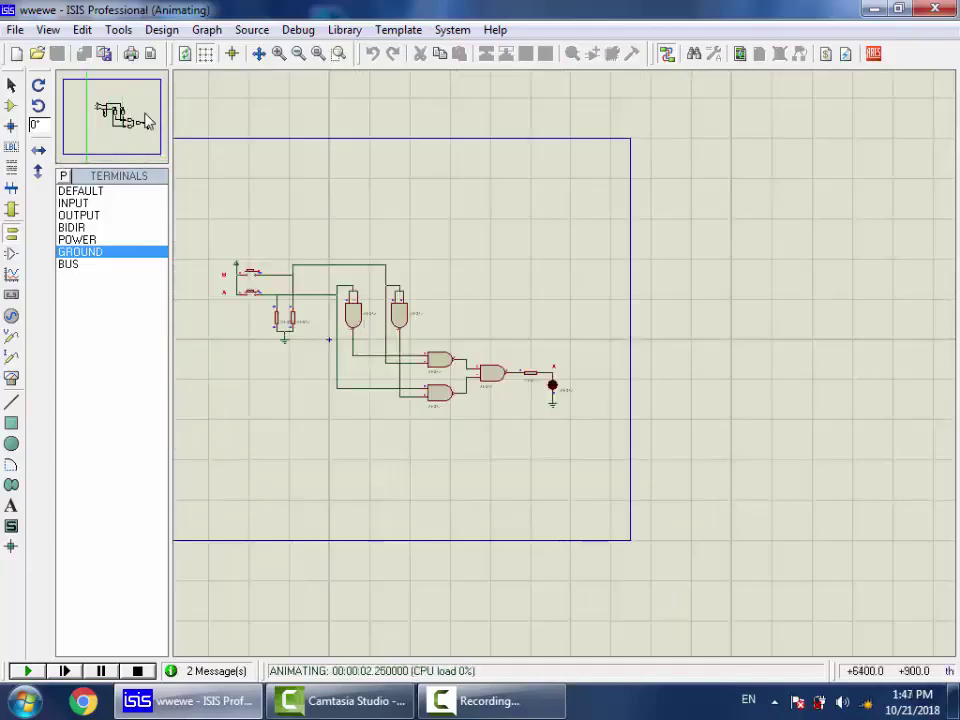
{"action": "key", "text": "F8"}
{"action": "left_click", "coordinate": [86, 89]}
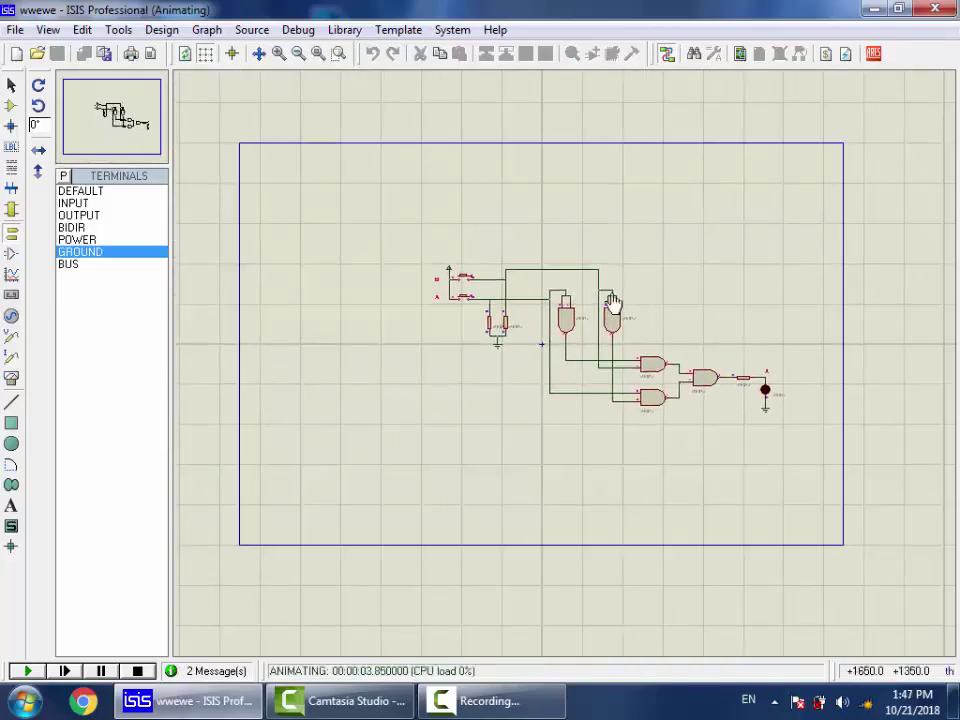
{"action": "scroll", "coordinate": [92, 95], "scroll_direction": "up", "scroll_amount": 2}
{"action": "left_click_drag", "start_coordinate": [92, 88], "coordinate": [114, 104]}
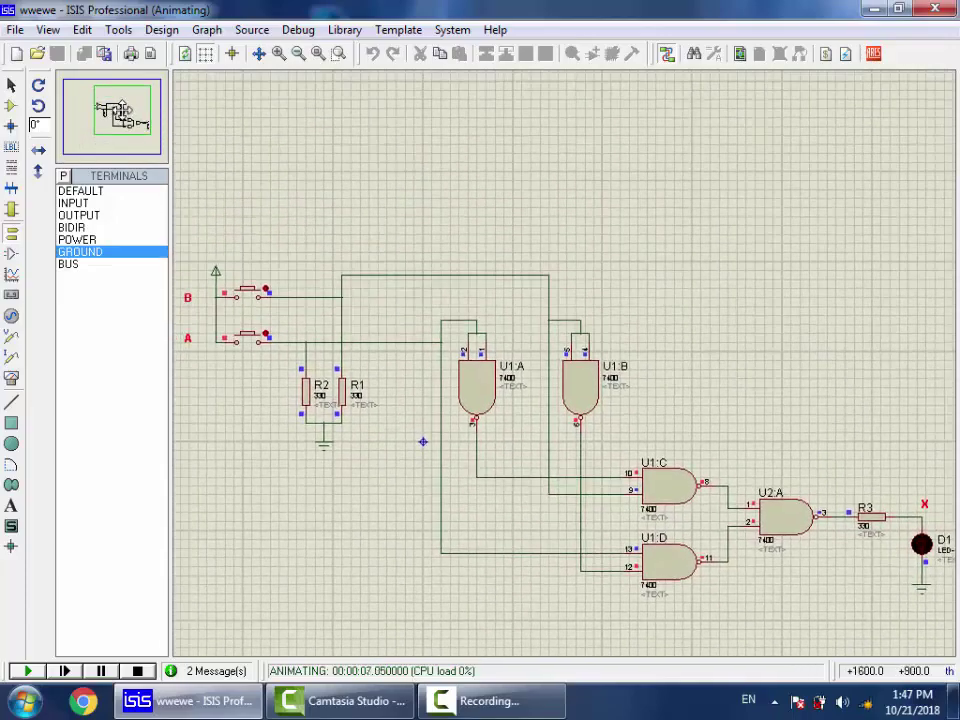
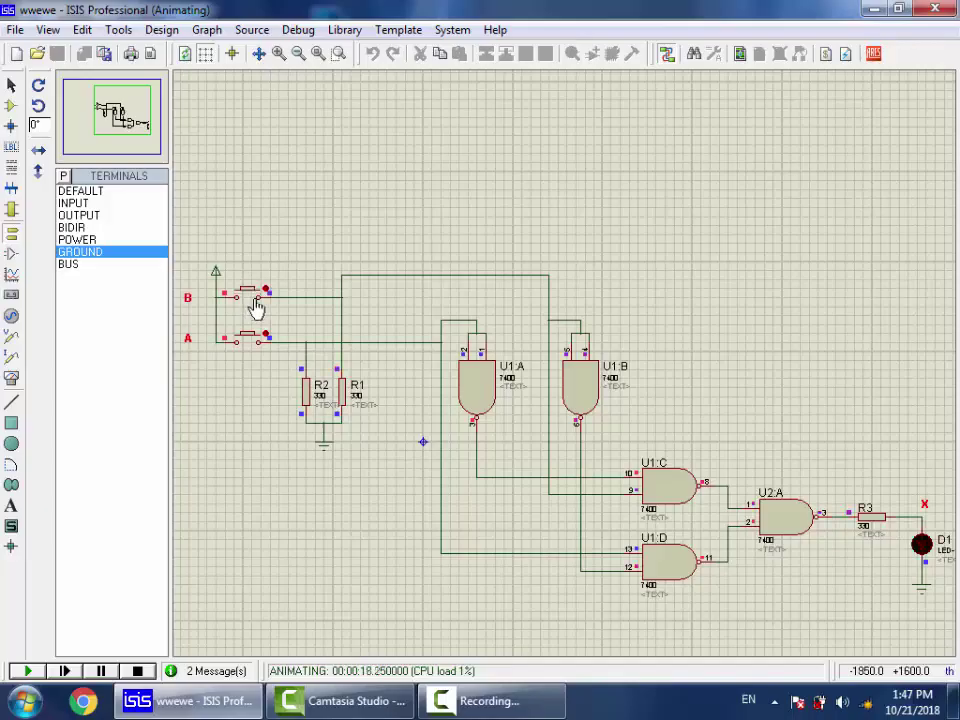
{"action": "left_click", "coordinate": [137, 671]}
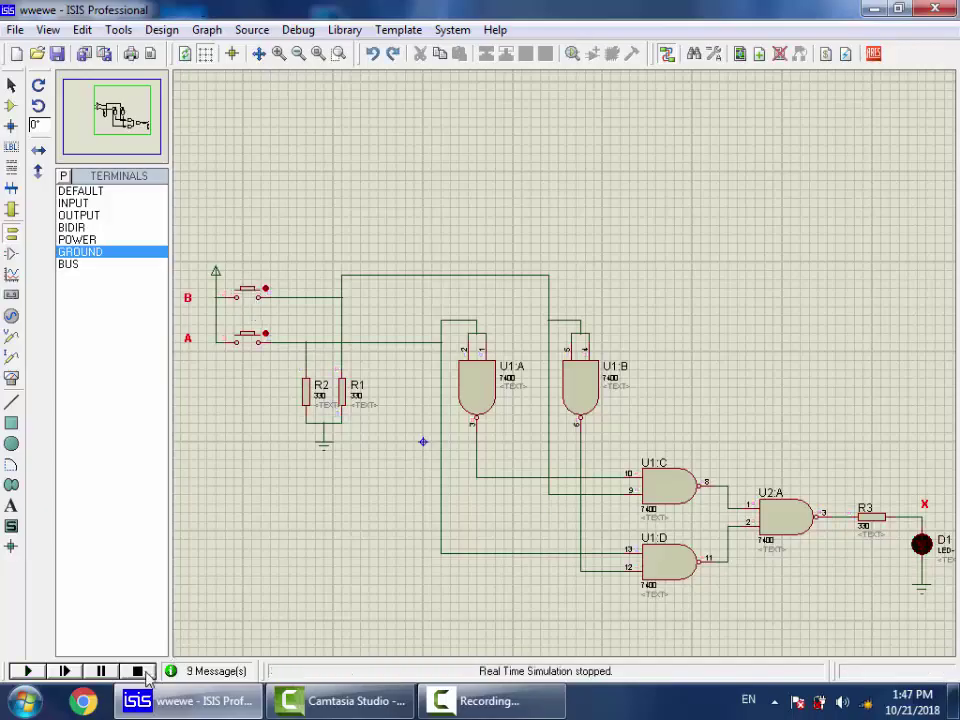
Step: Replace output LED D1 with an LED-RED device found under Optoelectronics LEDs with the keyword led, and run the simulation
{"action": "key", "text": "p"}
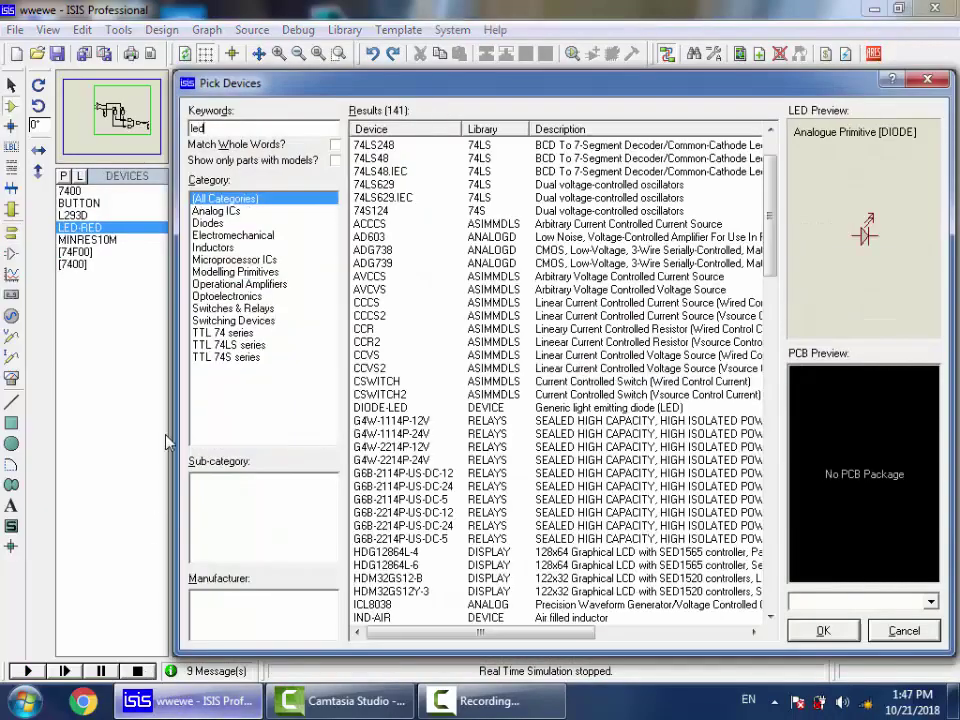
{"action": "left_click", "coordinate": [215, 296]}
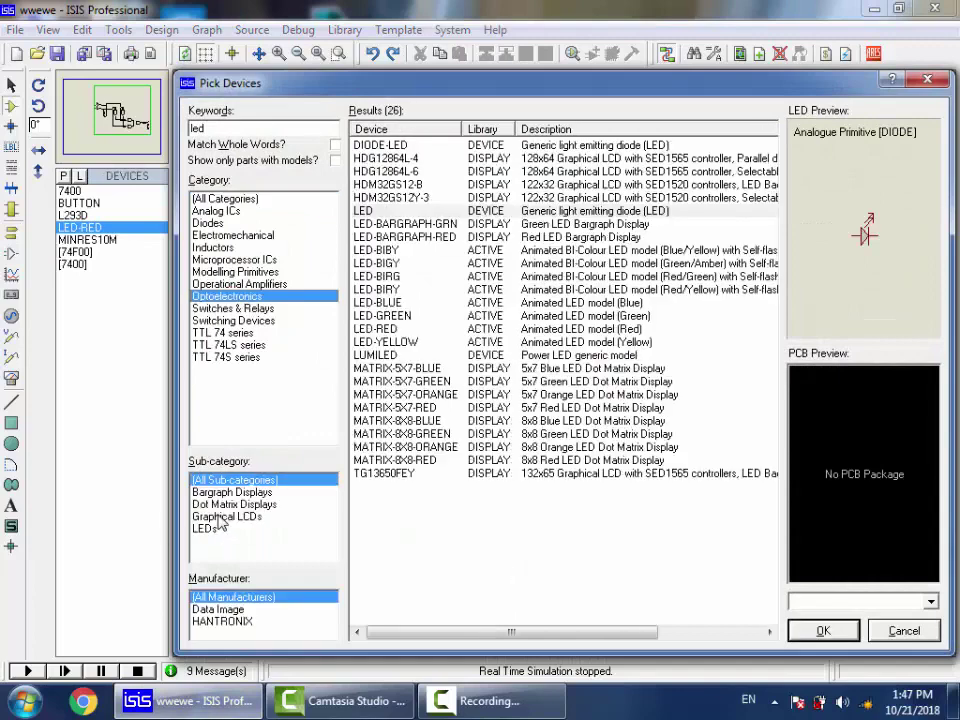
{"action": "left_click", "coordinate": [218, 530]}
{"action": "left_click", "coordinate": [594, 251]}
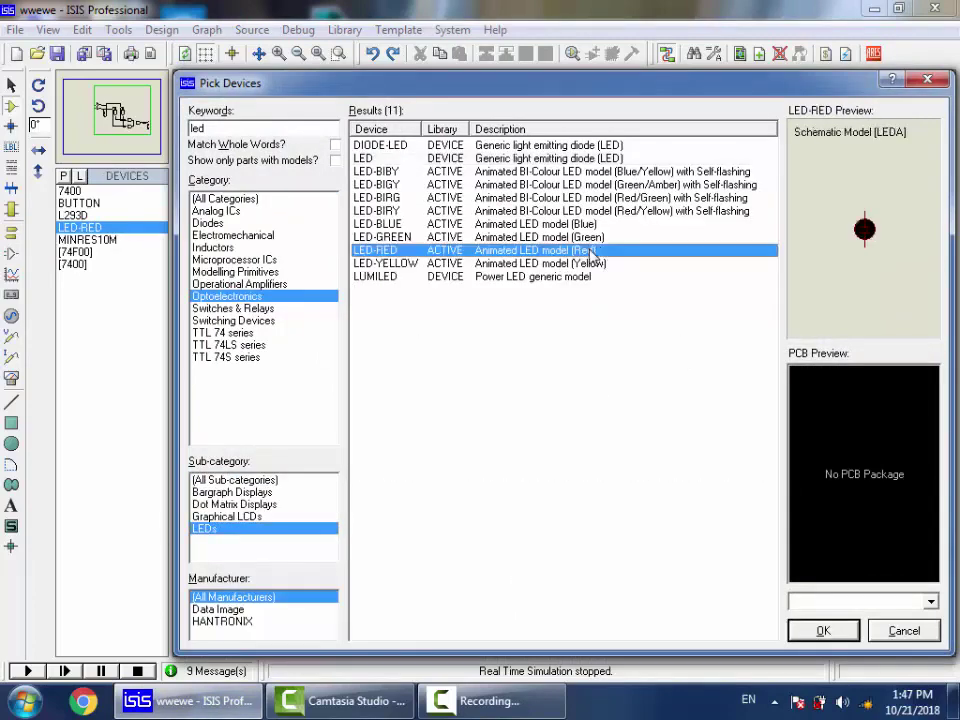
{"action": "double_click", "coordinate": [590, 255]}
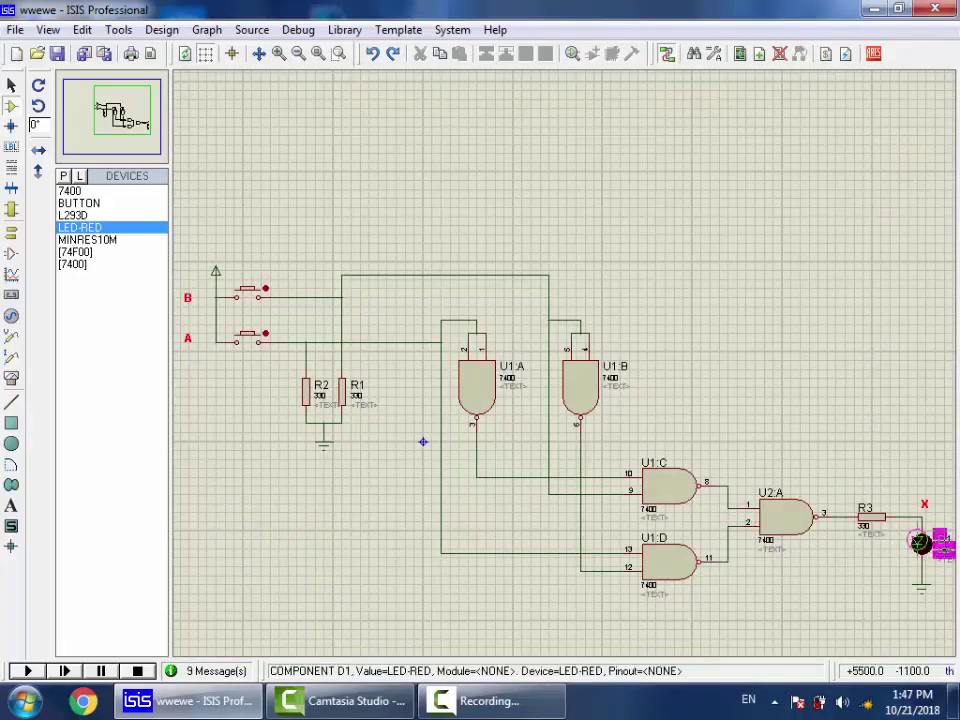
{"action": "left_click", "coordinate": [944, 548]}
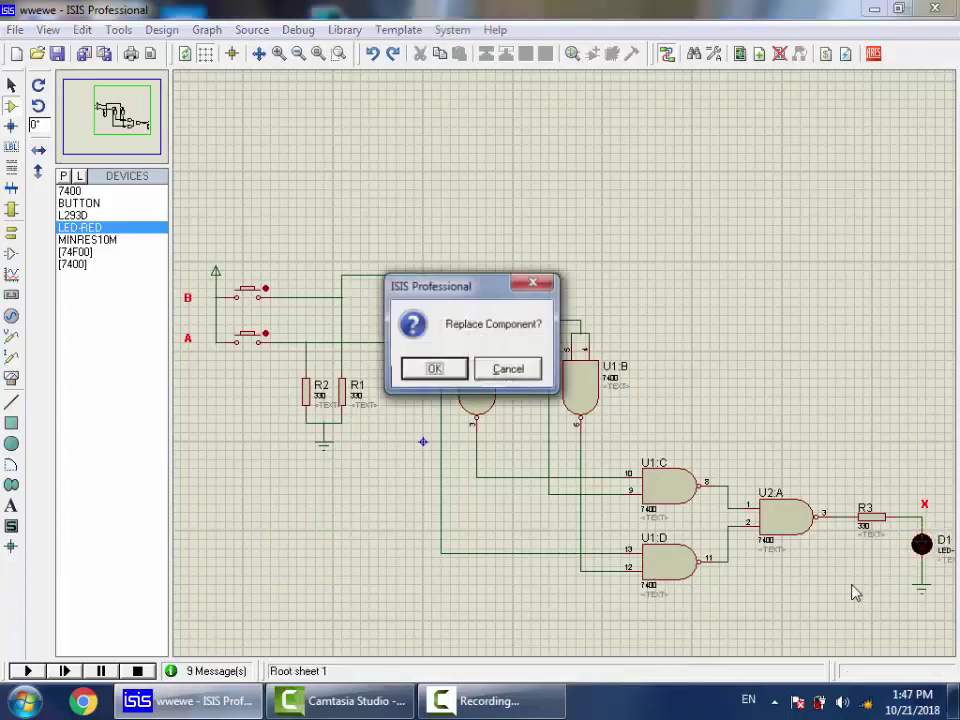
{"action": "left_click", "coordinate": [434, 370]}
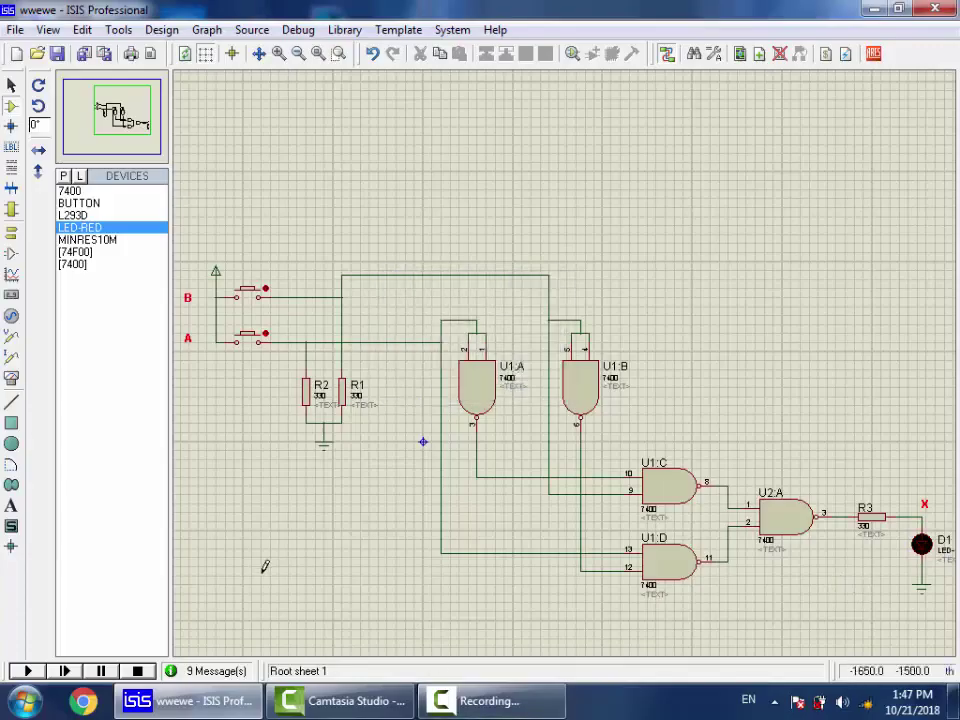
{"action": "left_click", "coordinate": [28, 670]}
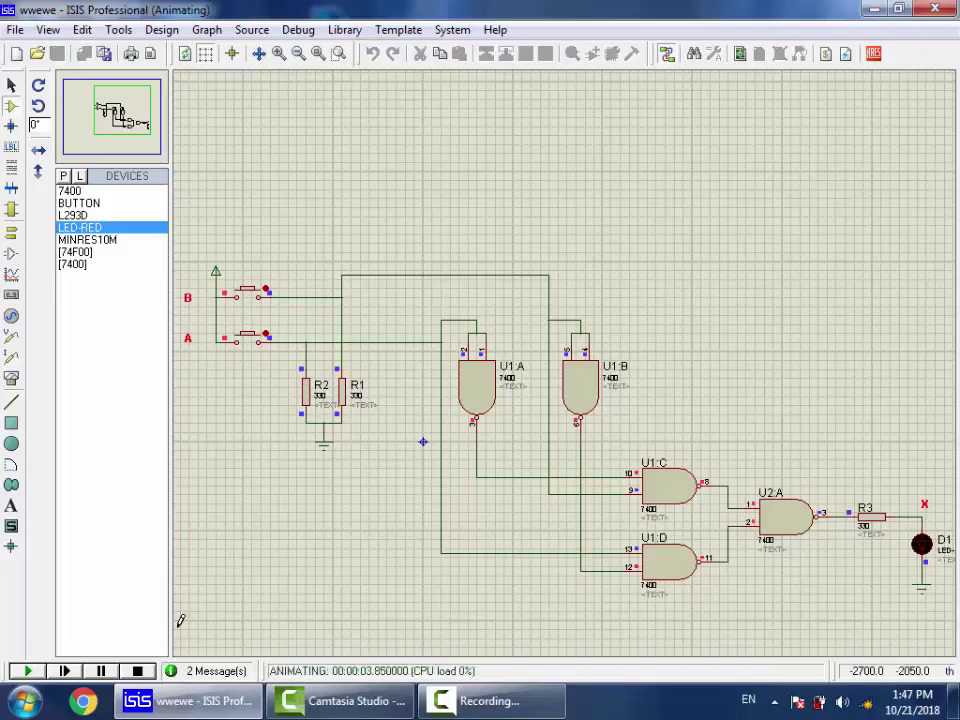
Step: Stop the simulation and replace output LED D1 with an LED-YELLOW device found under Optoelectronics LEDs with the keyword led
{"action": "type", "text": "p"}
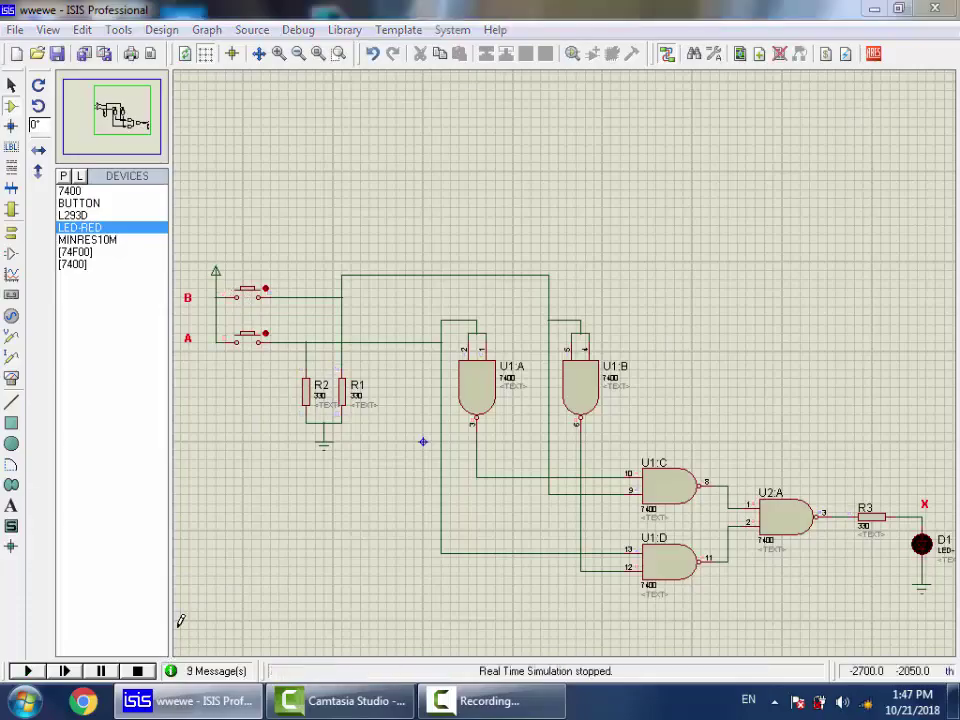
{"action": "type", "text": "led"}
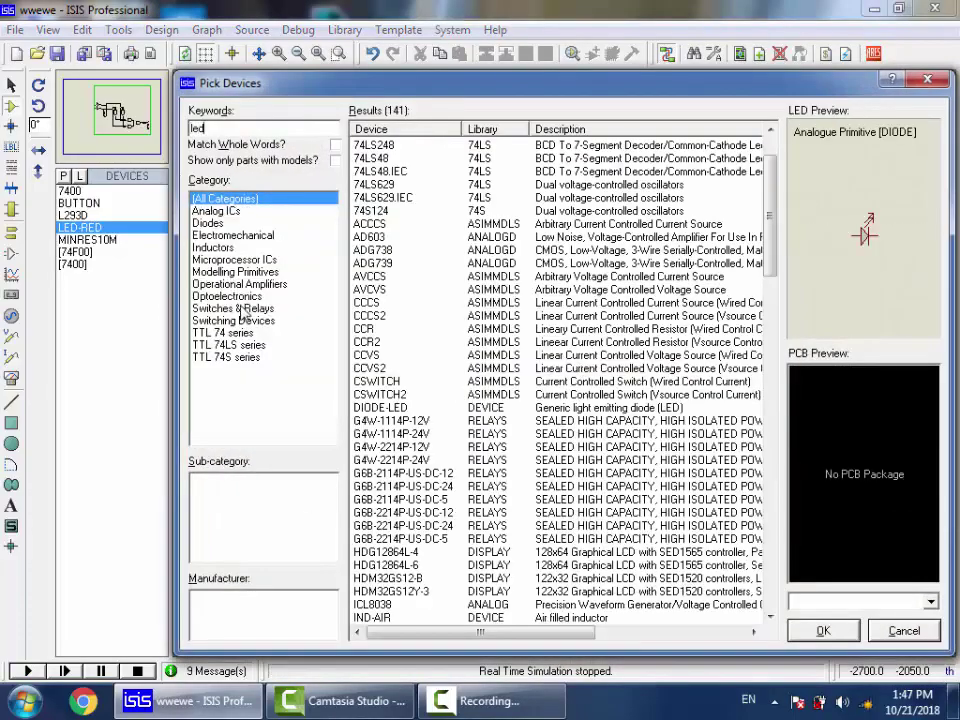
{"action": "left_click", "coordinate": [226, 296]}
{"action": "left_click", "coordinate": [205, 528]}
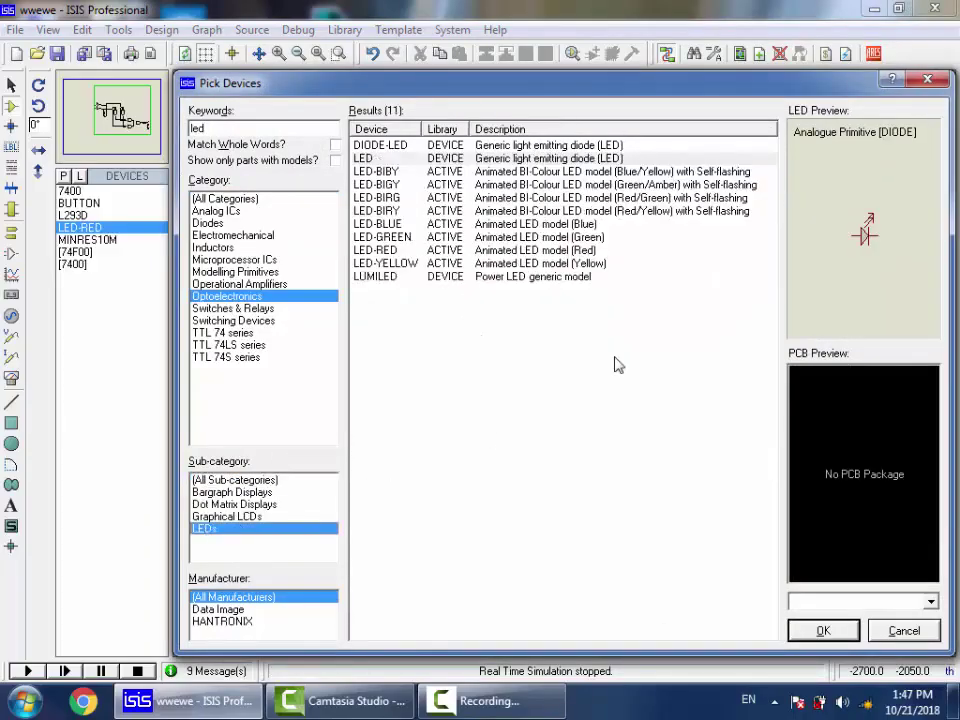
{"action": "left_click", "coordinate": [590, 263]}
{"action": "double_click", "coordinate": [590, 263]}
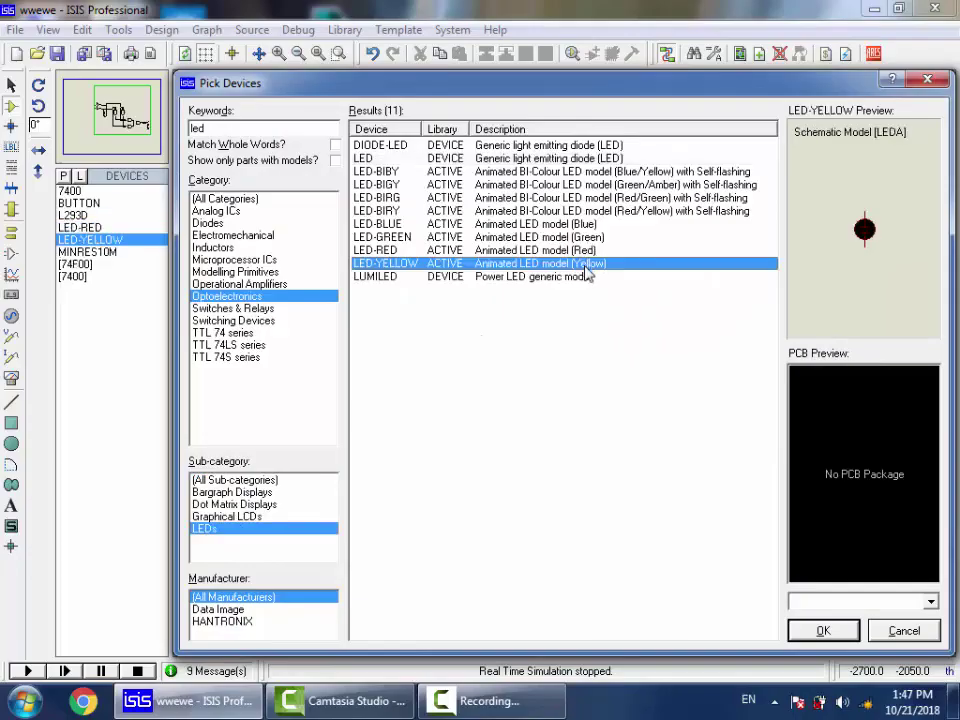
{"action": "scroll", "coordinate": [918, 544], "scroll_direction": "up", "scroll_amount": 3}
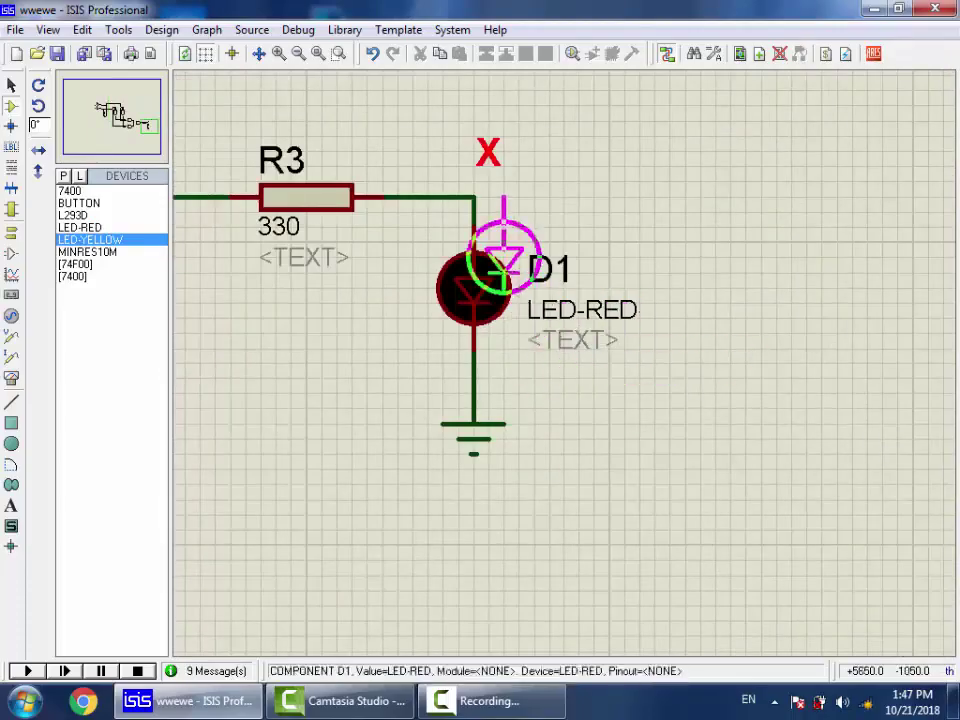
{"action": "left_click", "coordinate": [471, 318]}
{"action": "left_click", "coordinate": [433, 368]}
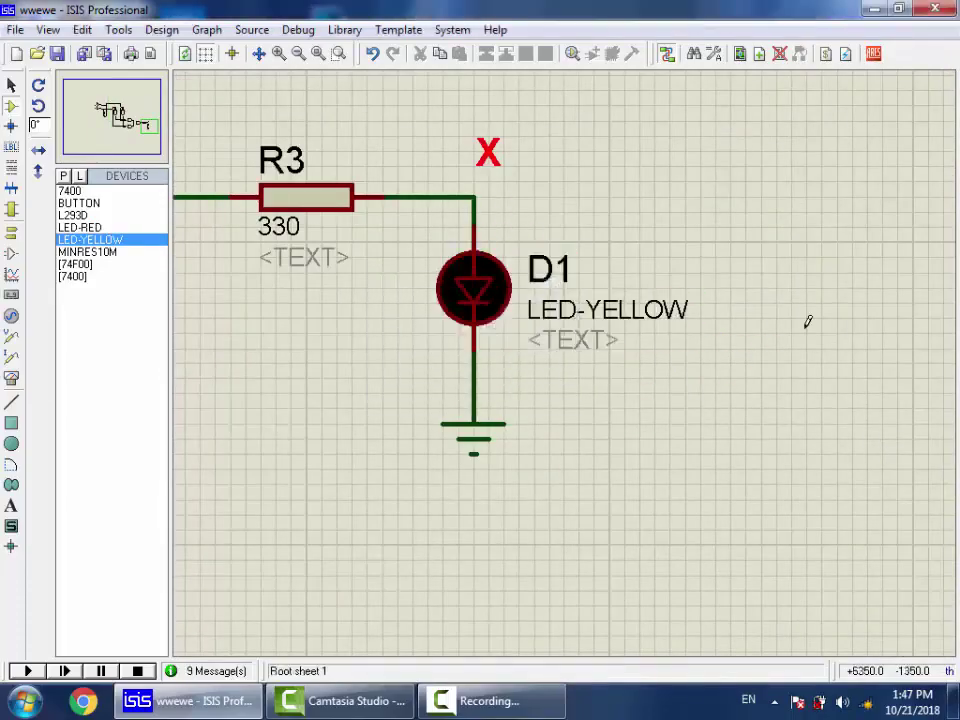
Step: Run the simulation and momentarily close button B and button A one at a time to test LED output X
{"action": "scroll", "coordinate": [600, 280], "scroll_direction": "down", "scroll_amount": 4}
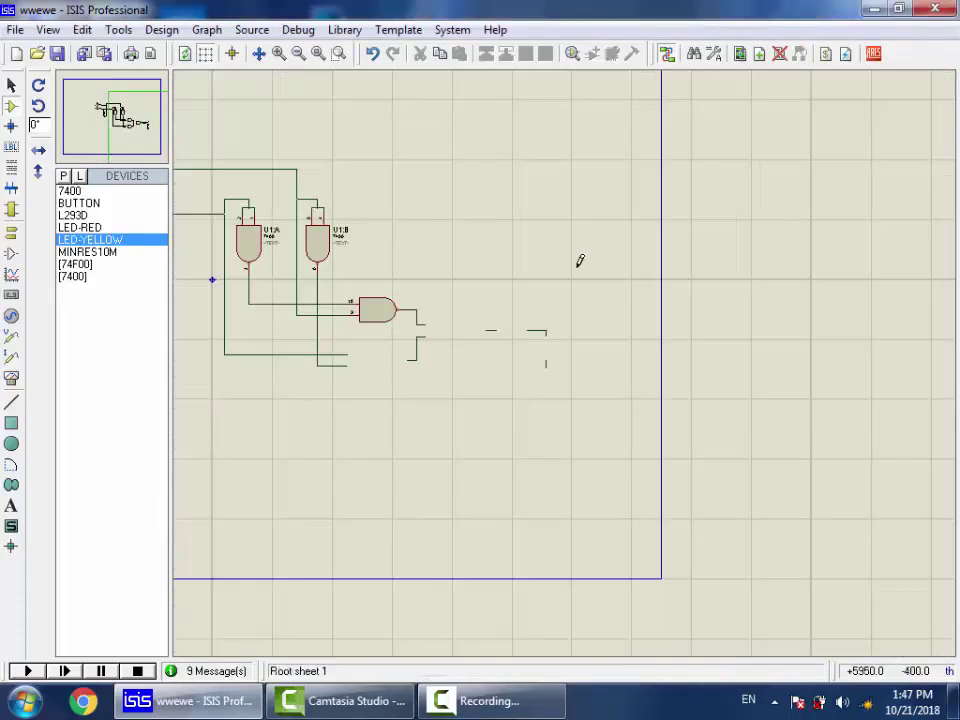
{"action": "scroll", "coordinate": [401, 282], "scroll_direction": "up", "scroll_amount": 3}
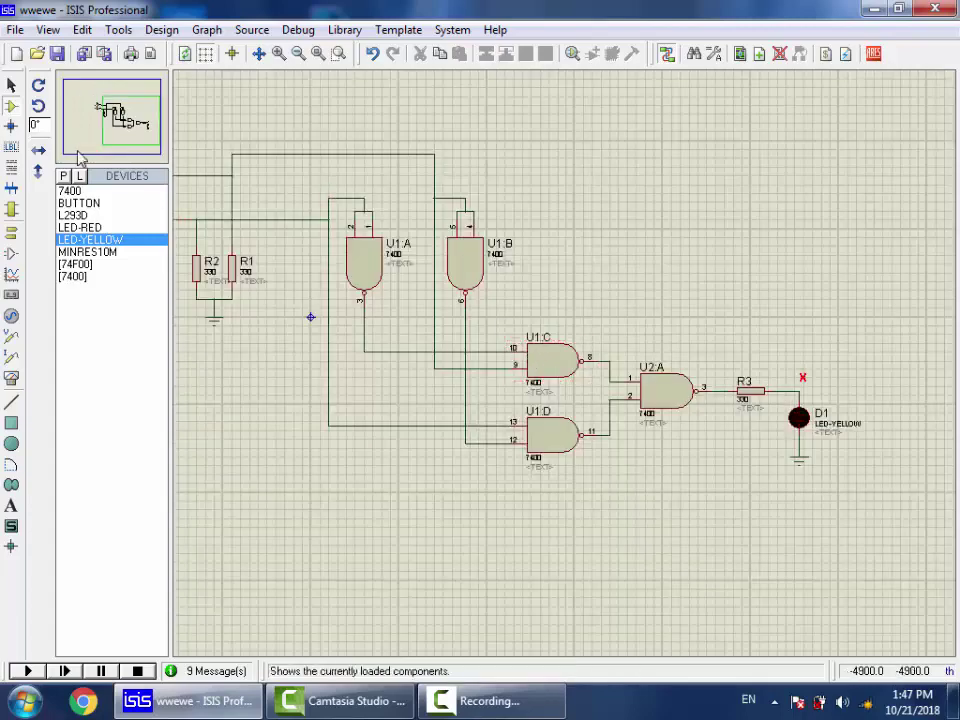
{"action": "left_click_drag", "start_coordinate": [310, 317], "coordinate": [438, 398]}
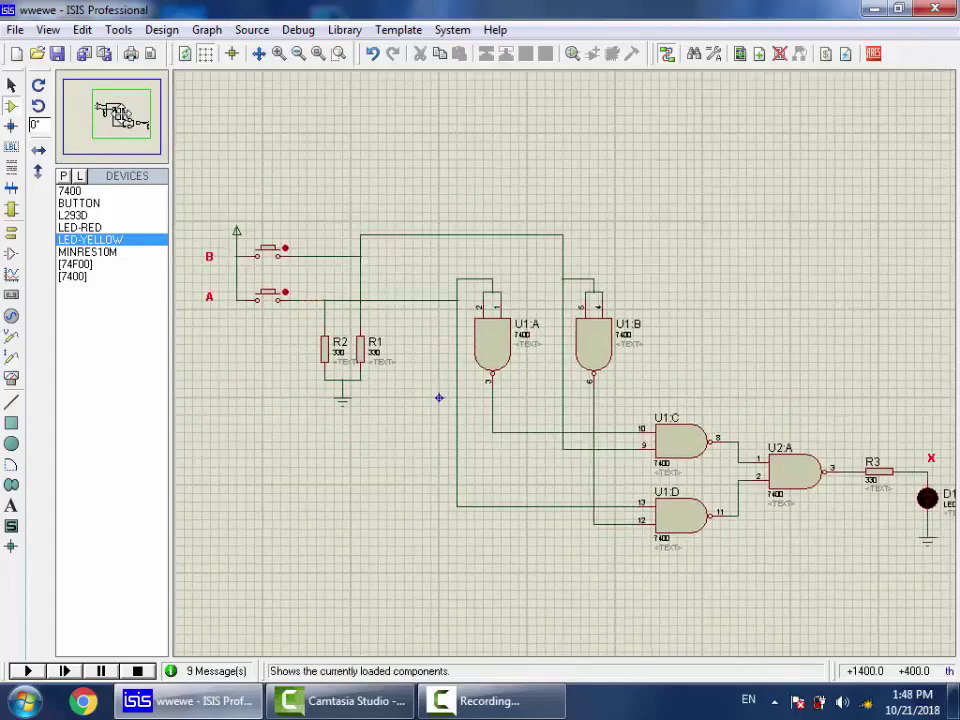
{"action": "left_click", "coordinate": [27, 671]}
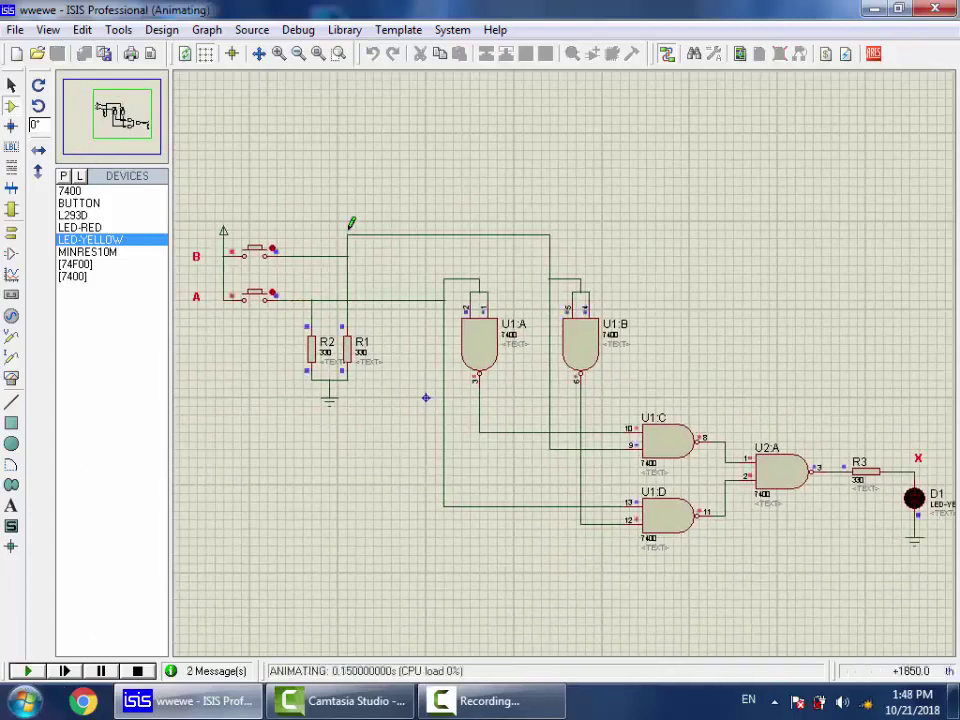
{"action": "left_click", "coordinate": [256, 253]}
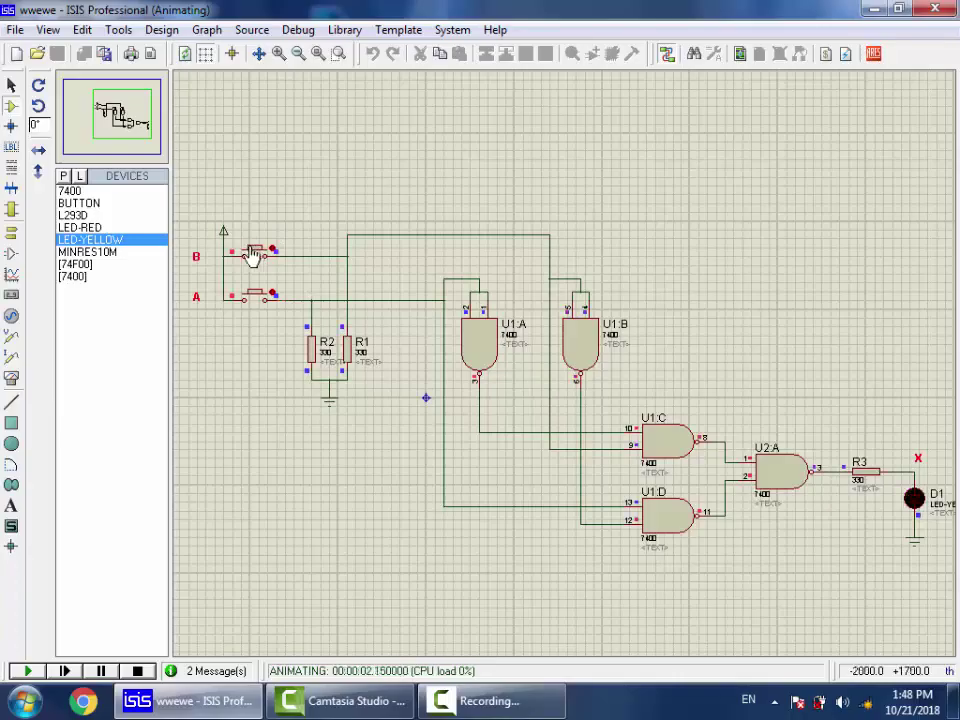
{"action": "left_click", "coordinate": [256, 253]}
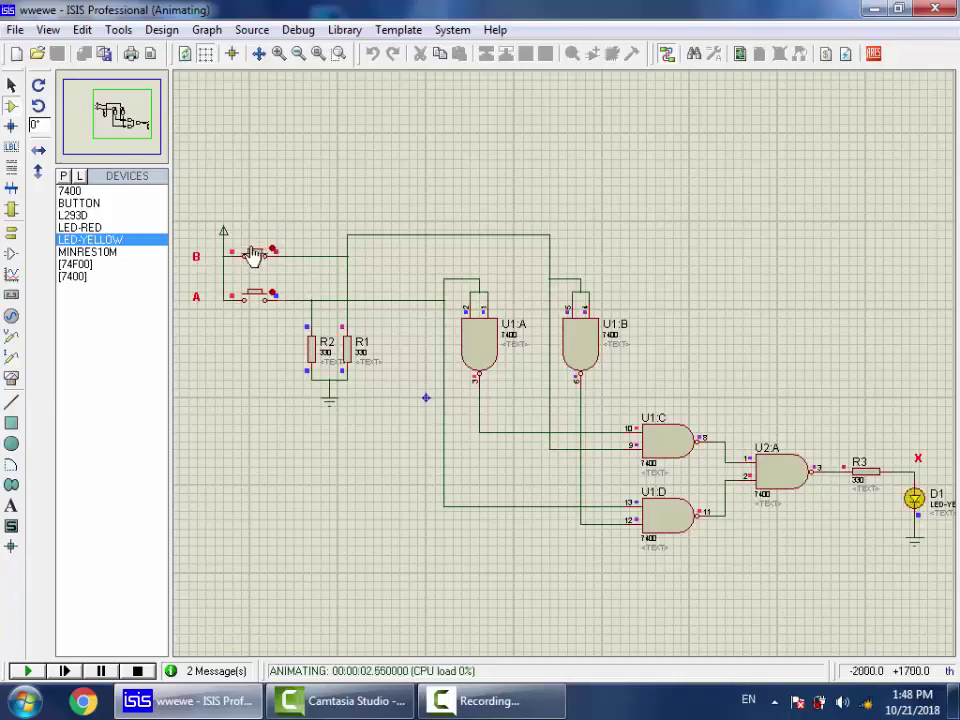
{"action": "left_click", "coordinate": [257, 306]}
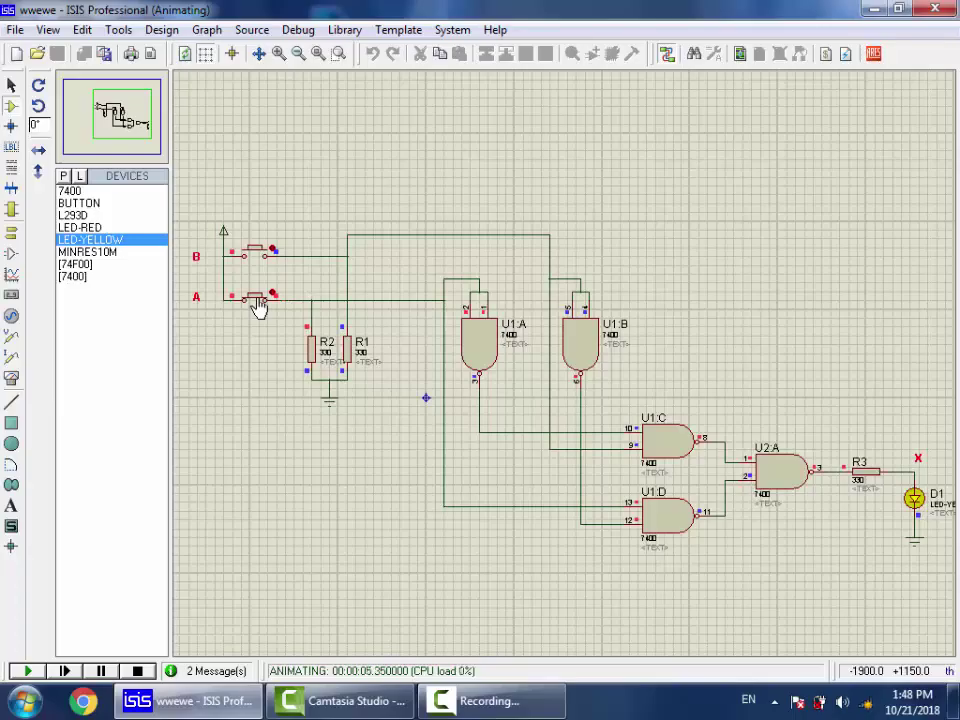
{"action": "left_click", "coordinate": [257, 306]}
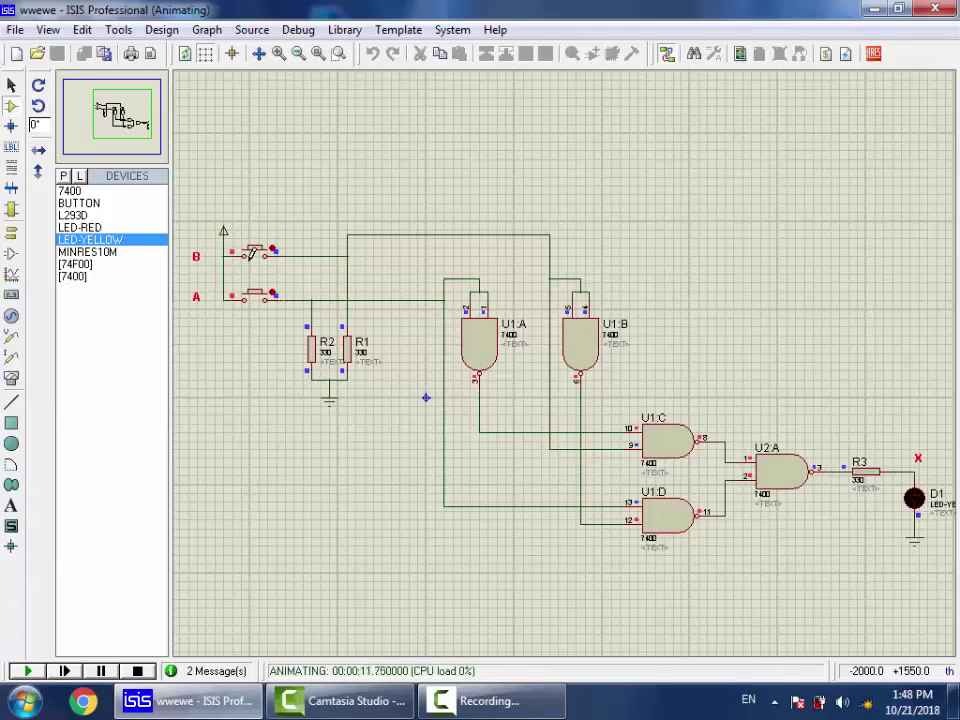
Step: Latch buttons B and A closed at the same time in the running simulation
{"action": "scroll", "coordinate": [276, 252], "scroll_direction": "up", "scroll_amount": 4}
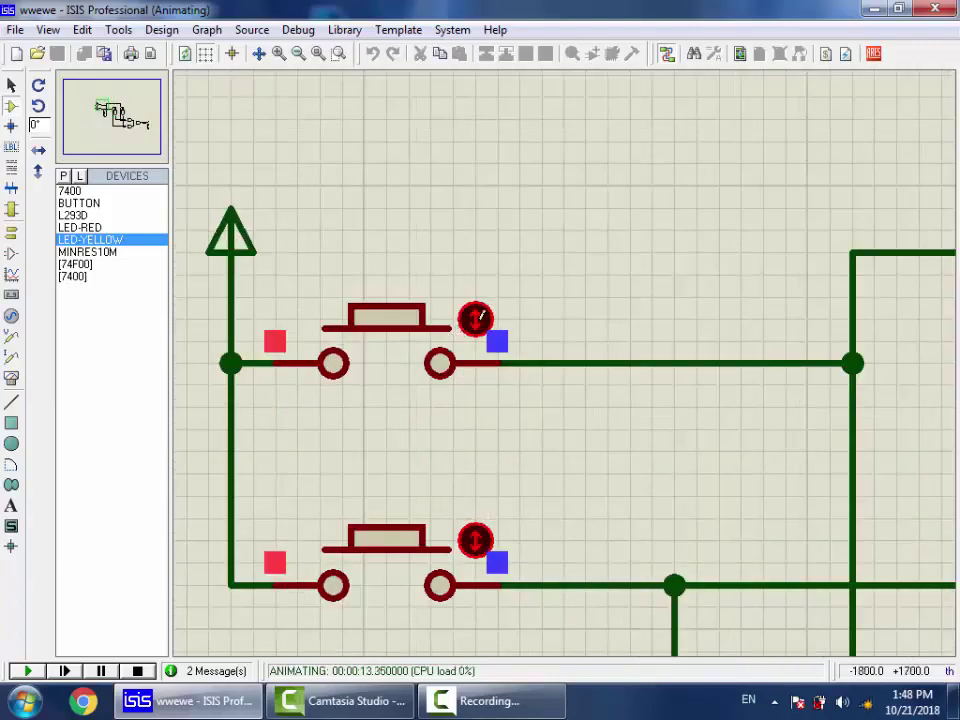
{"action": "left_click", "coordinate": [476, 318]}
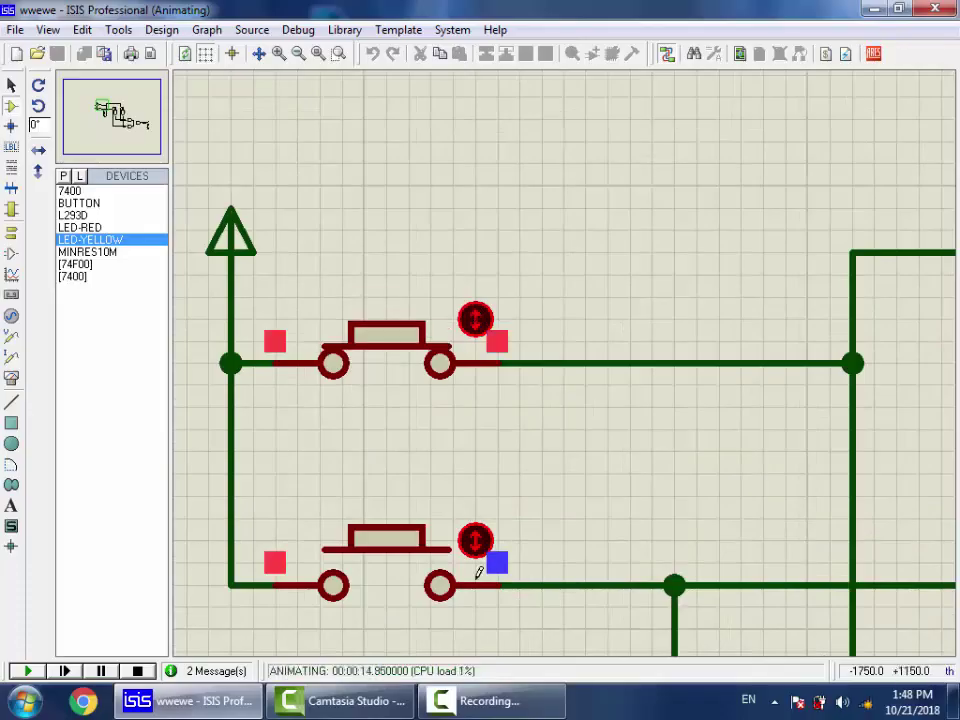
{"action": "left_click", "coordinate": [480, 537]}
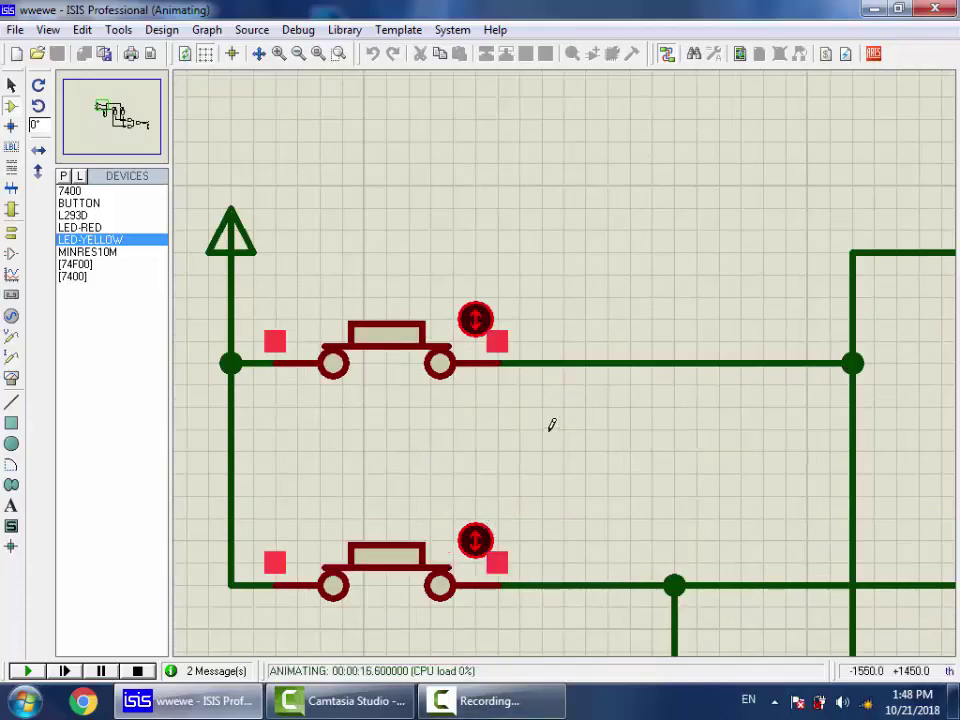
Step: Check LED output X with both buttons closed in the running simulation, and stop the simulation
{"action": "scroll", "coordinate": [779, 409], "scroll_direction": "down", "scroll_amount": 4}
{"action": "scroll", "coordinate": [567, 372], "scroll_direction": "up", "scroll_amount": 5}
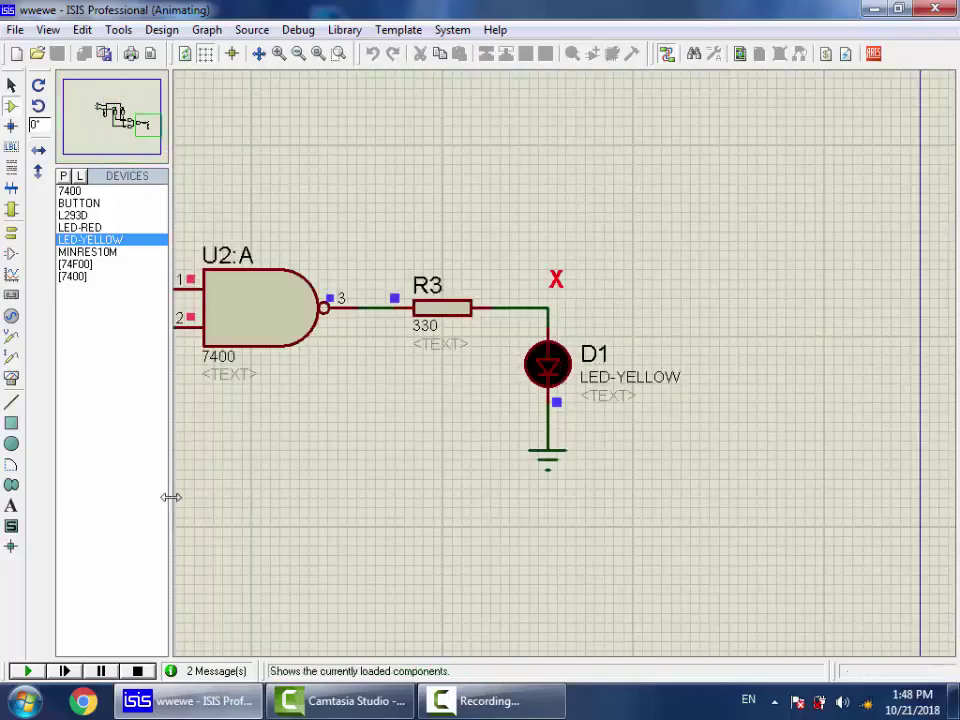
{"action": "left_click", "coordinate": [137, 671]}
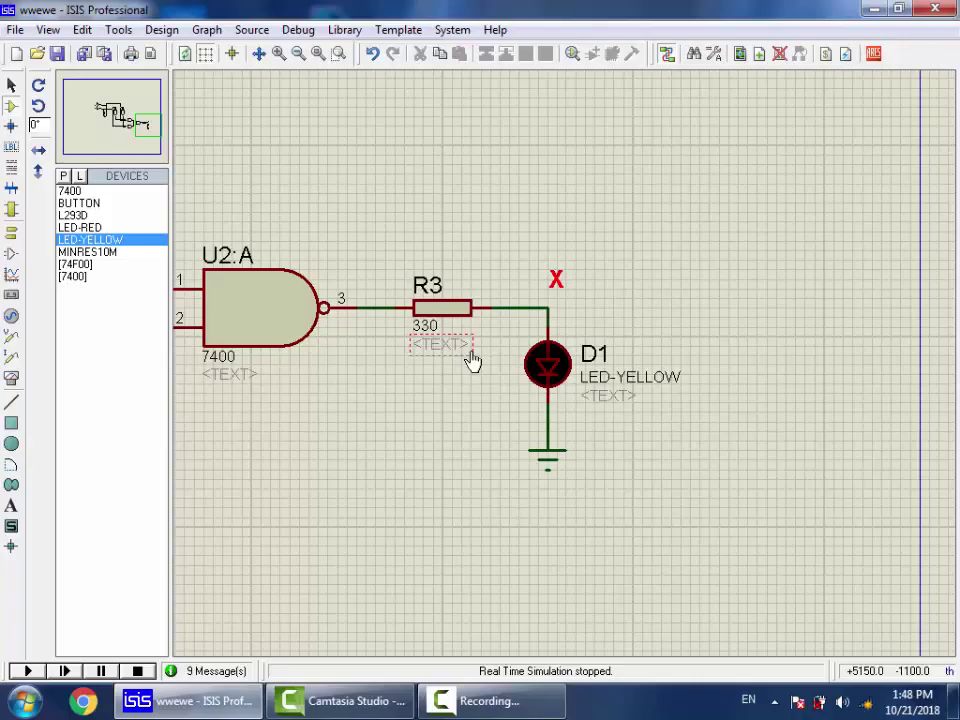
Step: Capture the screen with the whole circuit in view, paste the screenshot into a new Paint picture and shift it upward
{"action": "scroll", "coordinate": [470, 355], "scroll_direction": "down", "scroll_amount": 5}
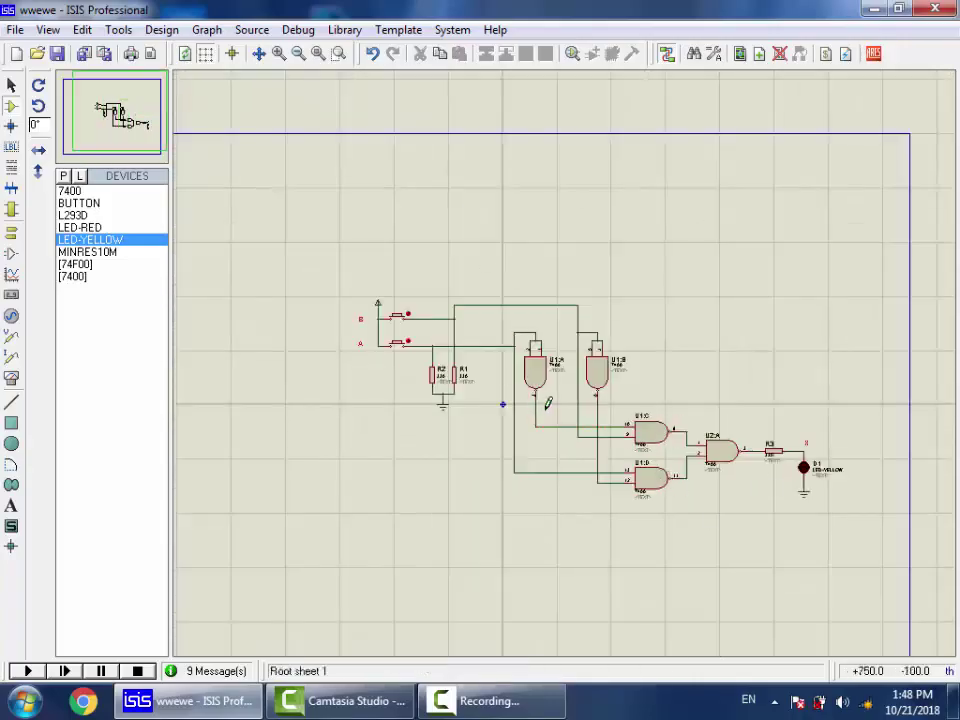
{"action": "scroll", "coordinate": [576, 357], "scroll_direction": "up", "scroll_amount": 2}
{"action": "scroll", "coordinate": [576, 357], "scroll_direction": "down", "scroll_amount": 2}
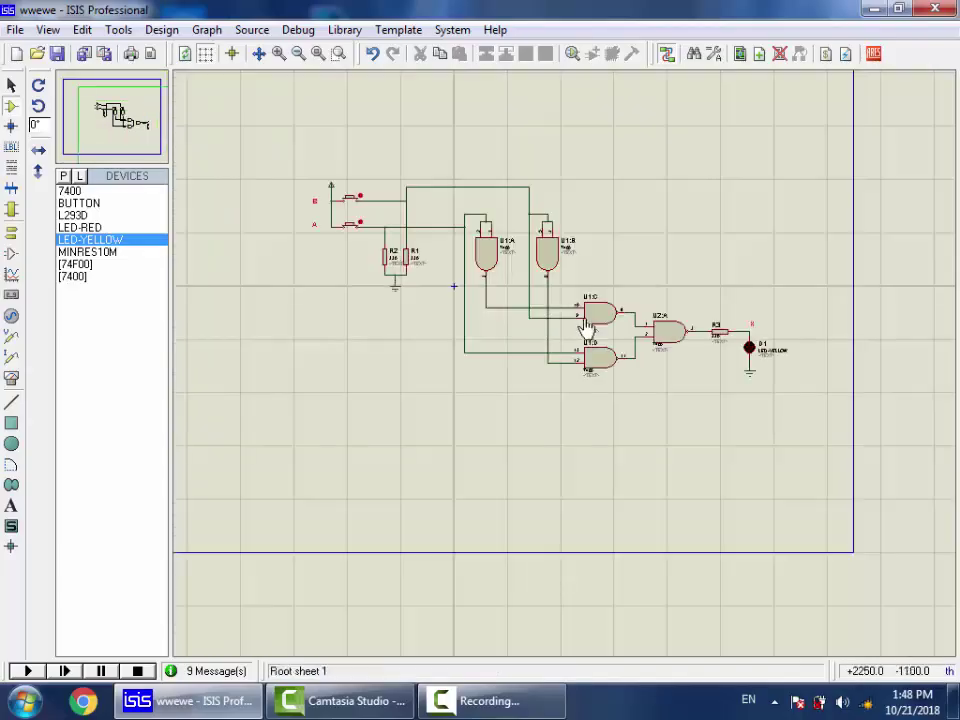
{"action": "scroll", "coordinate": [508, 418], "scroll_direction": "up", "scroll_amount": 1}
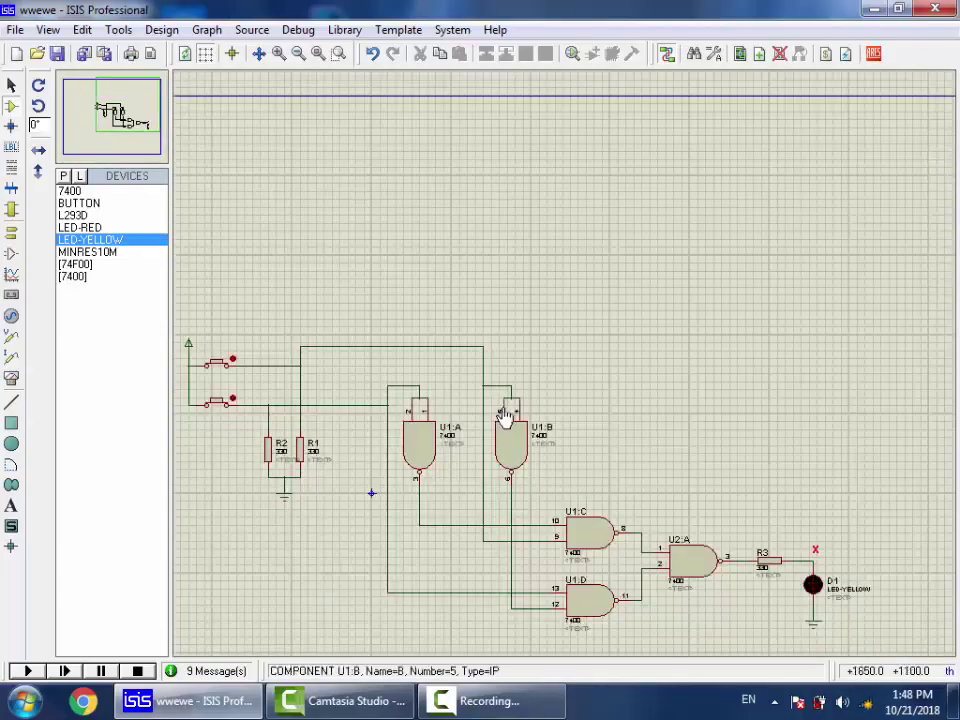
{"action": "key", "text": "super"}
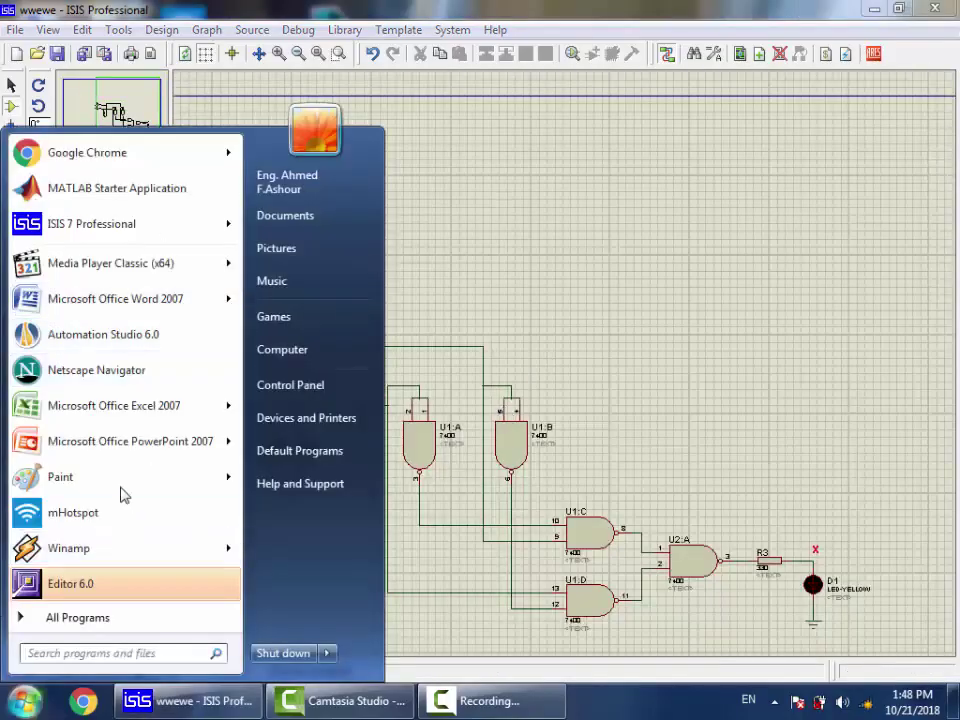
{"action": "left_click", "coordinate": [112, 476]}
{"action": "key", "text": "ctrl+v"}
{"action": "left_click_drag", "start_coordinate": [499, 441], "coordinate": [481, 253]}
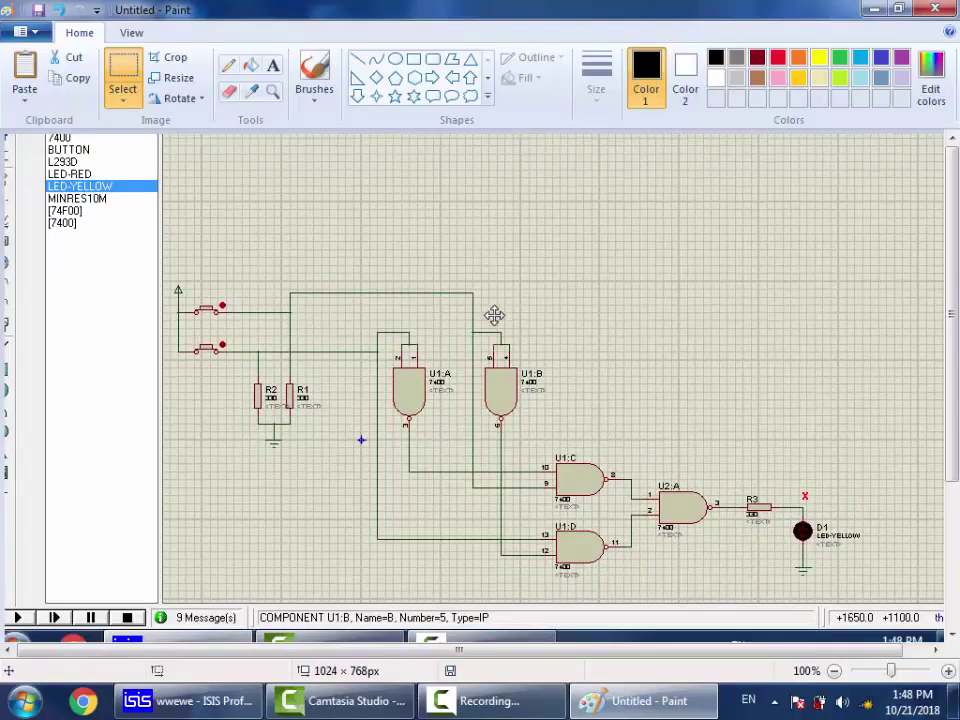
{"action": "left_click_drag", "start_coordinate": [499, 315], "coordinate": [492, 242]}
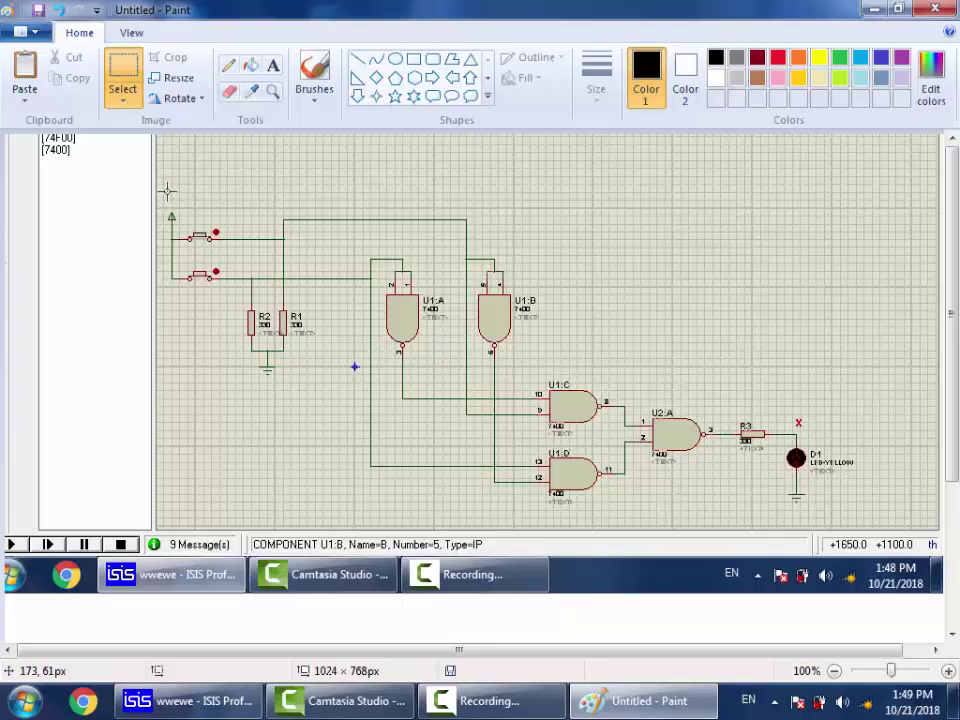
Step: Isolate the circuit area of the pasted screenshot, about 795 × 362 px, removing the surrounding window parts
{"action": "left_click_drag", "start_coordinate": [160, 172], "coordinate": [903, 512]}
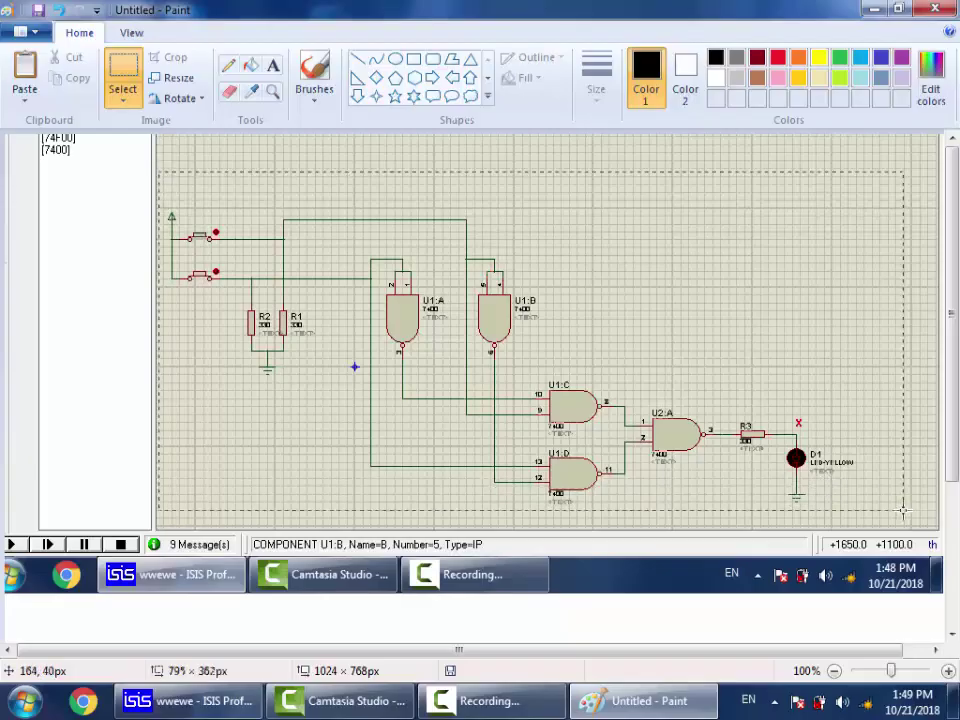
{"action": "left_click", "coordinate": [560, 390]}
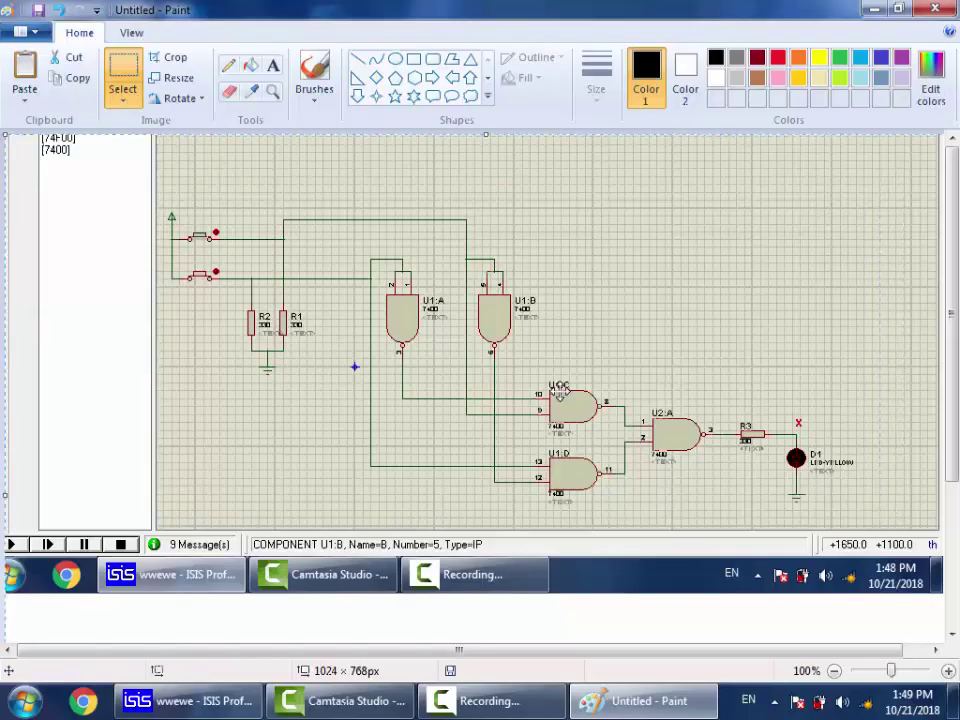
{"action": "key", "text": "ctrl+shift+x"}
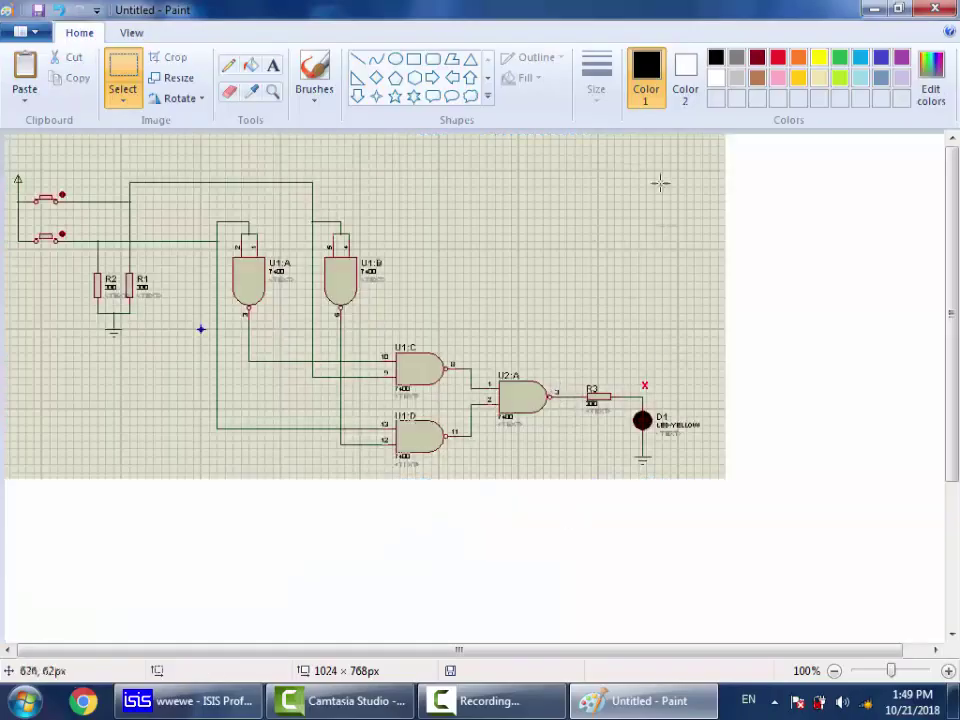
{"action": "scroll", "coordinate": [660, 182], "scroll_direction": "up", "scroll_amount": 1}
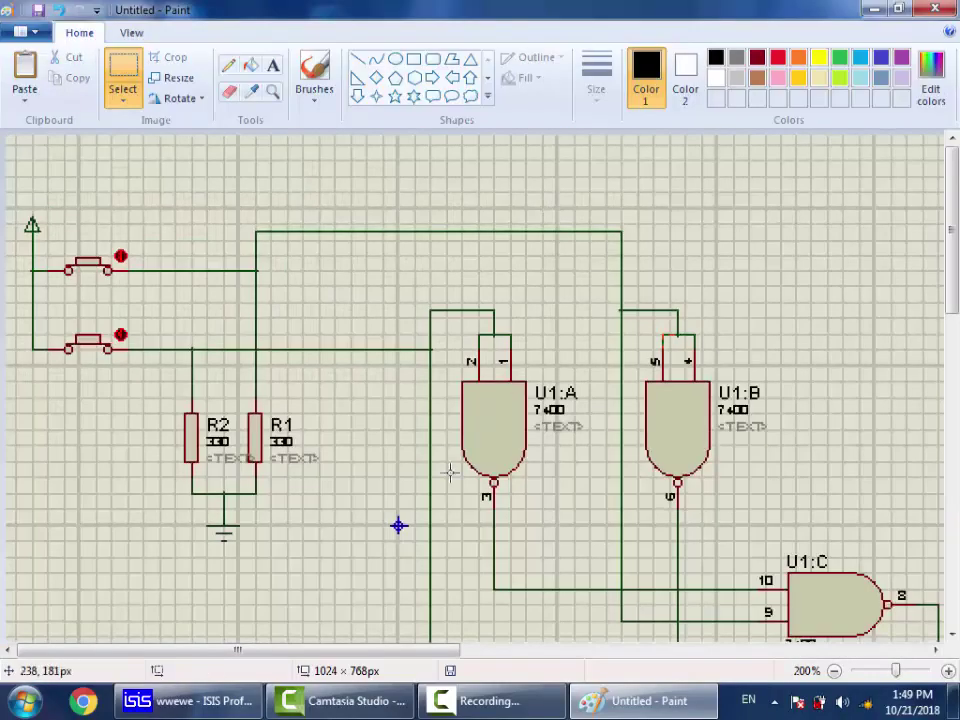
{"action": "scroll", "coordinate": [450, 472], "scroll_direction": "down", "scroll_amount": 3}
Step: Switch to ISIS, copy the schematic sheet to the clipboard, and paste it into the Paint picture
{"action": "key", "text": "alt+Tab"}
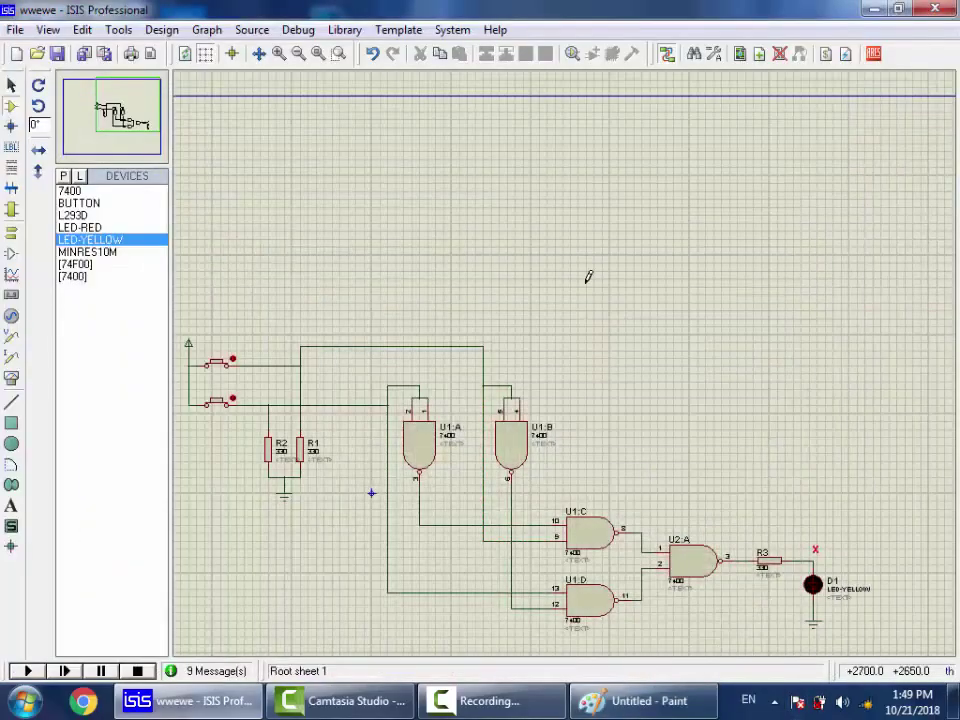
{"action": "right_click", "coordinate": [590, 214]}
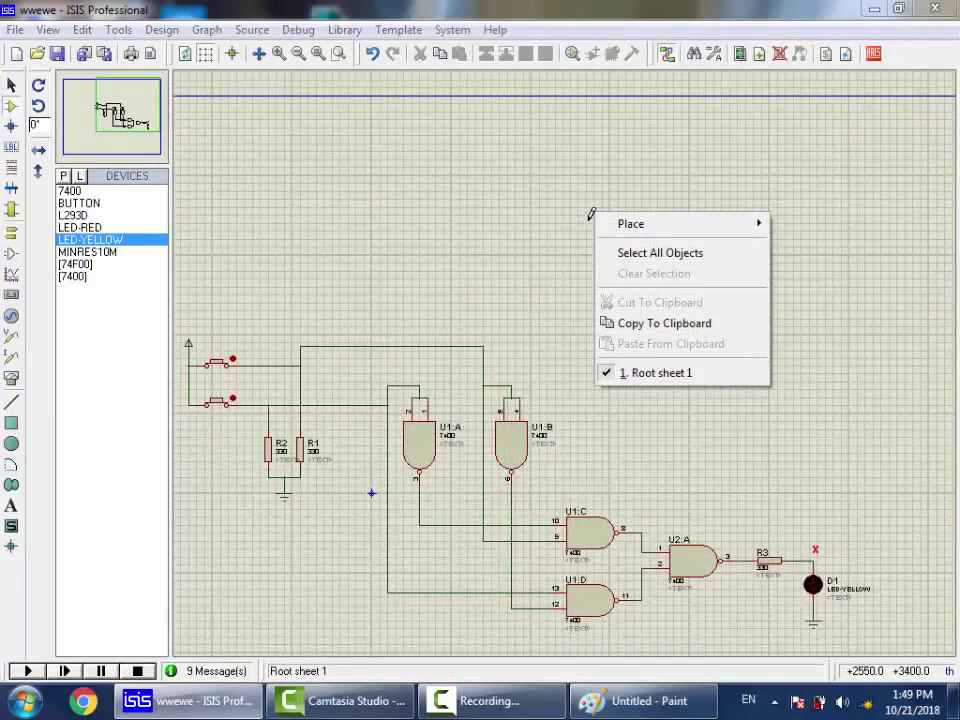
{"action": "left_click", "coordinate": [664, 323]}
{"action": "key", "text": "alt+Tab"}
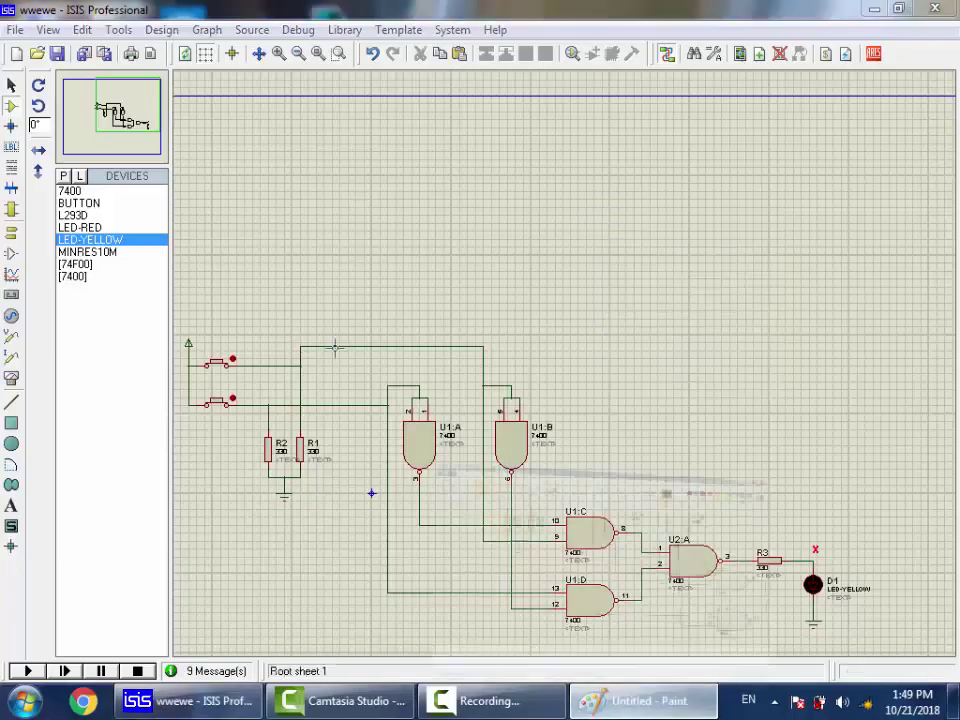
{"action": "scroll", "coordinate": [411, 287], "scroll_direction": "down", "scroll_amount": 2}
{"action": "key", "text": "ctrl+v"}
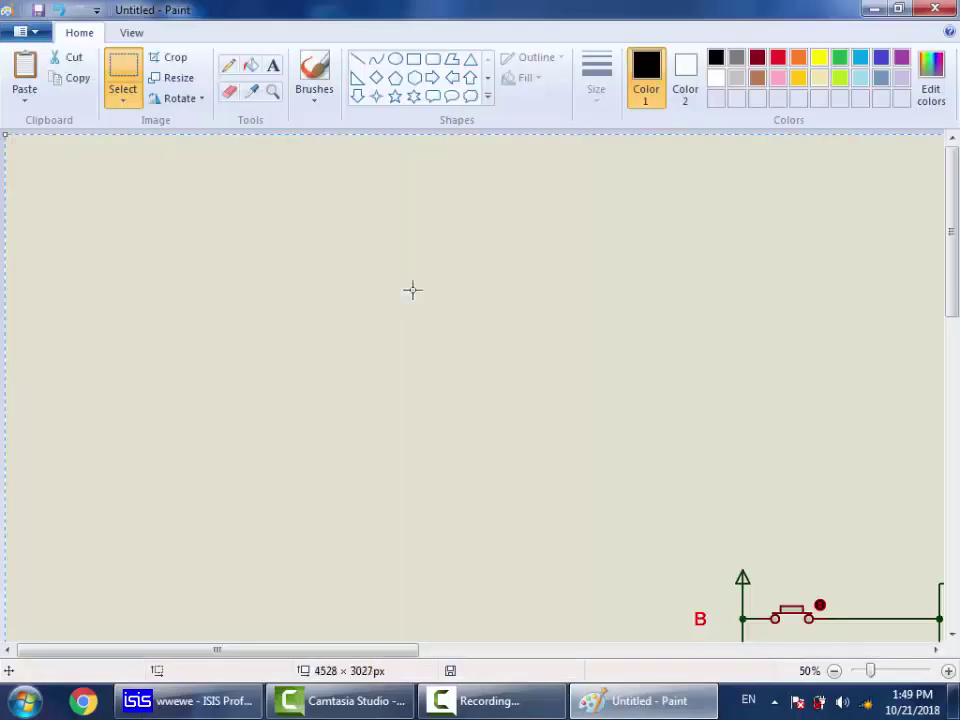
{"action": "scroll", "coordinate": [411, 294], "scroll_direction": "down", "scroll_amount": 2}
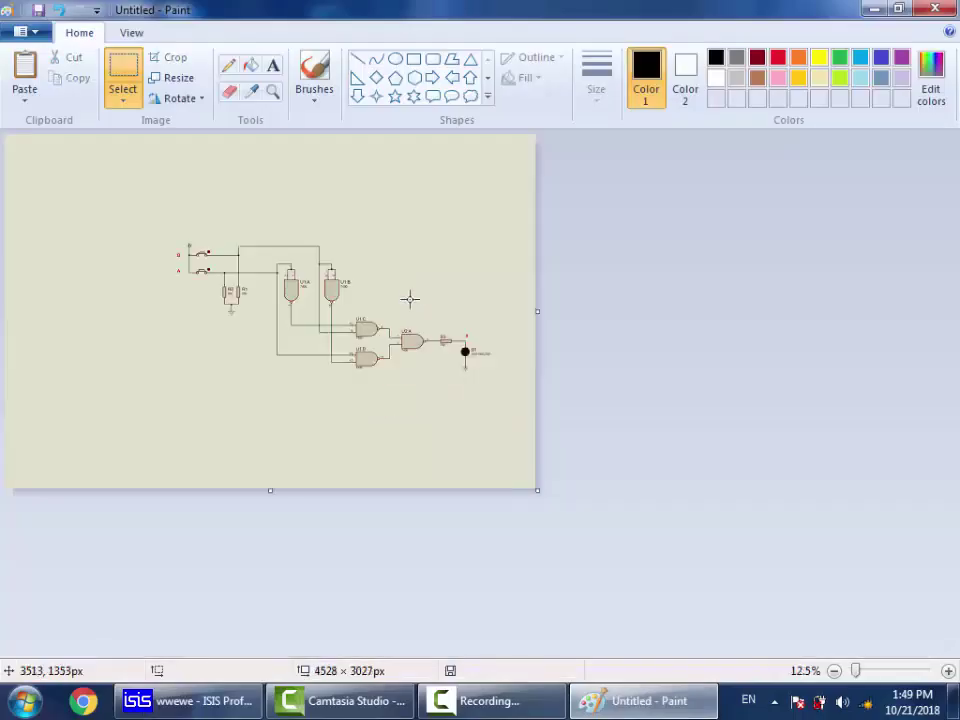
Step: Fill the beige background around the circuit and the areas enclosed by its wires with white
{"action": "left_click", "coordinate": [250, 65]}
{"action": "left_click", "coordinate": [716, 78]}
{"action": "left_click", "coordinate": [358, 264]}
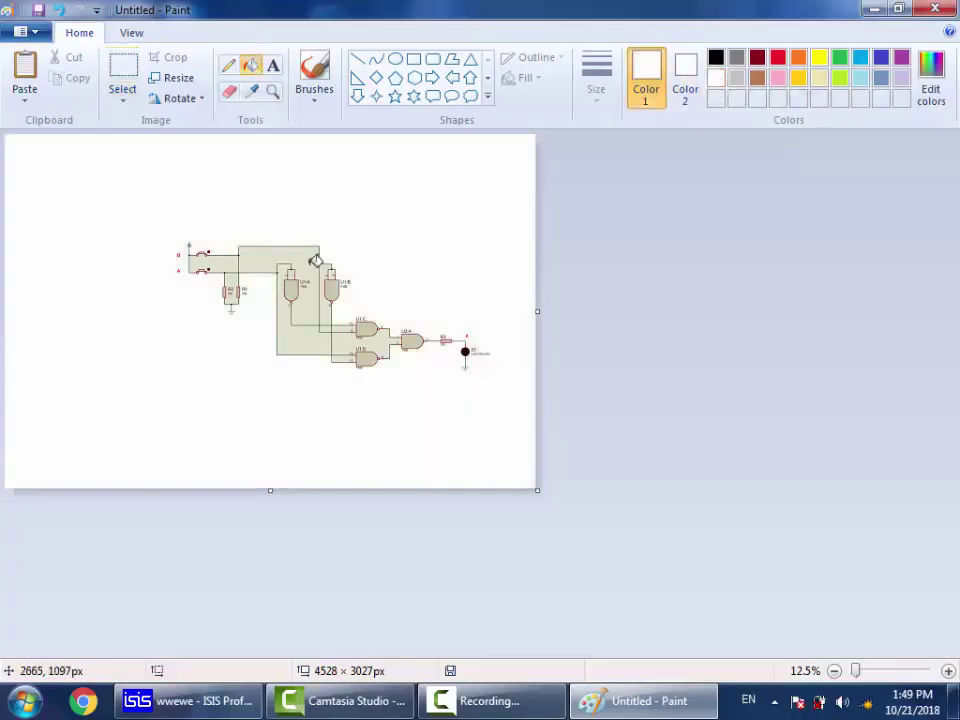
{"action": "left_click", "coordinate": [275, 258]}
{"action": "left_click", "coordinate": [222, 263]}
{"action": "left_click", "coordinate": [235, 282]}
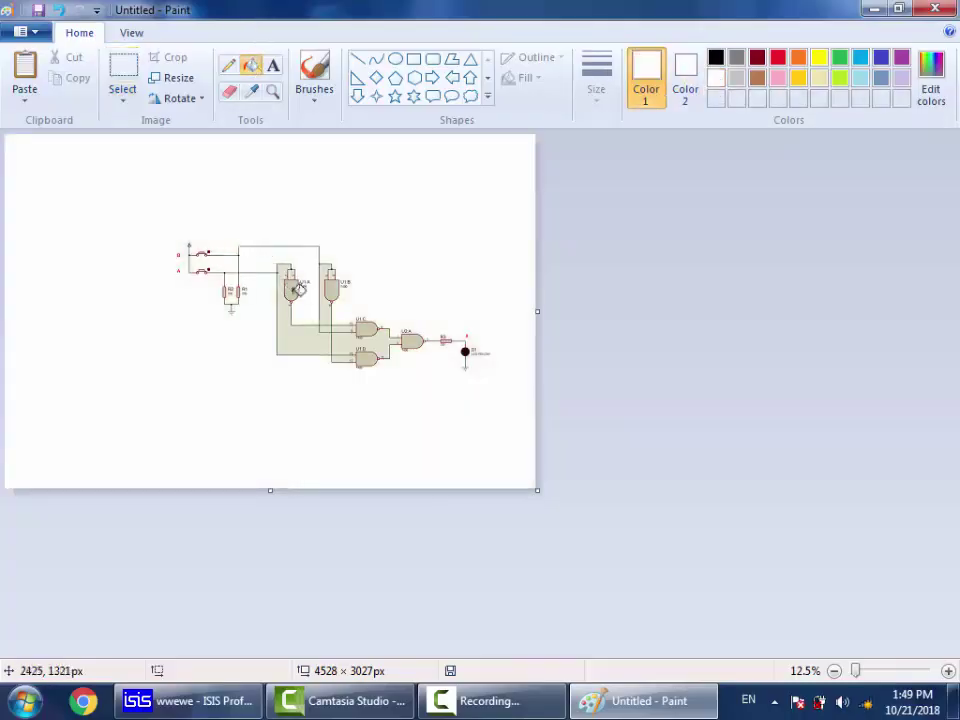
{"action": "left_click", "coordinate": [330, 308]}
{"action": "left_click", "coordinate": [328, 300]}
{"action": "scroll", "coordinate": [360, 272], "scroll_direction": "up", "scroll_amount": 1, "text": "ctrl"}
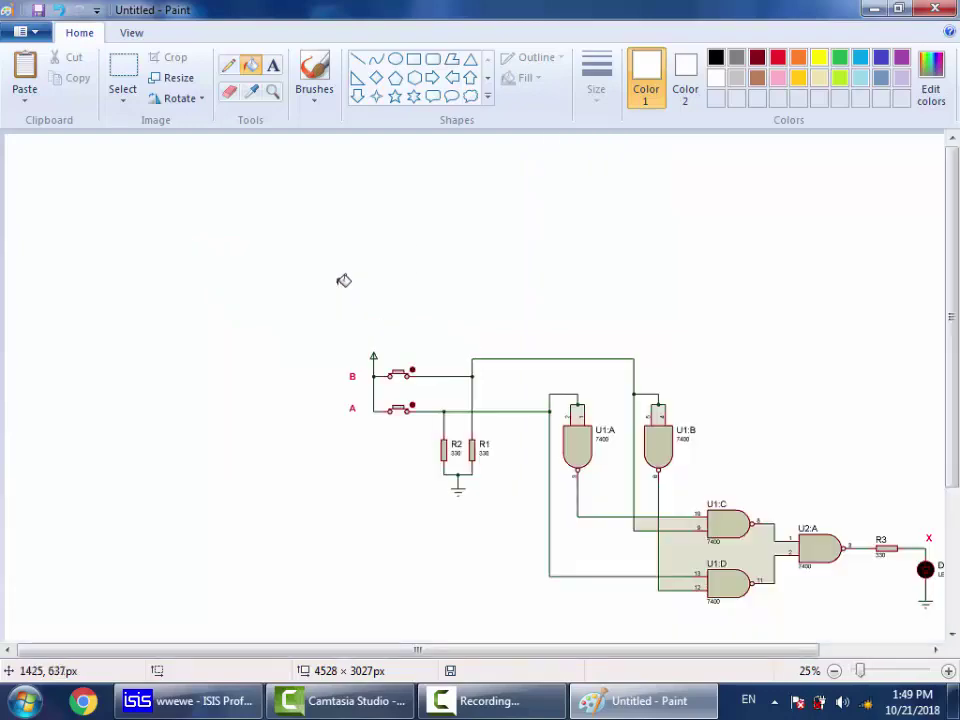
Step: Return to ISIS and set up a bitmap graphics export of the current sheet at 200 DPI
{"action": "left_click", "coordinate": [636, 716]}
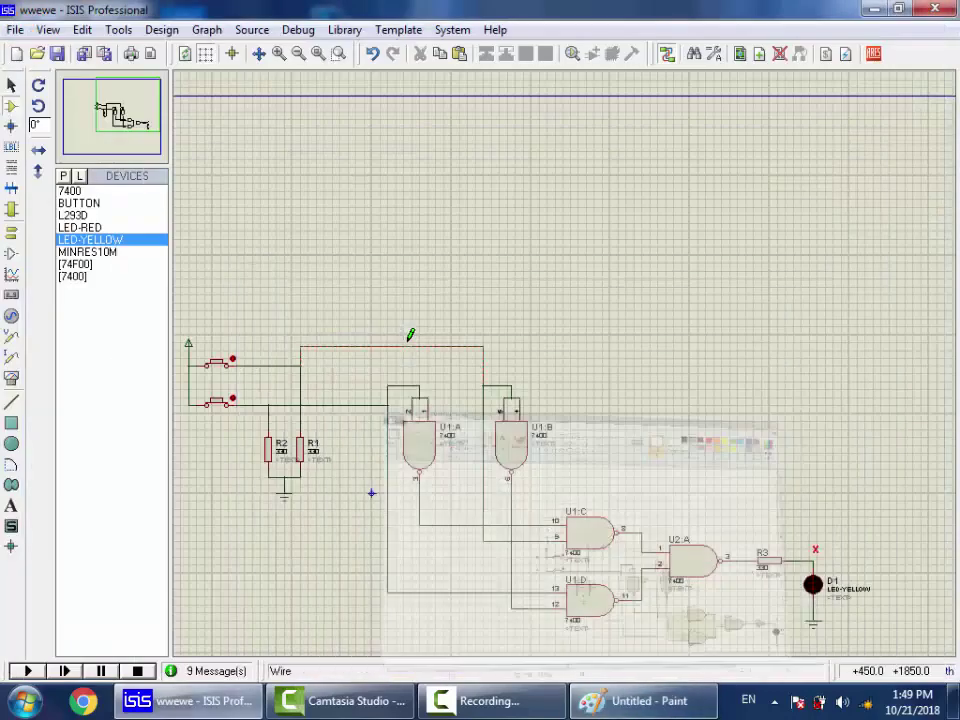
{"action": "scroll", "coordinate": [540, 514], "scroll_direction": "down", "scroll_amount": 1}
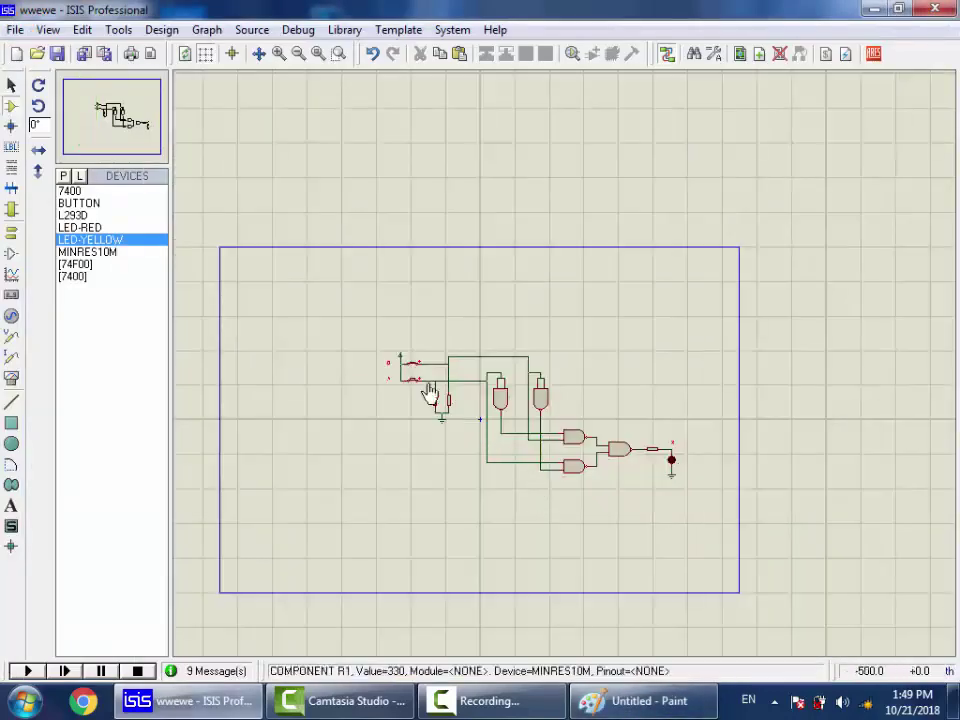
{"action": "left_click", "coordinate": [15, 29]}
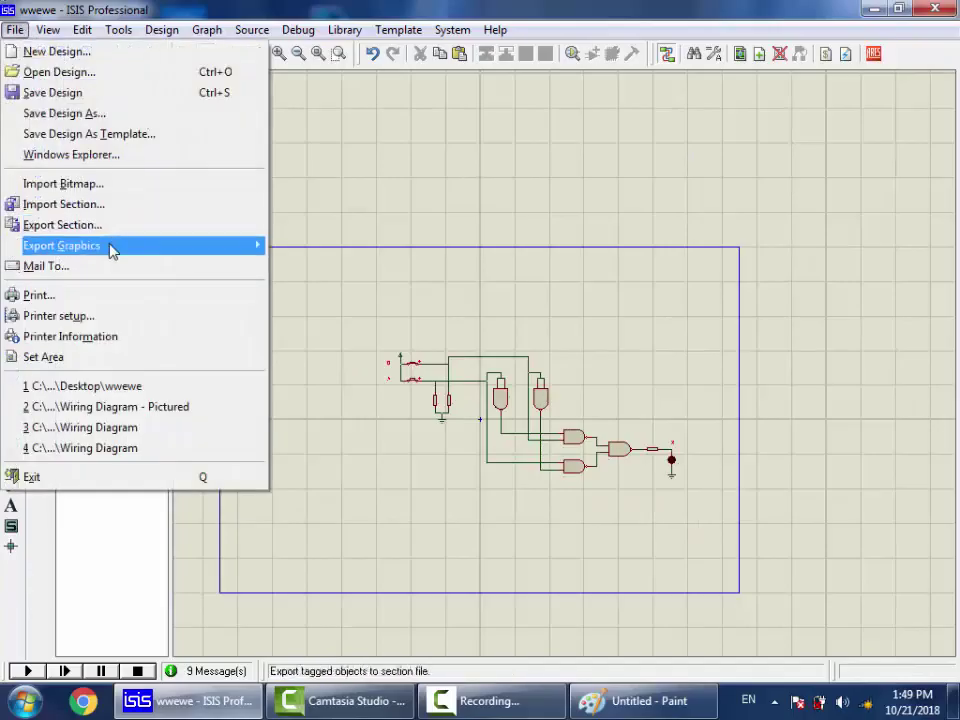
{"action": "mouse_move", "coordinate": [112, 249]}
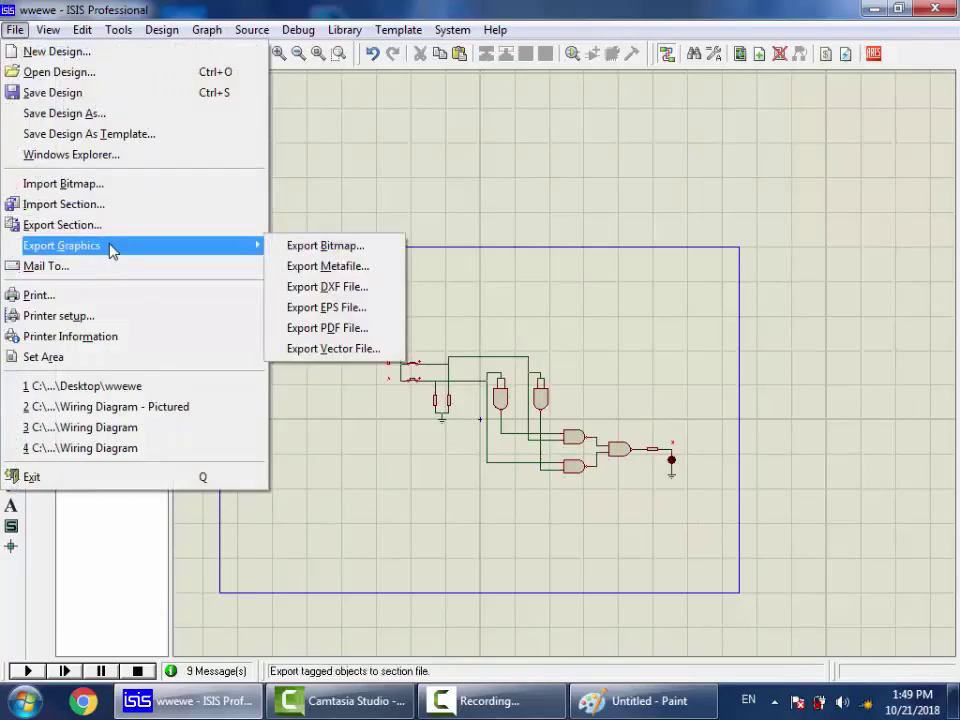
{"action": "left_click", "coordinate": [334, 248]}
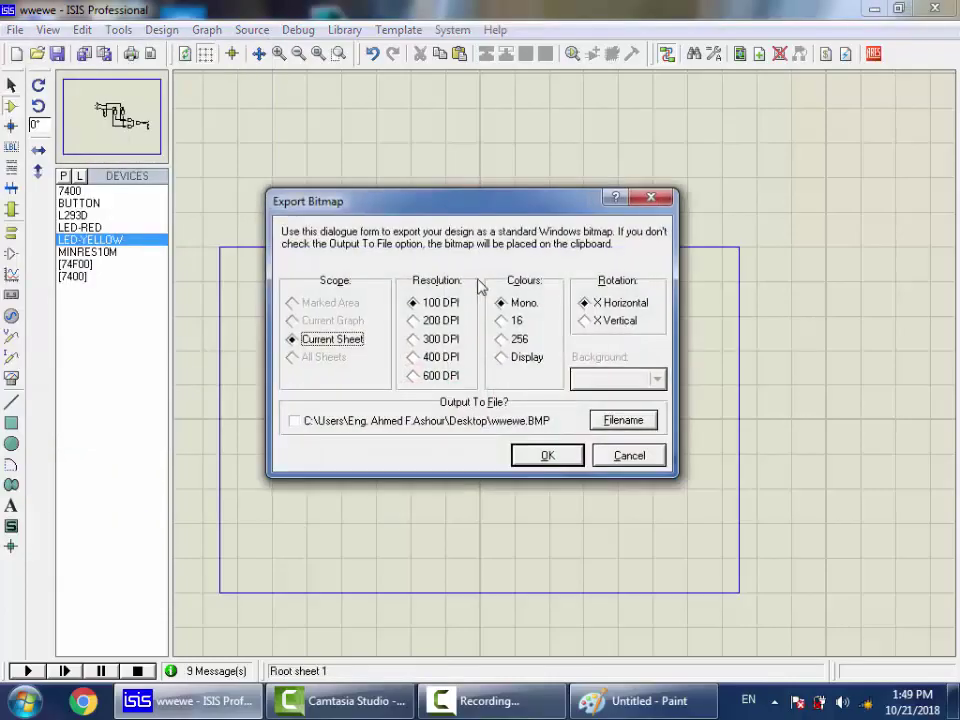
{"action": "left_click", "coordinate": [336, 345]}
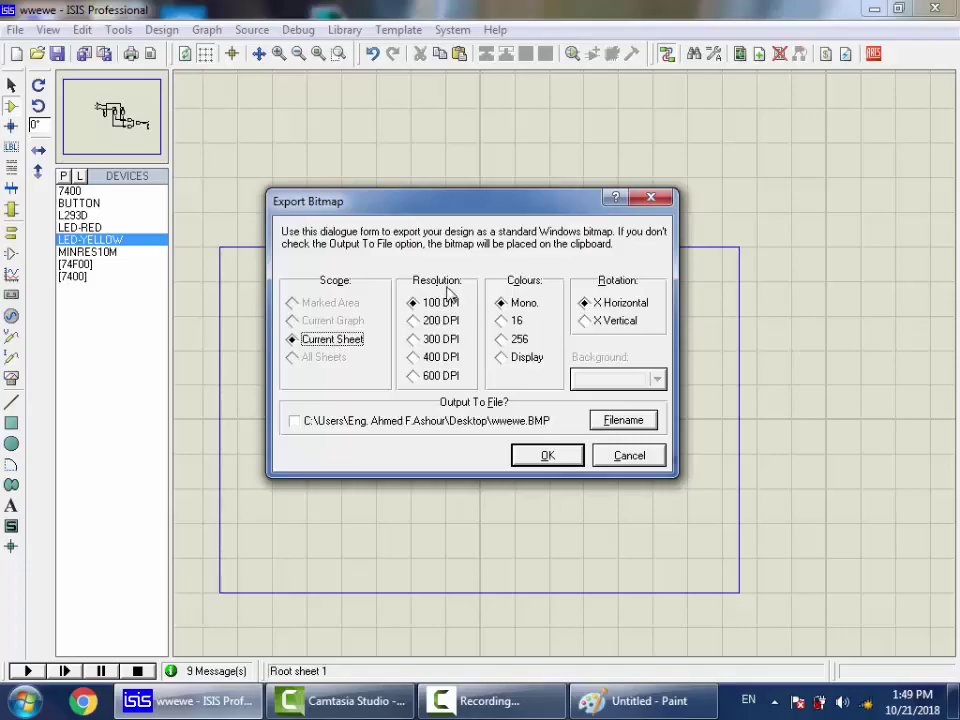
{"action": "key", "text": "Tab"}
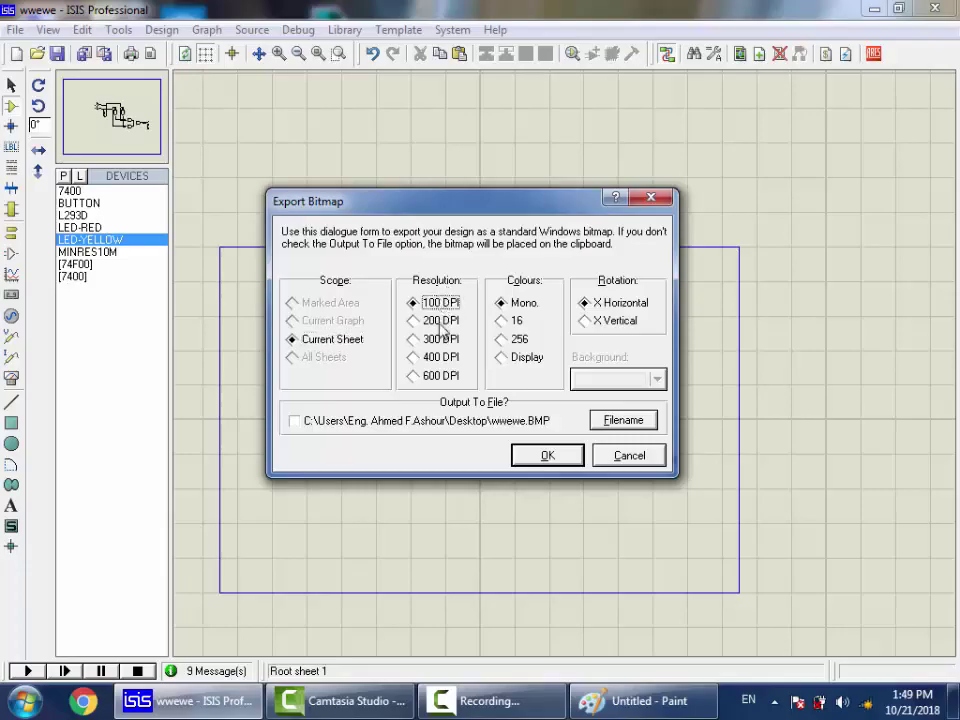
{"action": "left_click", "coordinate": [442, 330]}
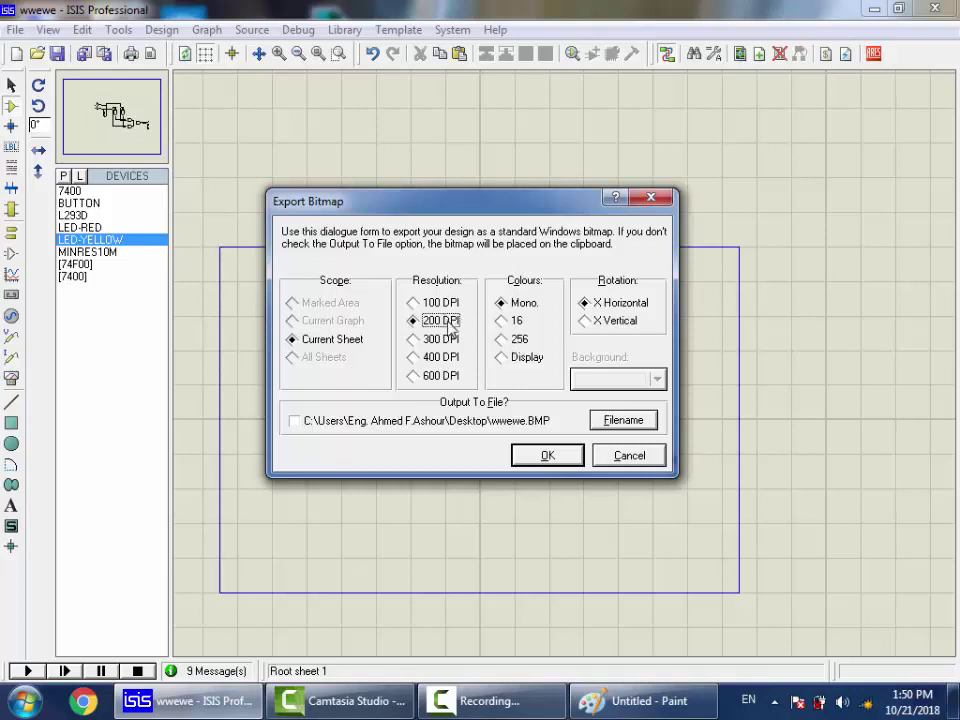
Step: Set the bitmap export's colours to Display and its background to white
{"action": "left_click", "coordinate": [521, 306]}
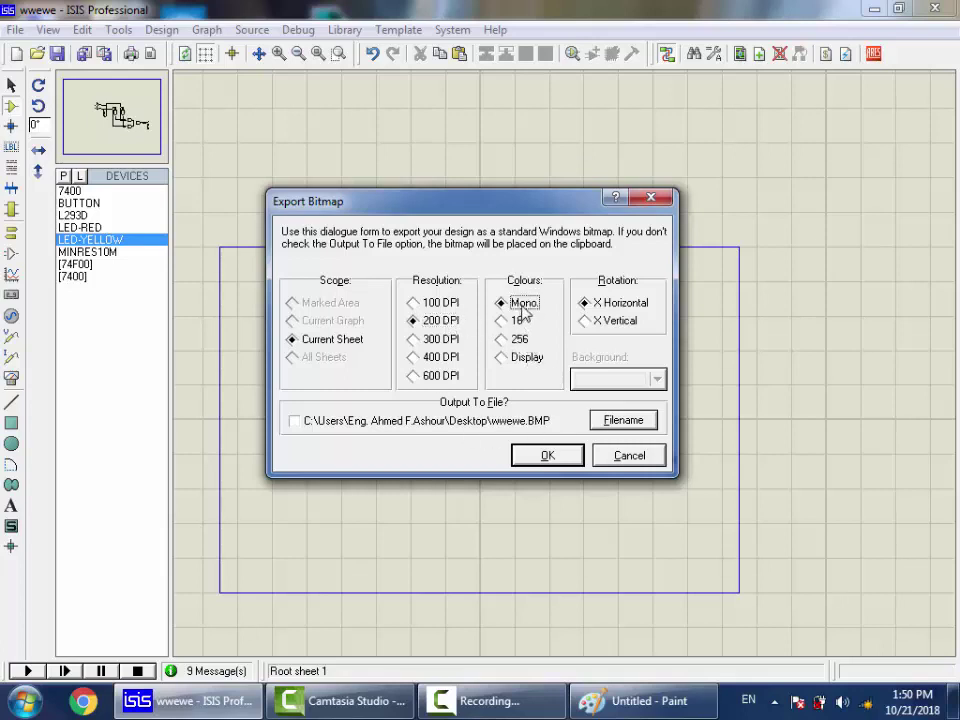
{"action": "left_click", "coordinate": [526, 357]}
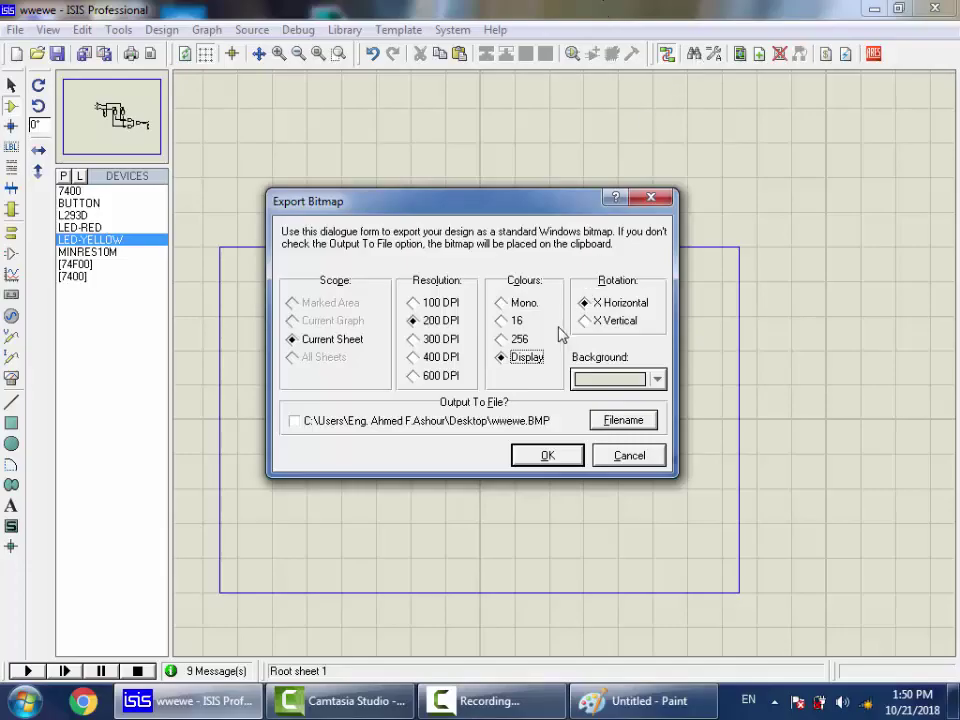
{"action": "left_click", "coordinate": [630, 385]}
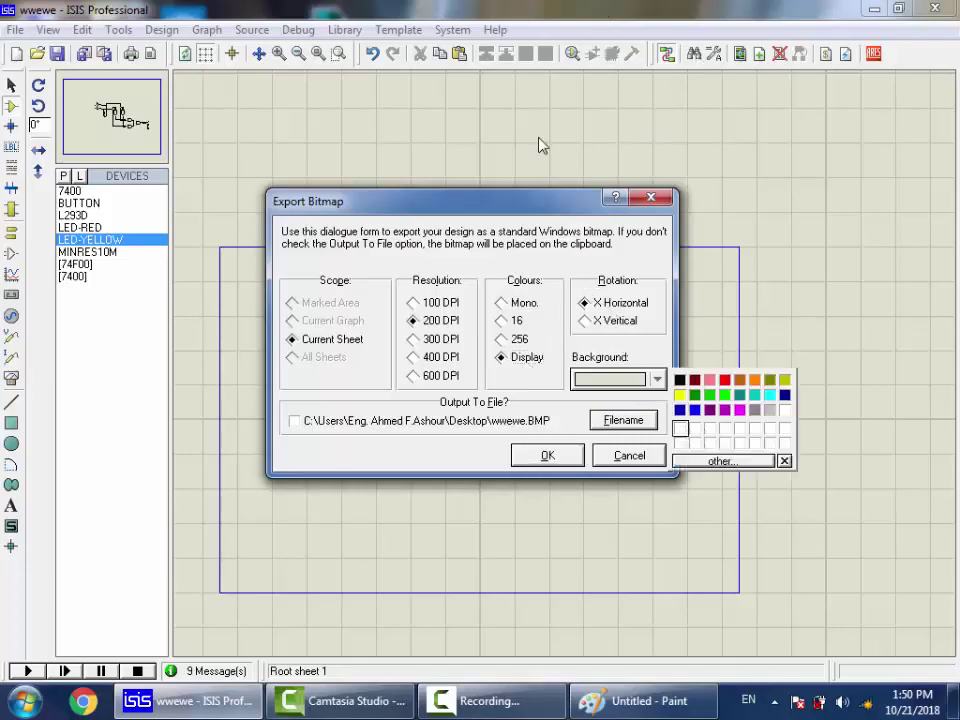
{"action": "left_click", "coordinate": [710, 443]}
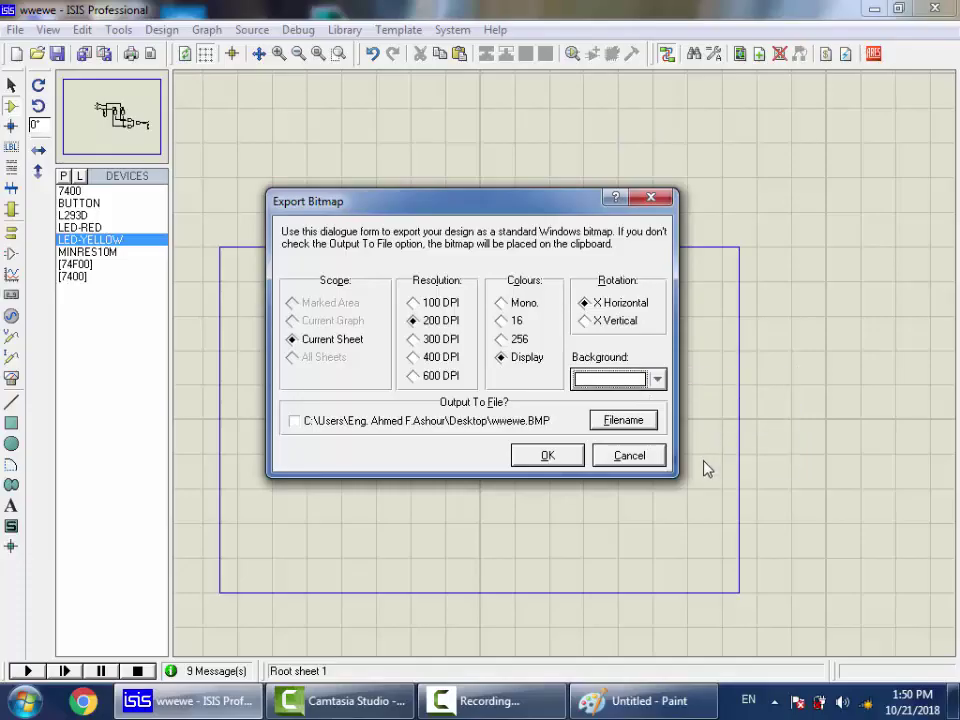
Step: Set the bitmap's output file to nnnn on the Desktop and run the export
{"action": "left_click", "coordinate": [630, 420]}
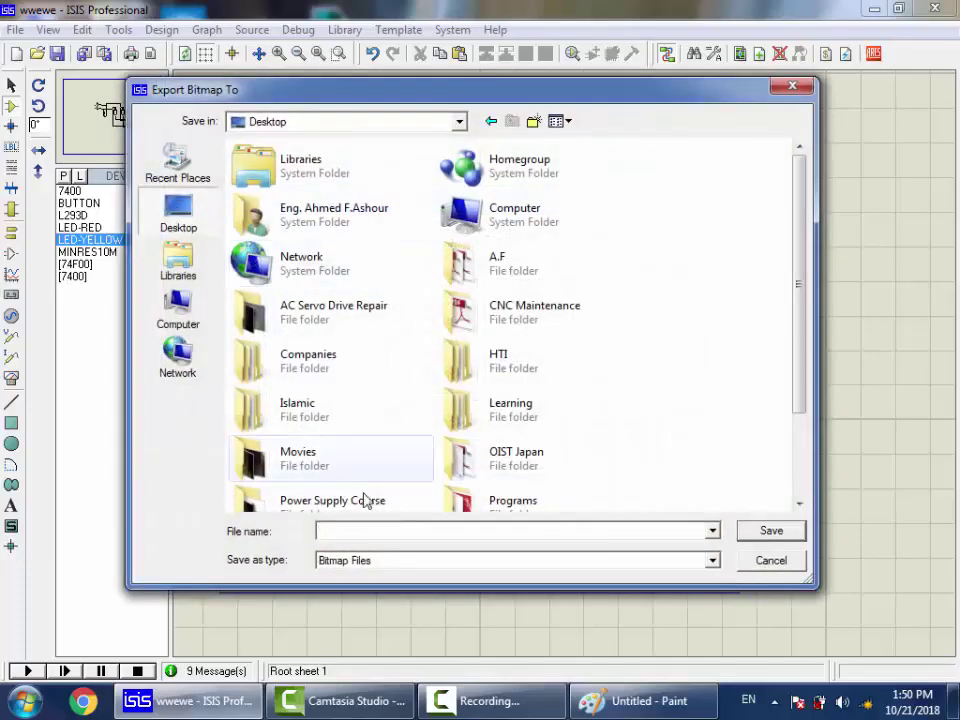
{"action": "type", "text": "nnnn"}
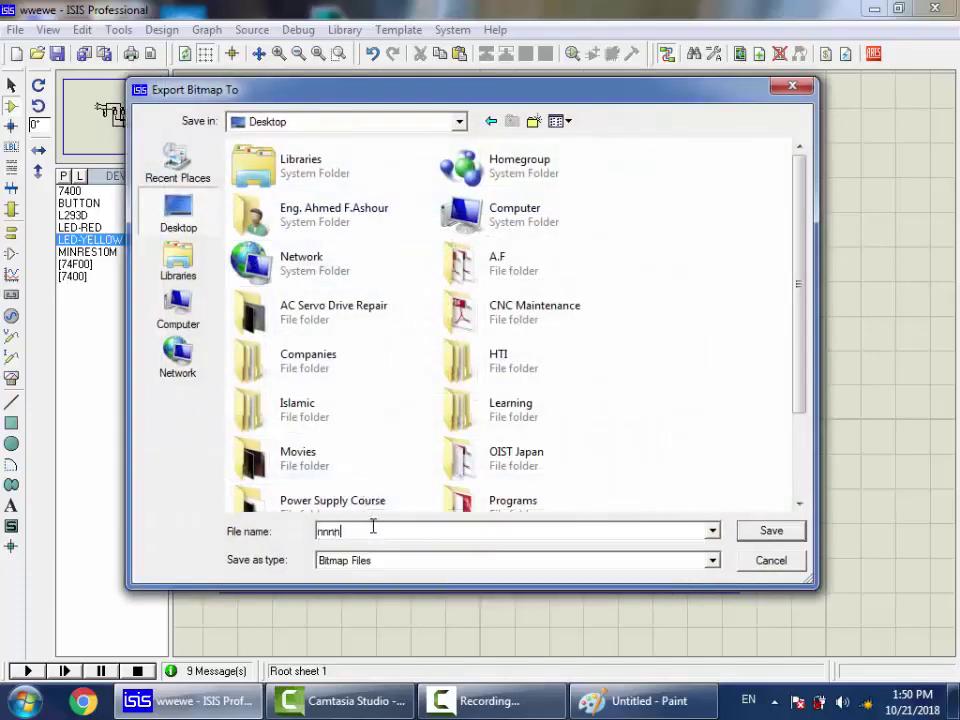
{"action": "key", "text": "Return"}
{"action": "left_click", "coordinate": [576, 462]}
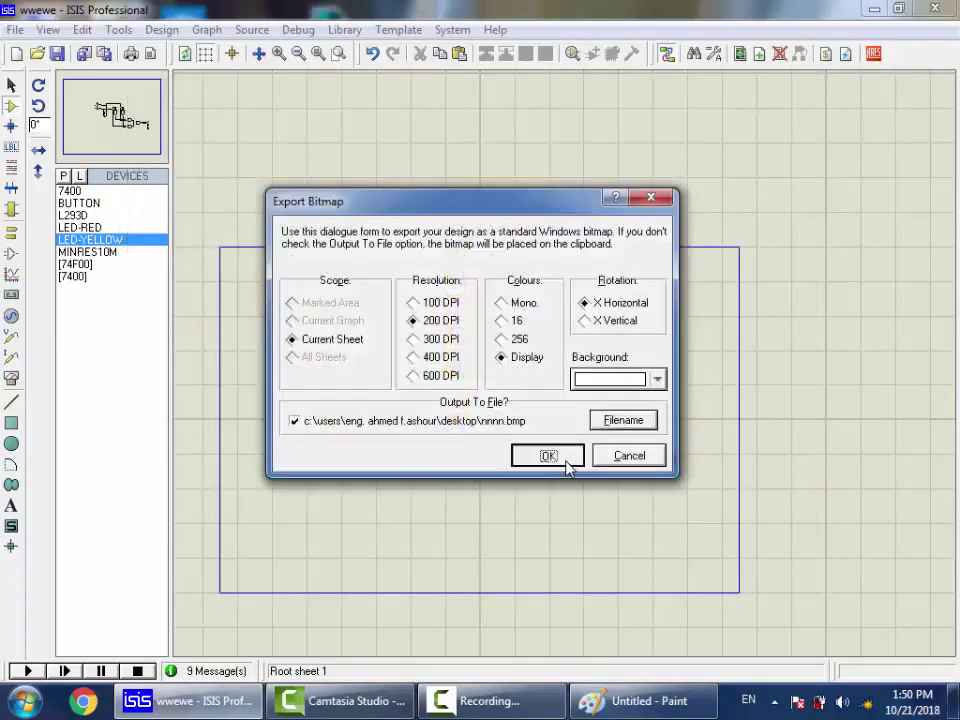
Step: Open the exported nnnn bitmap from the Desktop in Microsoft Office Picture Manager to check it
{"action": "left_click", "coordinate": [200, 703]}
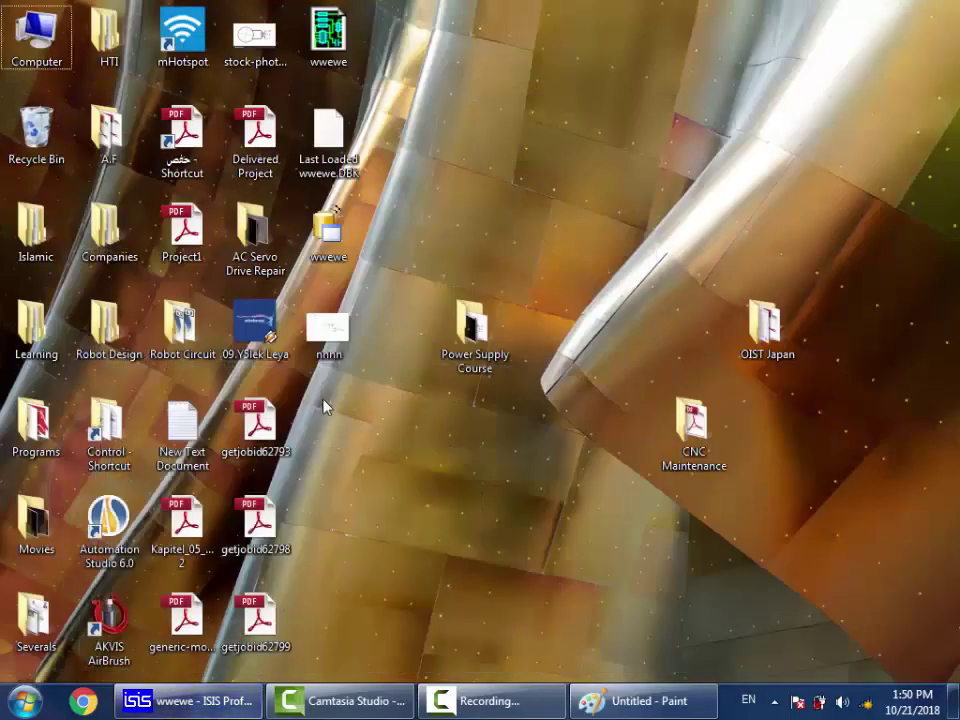
{"action": "right_click", "coordinate": [336, 323]}
{"action": "mouse_move", "coordinate": [470, 364]}
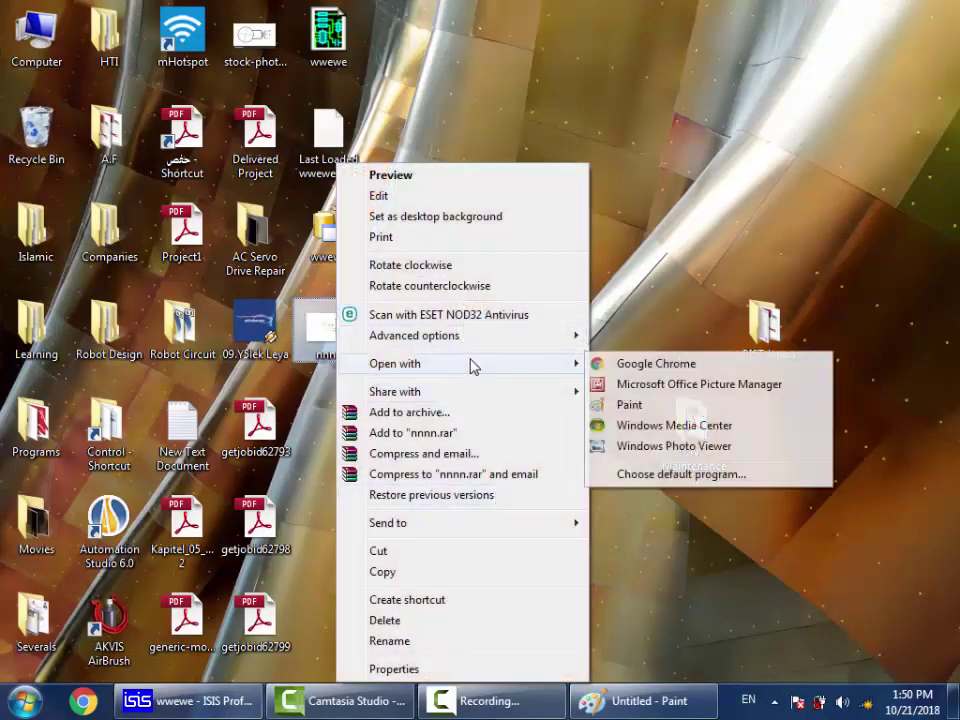
{"action": "left_click", "coordinate": [620, 390]}
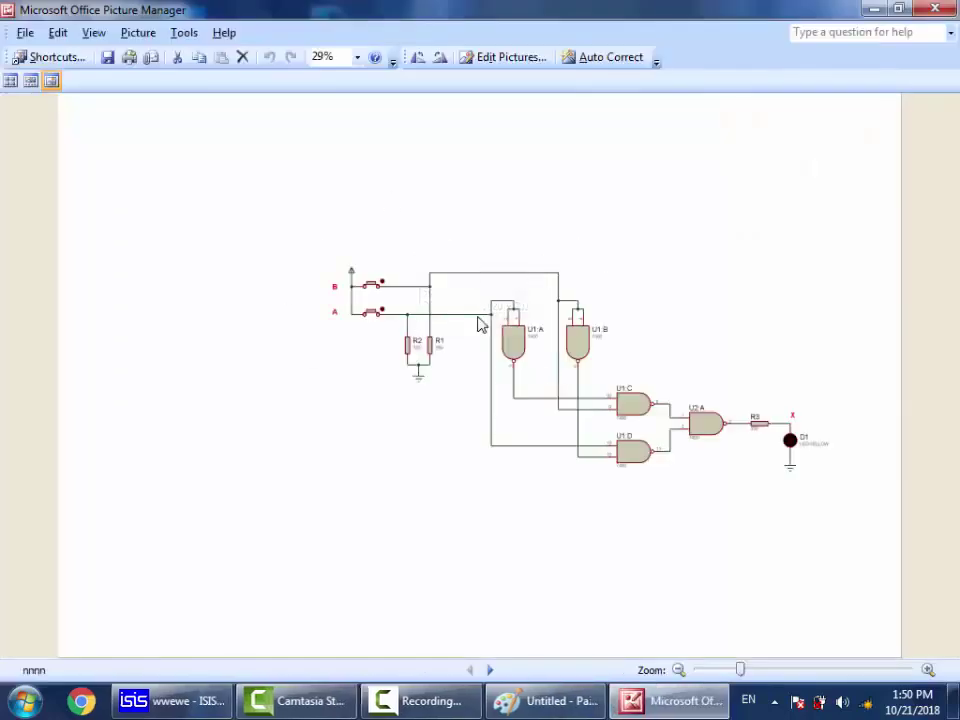
{"action": "key", "text": "alt+F4"}
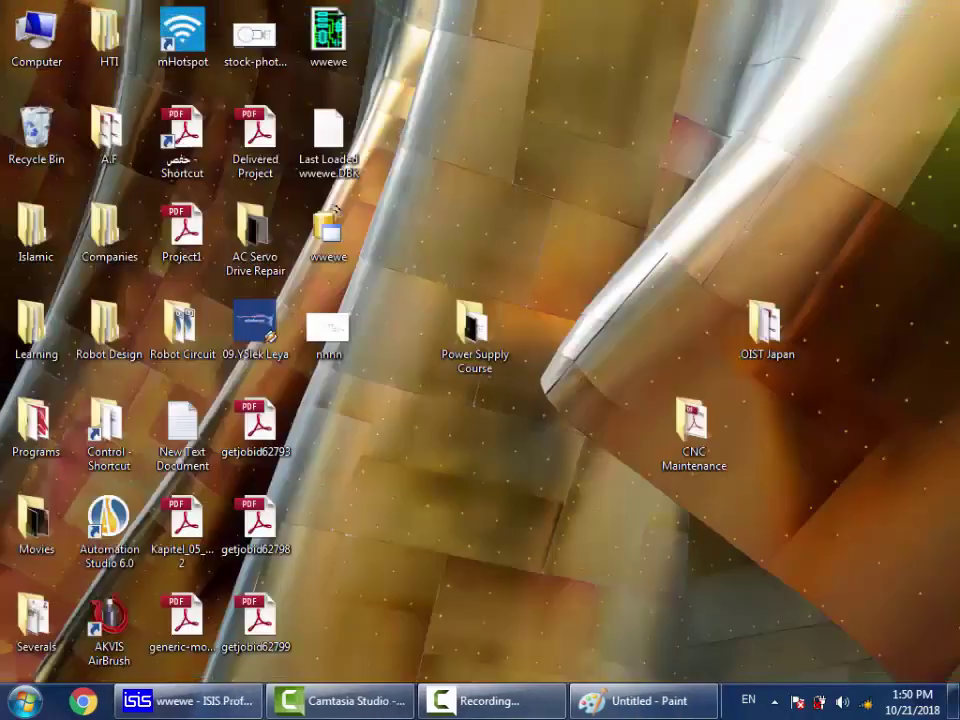
Step: Open a blank Microsoft Word document and insert the nnnn circuit picture from the Desktop into it
{"action": "key", "text": "super"}
{"action": "key", "text": "Escape"}
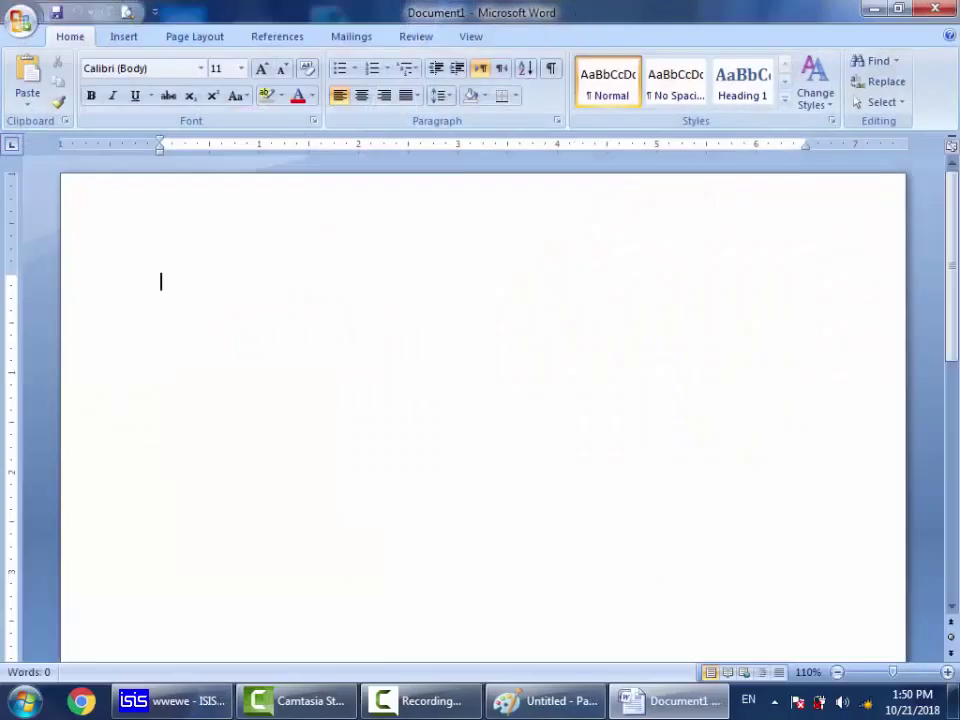
{"action": "double_click", "coordinate": [578, 20]}
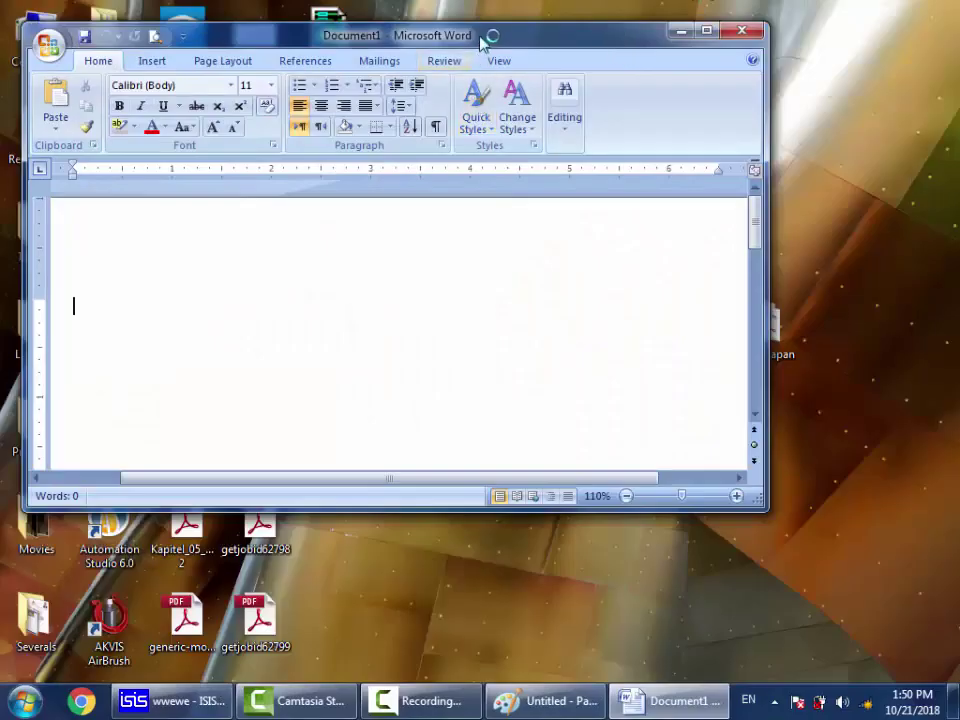
{"action": "left_click_drag", "start_coordinate": [482, 39], "coordinate": [958, 160]}
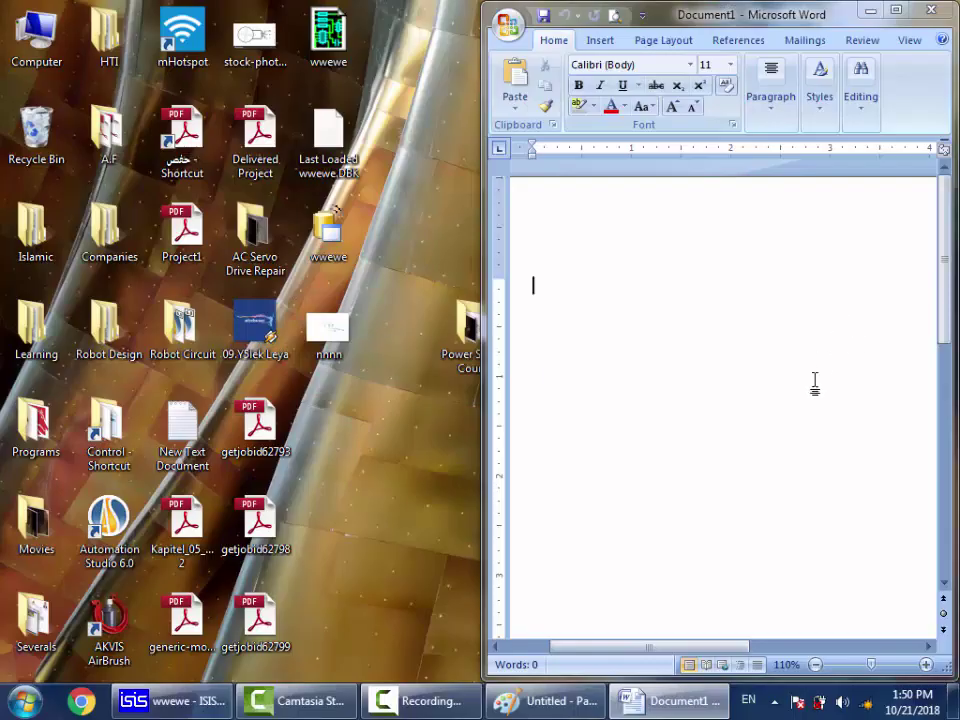
{"action": "key", "text": "ctrl+v"}
{"action": "double_click", "coordinate": [672, 12]}
{"action": "left_click", "coordinate": [596, 404]}
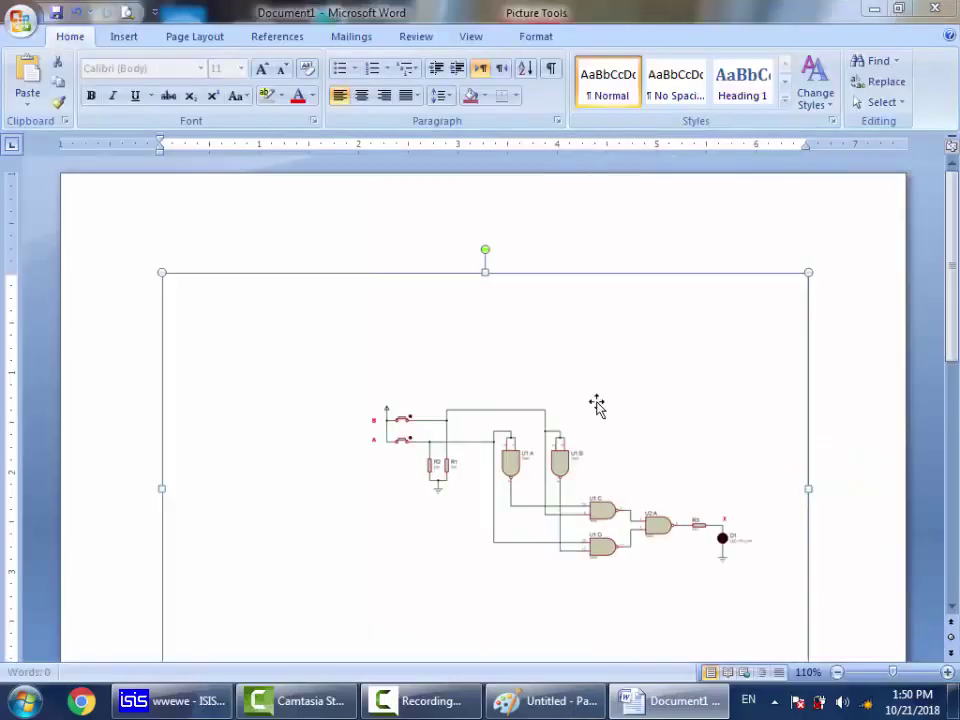
{"action": "scroll", "coordinate": [358, 236], "scroll_direction": "down", "scroll_amount": 2}
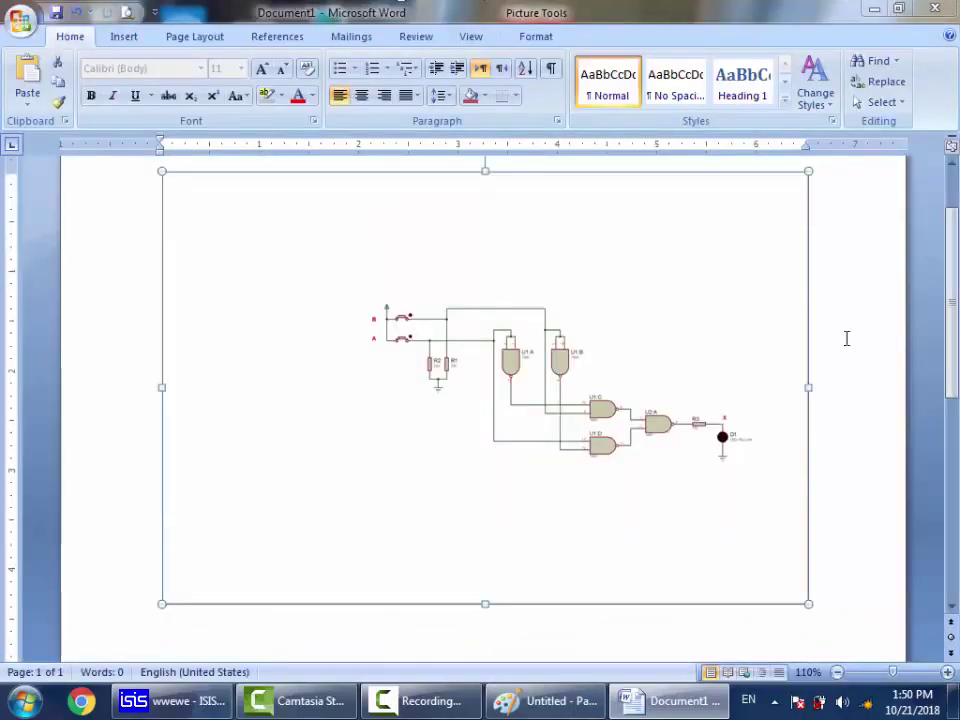
Step: Crop the blank margins off all four sides of the inserted picture, leaving about 4.03" wide by 1.79" high
{"action": "double_click", "coordinate": [566, 430]}
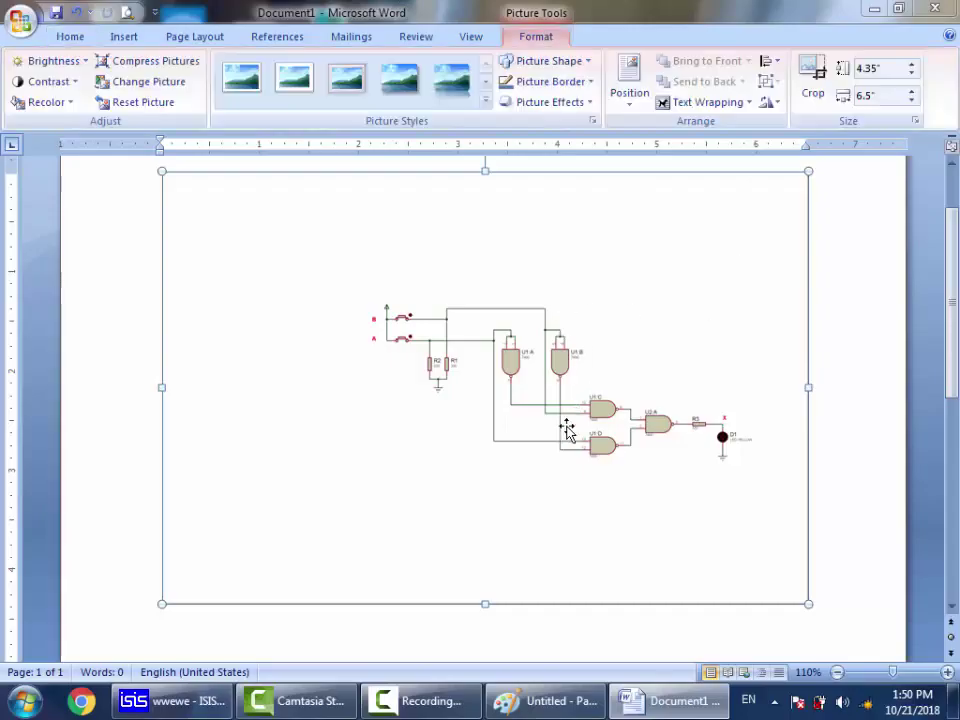
{"action": "left_click", "coordinate": [811, 84]}
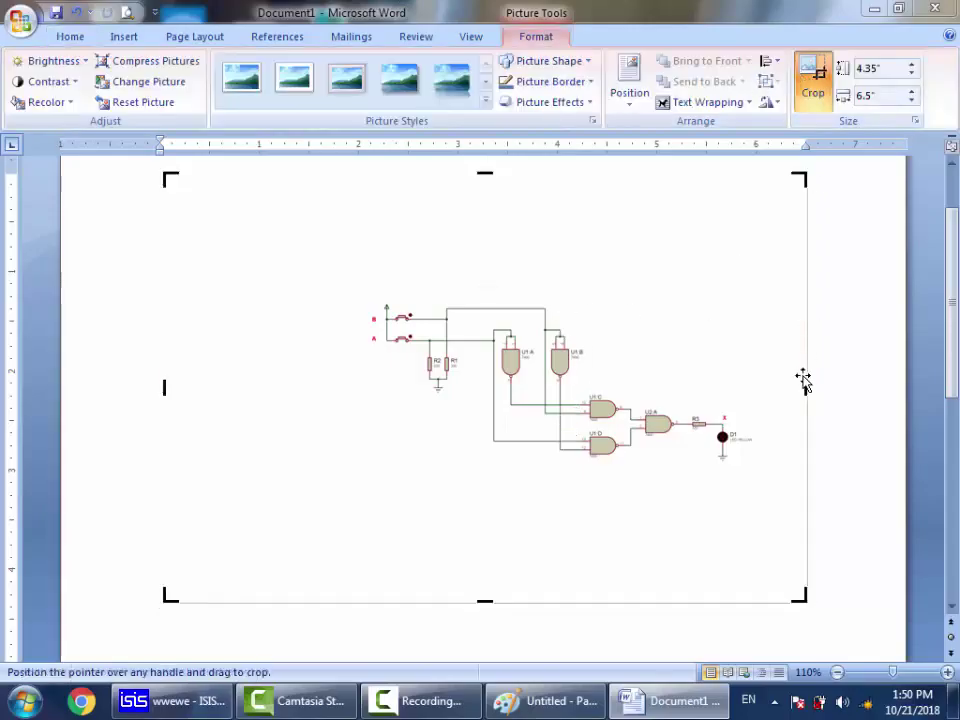
{"action": "left_click_drag", "start_coordinate": [805, 386], "coordinate": [761, 403]}
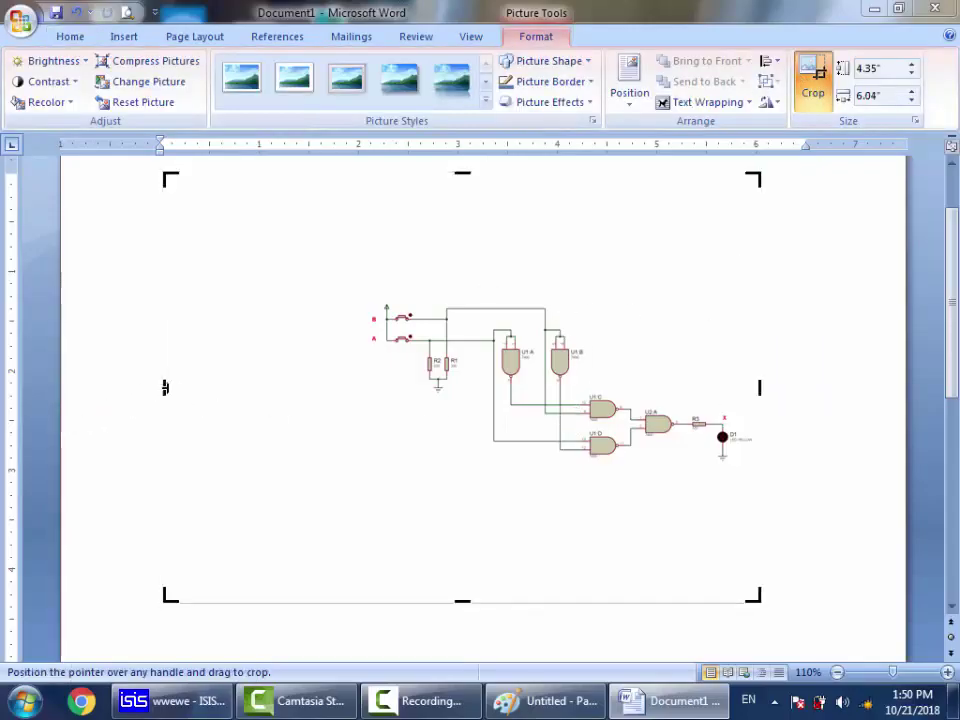
{"action": "left_click_drag", "start_coordinate": [164, 387], "coordinate": [364, 339]}
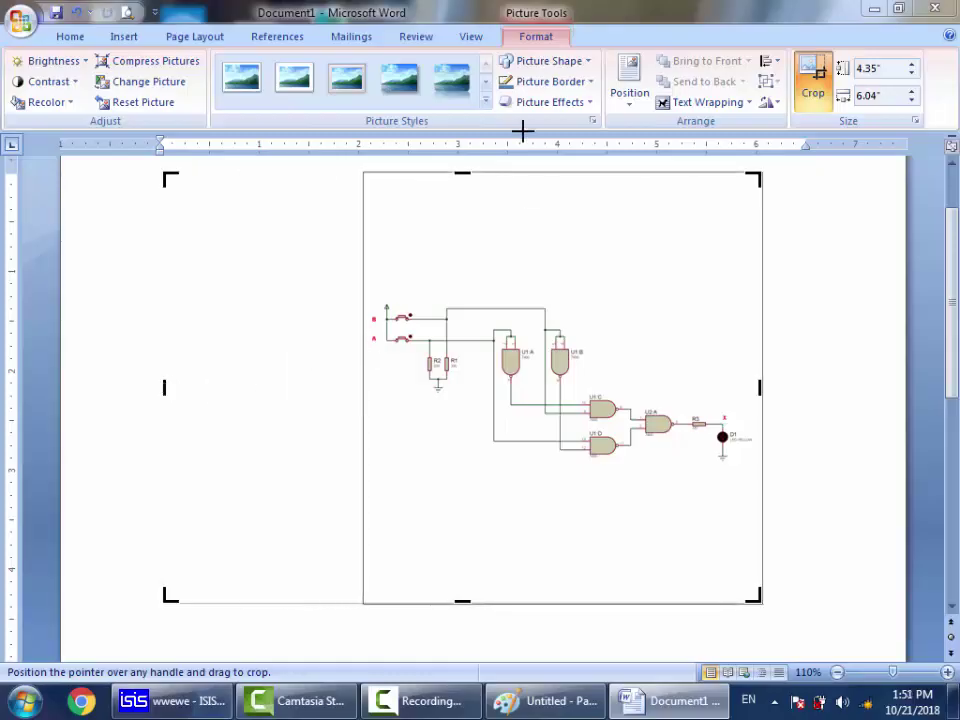
{"action": "left_click_drag", "start_coordinate": [362, 172], "coordinate": [252, 293]}
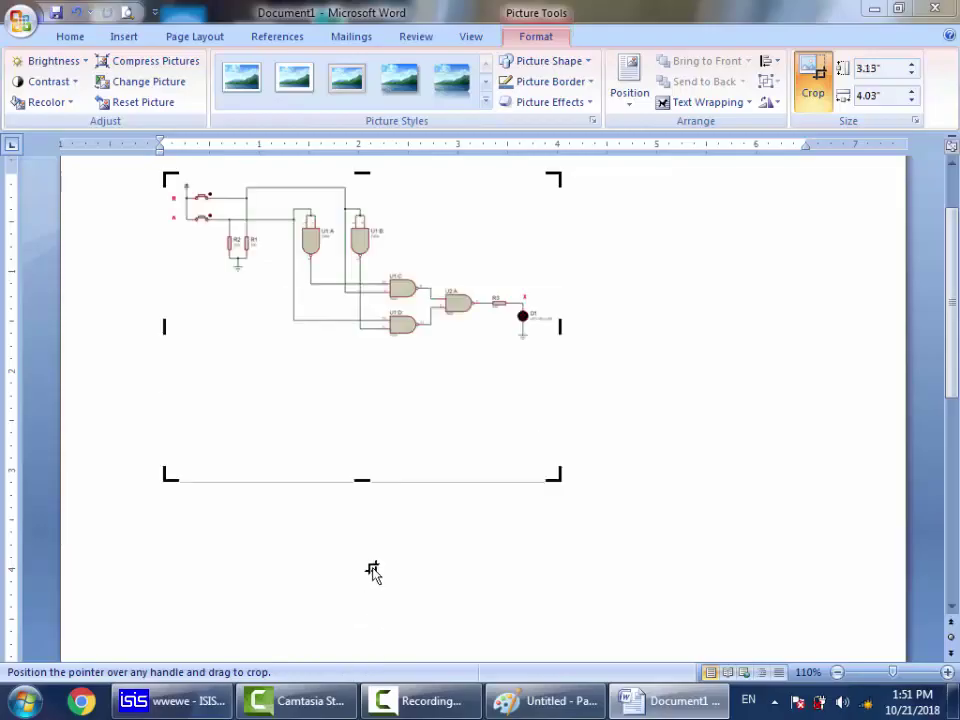
{"action": "left_click_drag", "start_coordinate": [361, 482], "coordinate": [395, 347]}
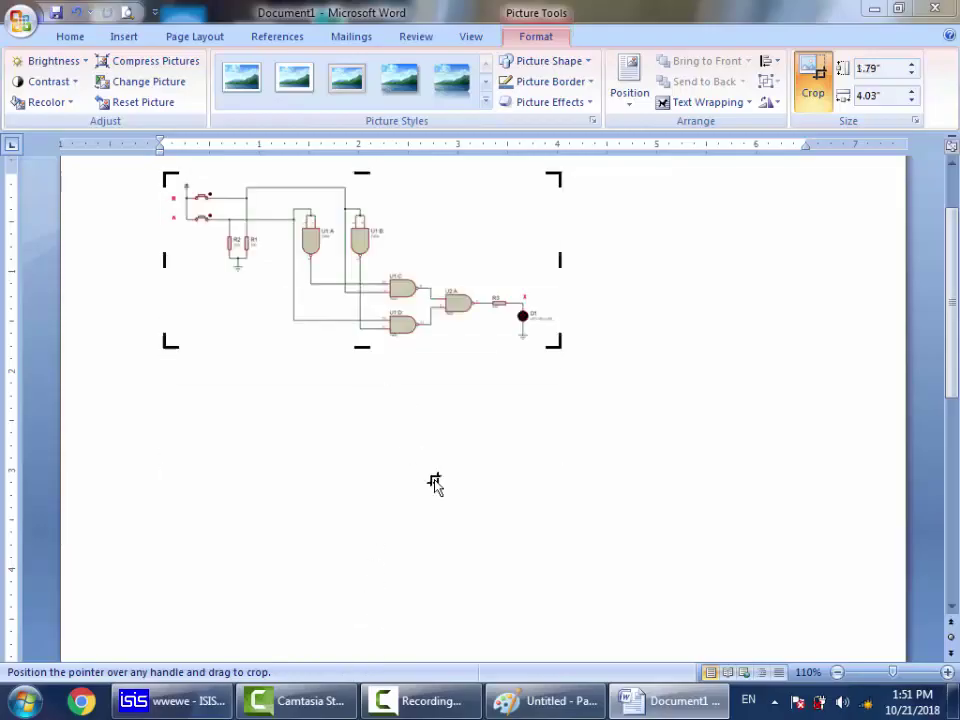
{"action": "left_click", "coordinate": [414, 360]}
{"action": "left_click", "coordinate": [555, 340]}
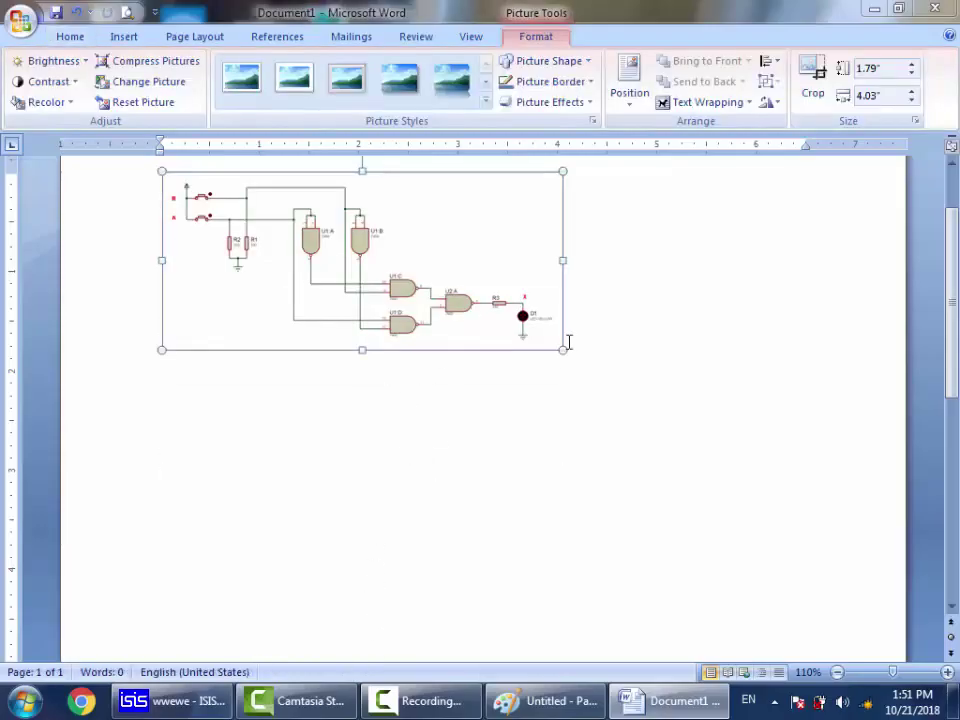
Step: Enlarge the cropped circuit picture proportionally to about 6.57" wide by 2.93" high, and return to the Desktop
{"action": "left_click_drag", "start_coordinate": [561, 351], "coordinate": [692, 519]}
{"action": "scroll", "coordinate": [680, 476], "scroll_direction": "up", "scroll_amount": 1}
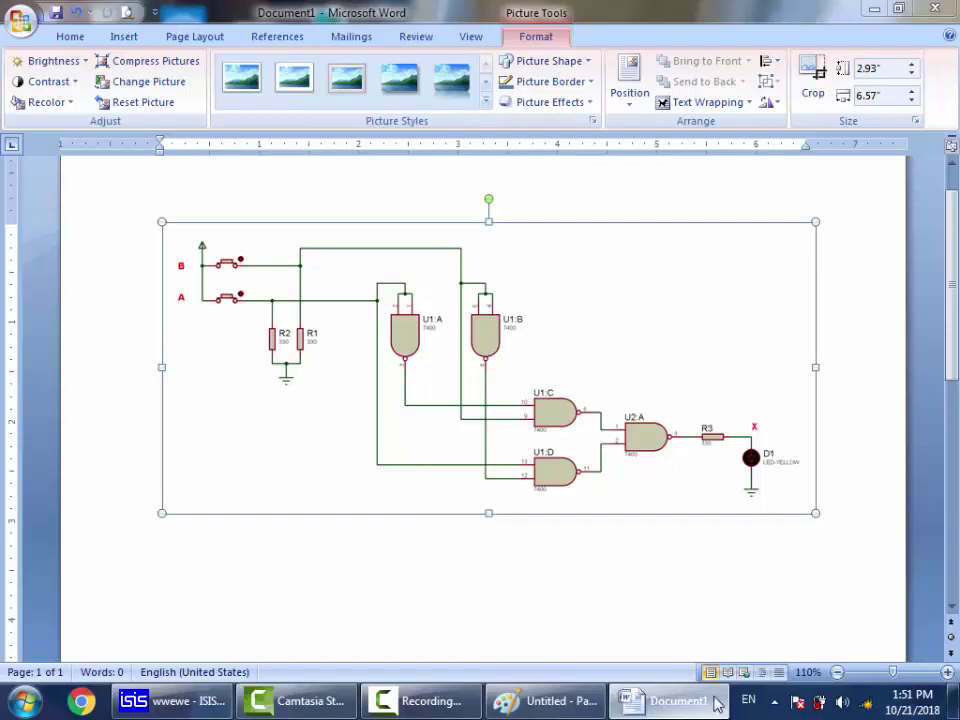
{"action": "left_click", "coordinate": [716, 703]}
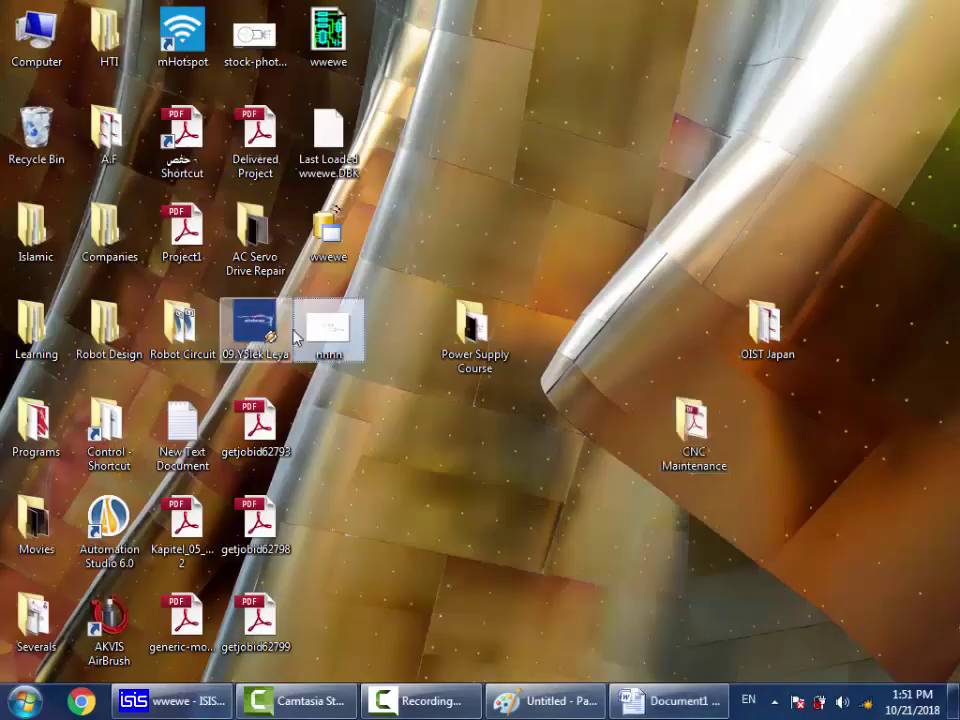
Step: Open the nnnn bitmap in Microsoft Office Picture Manager and bring up its picture editing tools
{"action": "right_click", "coordinate": [300, 337]}
{"action": "mouse_move", "coordinate": [364, 364]}
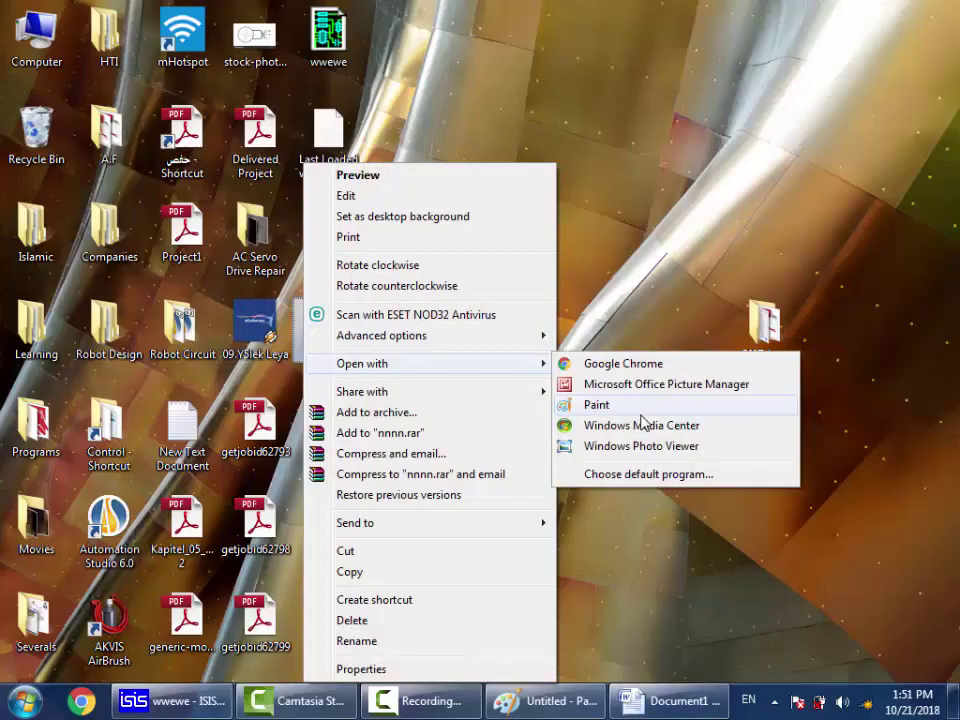
{"action": "left_click", "coordinate": [688, 386]}
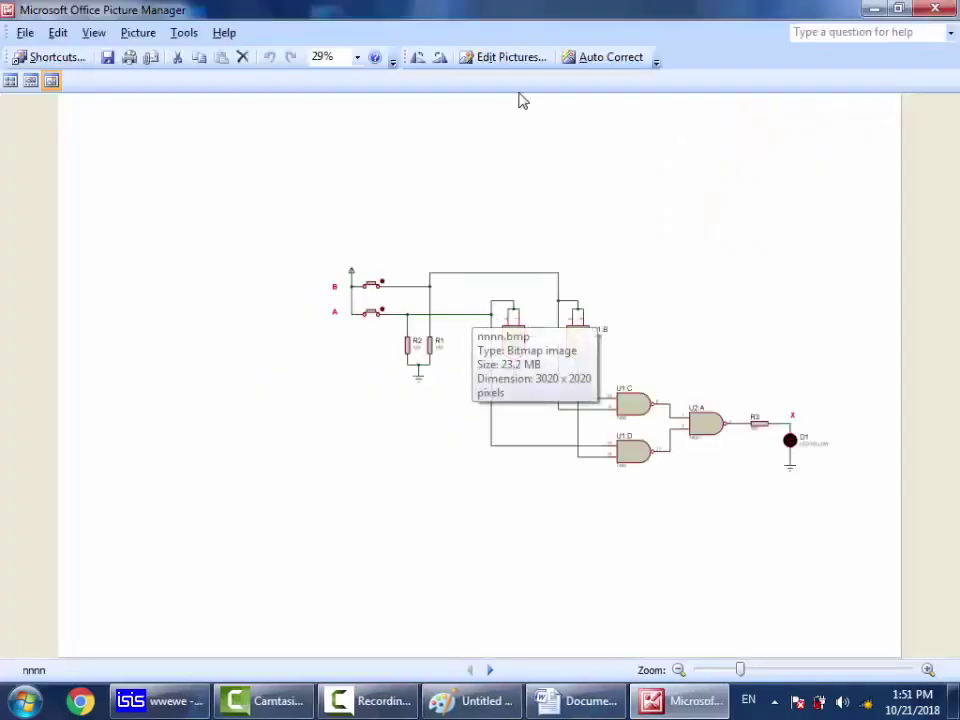
{"action": "left_click", "coordinate": [508, 60]}
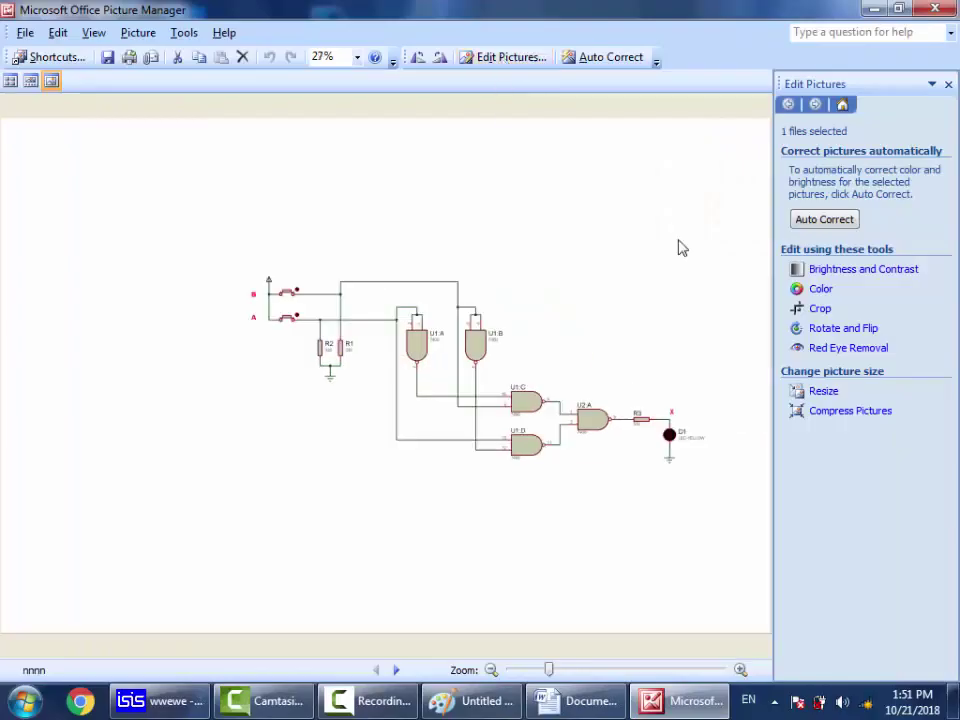
Step: Crop the picture to the circuit, removing about 951 pixels left, 241 right, 615 top and 662 bottom
{"action": "left_click", "coordinate": [818, 308]}
{"action": "left_click_drag", "start_coordinate": [770, 380], "coordinate": [707, 386]}
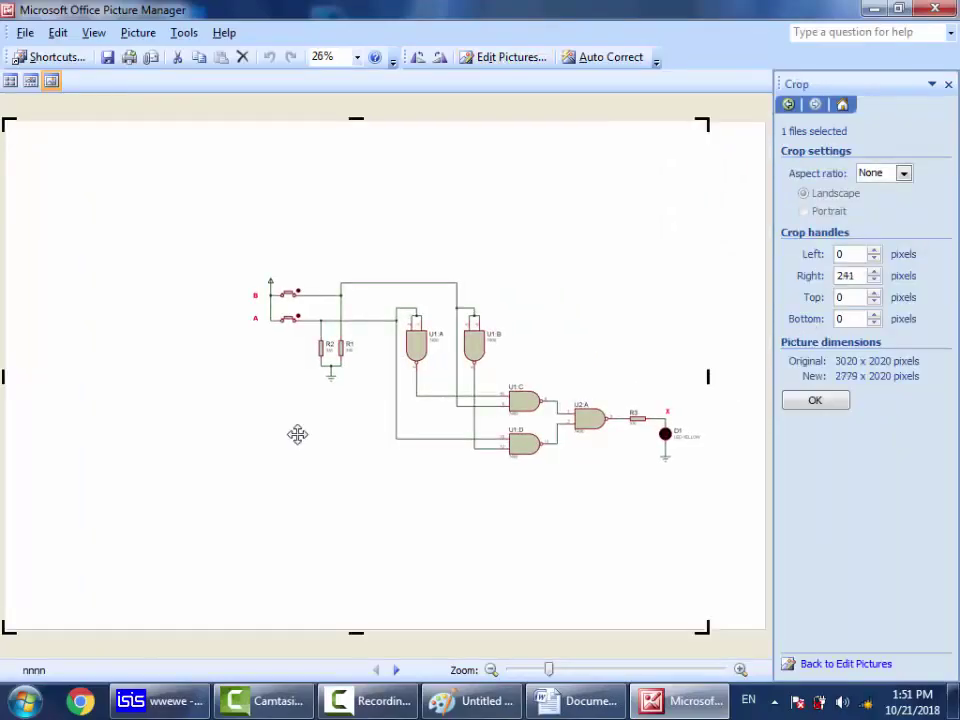
{"action": "left_click_drag", "start_coordinate": [7, 377], "coordinate": [248, 303]}
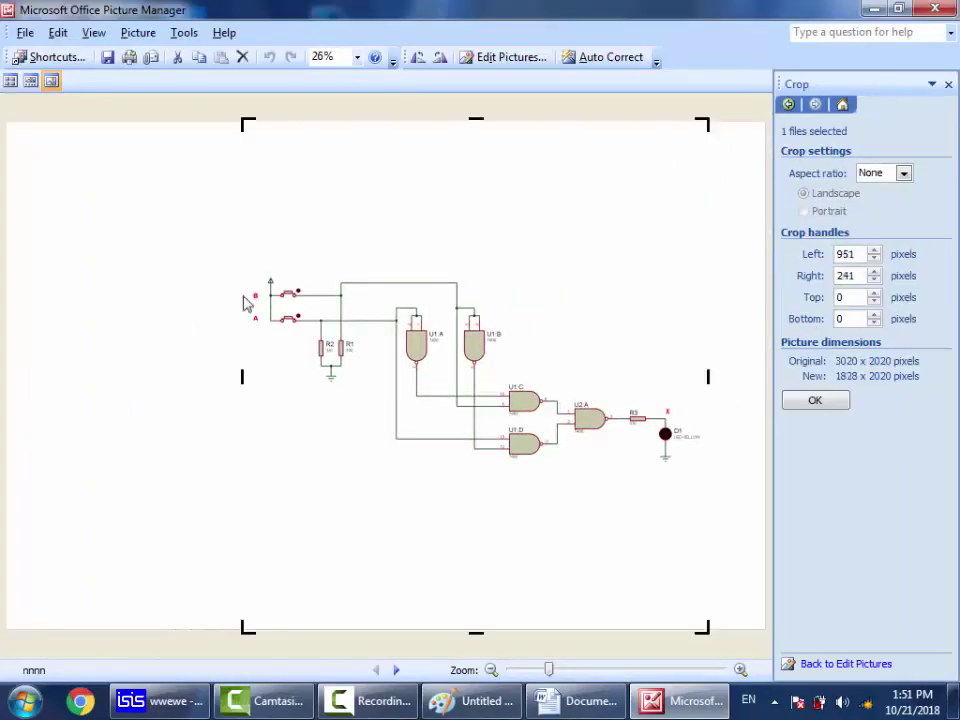
{"action": "left_click_drag", "start_coordinate": [476, 120], "coordinate": [272, 279]}
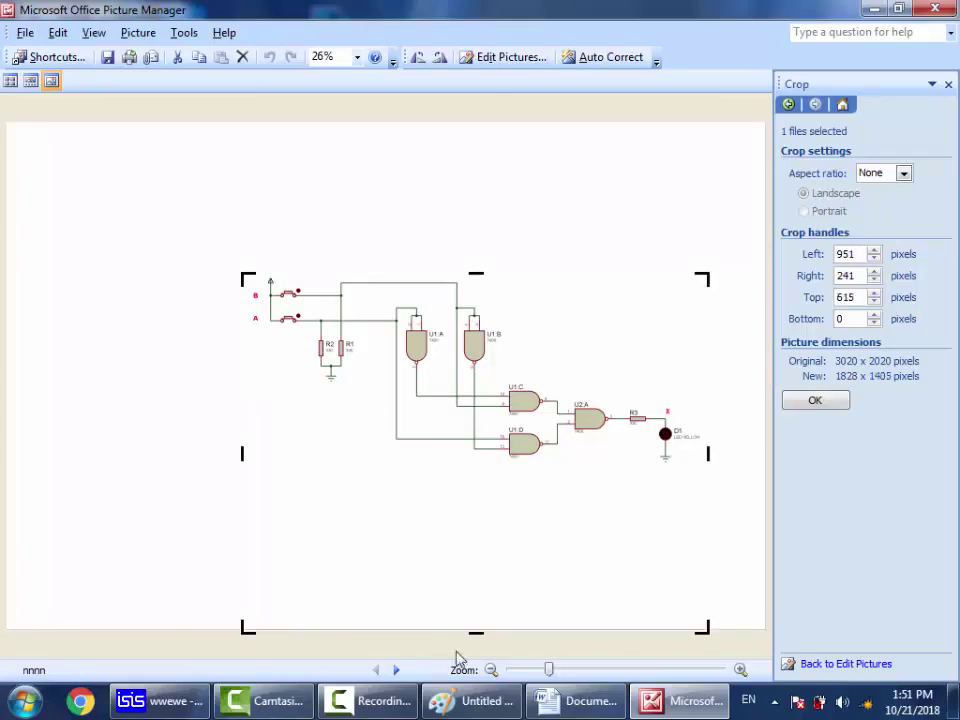
{"action": "left_click_drag", "start_coordinate": [473, 635], "coordinate": [644, 473]}
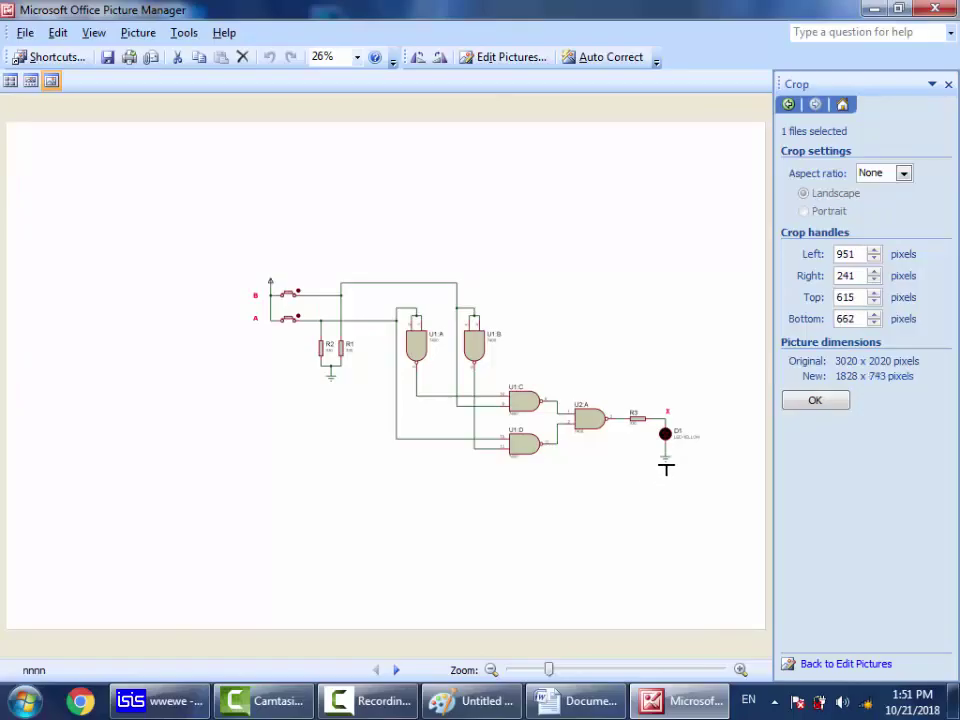
{"action": "left_click", "coordinate": [820, 401]}
Step: Auto-correct the cropped picture and save it over nnnn.bmp on the Desktop
{"action": "left_click", "coordinate": [107, 57]}
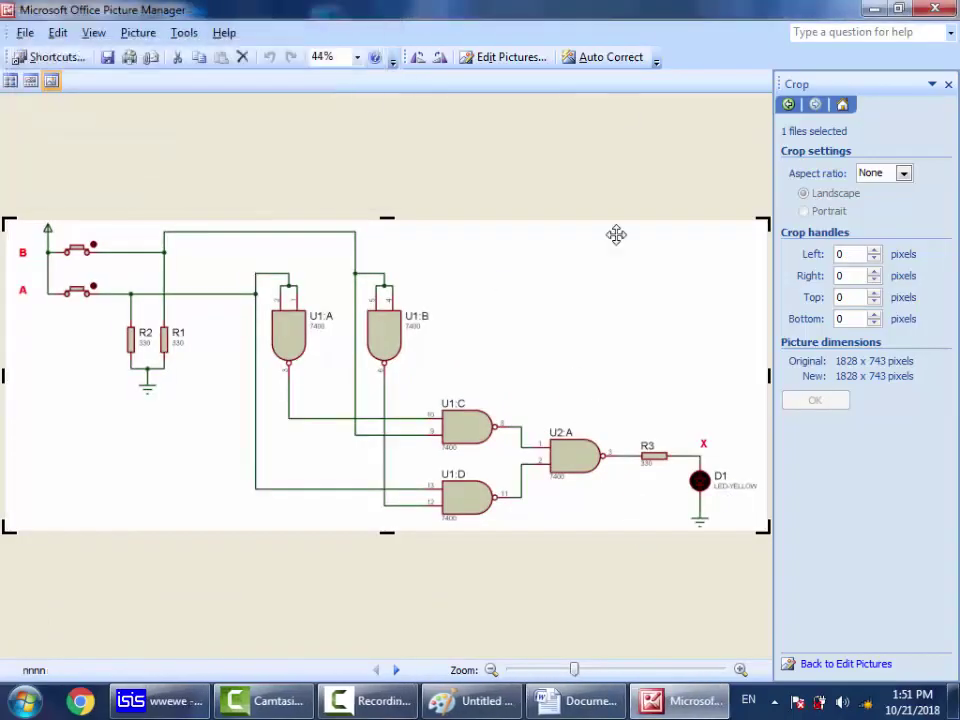
{"action": "left_click", "coordinate": [623, 64]}
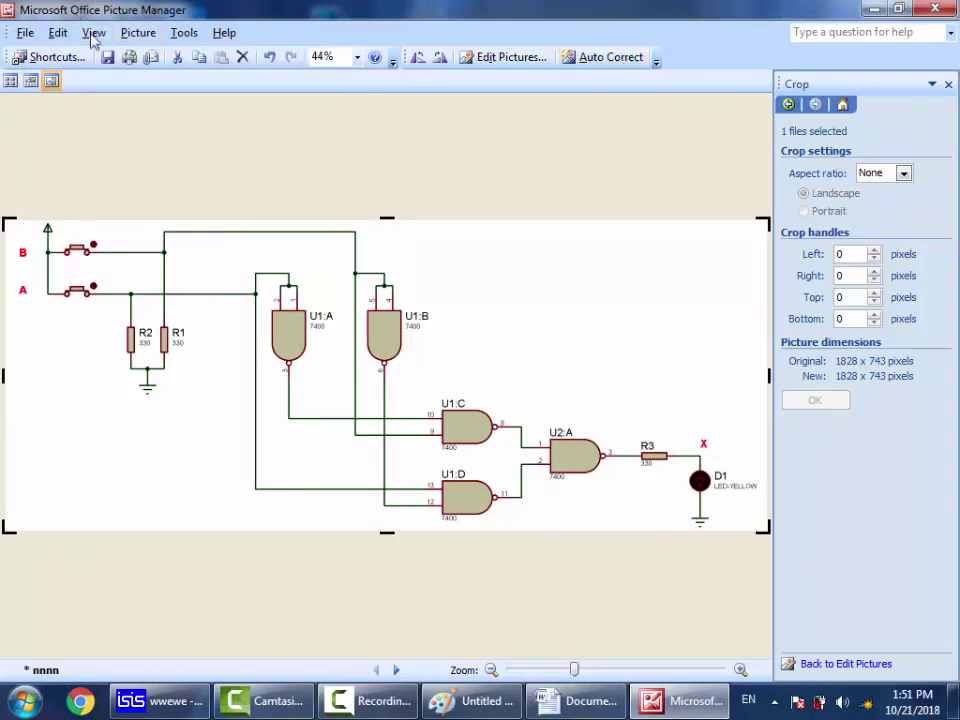
{"action": "key", "text": "ctrl+s"}
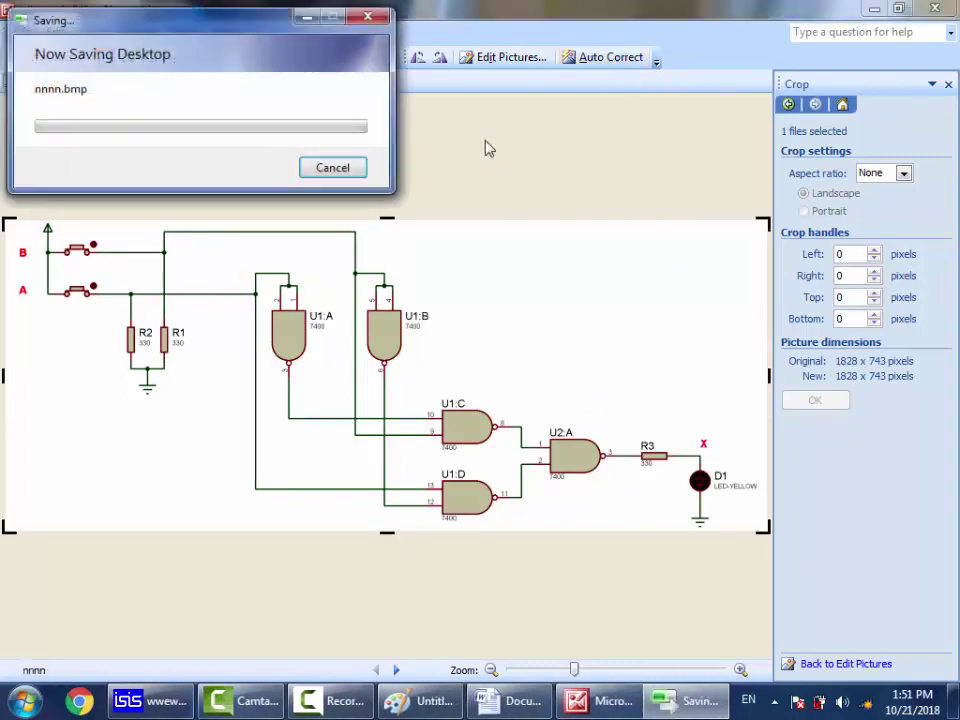
{"action": "key", "text": "alt+F4"}
Step: Open the saved nnnn picture in Windows Photo Viewer and examine the circuit up close
{"action": "double_click", "coordinate": [336, 330]}
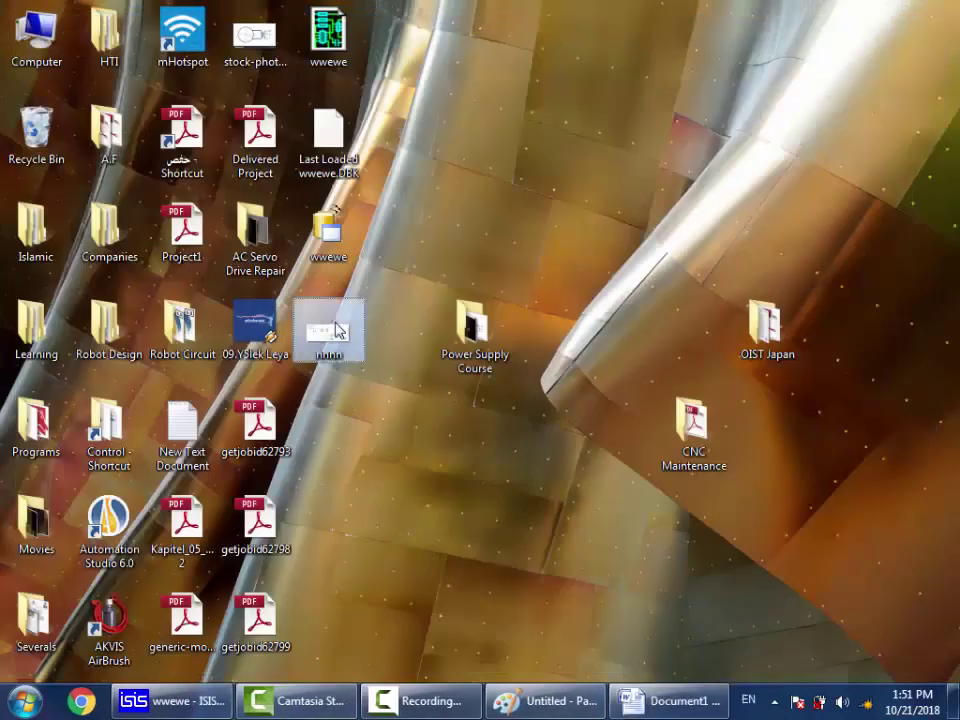
{"action": "key", "text": "alt+F4"}
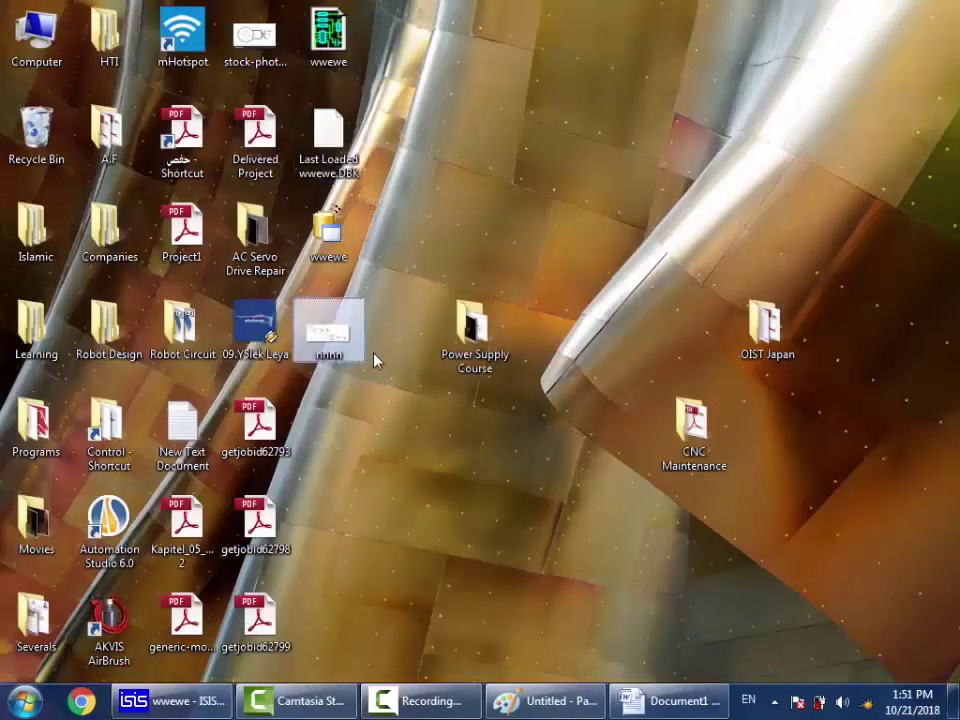
{"action": "double_click", "coordinate": [345, 337]}
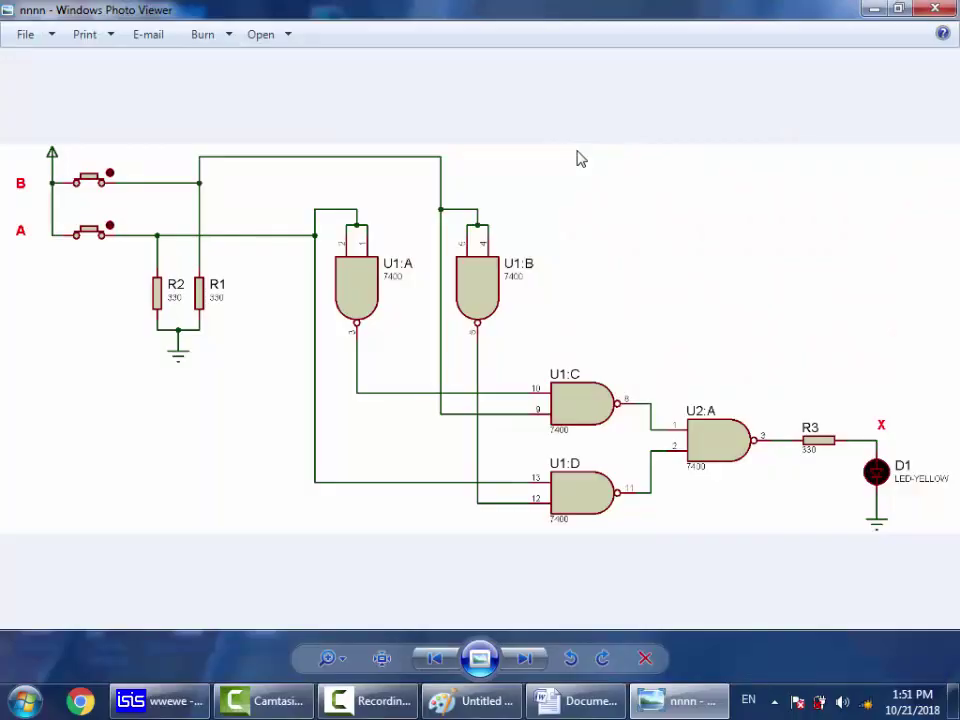
{"action": "scroll", "coordinate": [422, 261], "scroll_direction": "up", "scroll_amount": 3}
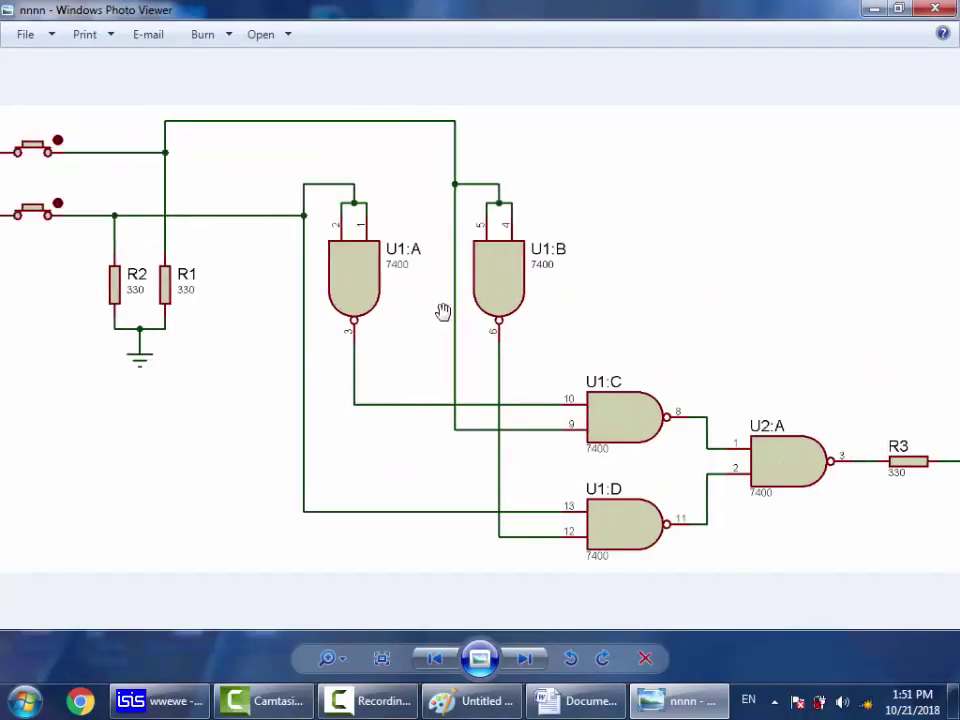